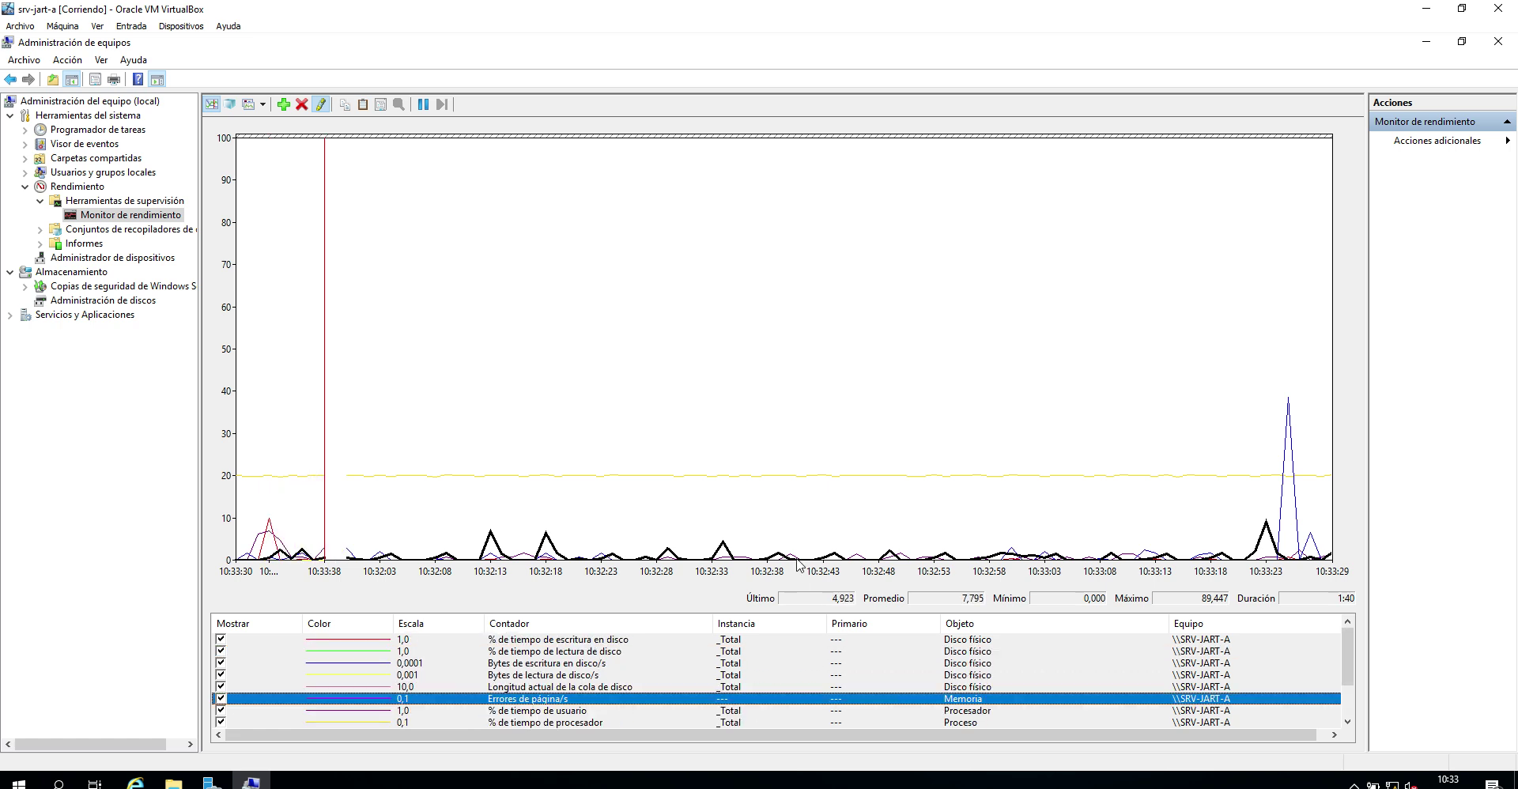
# Create a new data collector set from Monitor de rendimiento named "Rendimiento del servidor", keeping the default root directory
pyautogui.moveTo(798, 564)
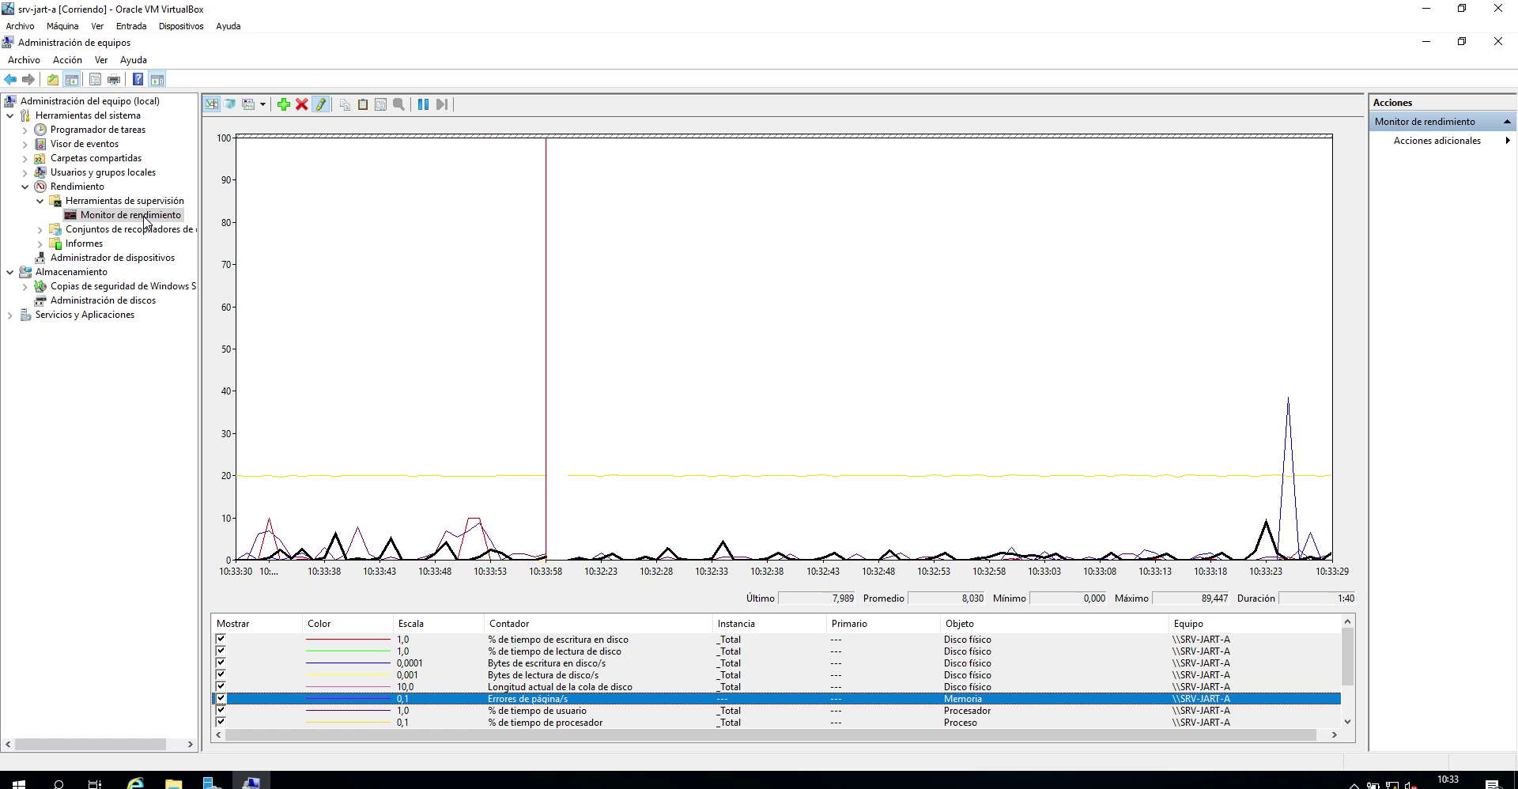
pyautogui.rightClick(146, 221)
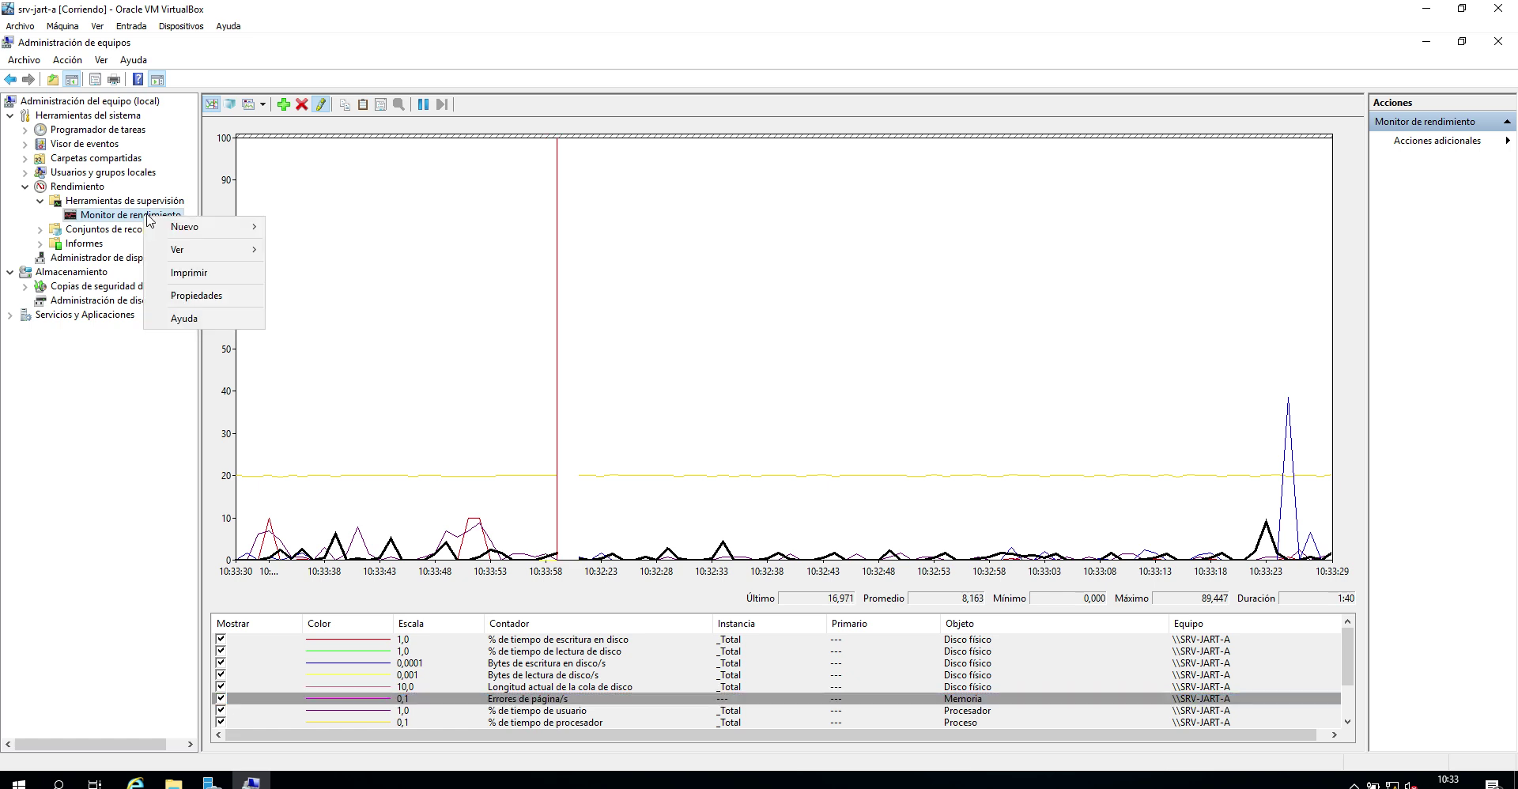
pyautogui.moveTo(163, 229)
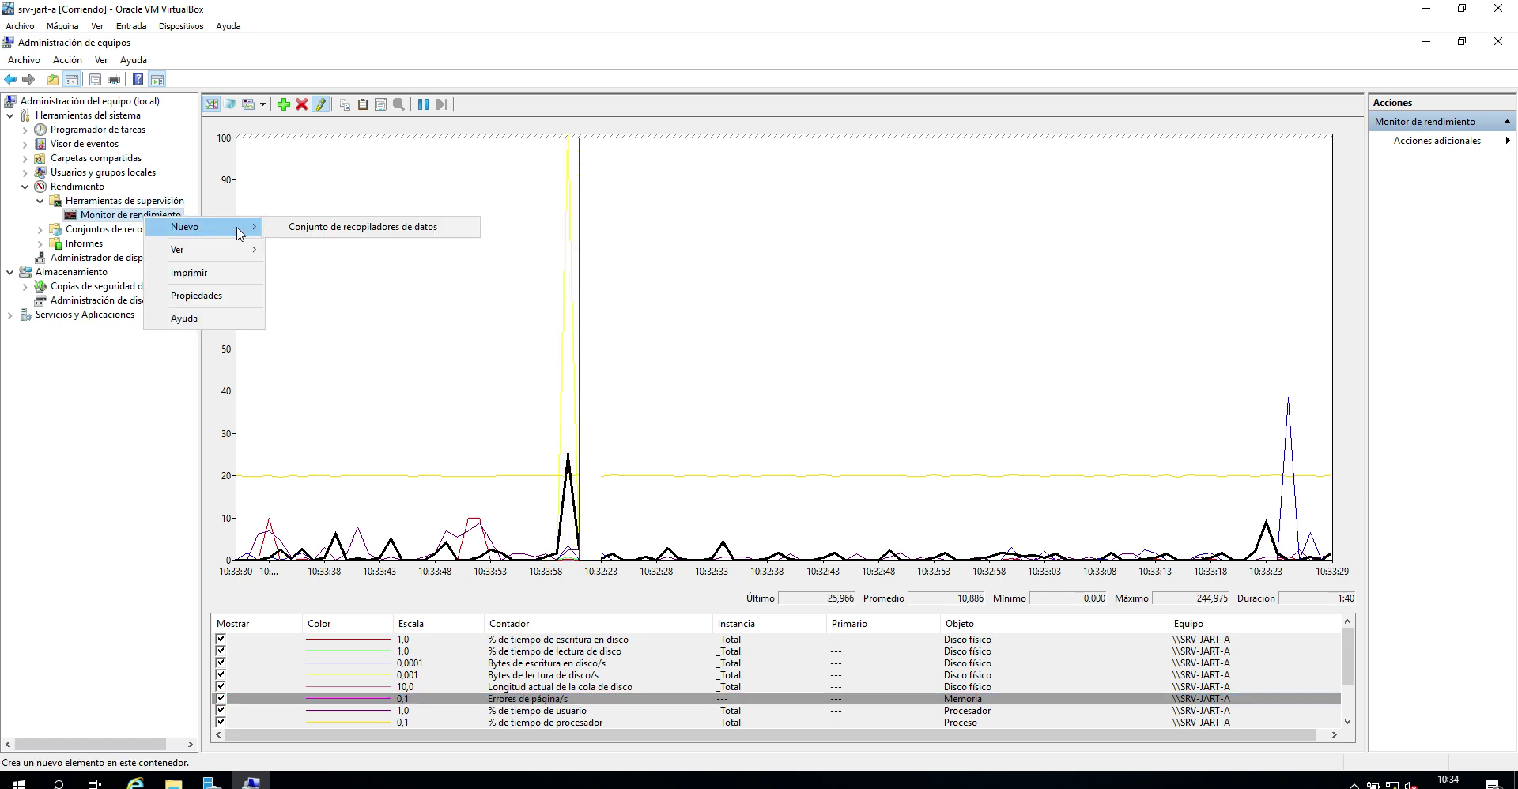
pyautogui.click(294, 230)
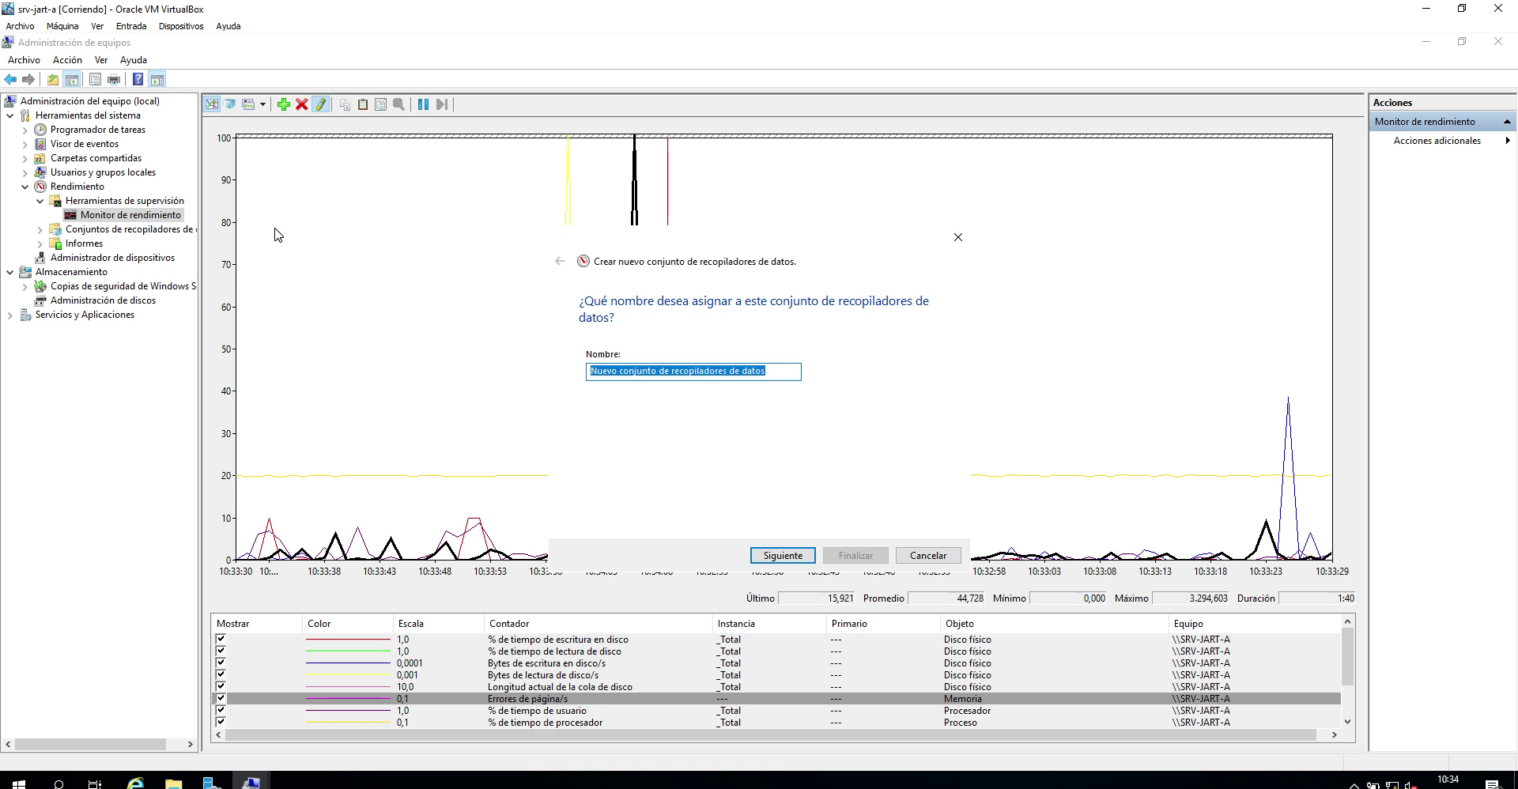
pyautogui.write('Re')
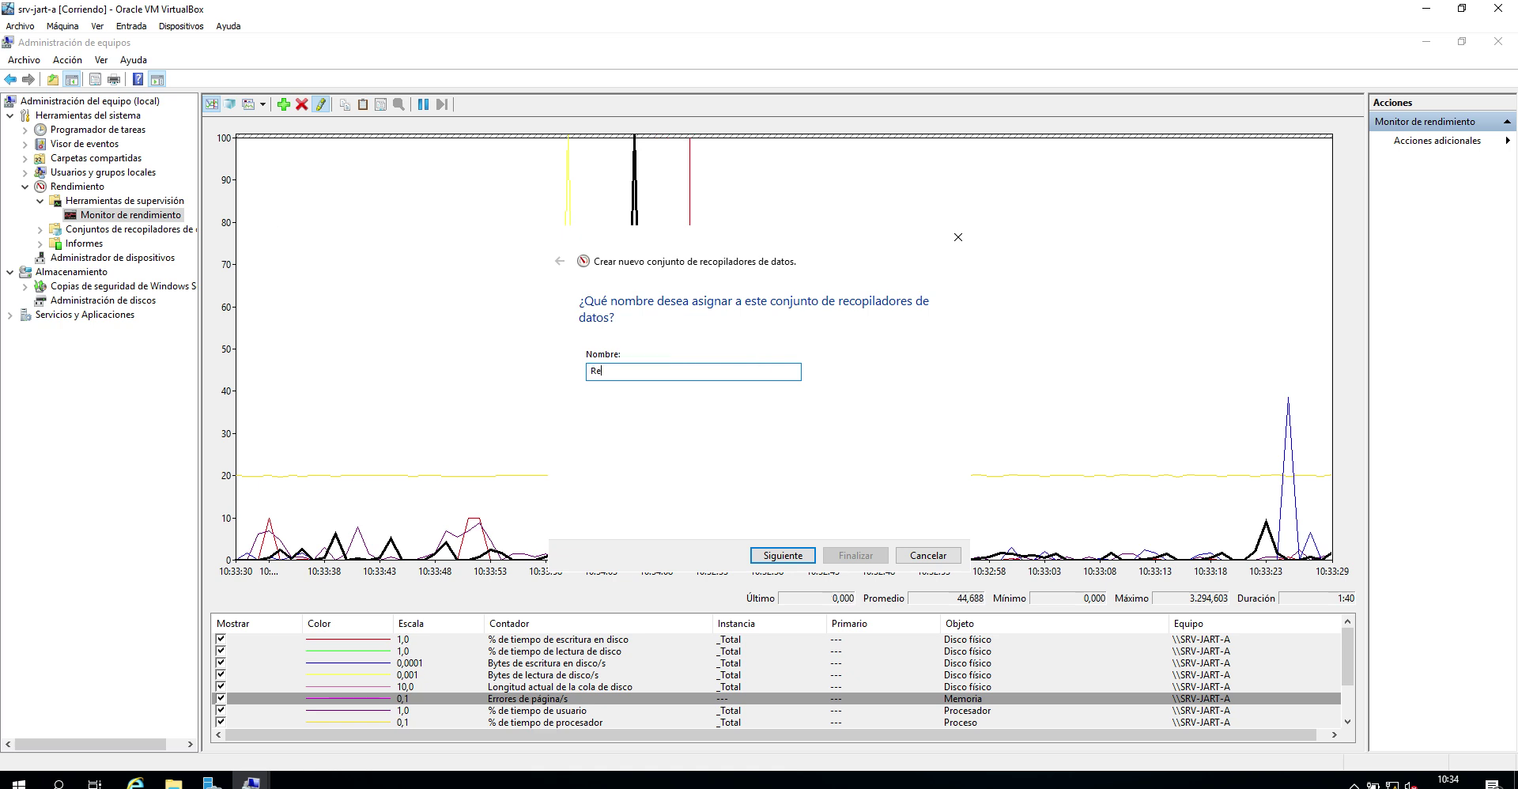
pyautogui.write('ndimiento de')
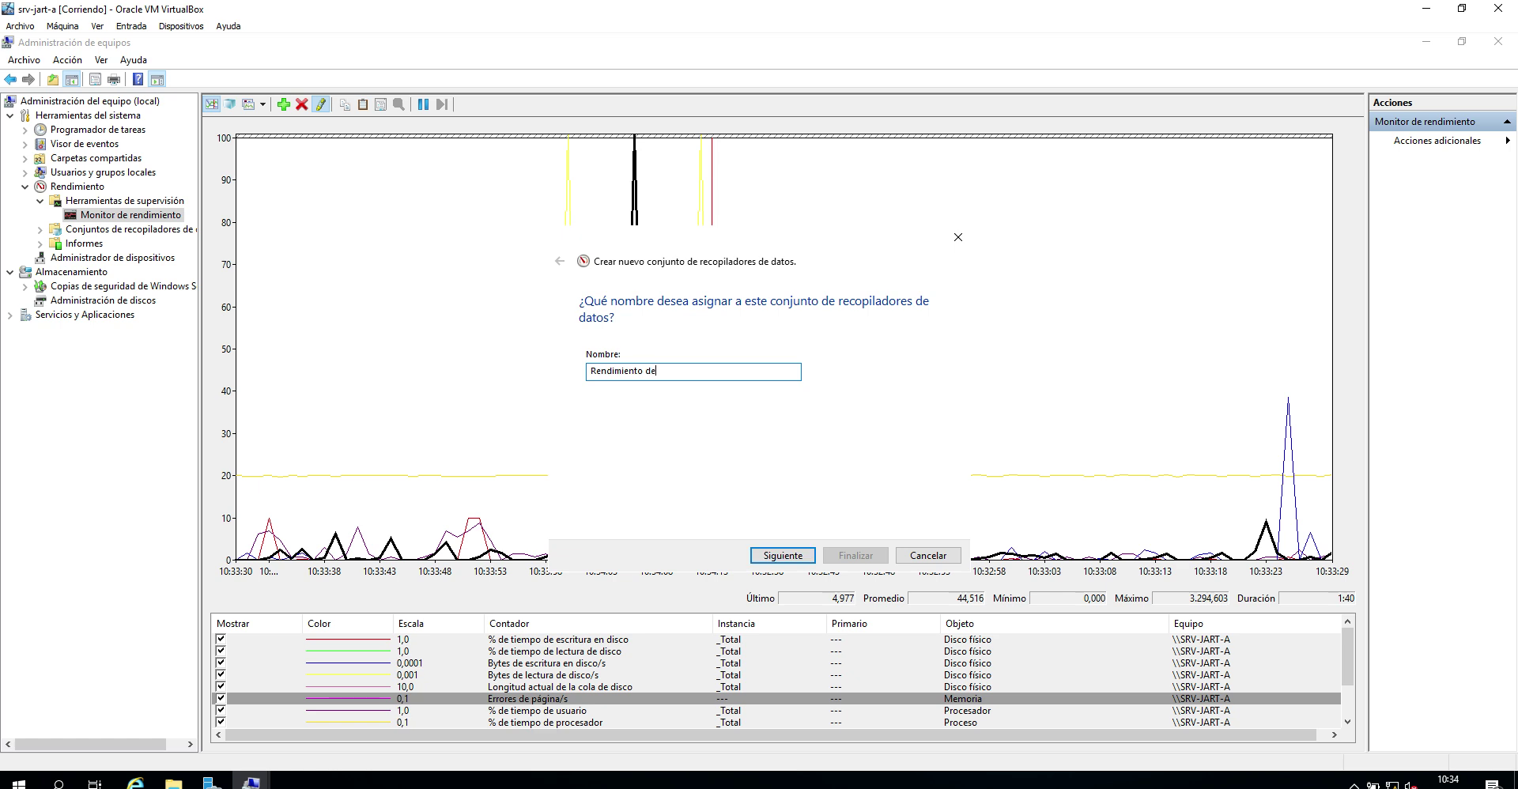
pyautogui.write('l servidor')
pyautogui.press('Return')
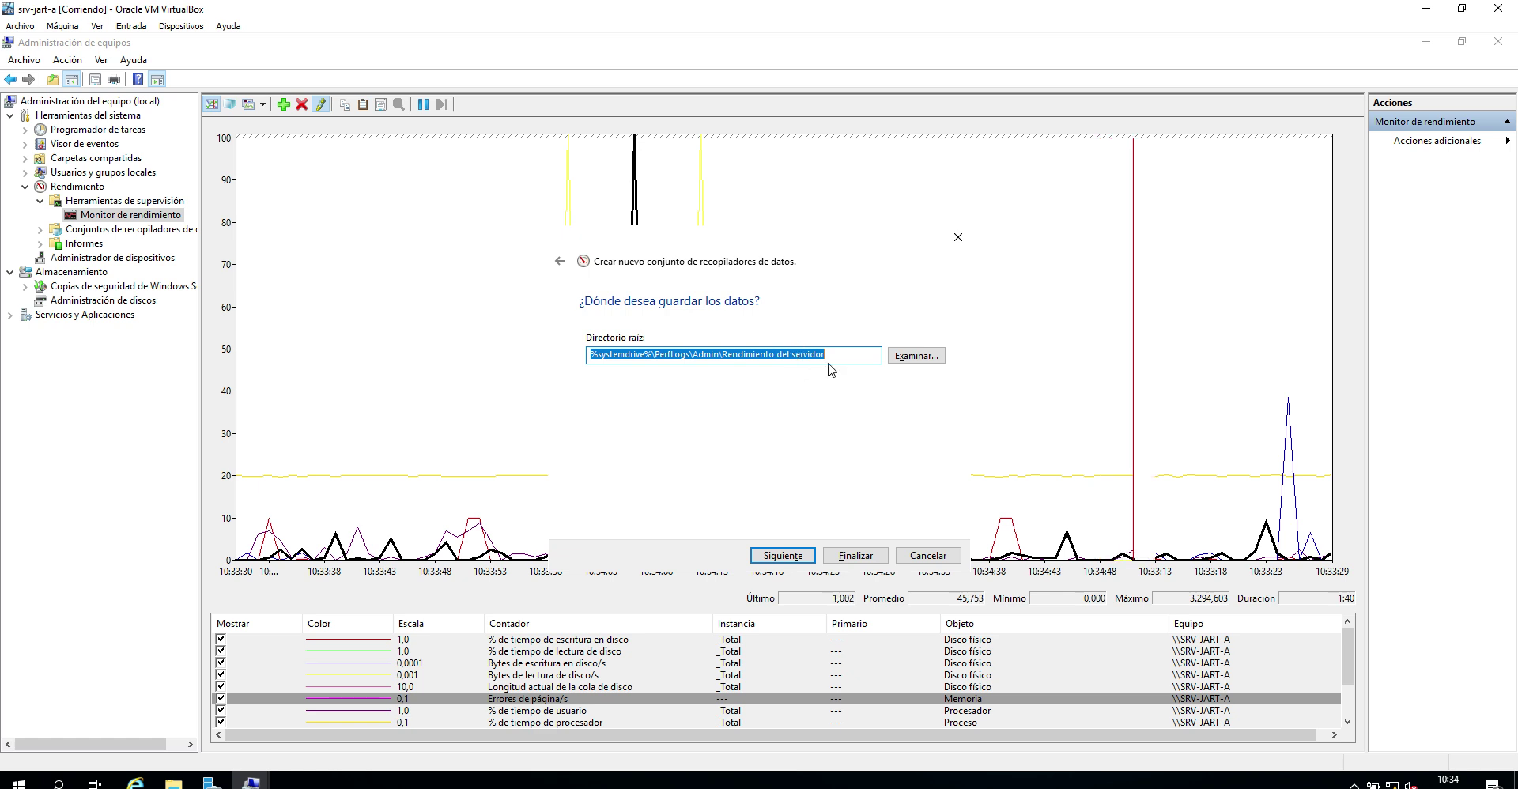
pyautogui.click(806, 555)
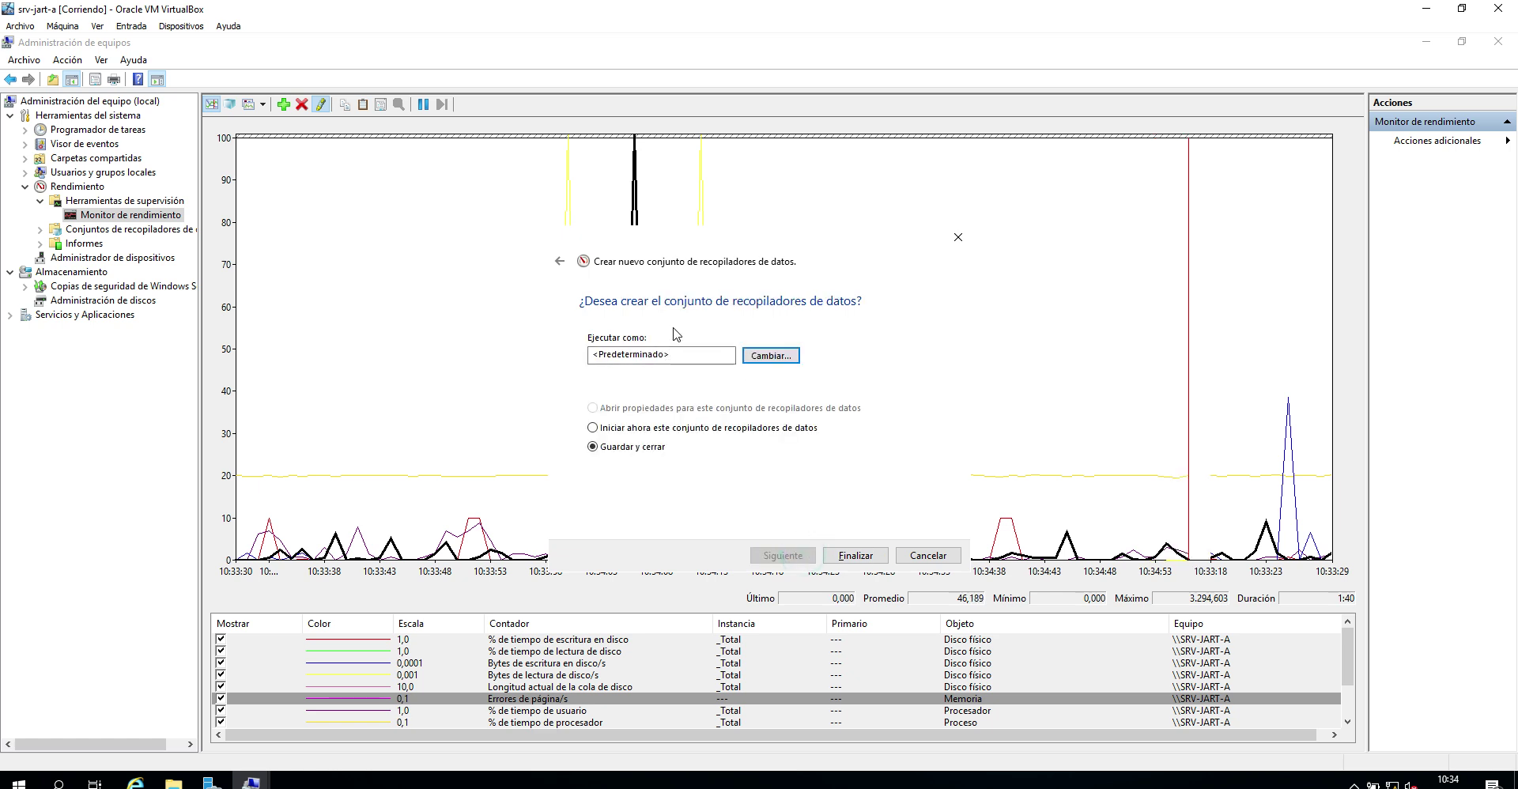
# Set the collector set to run as Administrador with the account password, and finish creating it with Guardar y cerrar
pyautogui.click(766, 357)
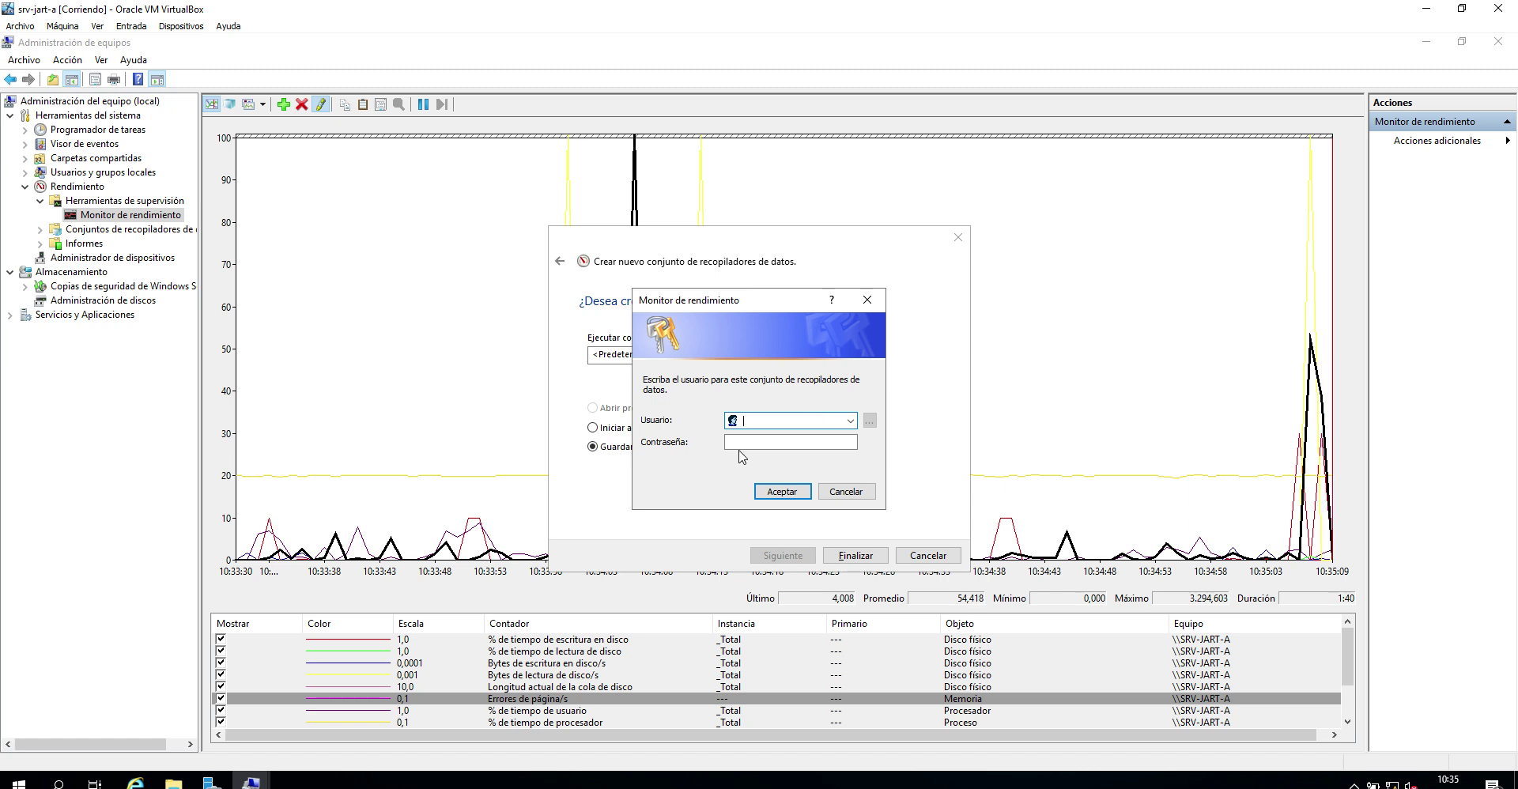
pyautogui.click(757, 420)
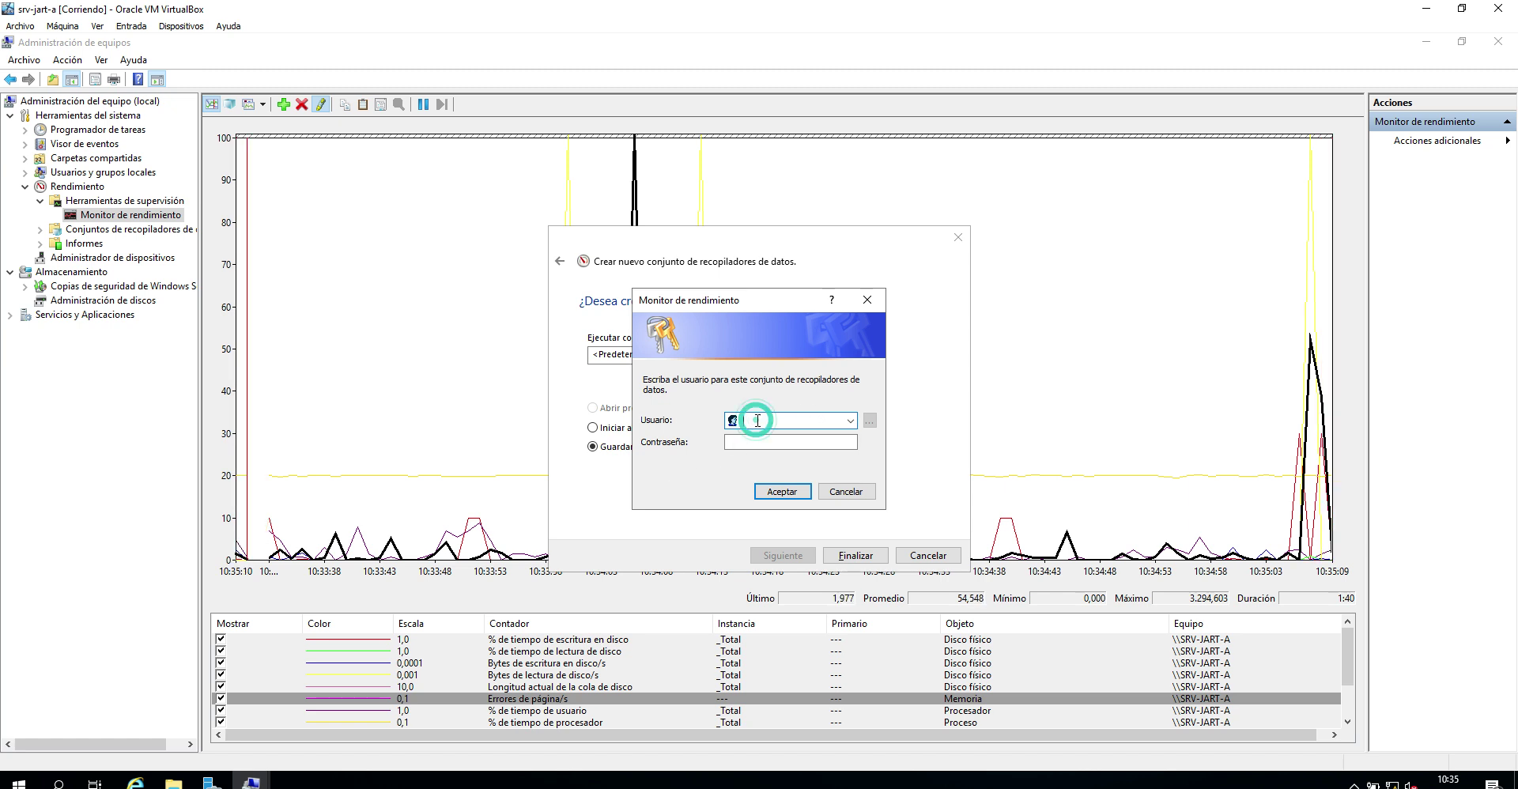
pyautogui.write('Admini')
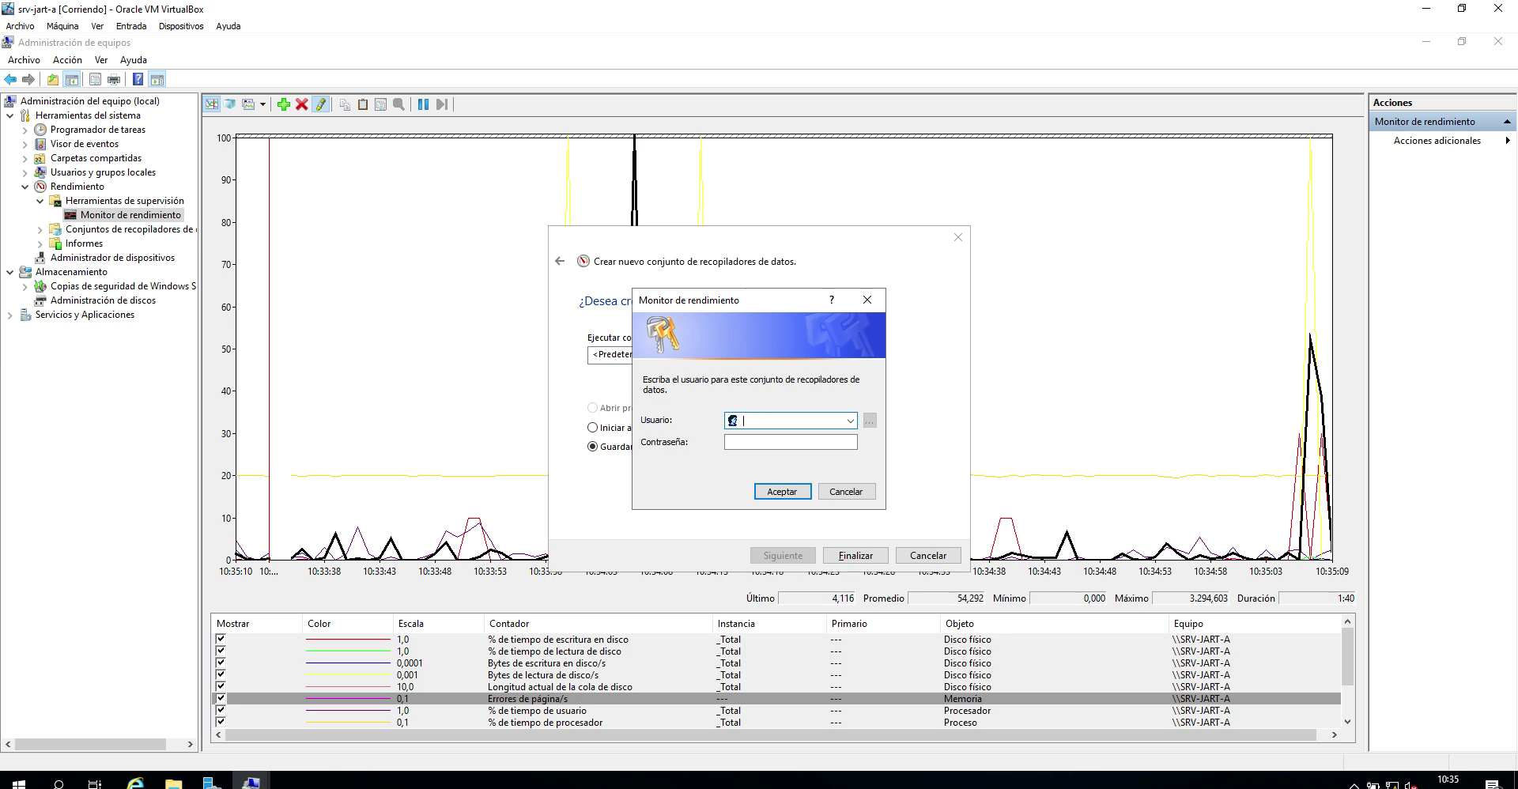
pyautogui.write('strador')
pyautogui.press('Tab')
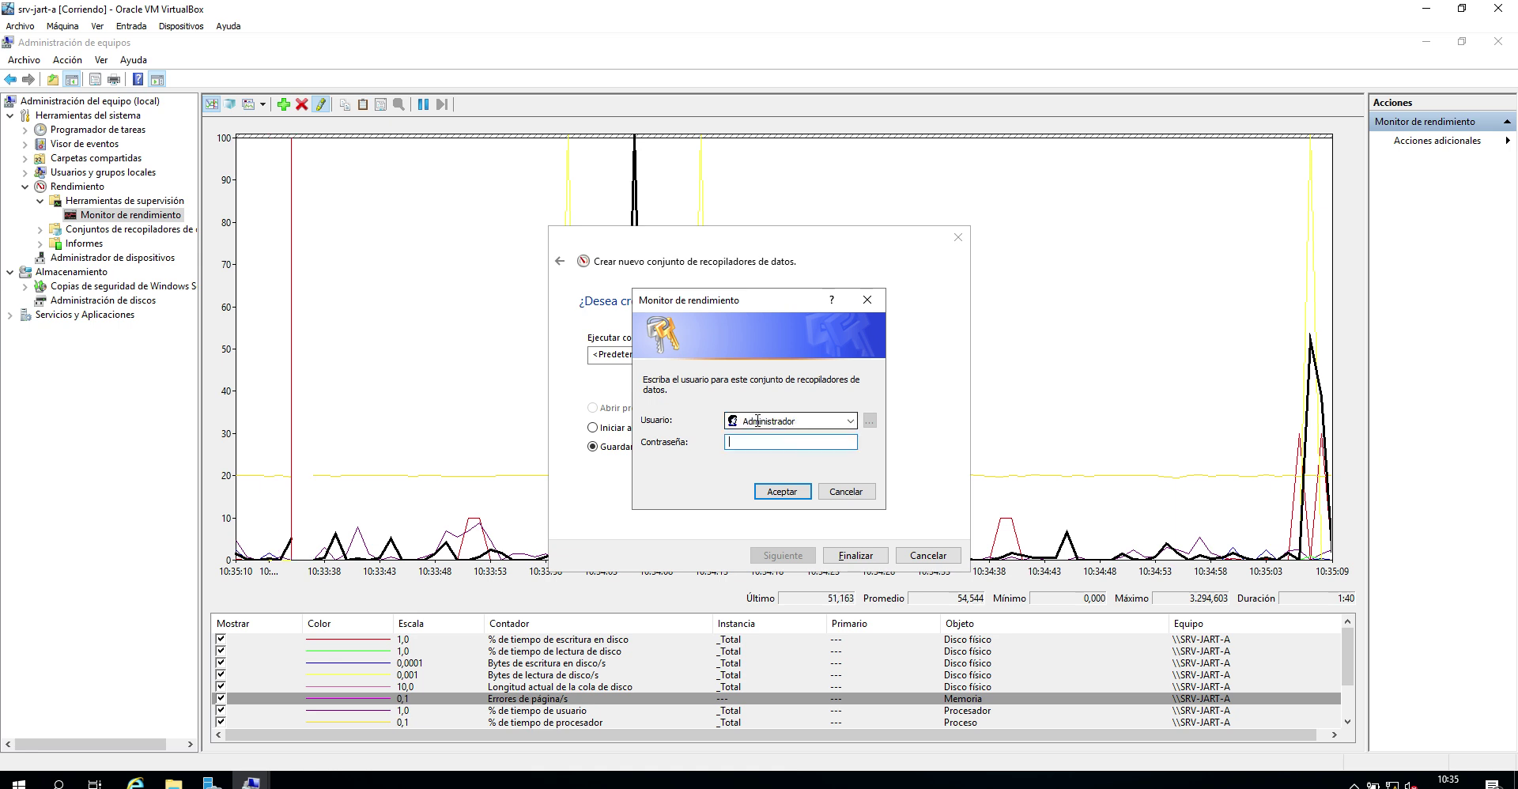
pyautogui.write('••••••••')
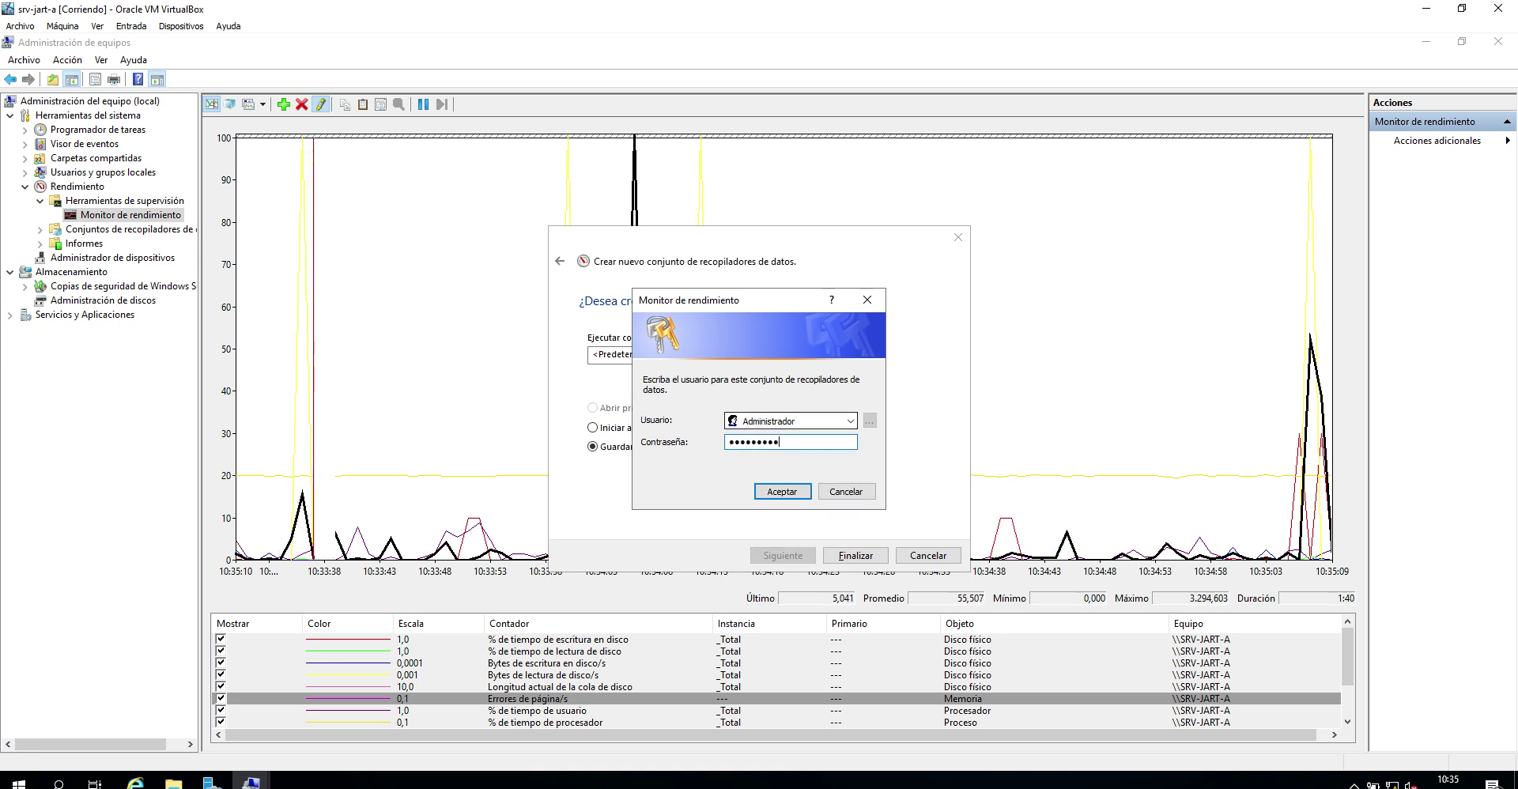
pyautogui.press('Return')
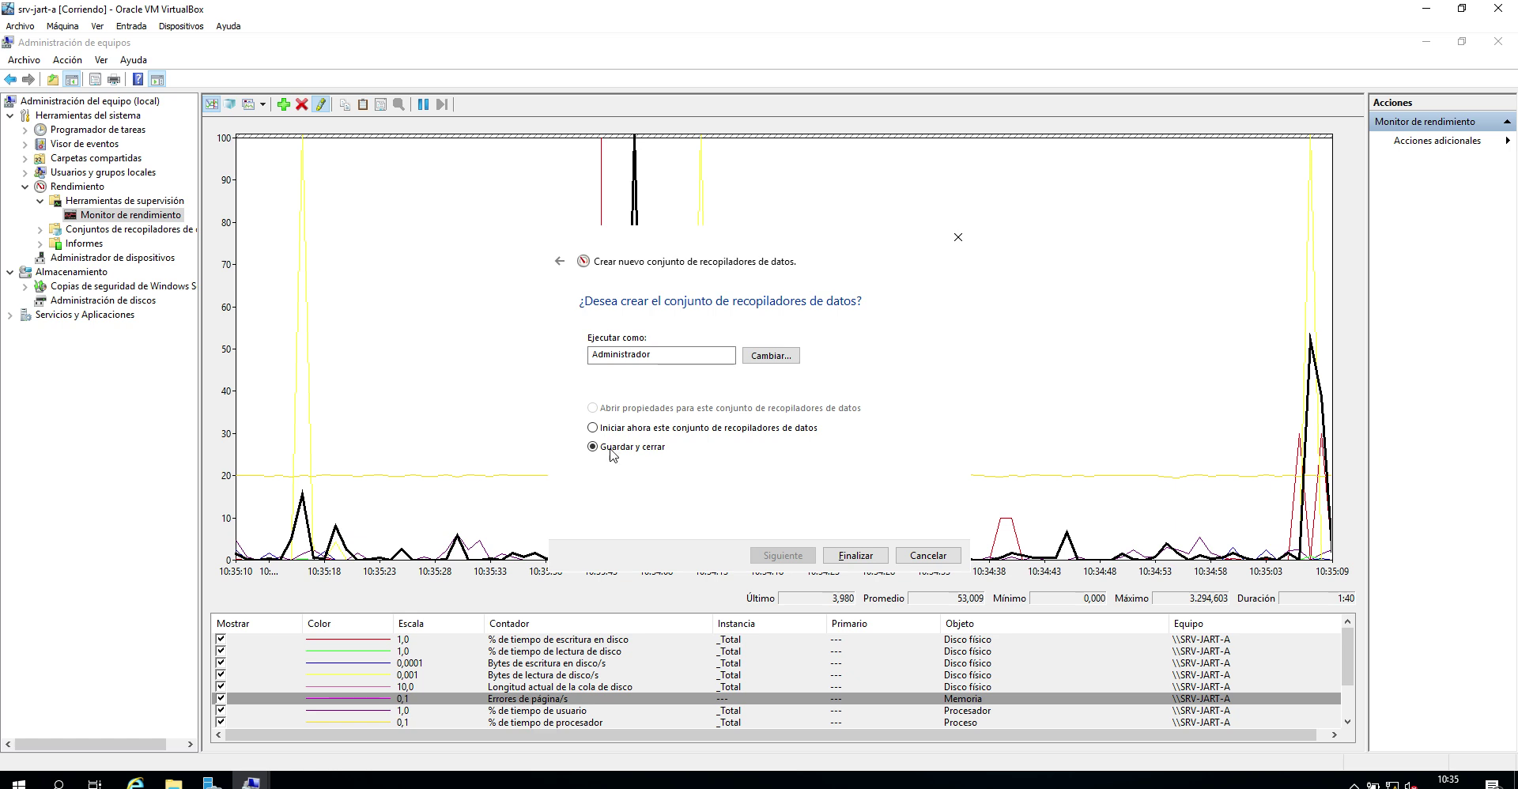
pyautogui.click(862, 555)
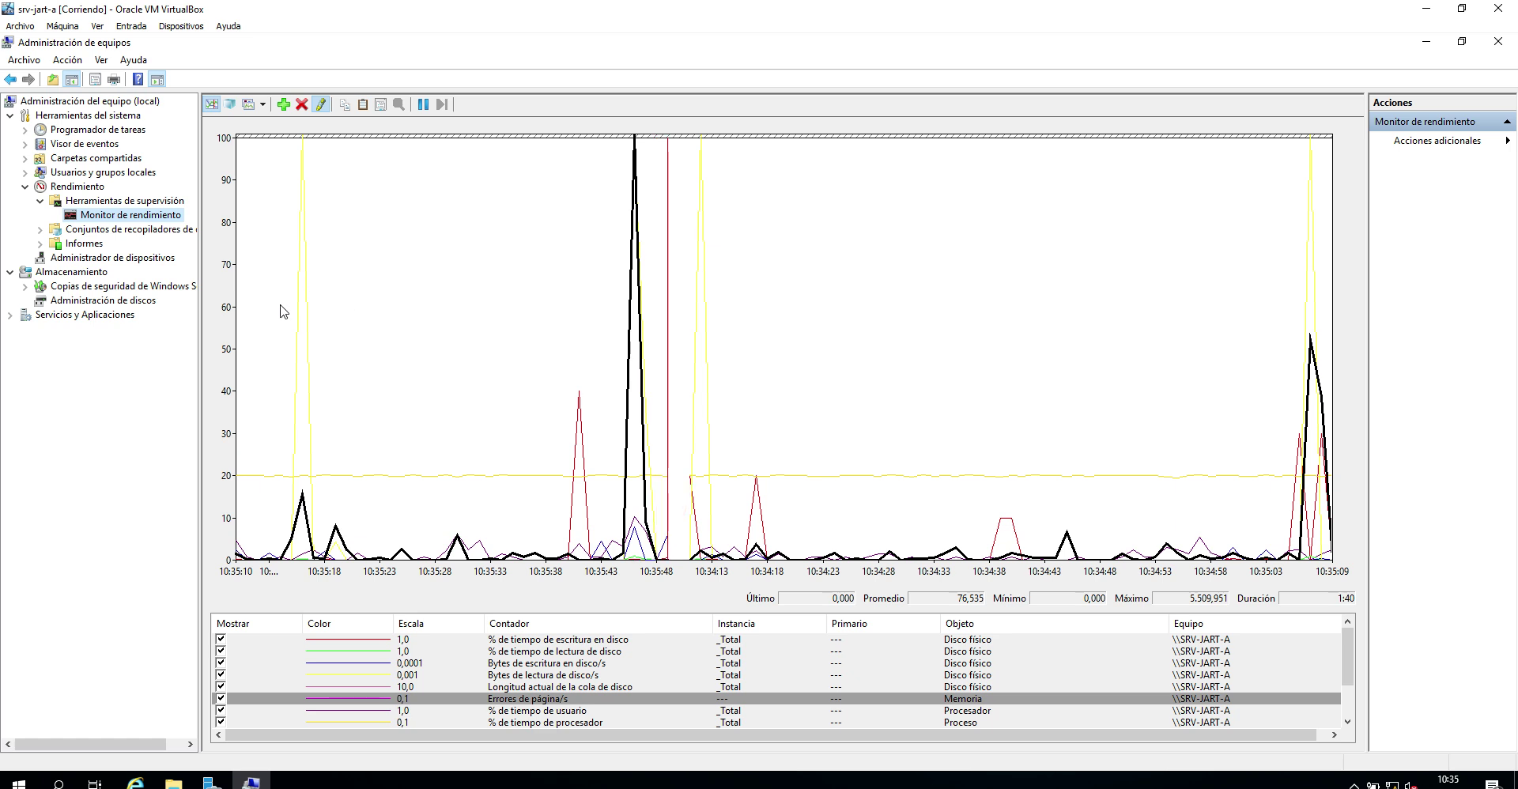
# Widen the console tree and open the Rendimiento del servidor set under the user-defined data collector sets
pyautogui.moveTo(199, 307); pyautogui.dragTo(247, 307)
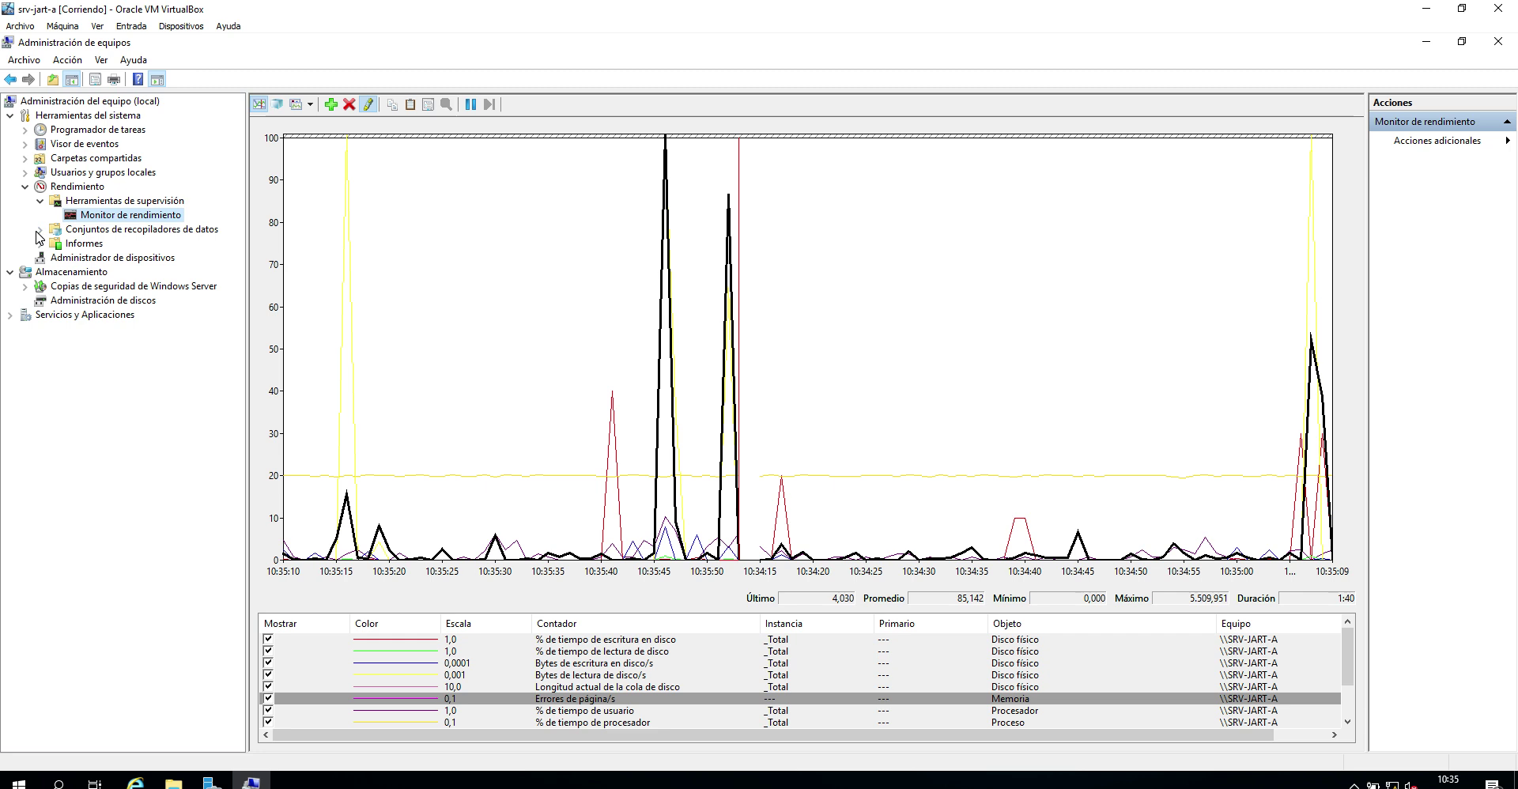
pyautogui.click(46, 229)
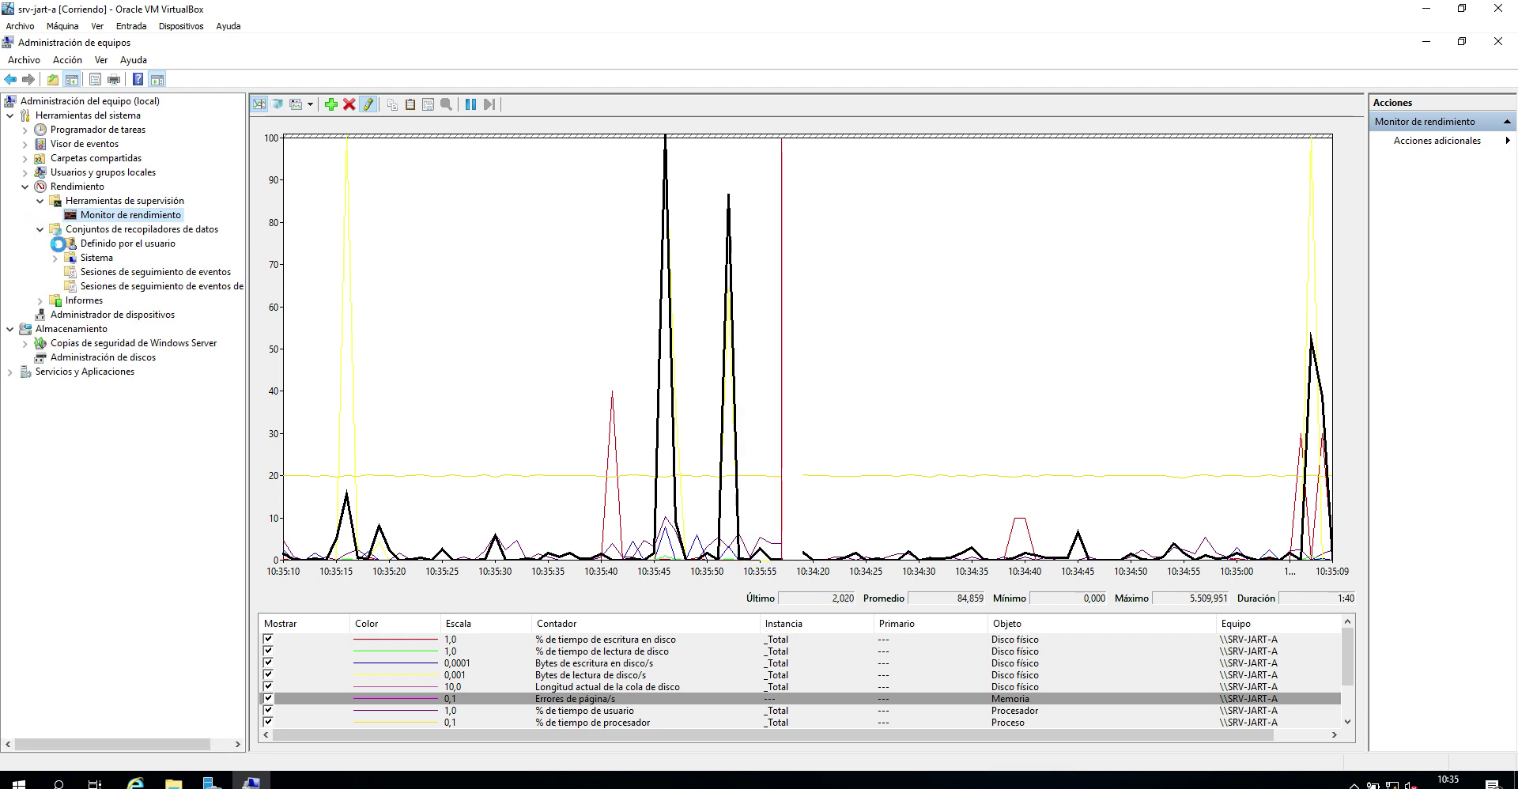
pyautogui.click(57, 244)
pyautogui.click(72, 244)
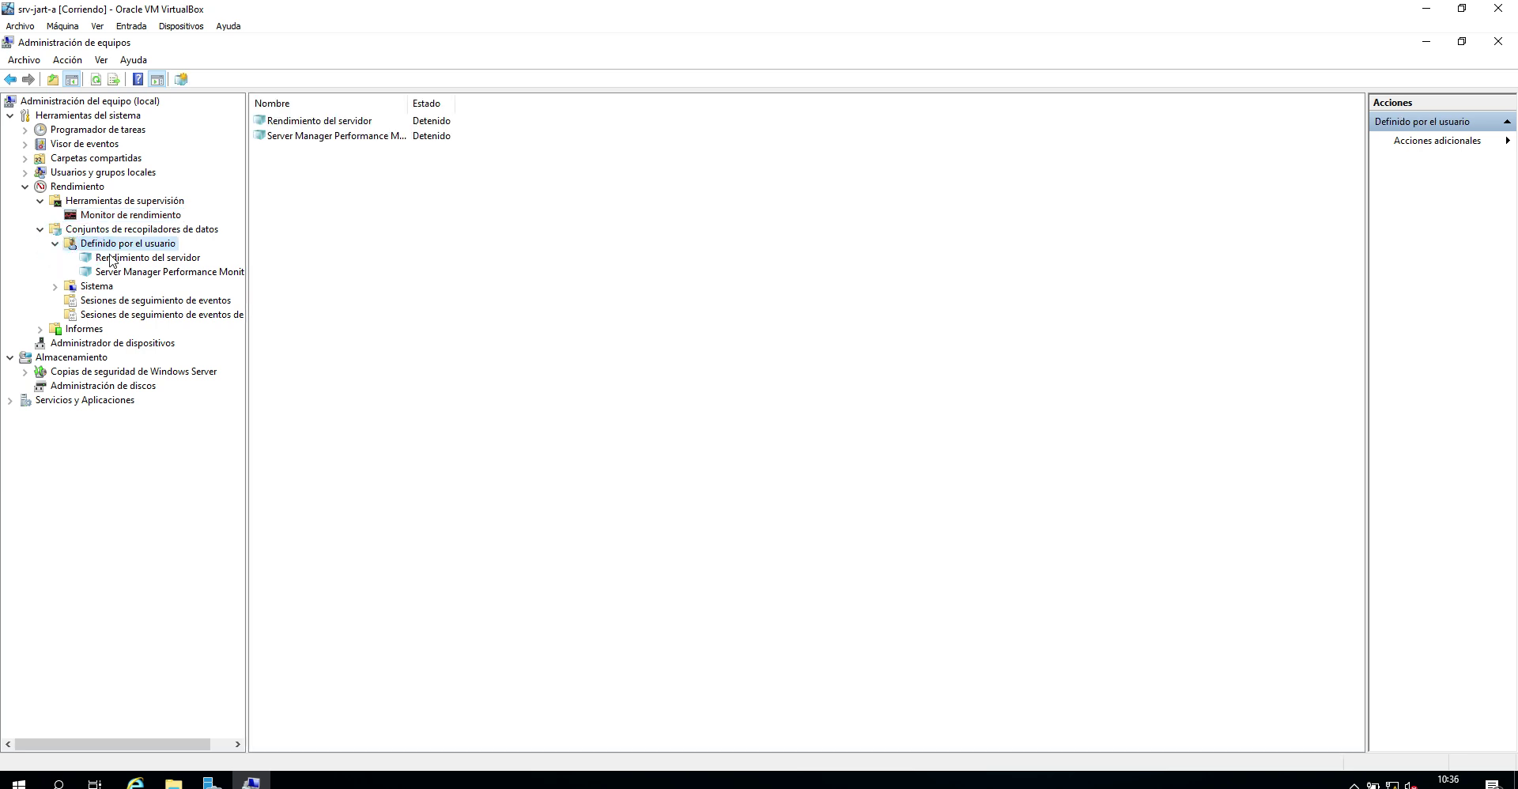
pyautogui.click(118, 259)
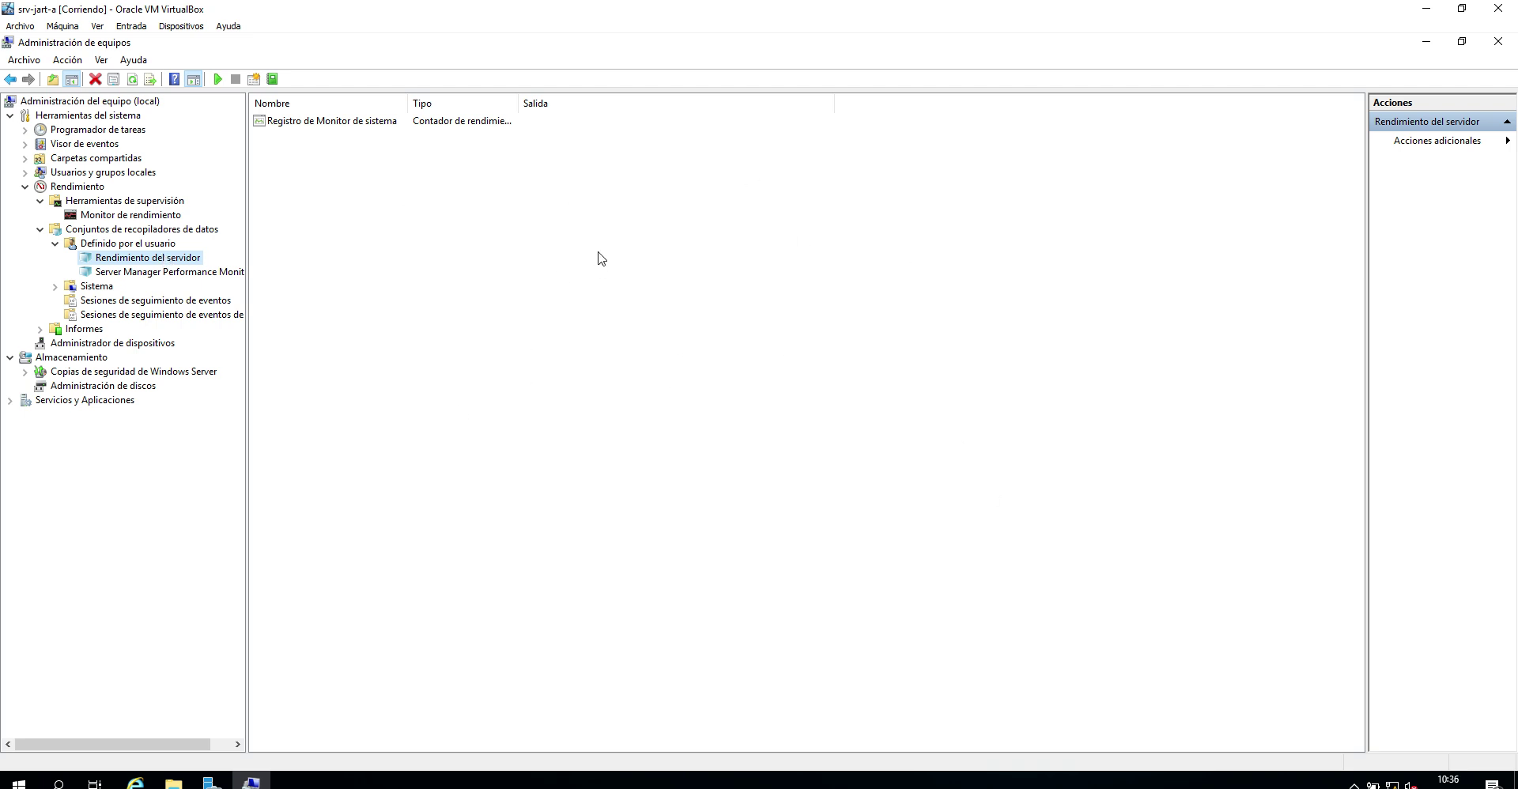
pyautogui.click(326, 123)
pyautogui.click(378, 210)
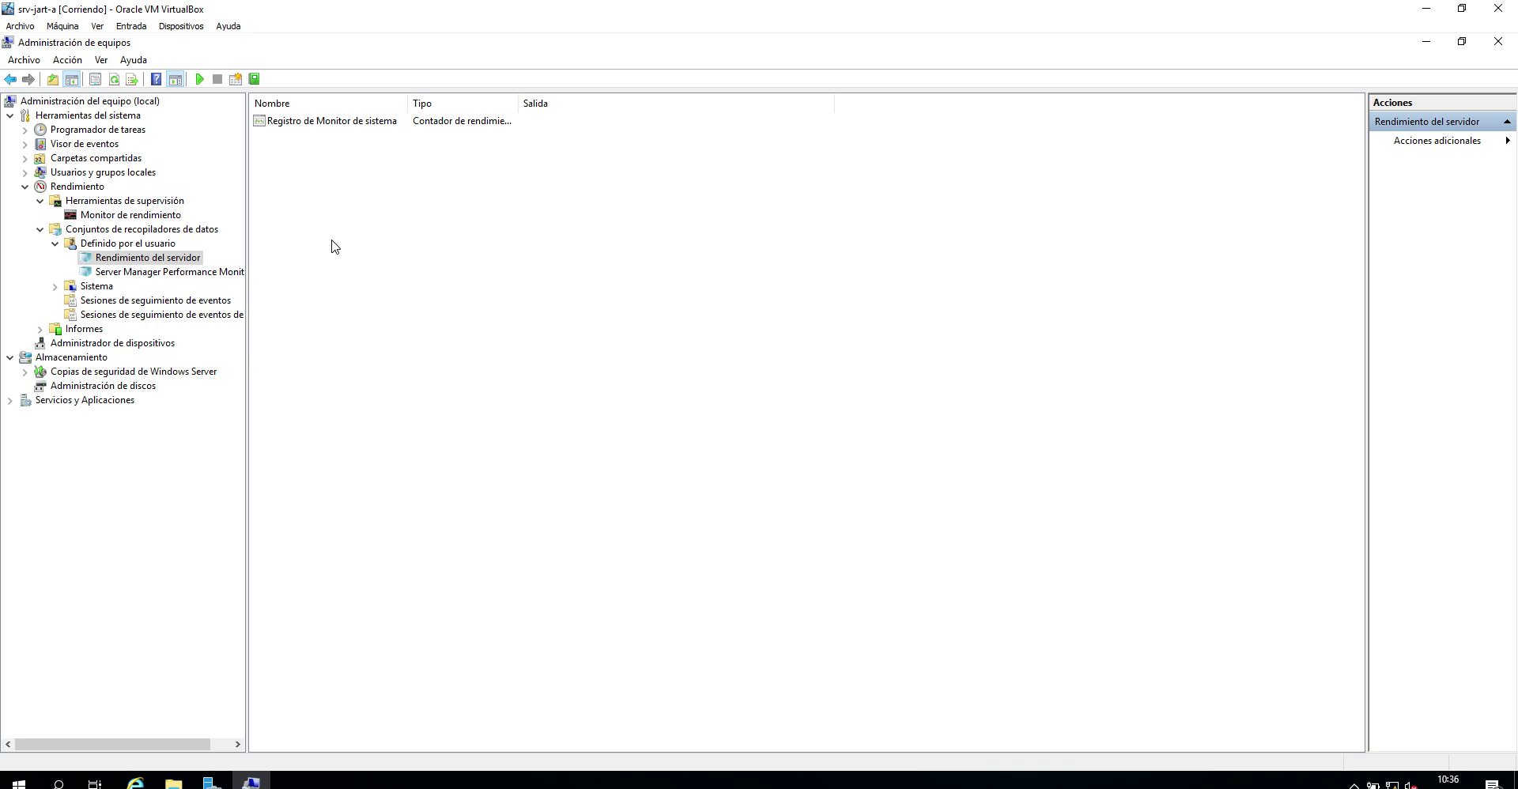
# Open the properties of Registro de Monitor de sistema and review its performance counters and log formats, keeping Binario
pyautogui.rightClick(298, 123)
pyautogui.click(341, 155)
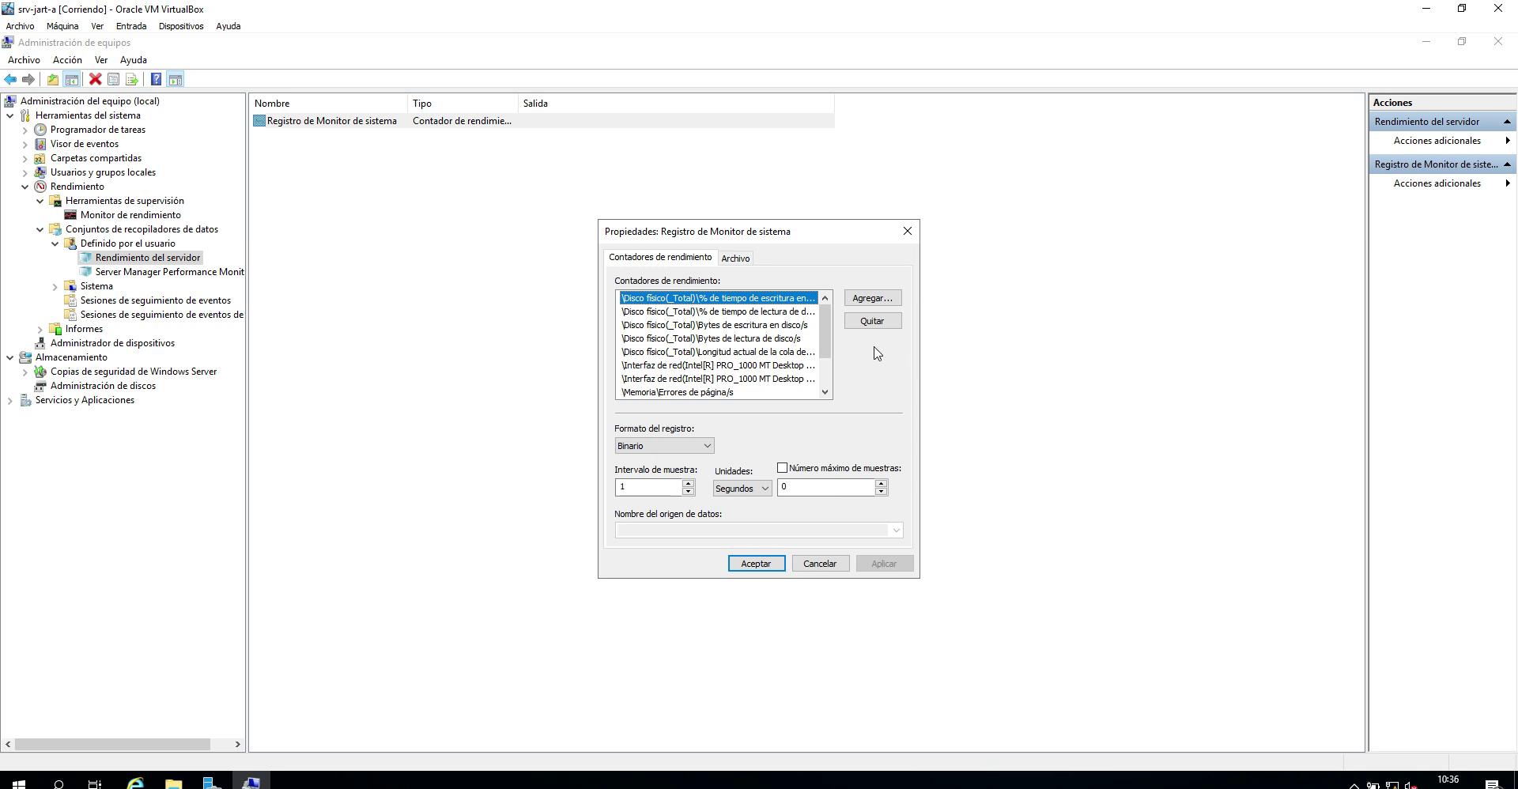
pyautogui.moveTo(826, 336); pyautogui.dragTo(823, 301)
pyautogui.scroll(-3, 828, 352)
pyautogui.scroll(3, 822, 336)
pyautogui.click(709, 445)
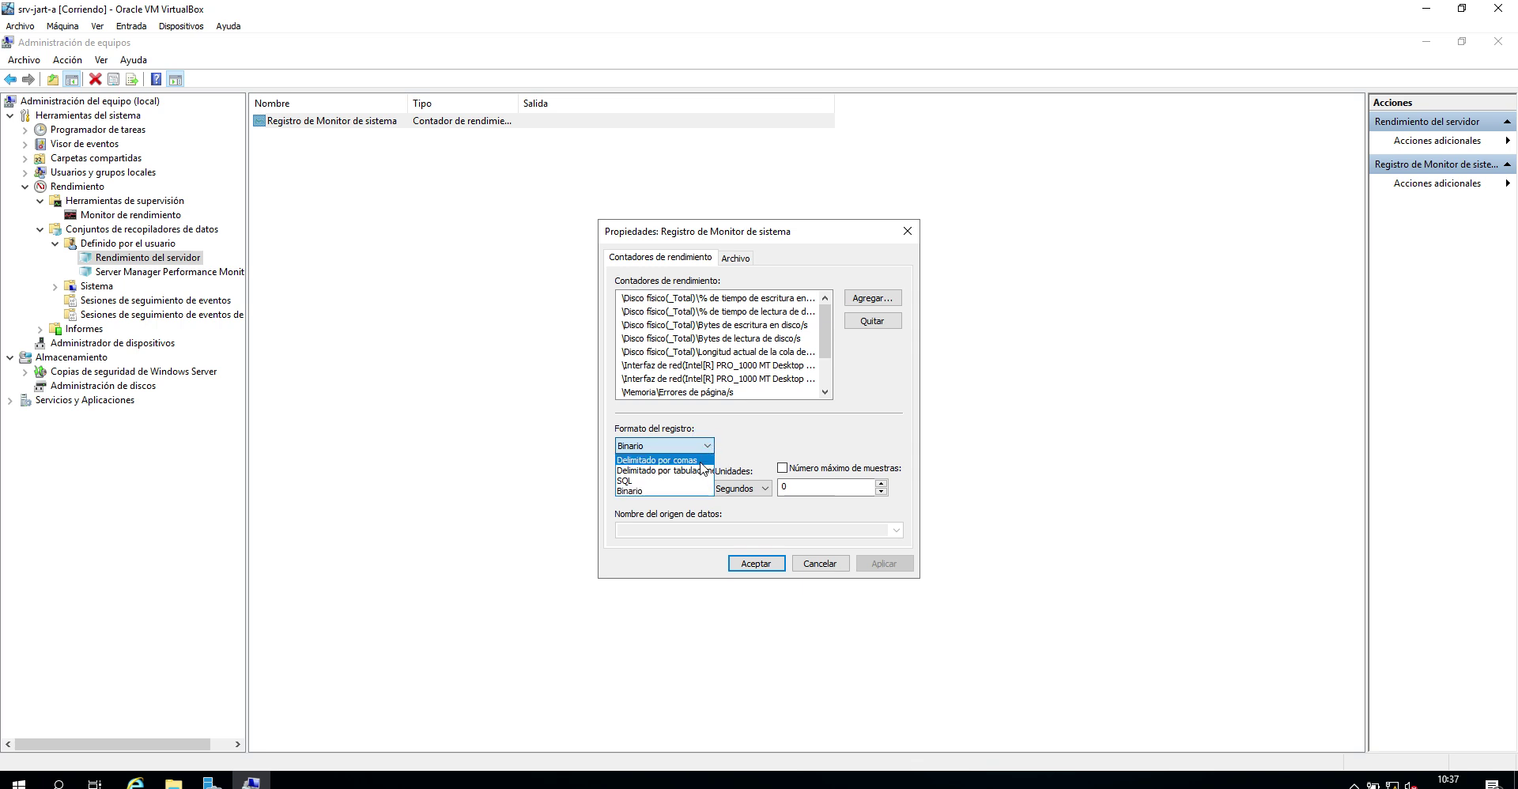
pyautogui.click(696, 448)
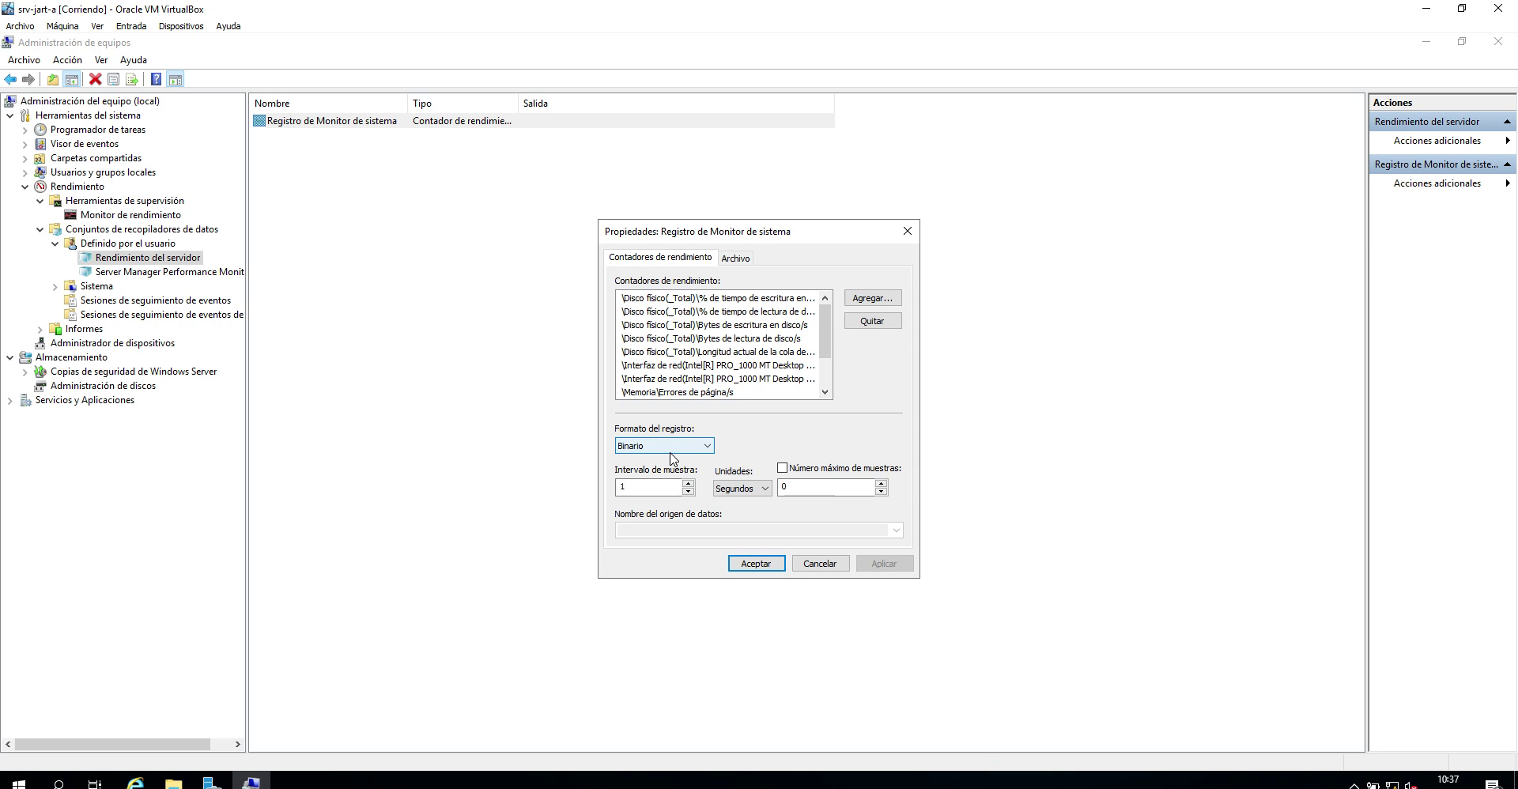
# Set the collector's sample interval to 10 with Minutos as the unit
pyautogui.doubleClick(650, 485)
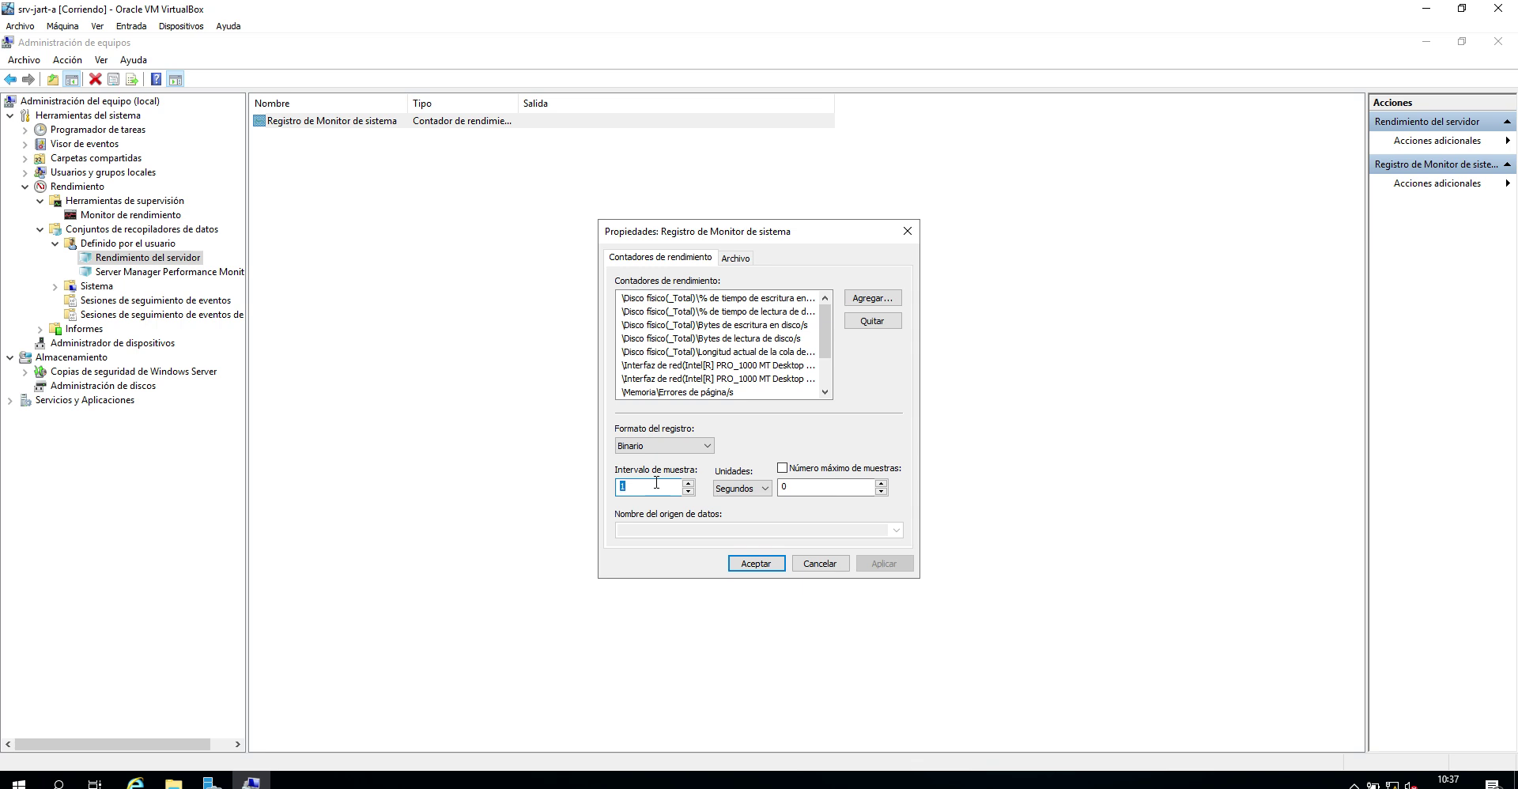
pyautogui.click(656, 484)
pyautogui.moveTo(643, 485); pyautogui.dragTo(612, 478)
pyautogui.click(639, 486)
pyautogui.click(688, 484)
pyautogui.click(689, 484)
pyautogui.click(689, 484)
pyautogui.click(688, 483)
pyautogui.click(688, 484)
pyautogui.click(689, 483)
pyautogui.click(742, 487)
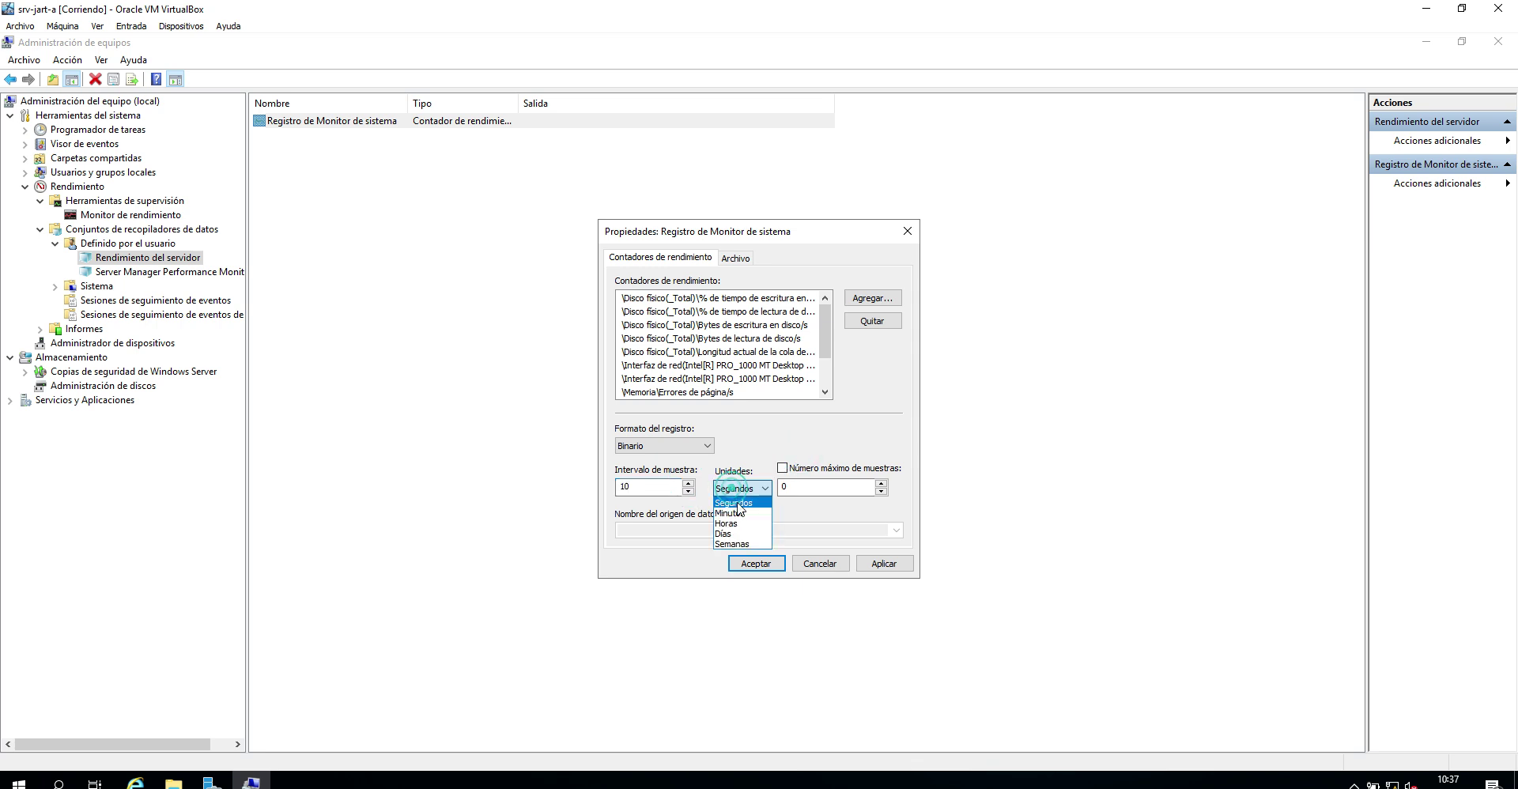
pyautogui.click(741, 514)
pyautogui.click(742, 440)
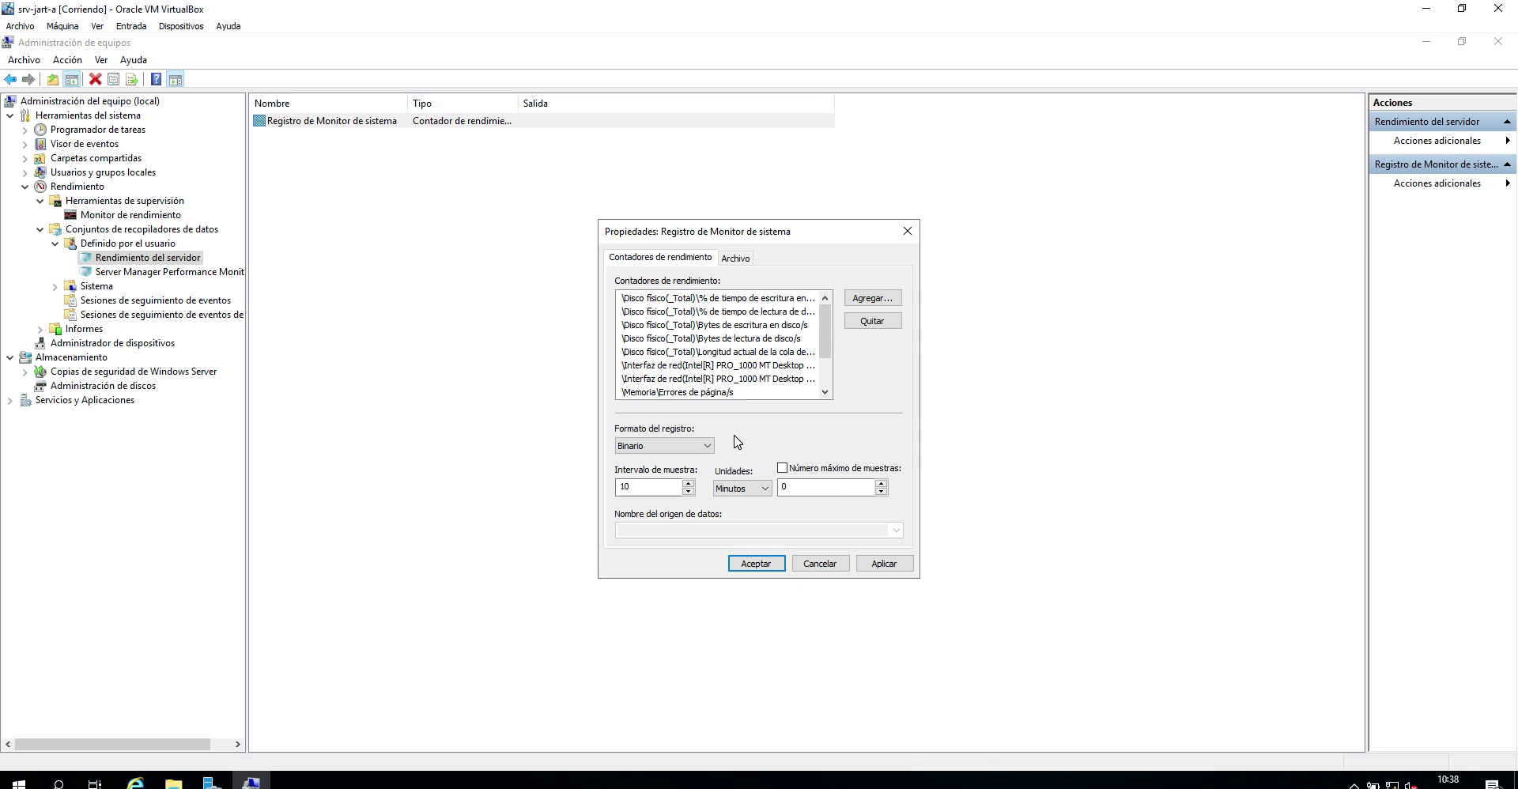
# Enable the maximum number of samples for the collector and set it to 500
pyautogui.doubleClick(668, 487)
pyautogui.click(821, 468)
pyautogui.doubleClick(826, 486)
pyautogui.write('50000')
pyautogui.press('BackSpace')
pyautogui.press('BackSpace')
pyautogui.press('BackSpace')
pyautogui.write('0')
# Review the collector's log file name and example path, and accept the properties by entering the Administrador account password
pyautogui.click(736, 257)
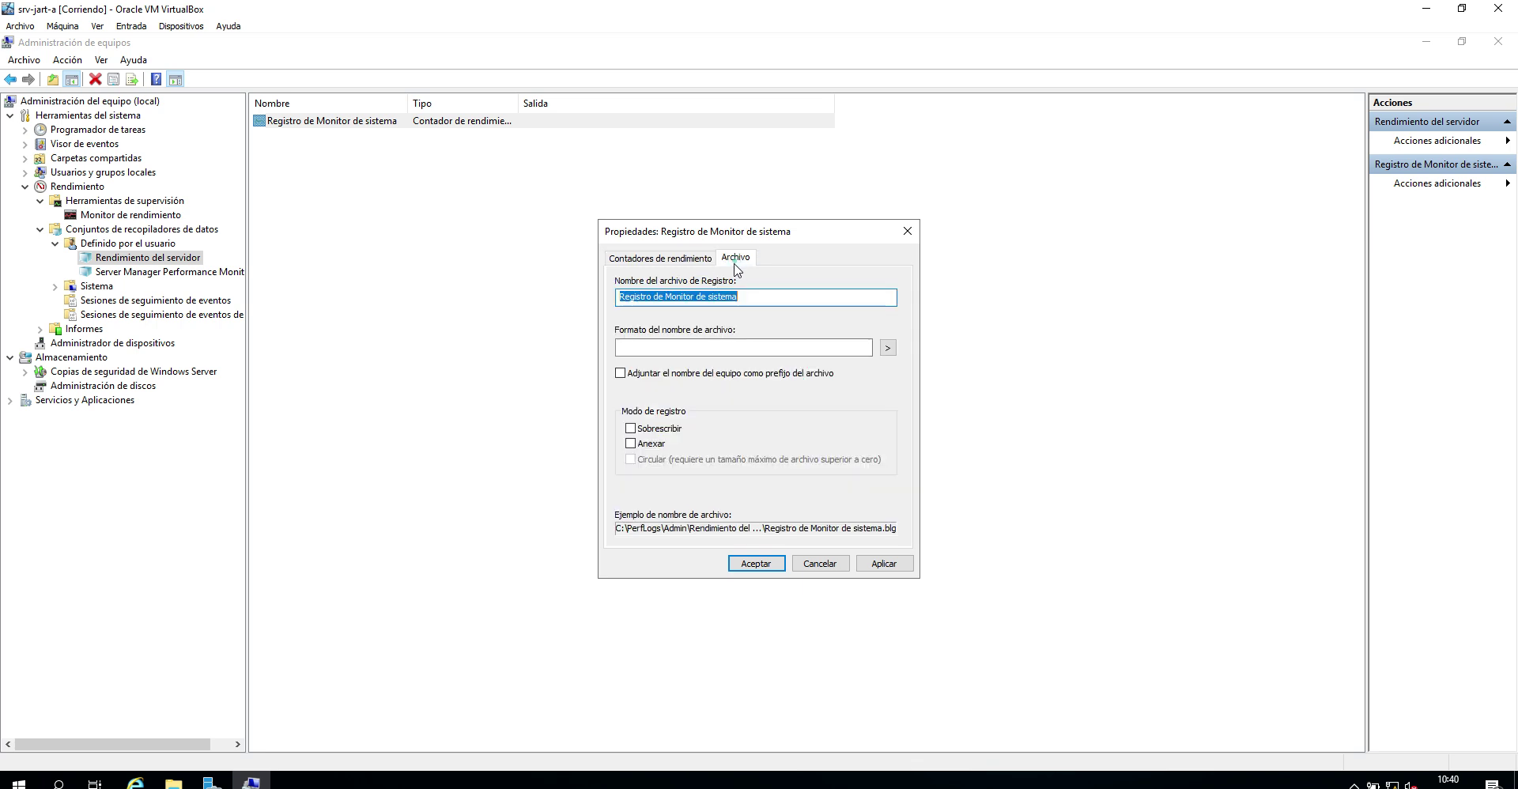
pyautogui.click(758, 297)
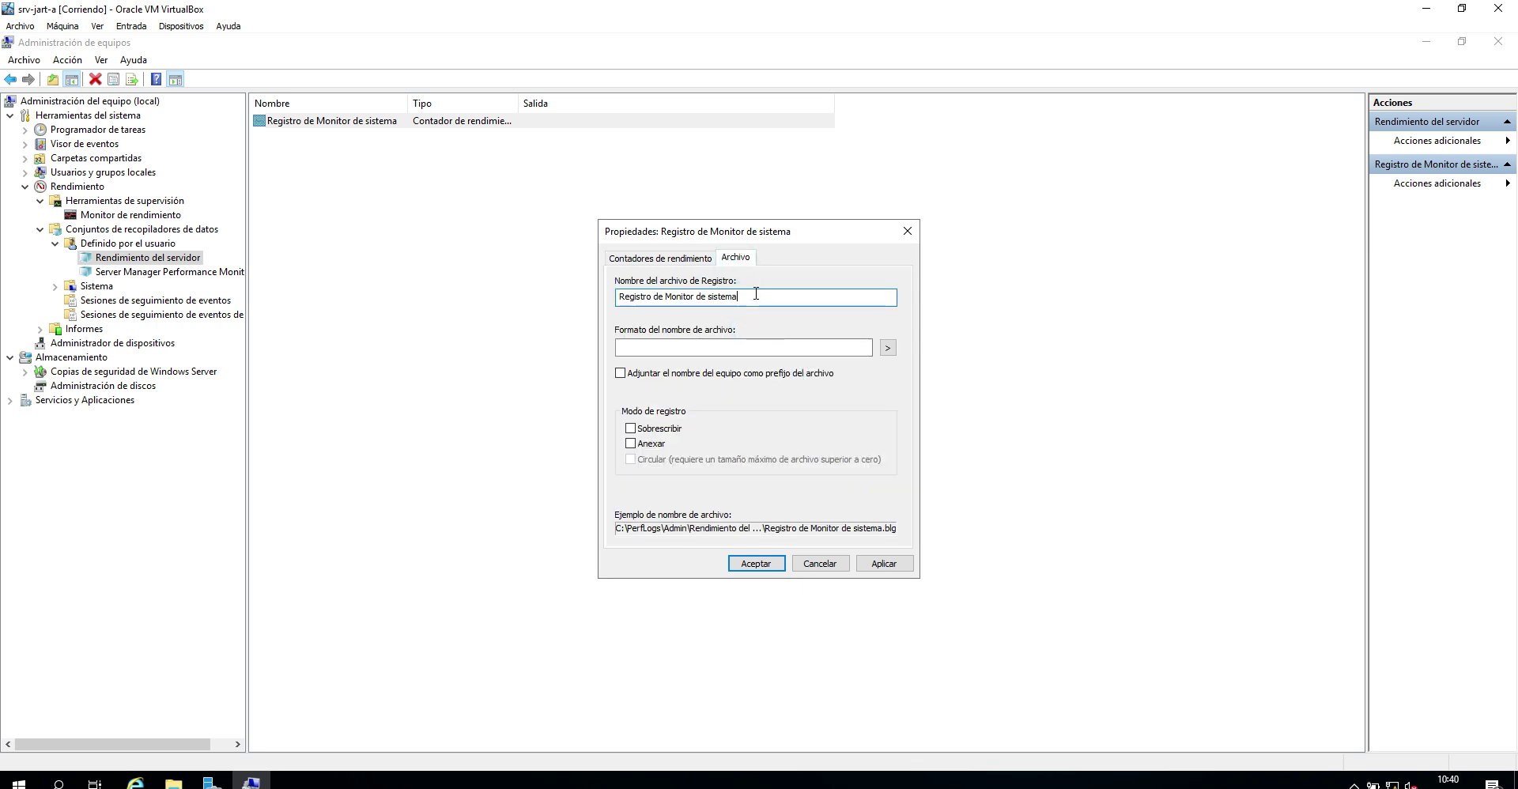
pyautogui.moveTo(759, 297); pyautogui.dragTo(572, 287)
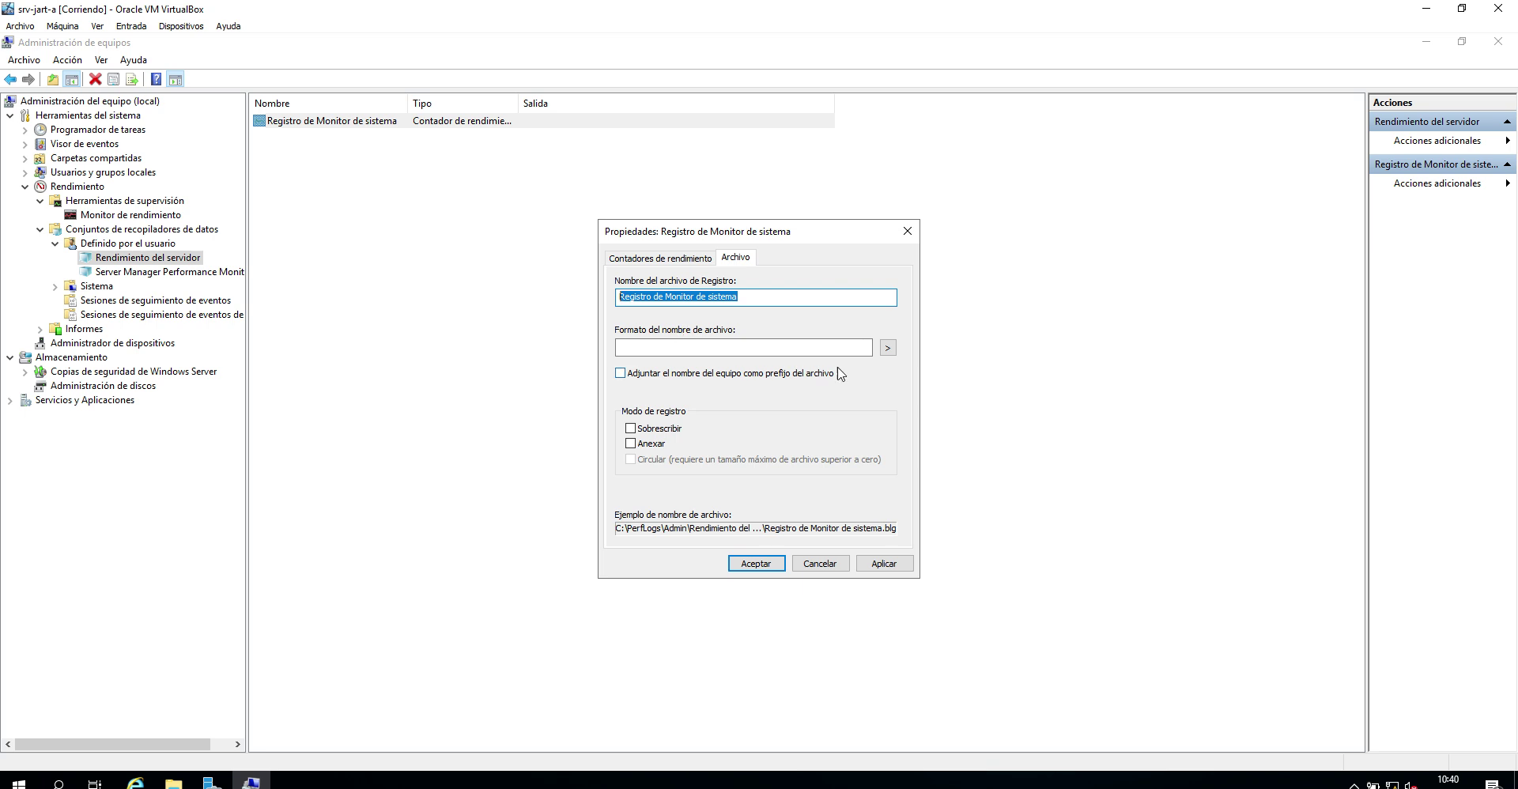
pyautogui.click(621, 530)
pyautogui.click(743, 564)
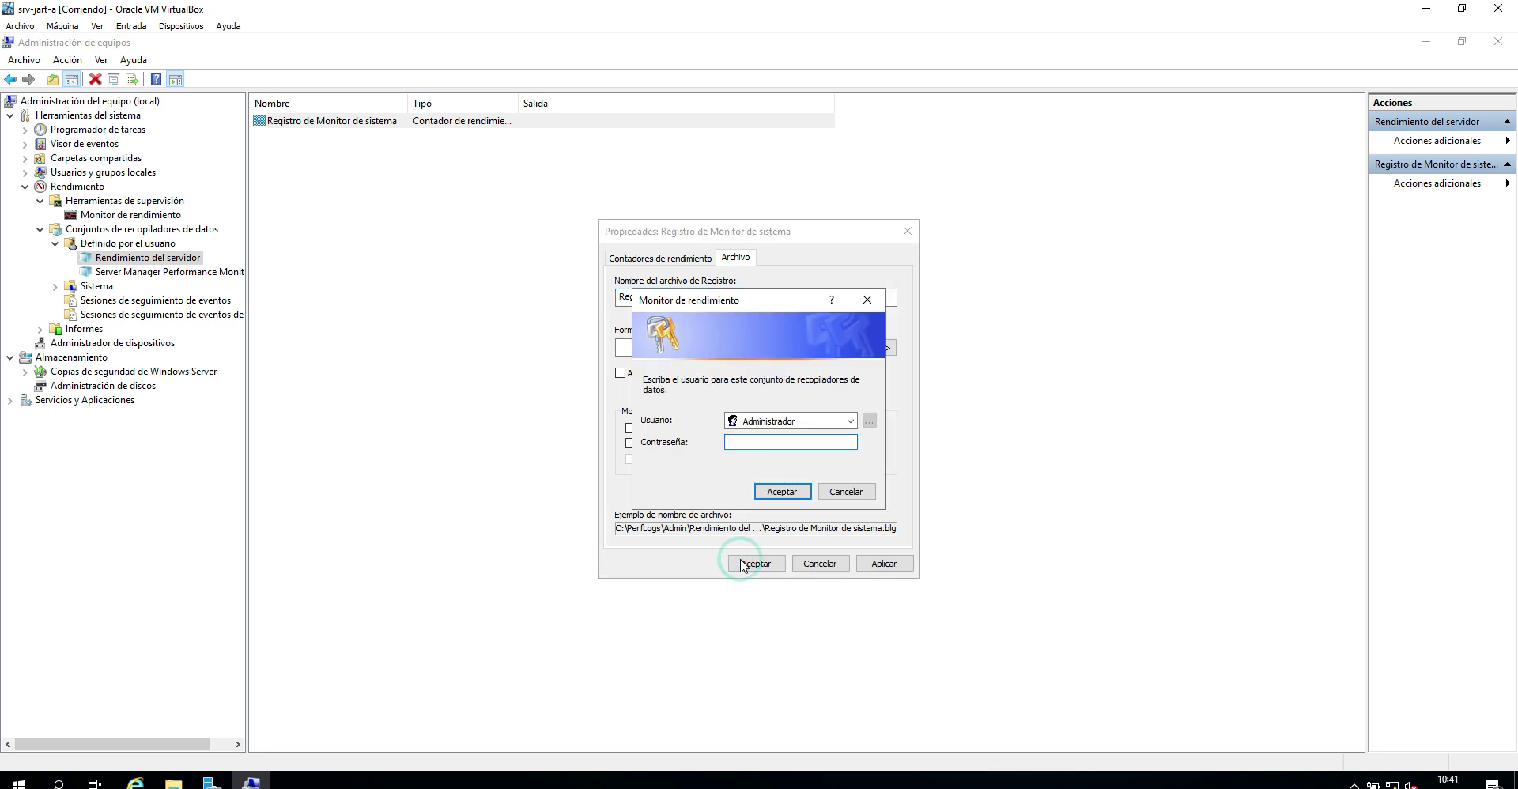
pyautogui.write('•••••••')
pyautogui.press('Return')
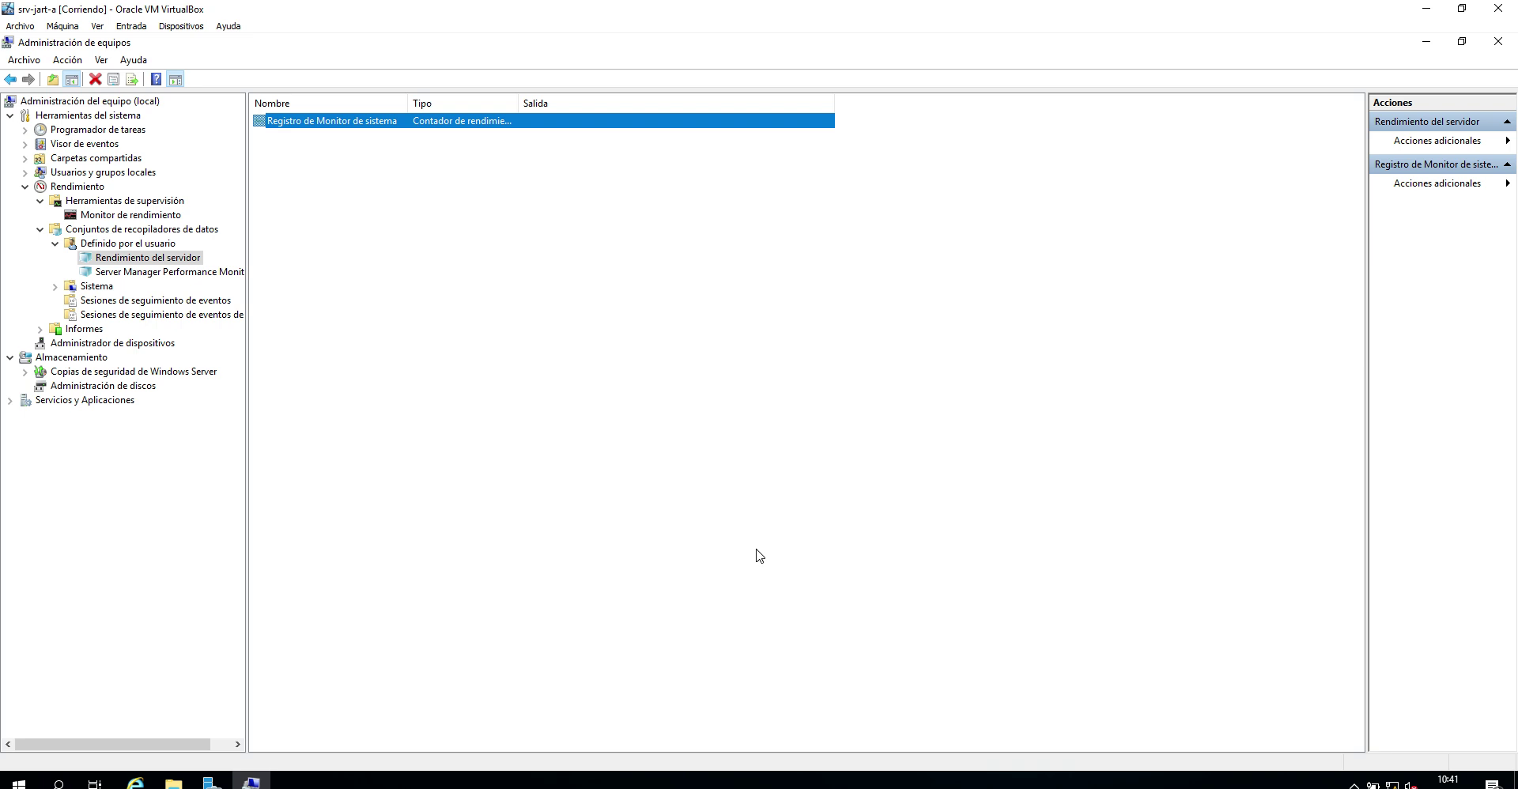
# Start the Rendimiento del servidor data collector set
pyautogui.click(182, 269)
pyautogui.rightClick(180, 260)
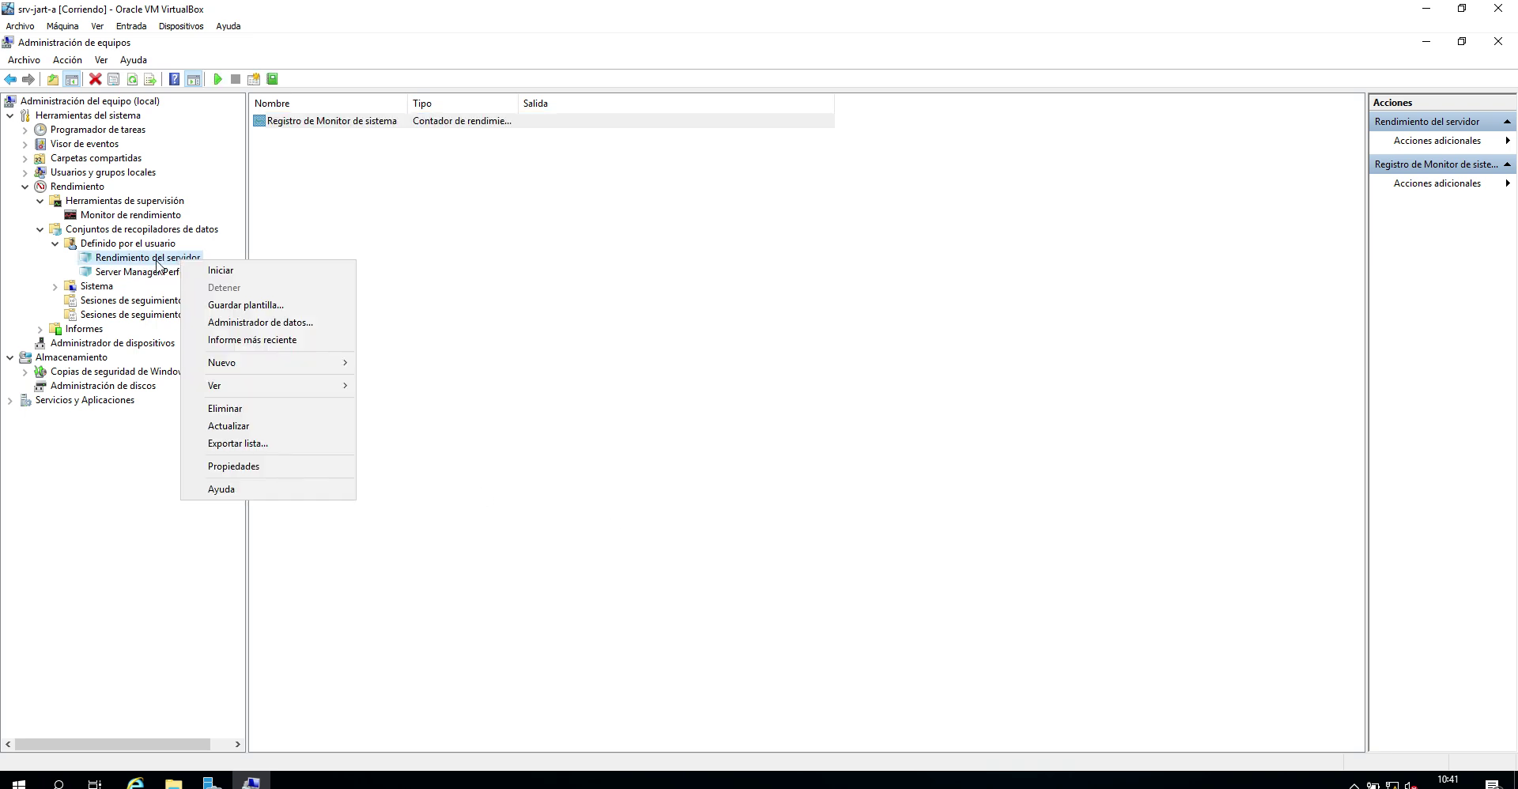
pyautogui.click(212, 273)
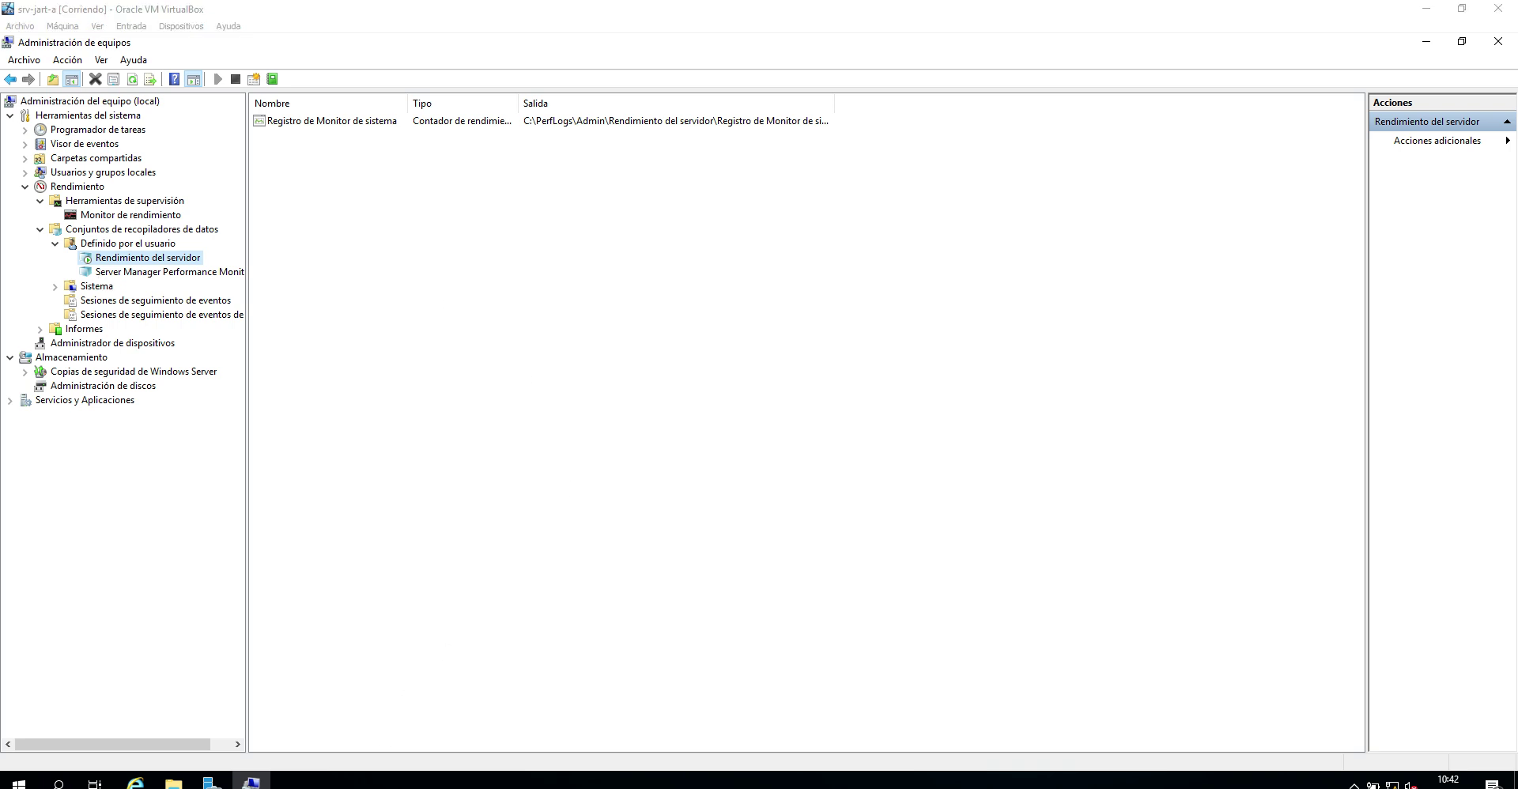
# Switch to the Excalidraw diagram and move the bulleted list about data collector tasks lower to free space beneath the shapes
pyautogui.hotkey('alt', 'Tab')
pyautogui.scroll(-1, 614, 512)
pyautogui.scroll(1, 605, 496)
pyautogui.click(636, 585)
pyautogui.moveTo(702, 564); pyautogui.dragTo(698, 779)
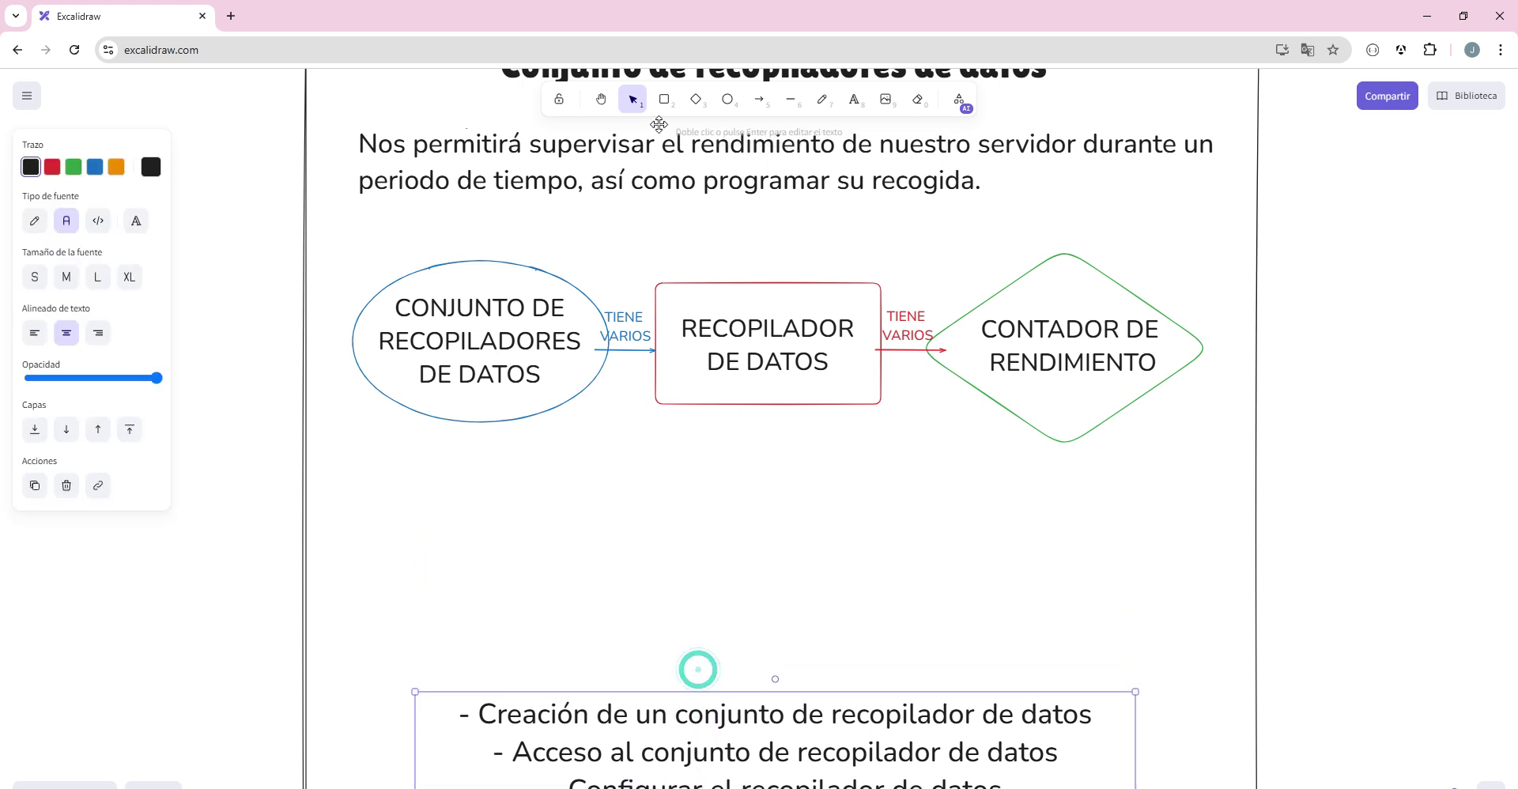
# Draw an arrow from the bottom of the CONJUNTO DE RECOPILADORES DE DATOS ellipse diagonally down into the empty space
pyautogui.click(759, 99)
pyautogui.moveTo(482, 412); pyautogui.dragTo(568, 543)
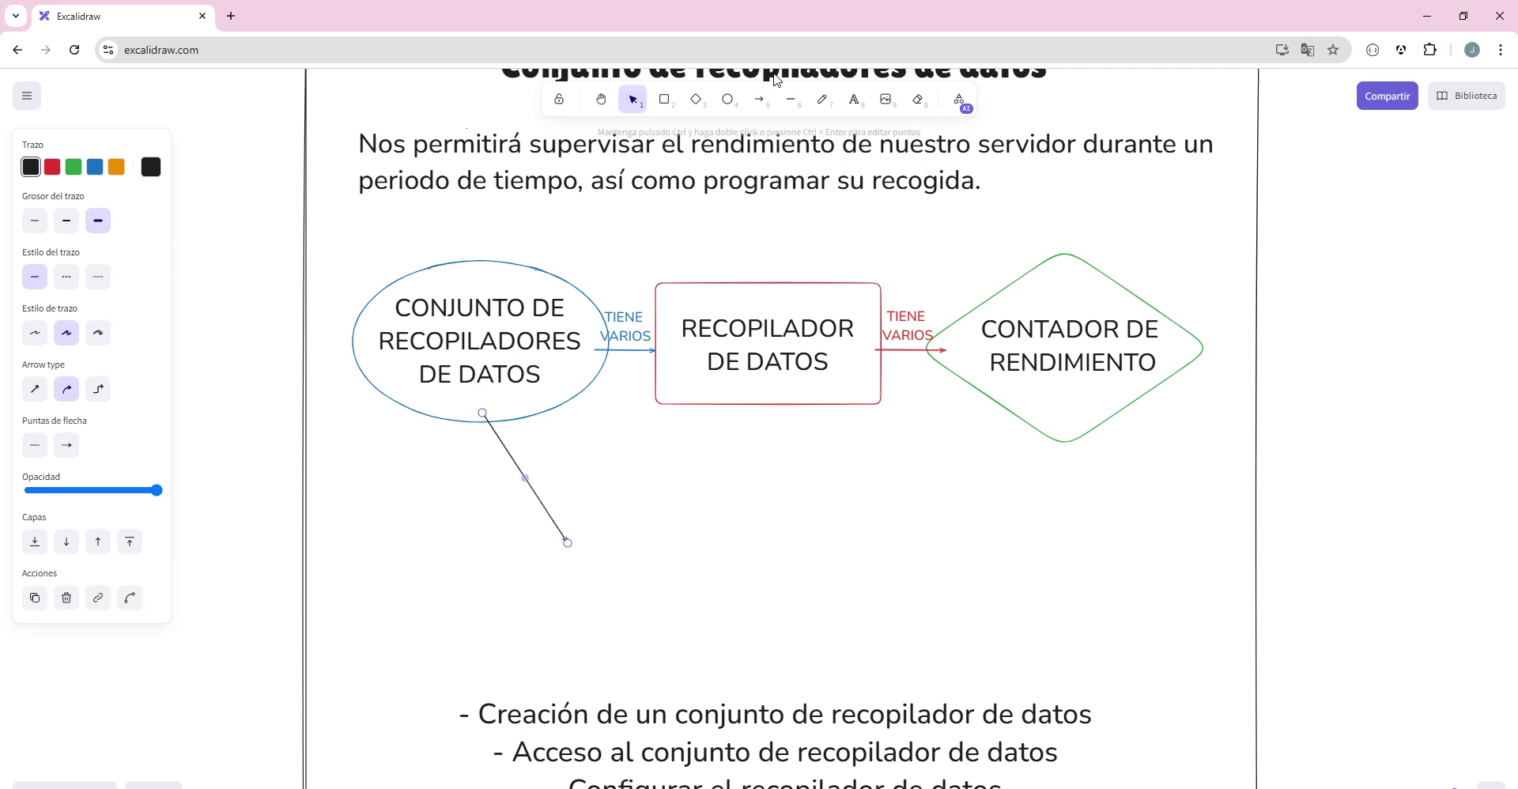
# Draw a rounded rectangle at the end of the diagonal arrow and place the large centred text INFORME inside it
pyautogui.click(665, 99)
pyautogui.moveTo(593, 514); pyautogui.dragTo(835, 660)
pyautogui.click(741, 600)
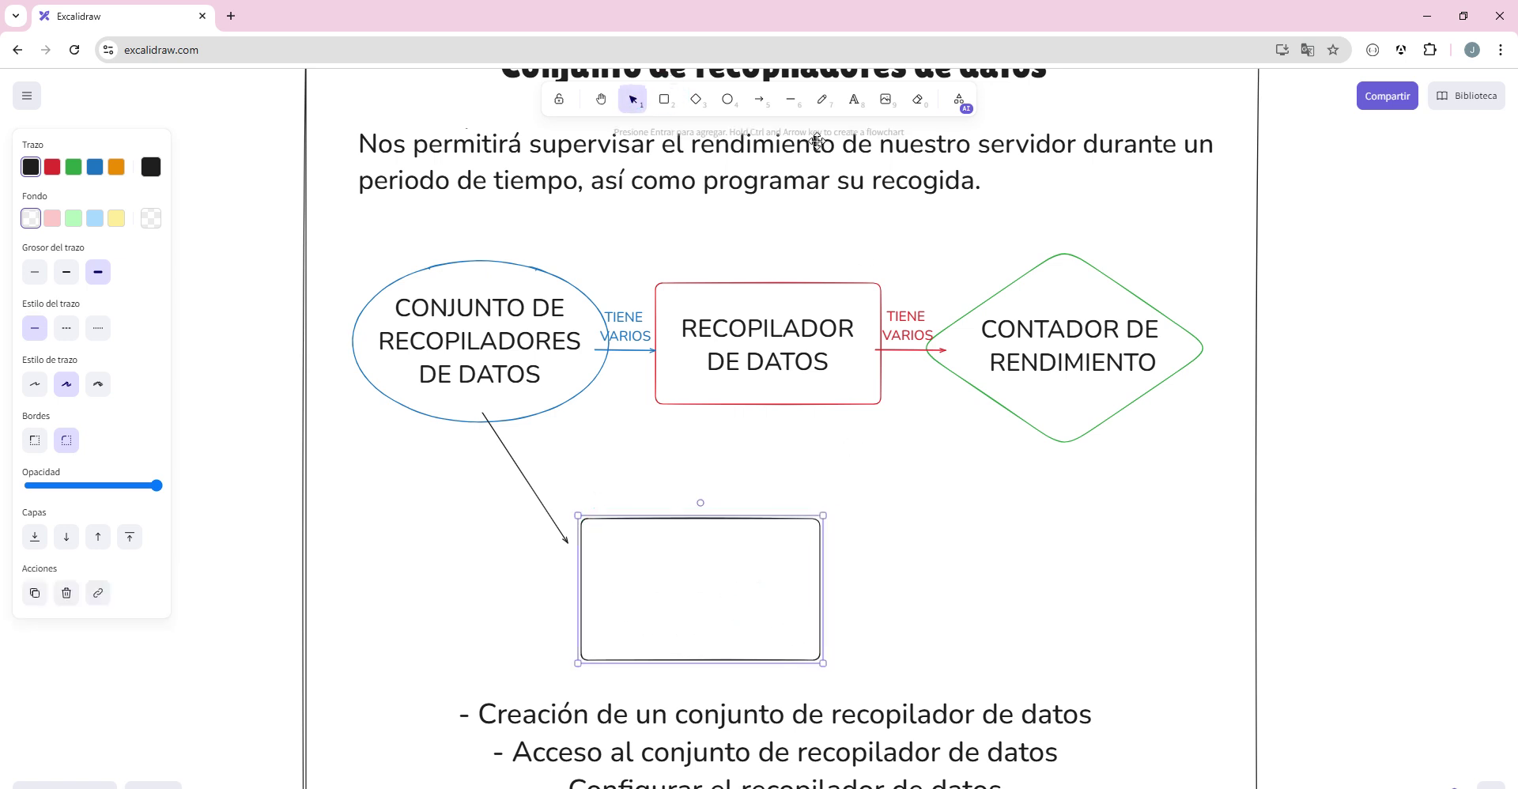
pyautogui.doubleClick(690, 592)
pyautogui.write('INFORME')
pyautogui.press('Escape')
pyautogui.moveTo(711, 588); pyautogui.dragTo(847, 529)
pyautogui.moveTo(807, 579); pyautogui.dragTo(725, 606)
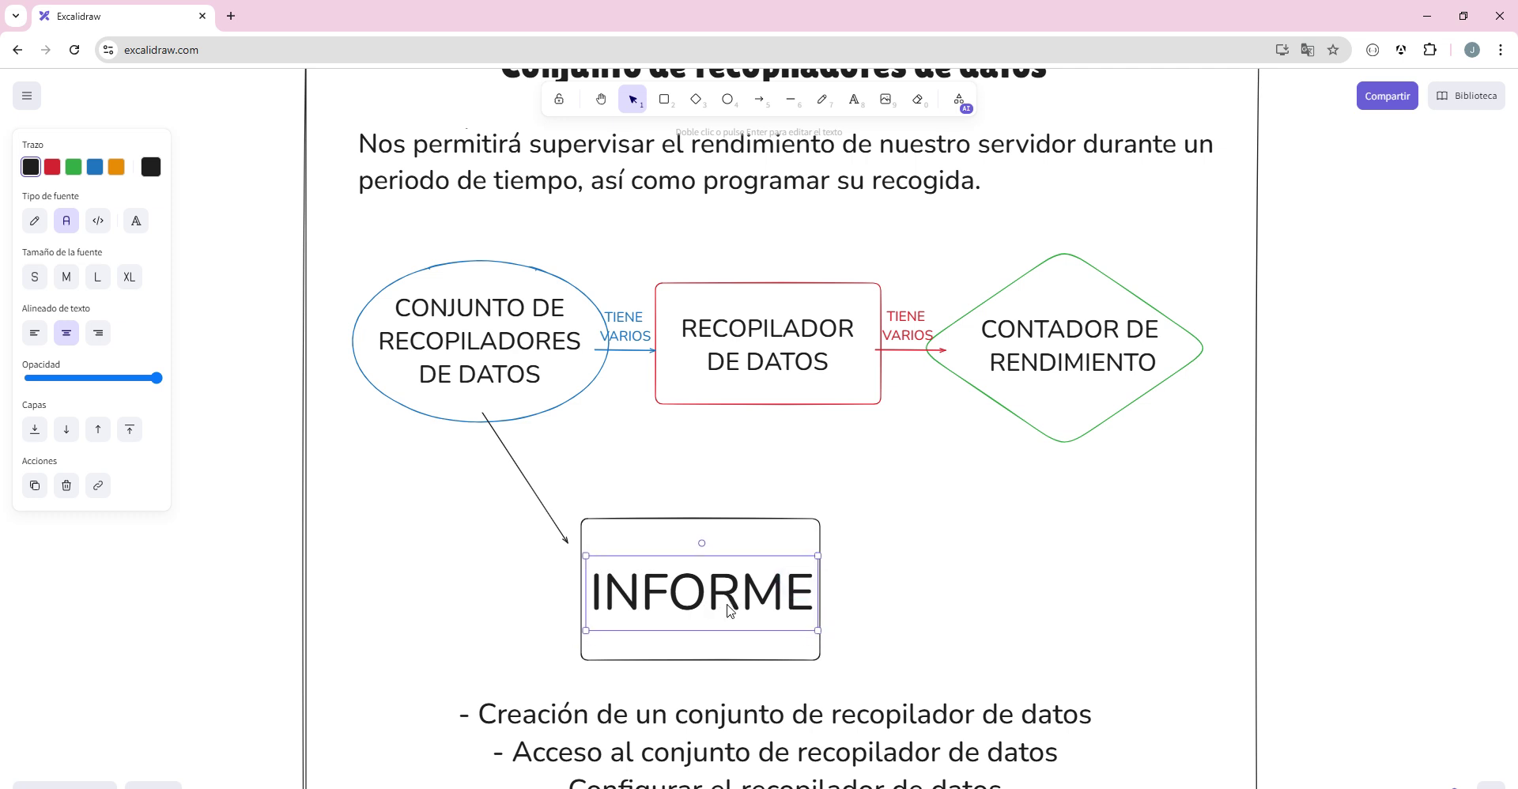
pyautogui.click(914, 593)
# Add the text OBTENEMOS across the diagonal arrow between the ellipse and the INFORME box, and shrink it slightly
pyautogui.click(854, 99)
pyautogui.click(543, 437)
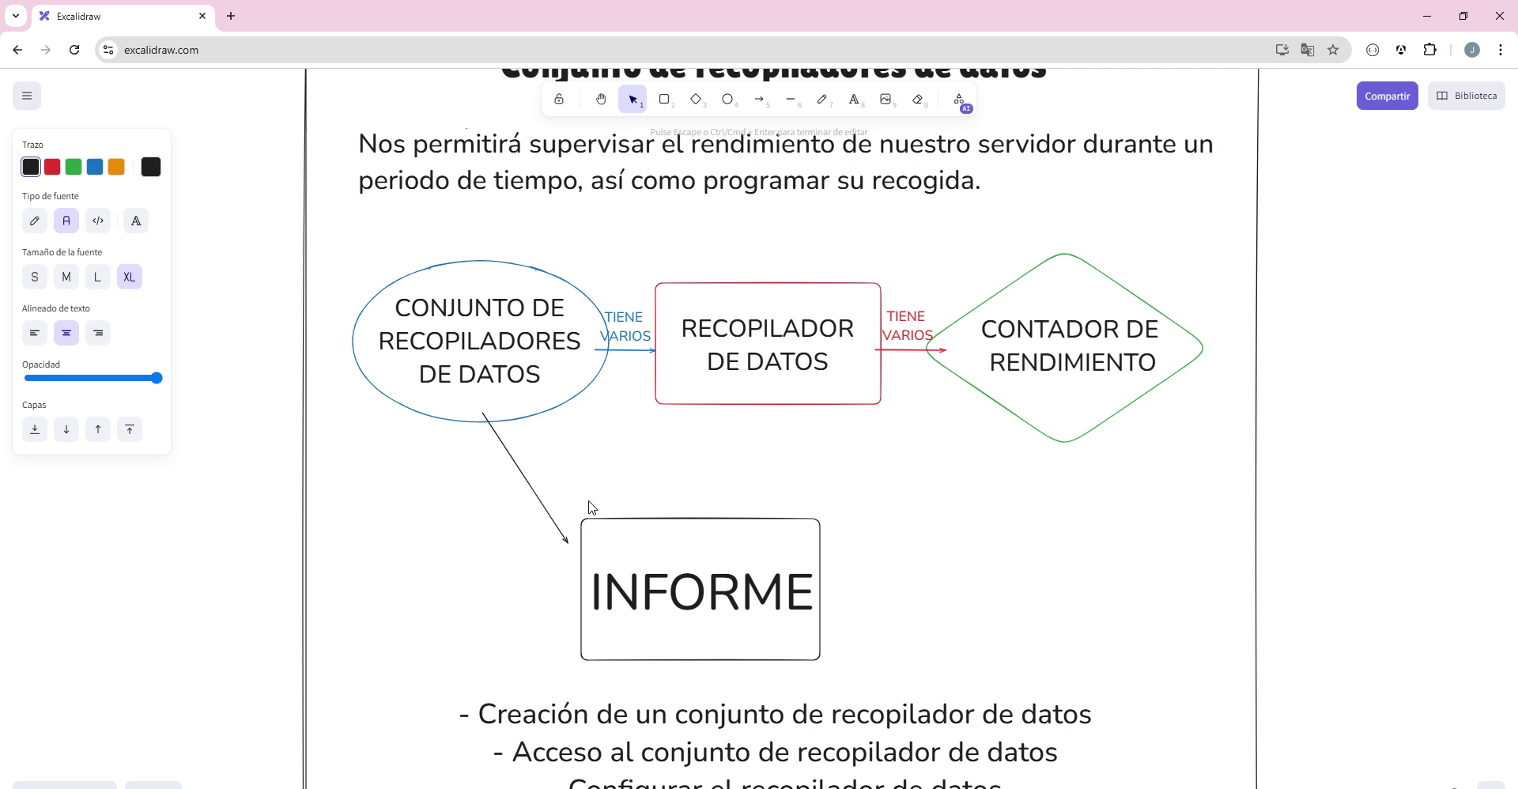
pyautogui.write('INICIO/ PARADA')
pyautogui.hotkey('ctrl', 'shift', 'Left')
pyautogui.hotkey('ctrl', 'shift', 'Left')
pyautogui.press('BackSpace')
pyautogui.write('OBTENEMOS')
pyautogui.click(562, 475)
pyautogui.click(562, 441)
pyautogui.moveTo(571, 450); pyautogui.dragTo(523, 480)
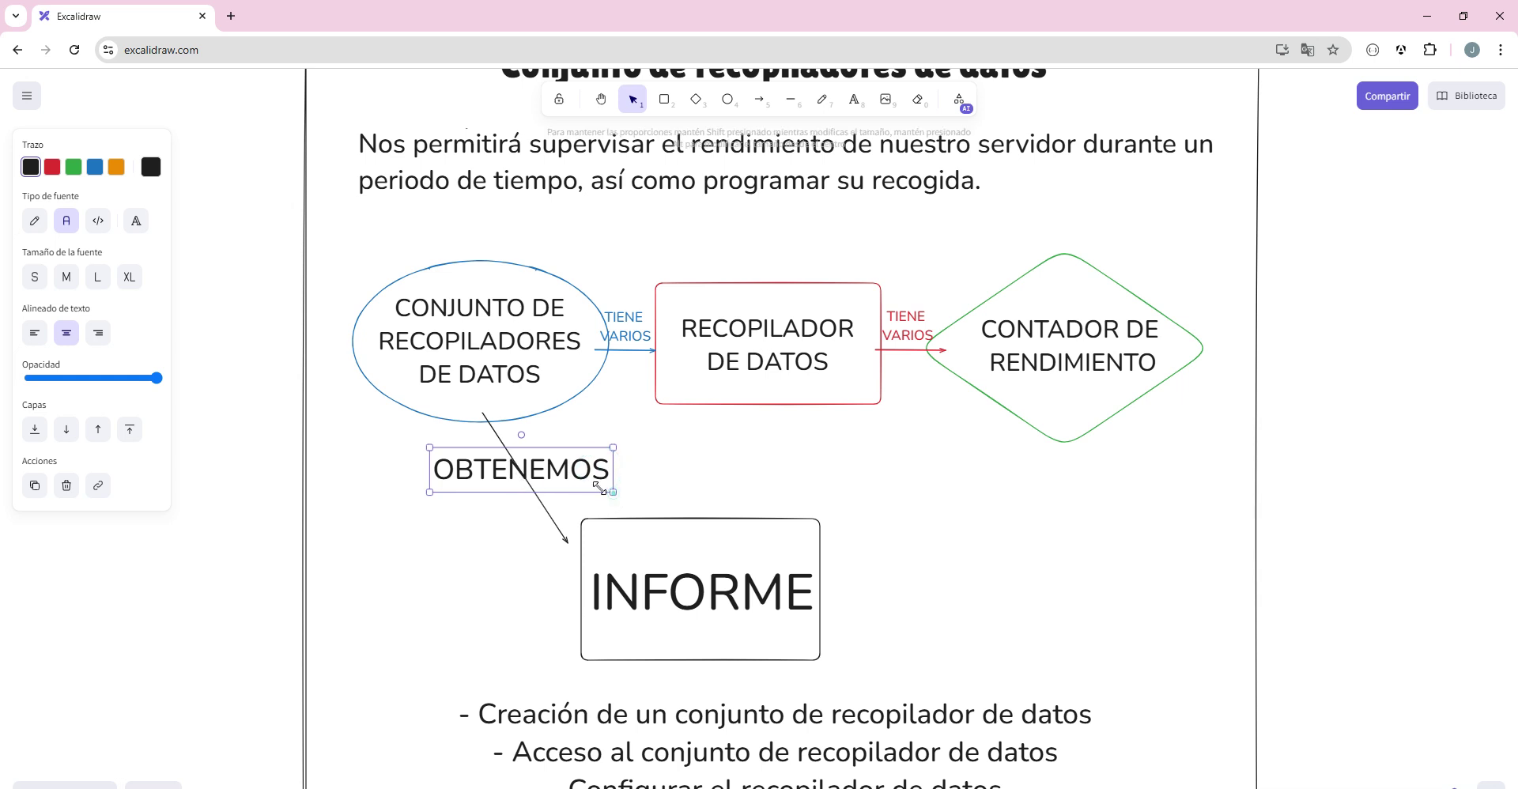
pyautogui.moveTo(614, 493); pyautogui.dragTo(578, 478)
pyautogui.click(596, 542)
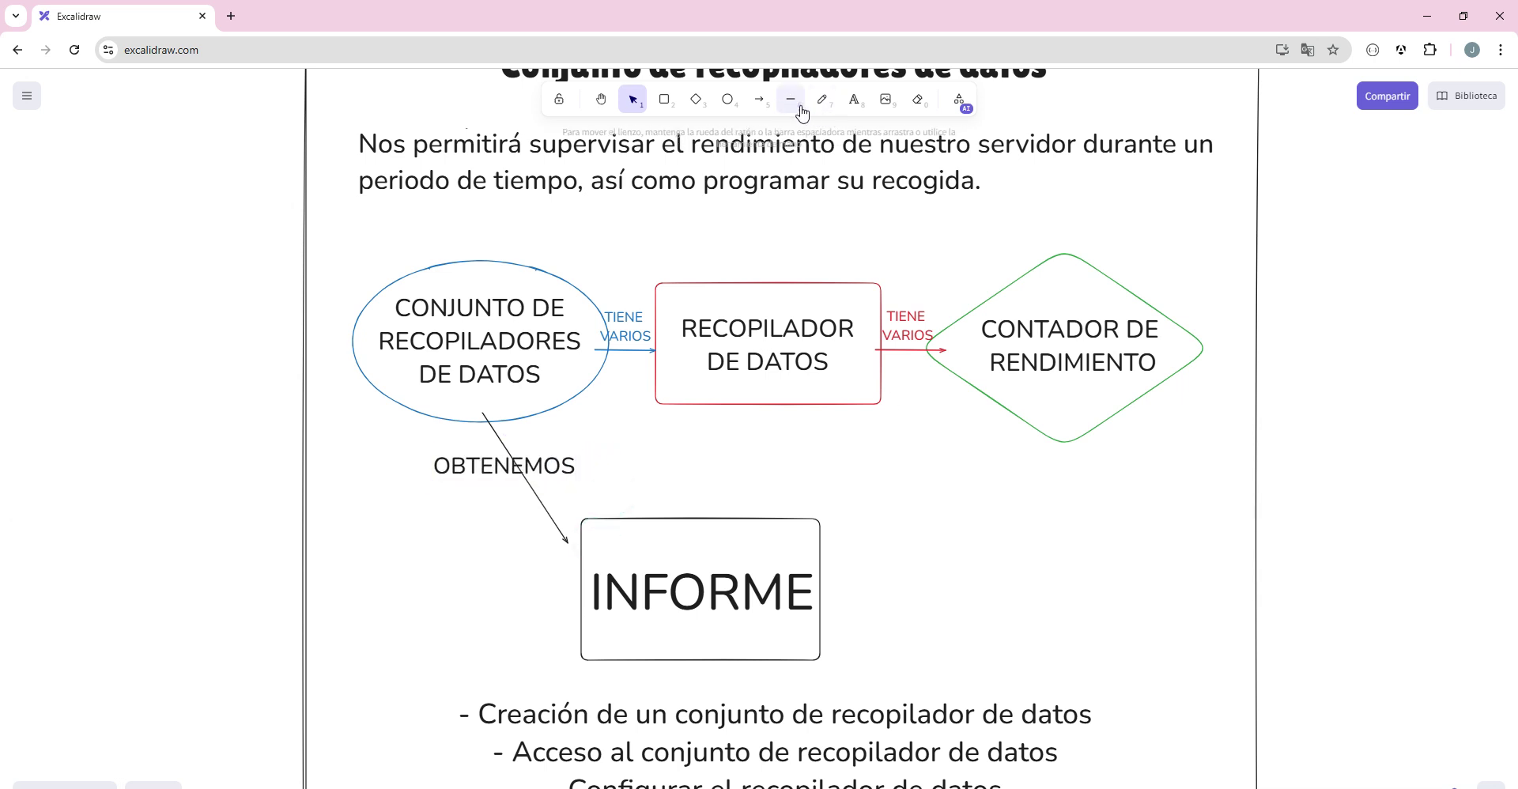
# Draw a short arrow from the right side of the INFORME box into the empty space beside it
pyautogui.click(765, 100)
pyautogui.moveTo(808, 549); pyautogui.dragTo(899, 556)
pyautogui.click(909, 594)
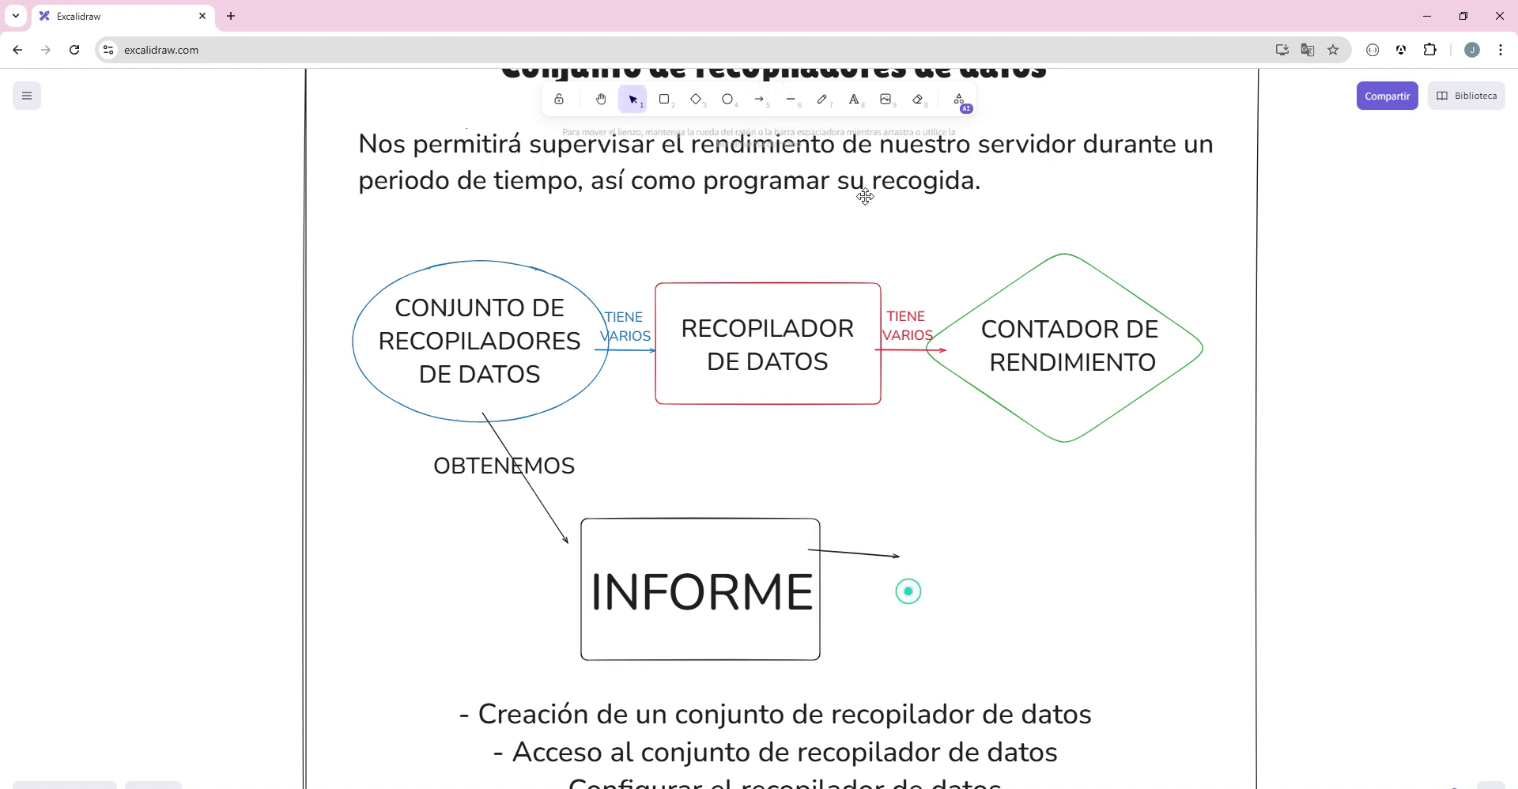
# Add a text at the tip of the INFORME box's arrow reading GRÁFICA CON LOS DATOS DE LOS DIFERENTES RECOPILADORES DE DATOS
pyautogui.click(846, 111)
pyautogui.click(911, 554)
pyautogui.write('DATOS')
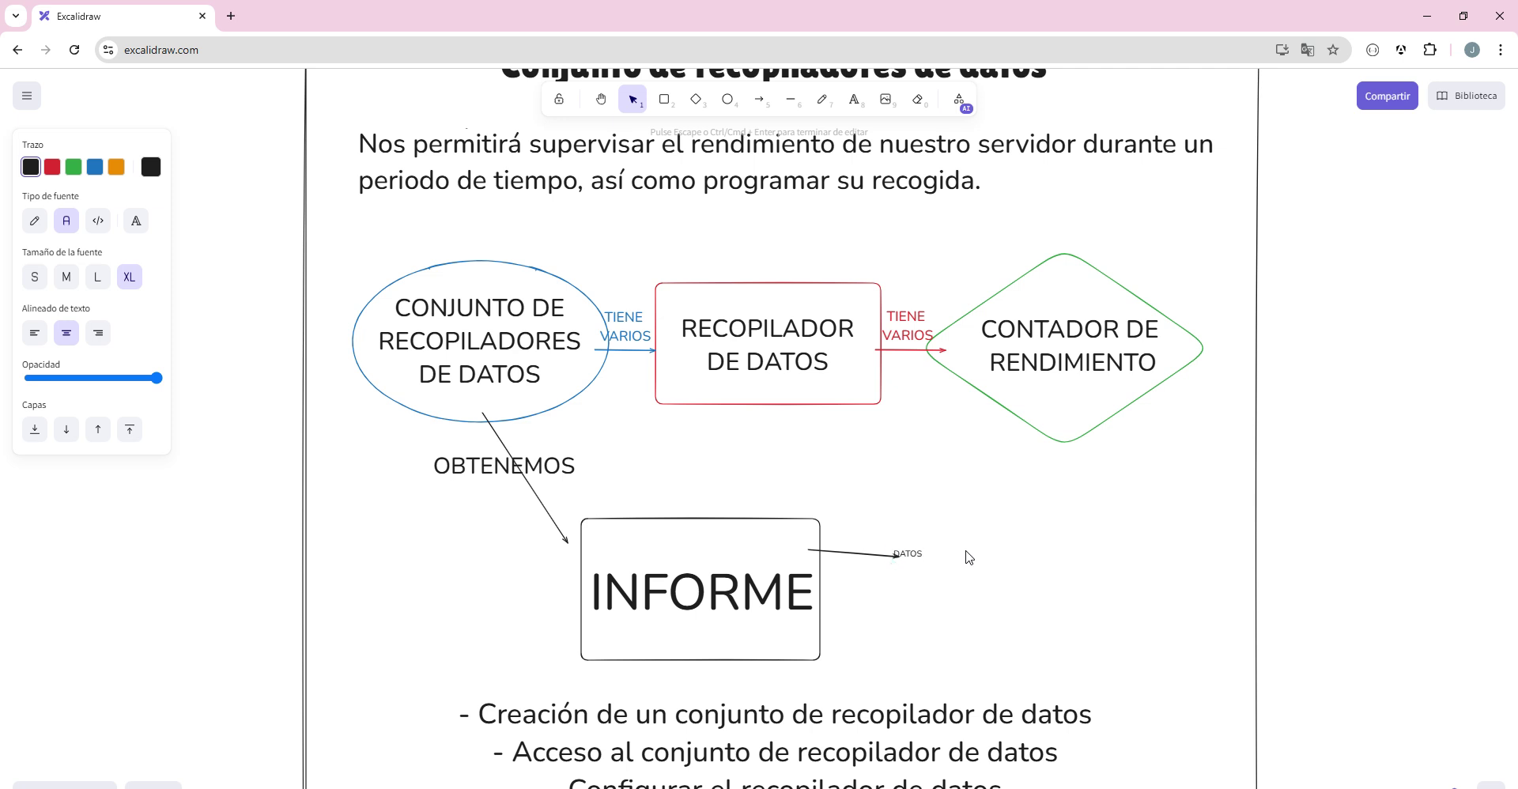
pyautogui.doubleClick(909, 554)
pyautogui.write('GRÁFICA O')
pyautogui.press('BackSpace')
pyautogui.press('BackSpace')
pyautogui.write('CON LOS DATOS DE LOS DIFERENTES RECOPILADORES DE DATOS')
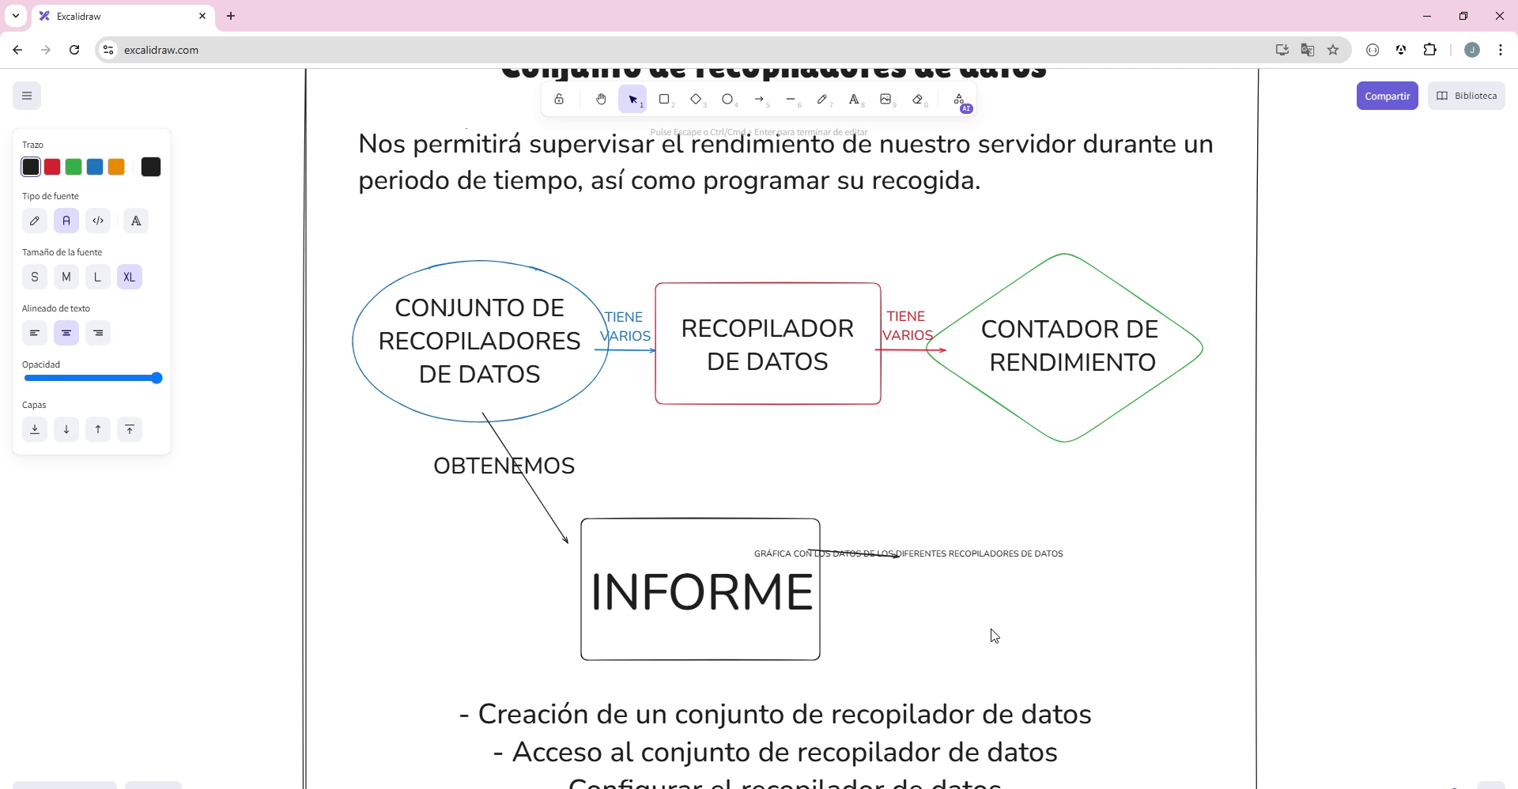
# Move the GRÁFICA text clear of the arrow, enlarge it and break it into three lines after DATOS and DIFERENTES
pyautogui.click(1037, 549)
pyautogui.moveTo(998, 556); pyautogui.dragTo(1117, 567)
pyautogui.doubleClick(1083, 564)
pyautogui.click(1071, 563)
pyautogui.click(1071, 564)
pyautogui.click(1109, 562)
pyautogui.press('Return')
pyautogui.click(1136, 609)
pyautogui.click(1119, 577)
pyautogui.moveTo(1170, 586); pyautogui.dragTo(1132, 600)
pyautogui.doubleClick(1132, 600)
pyautogui.click(1118, 569)
pyautogui.press('Return')
pyautogui.click(1059, 551)
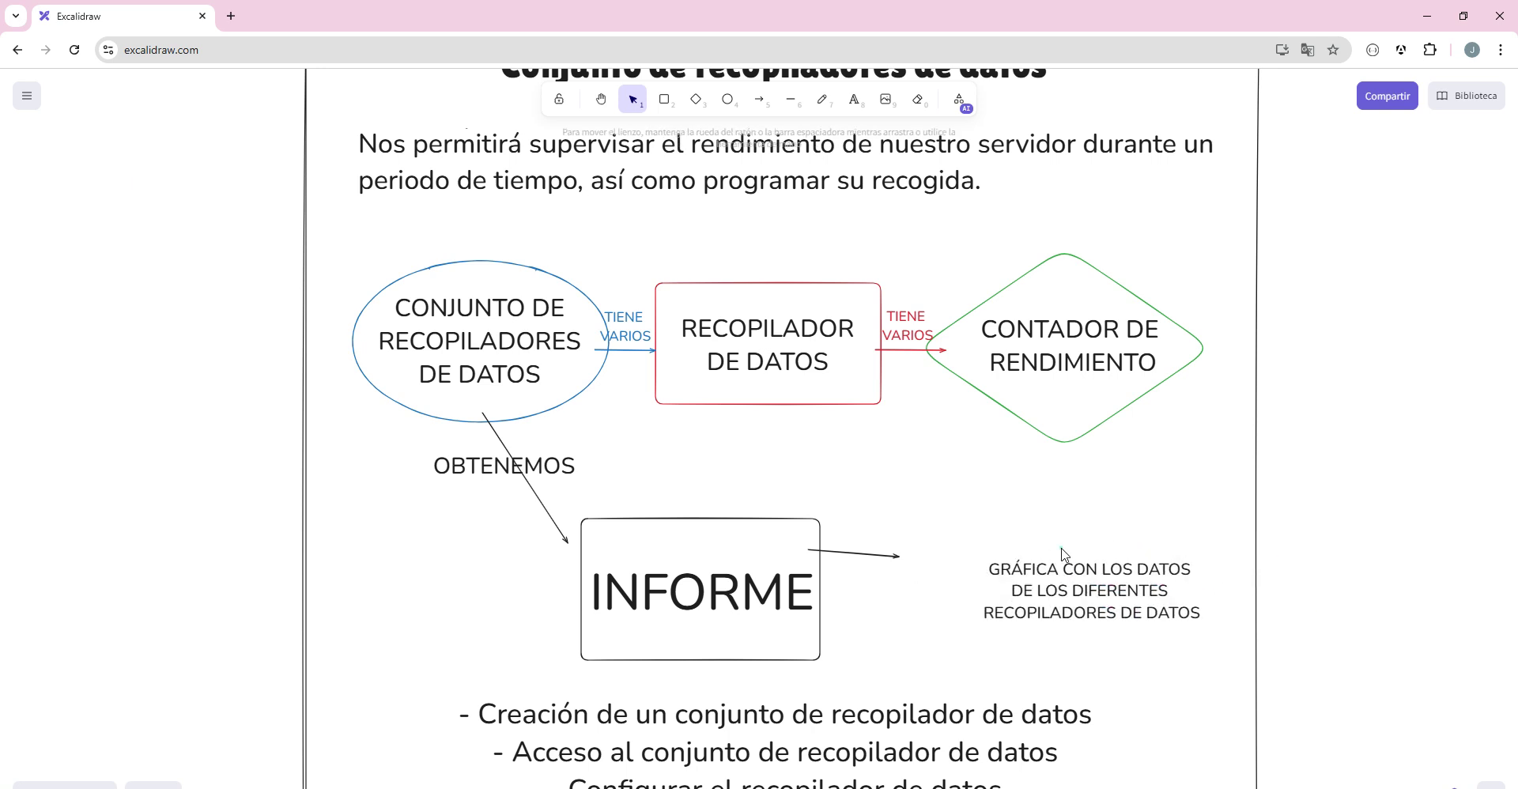
# Adjust both ends of the short arrow so it leads from the INFORME box towards the GRÁFICA text
pyautogui.click(891, 555)
pyautogui.moveTo(962, 598); pyautogui.dragTo(985, 594)
pyautogui.moveTo(809, 553); pyautogui.dragTo(823, 585)
pyautogui.click(902, 535)
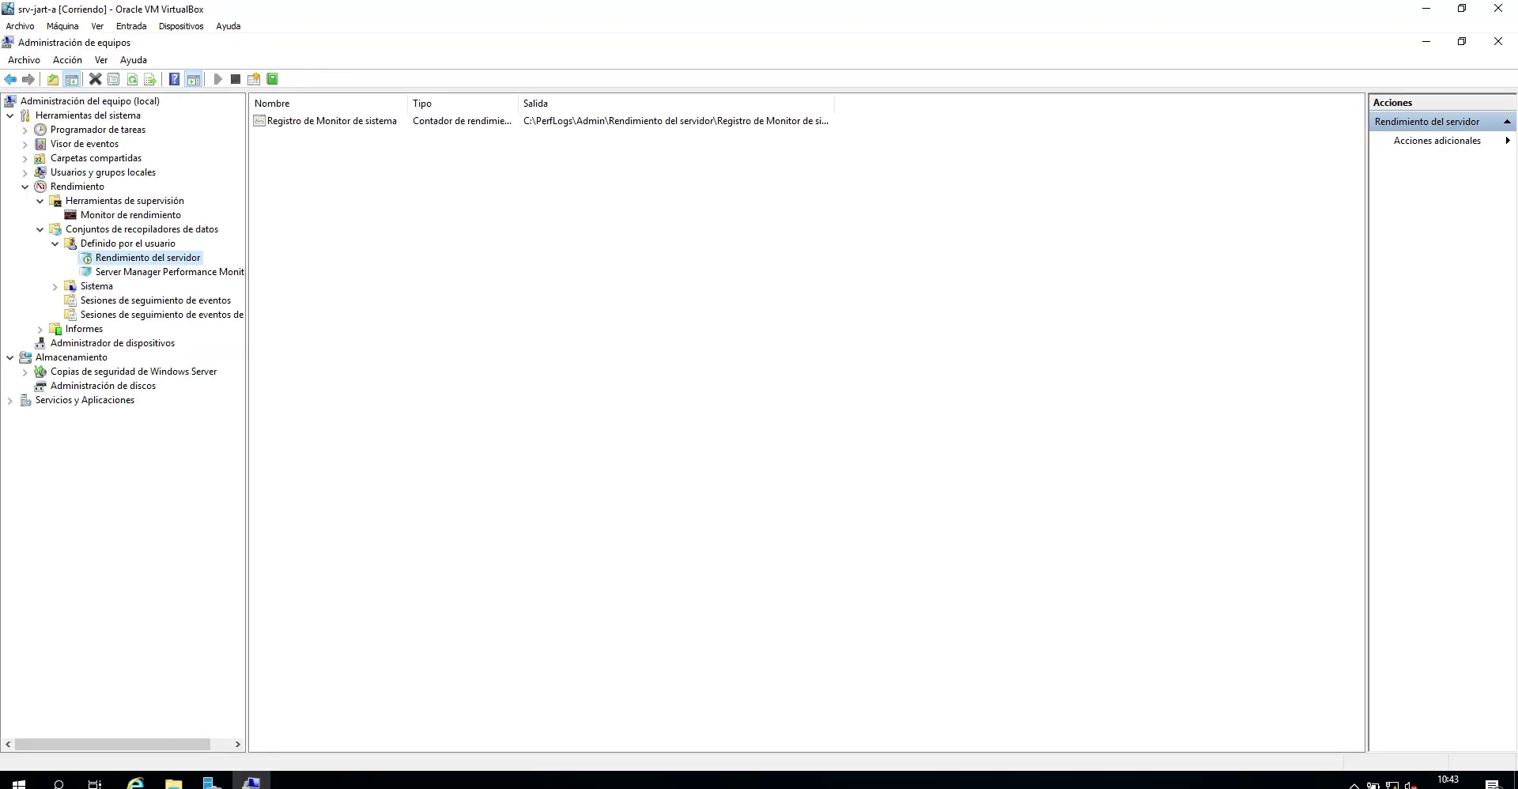
# Switch to the Windows Server virtual machine and stop the Rendimiento del servidor data collector set
pyautogui.rightClick(149, 261)
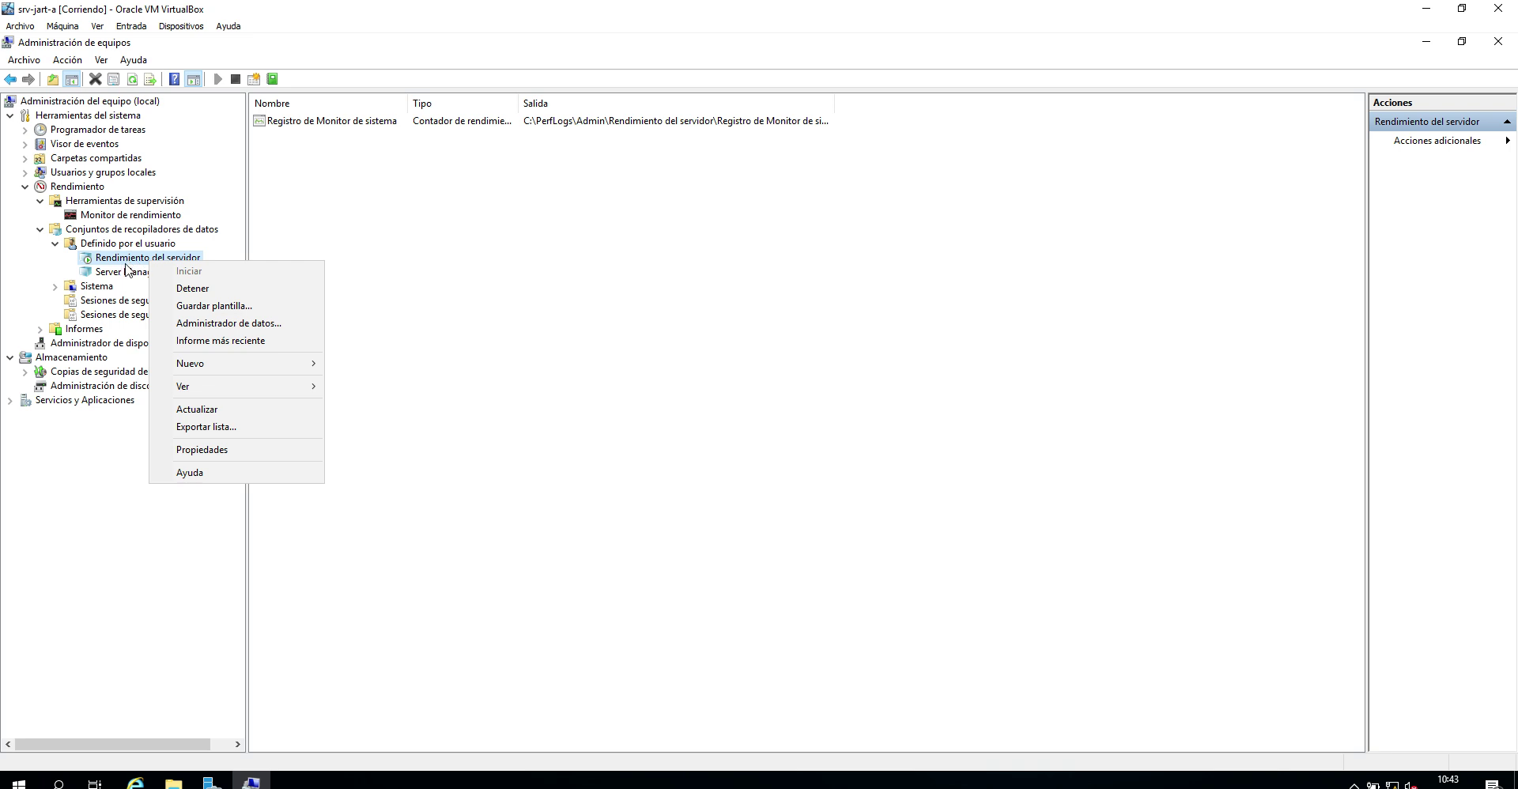
pyautogui.click(181, 288)
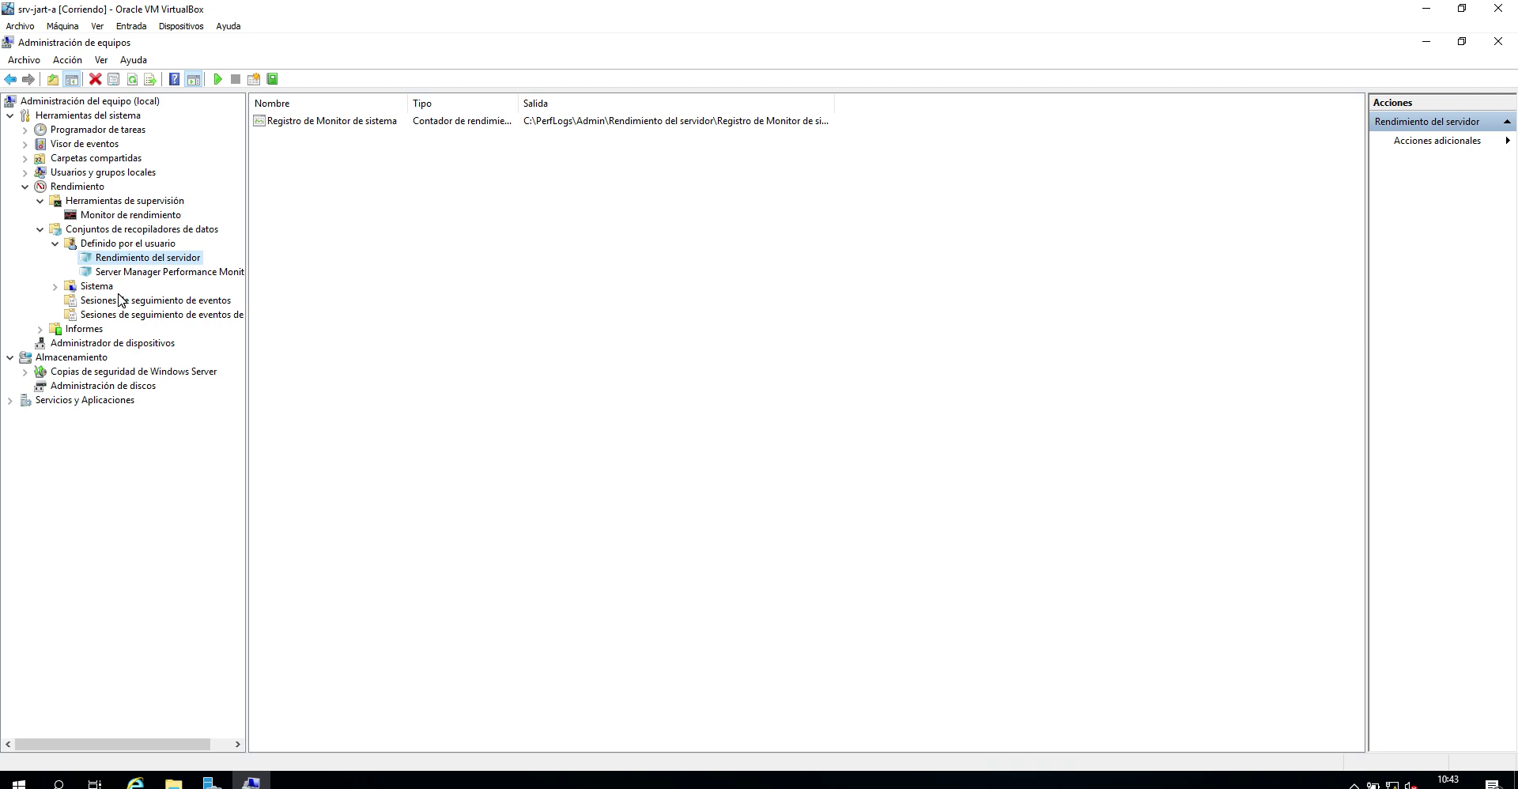
# Open the Registro de Monitor de sistema report of Rendimiento del servidor among the user-defined reports and check its graph
pyautogui.click(41, 331)
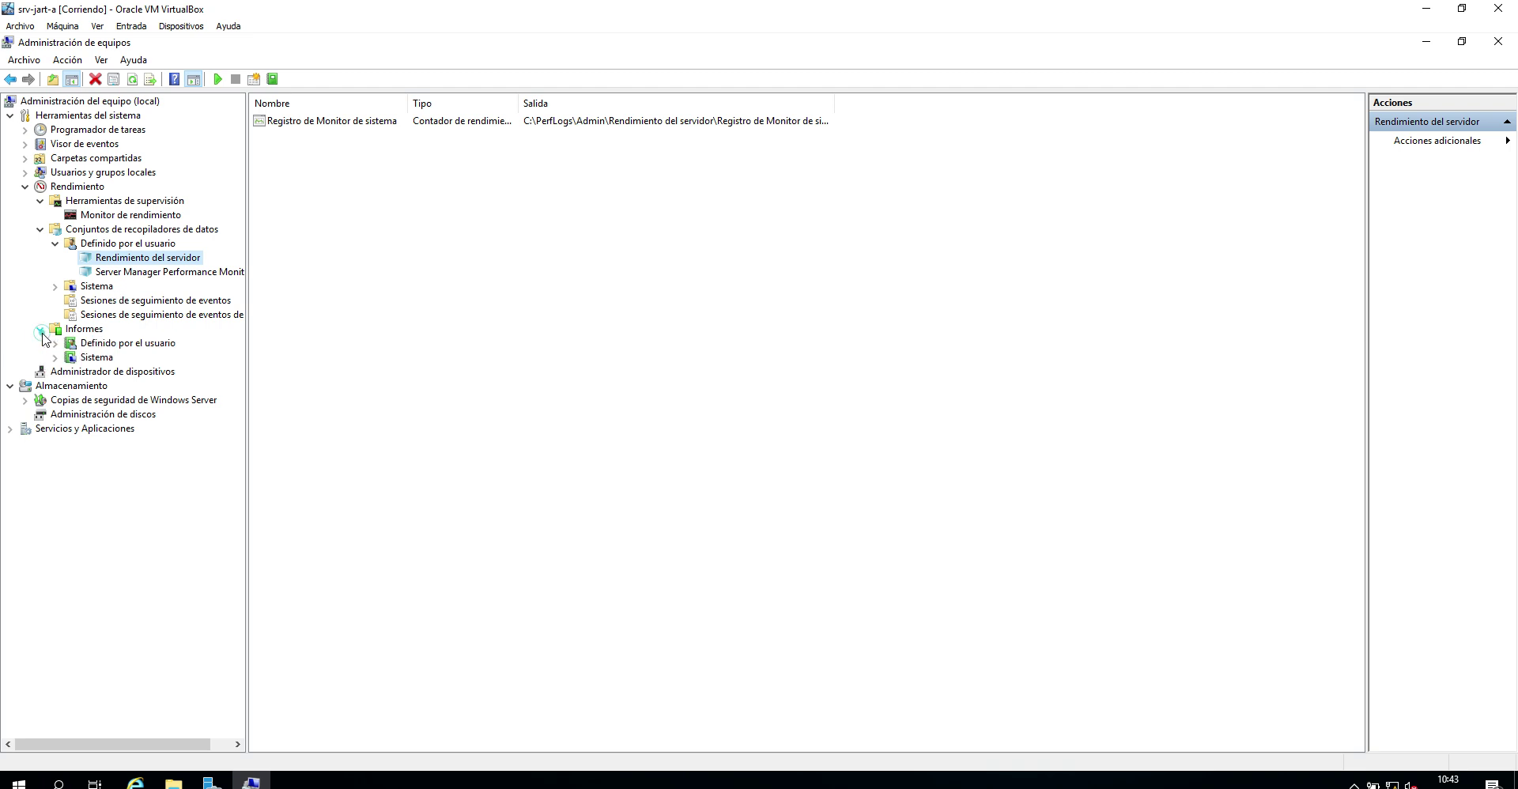
pyautogui.click(56, 343)
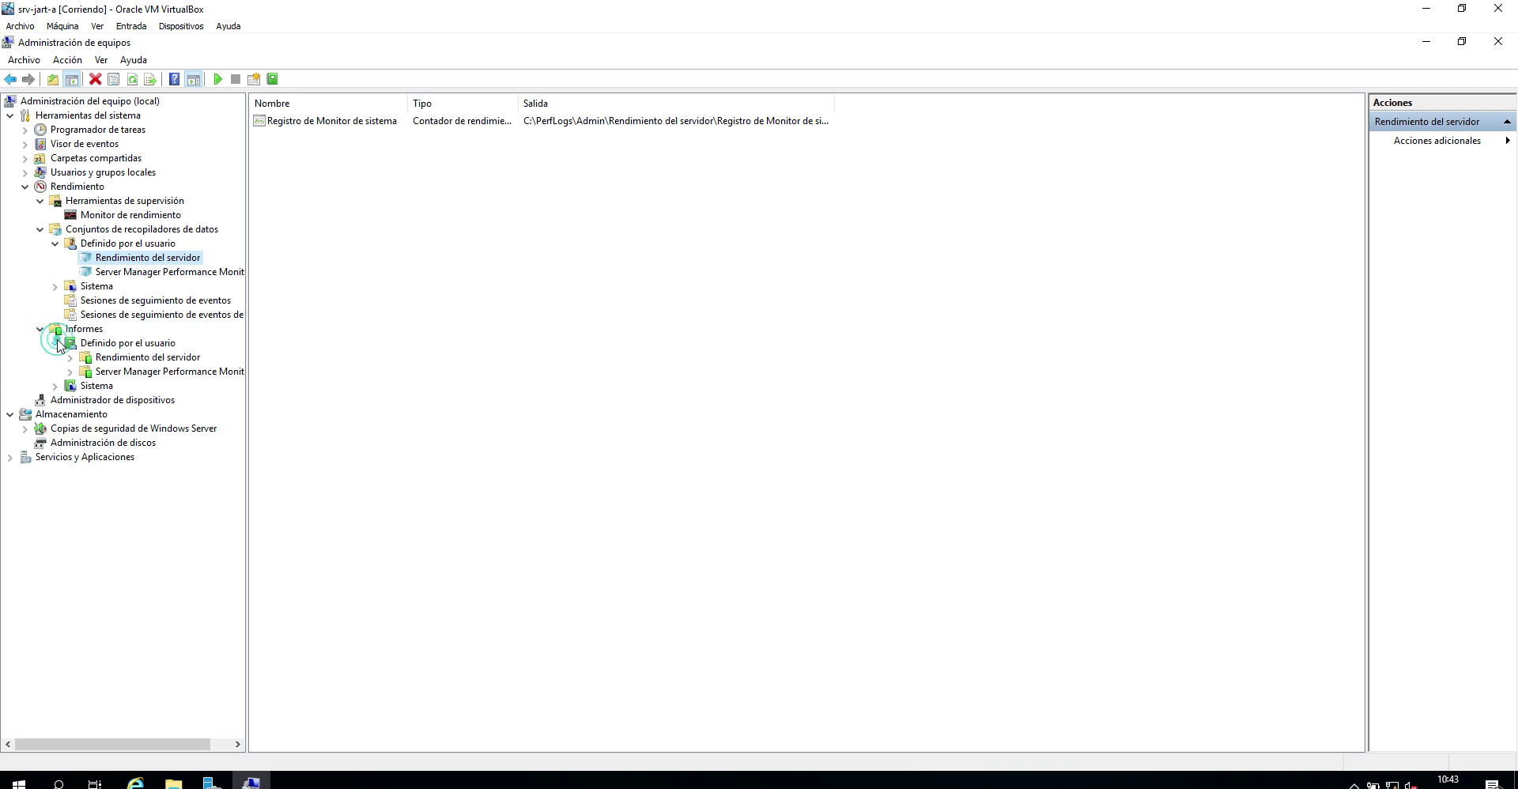
pyautogui.click(96, 346)
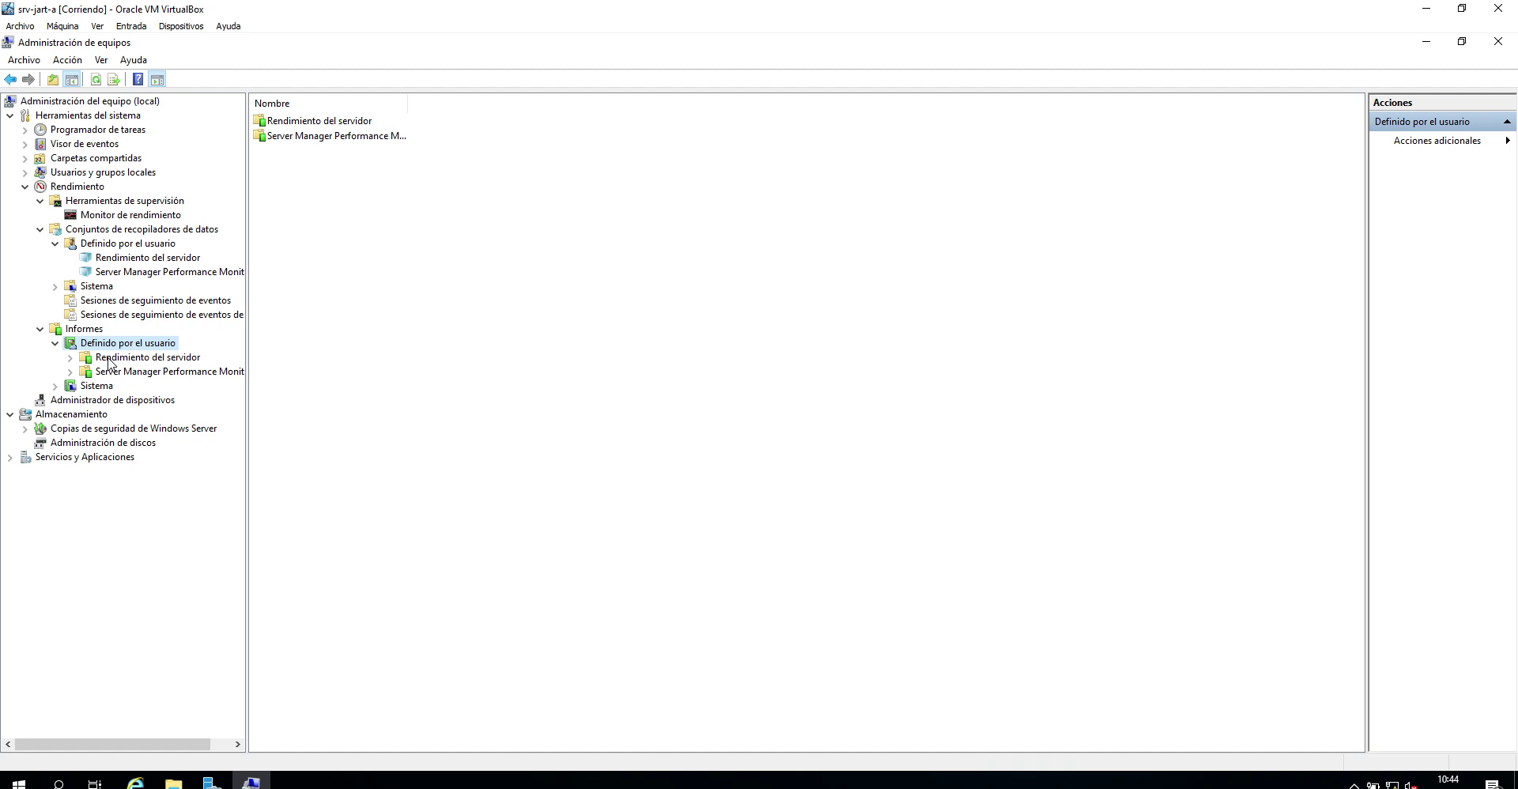
pyautogui.click(110, 360)
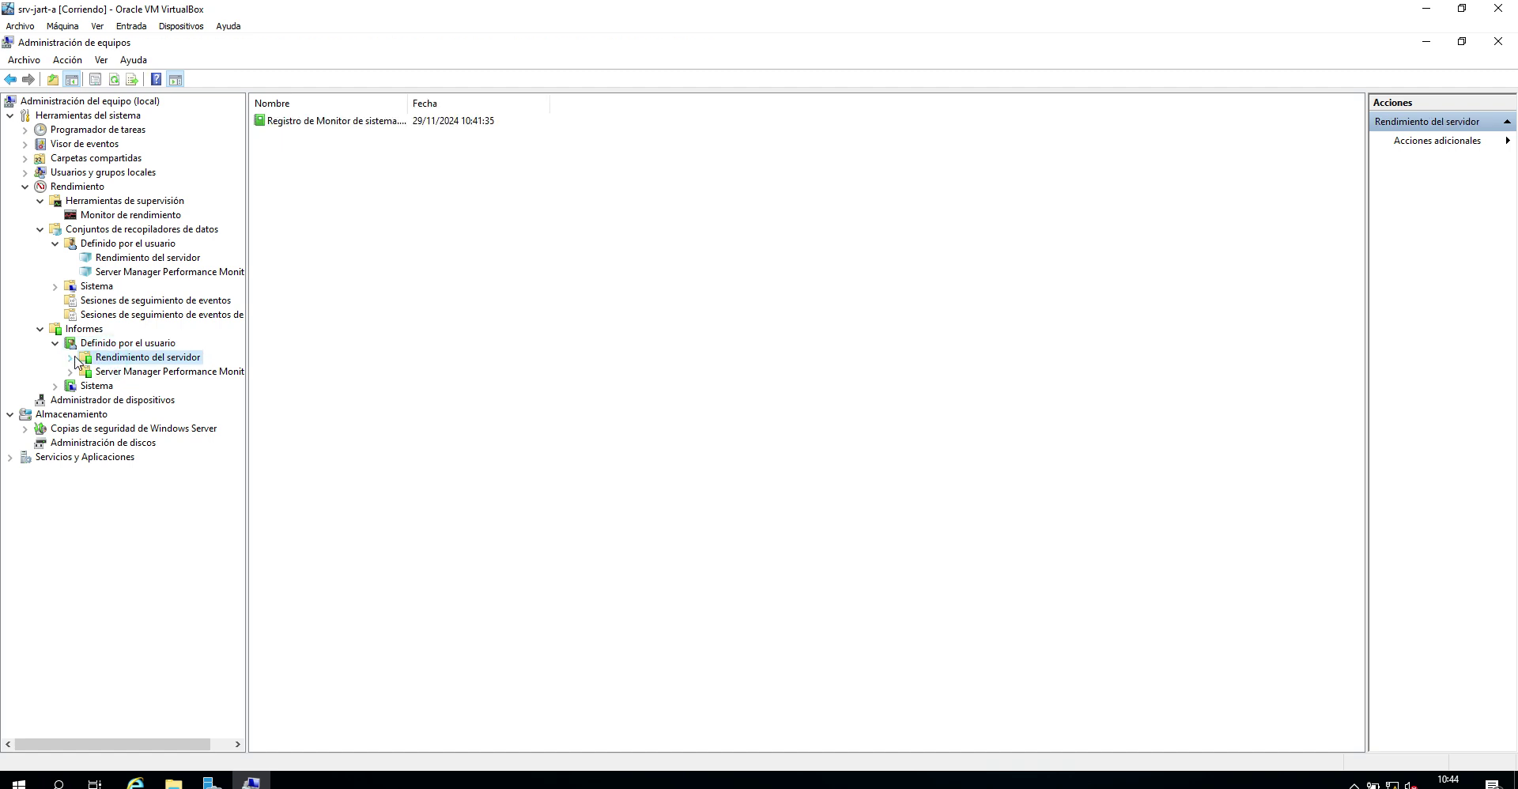
pyautogui.click(71, 357)
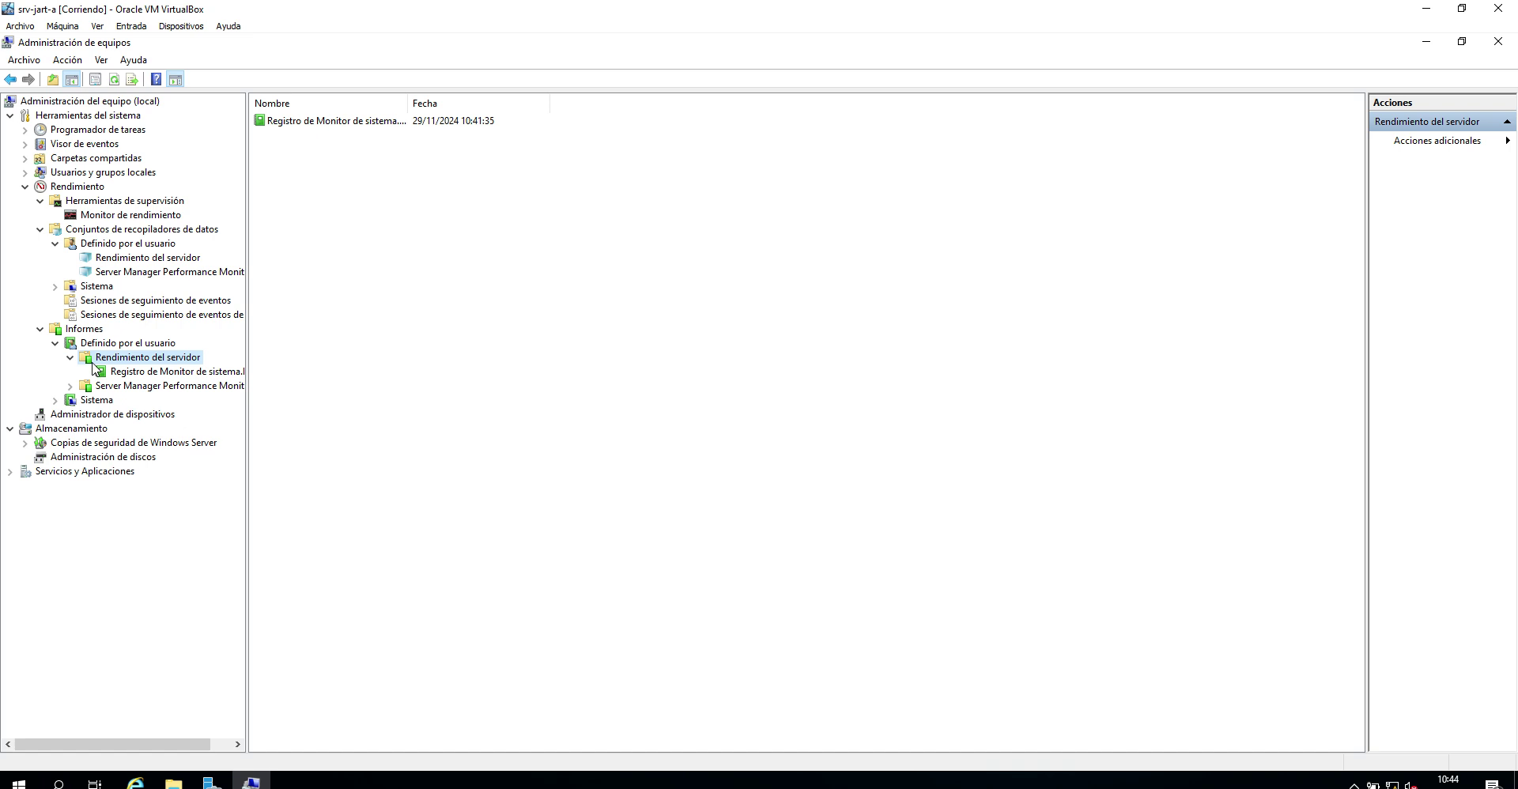
pyautogui.click(100, 372)
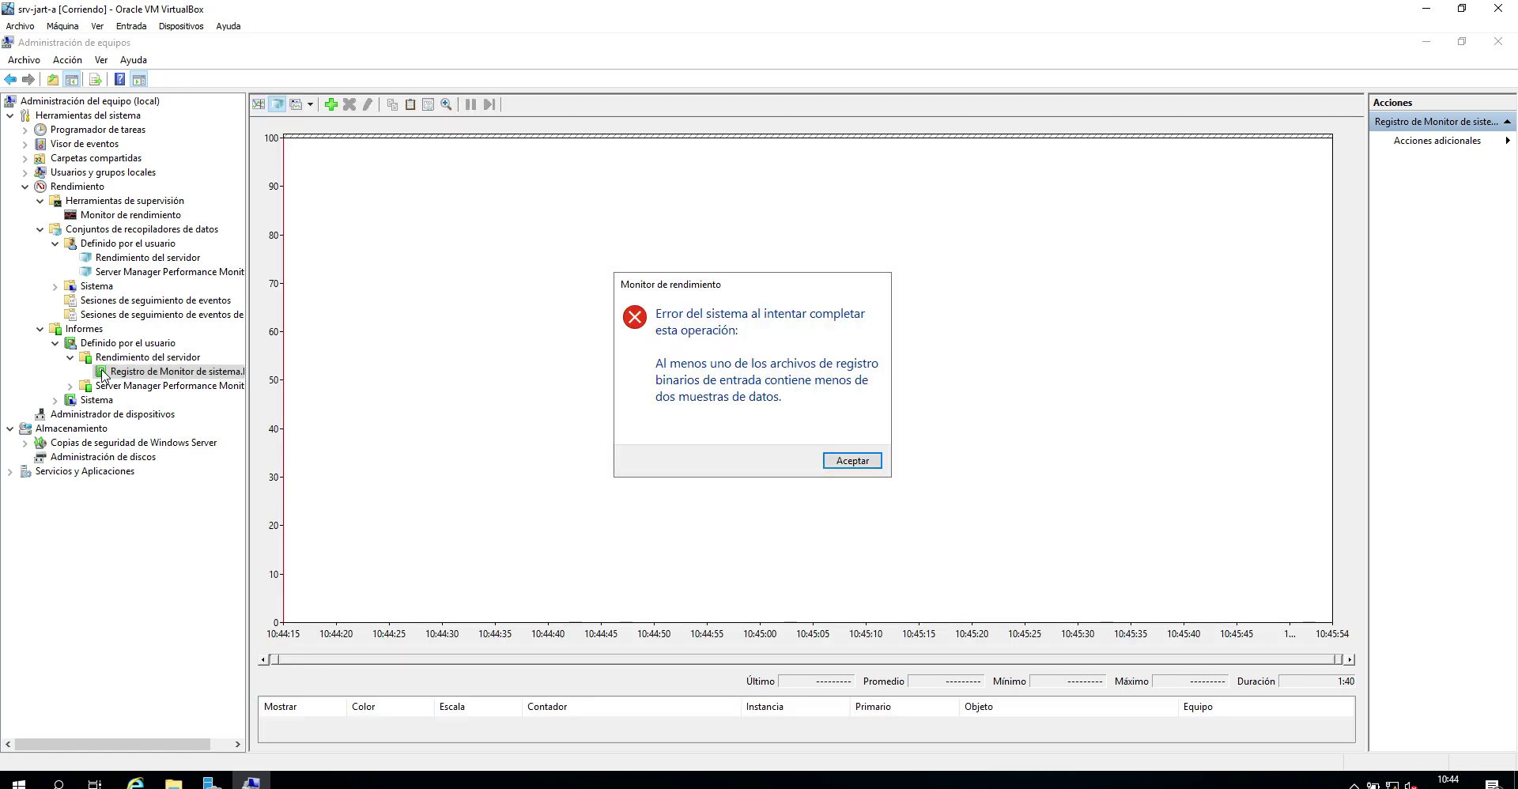
pyautogui.press('Return')
pyautogui.press('Up')
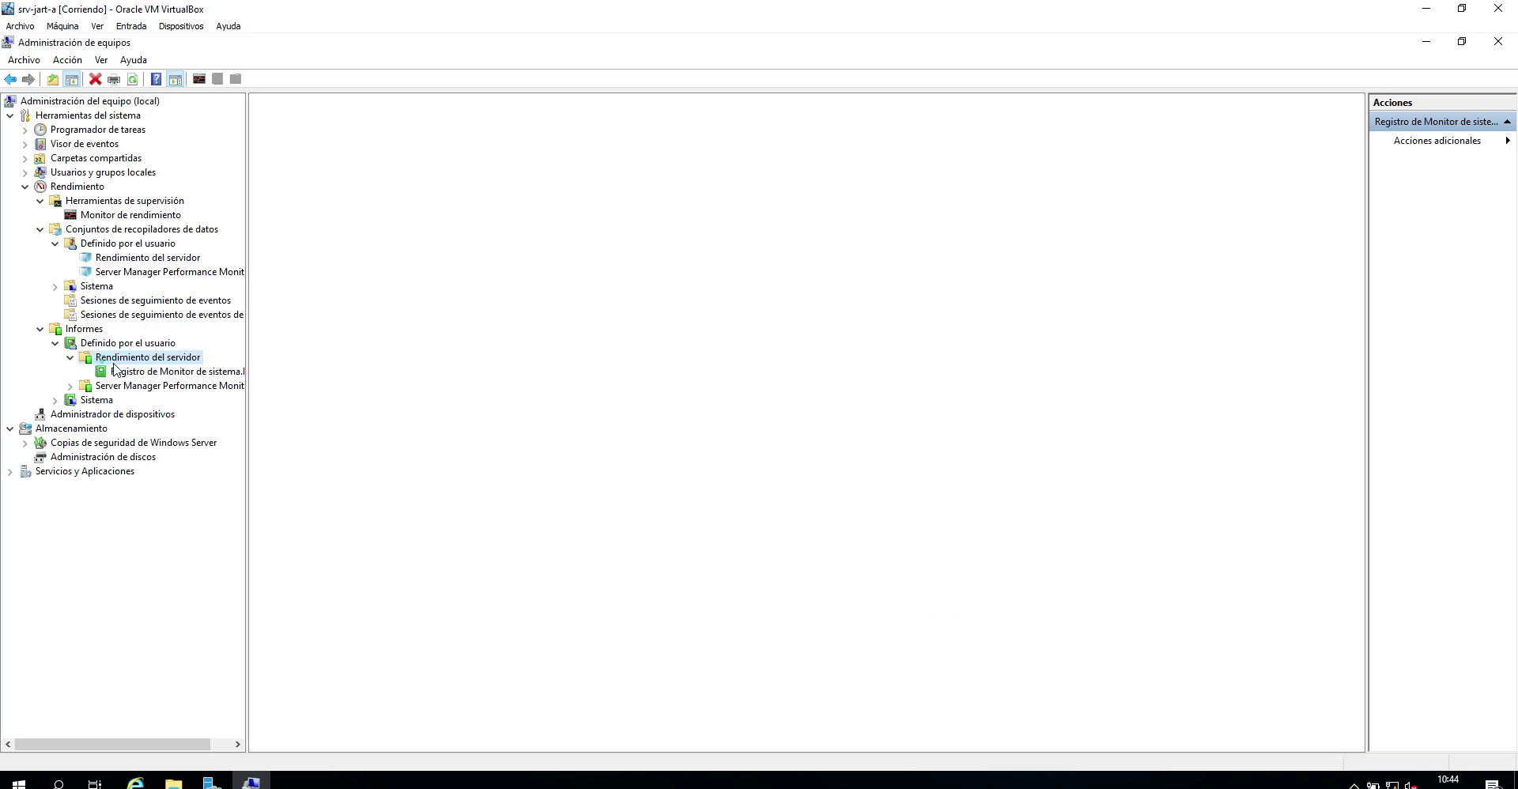
pyautogui.click(120, 372)
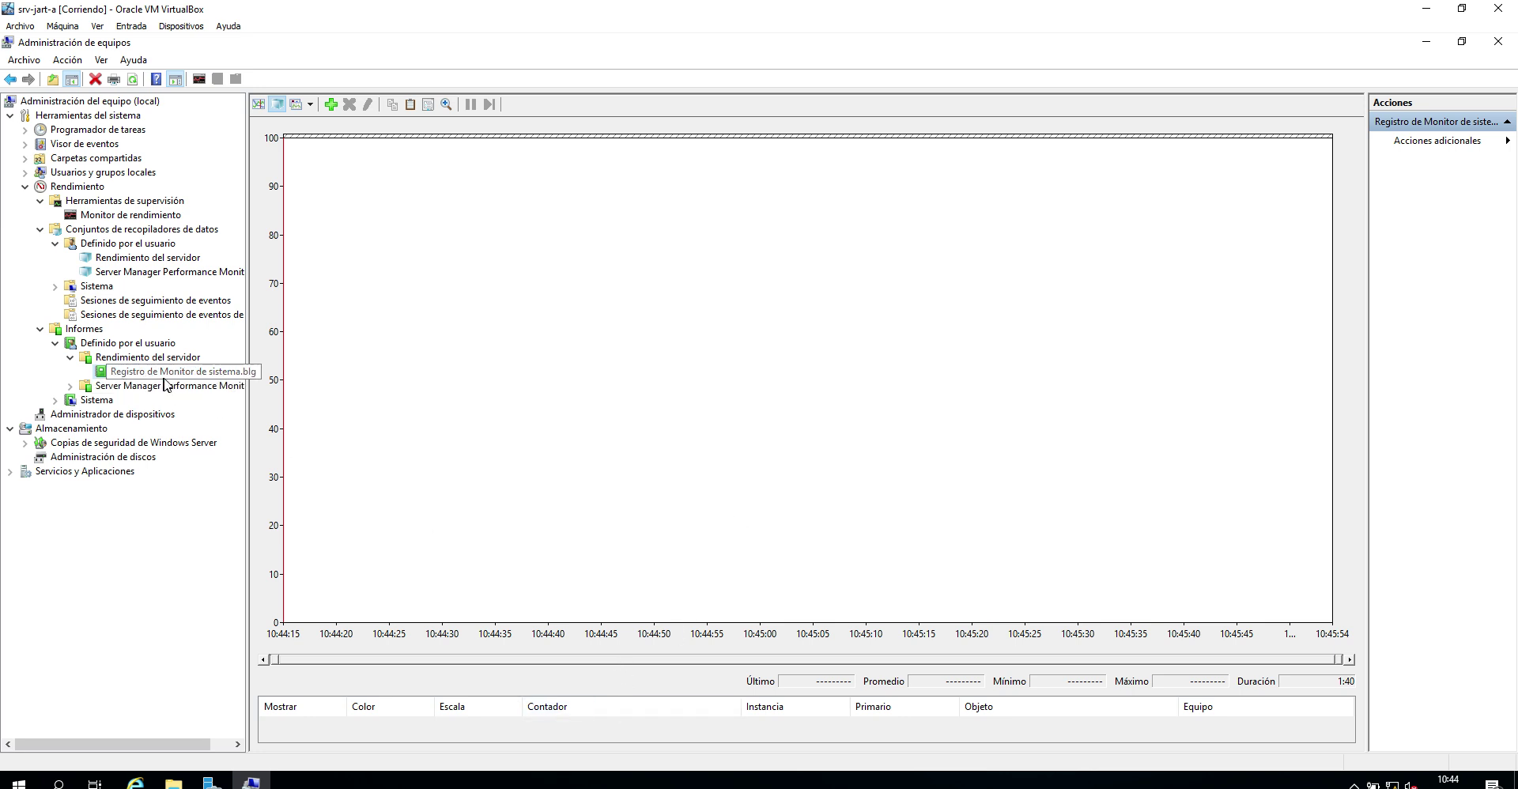
pyautogui.press('Up')
pyautogui.press('Down')
# Set the sample interval units of the Registro de Monitor de sistema collector to Segundos and accept with the account password
pyautogui.click(150, 259)
pyautogui.rightClick(427, 127)
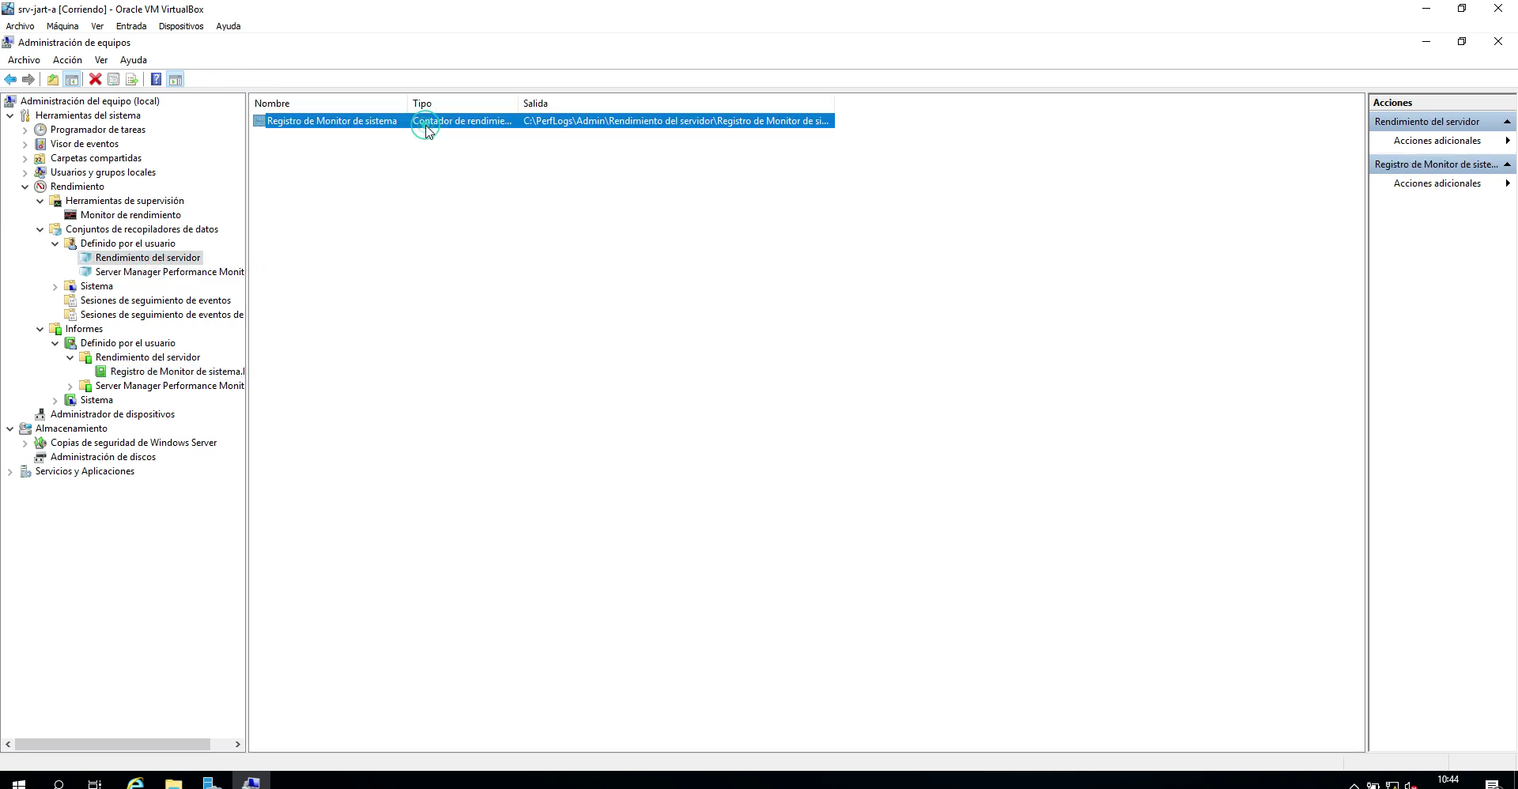
pyautogui.click(475, 159)
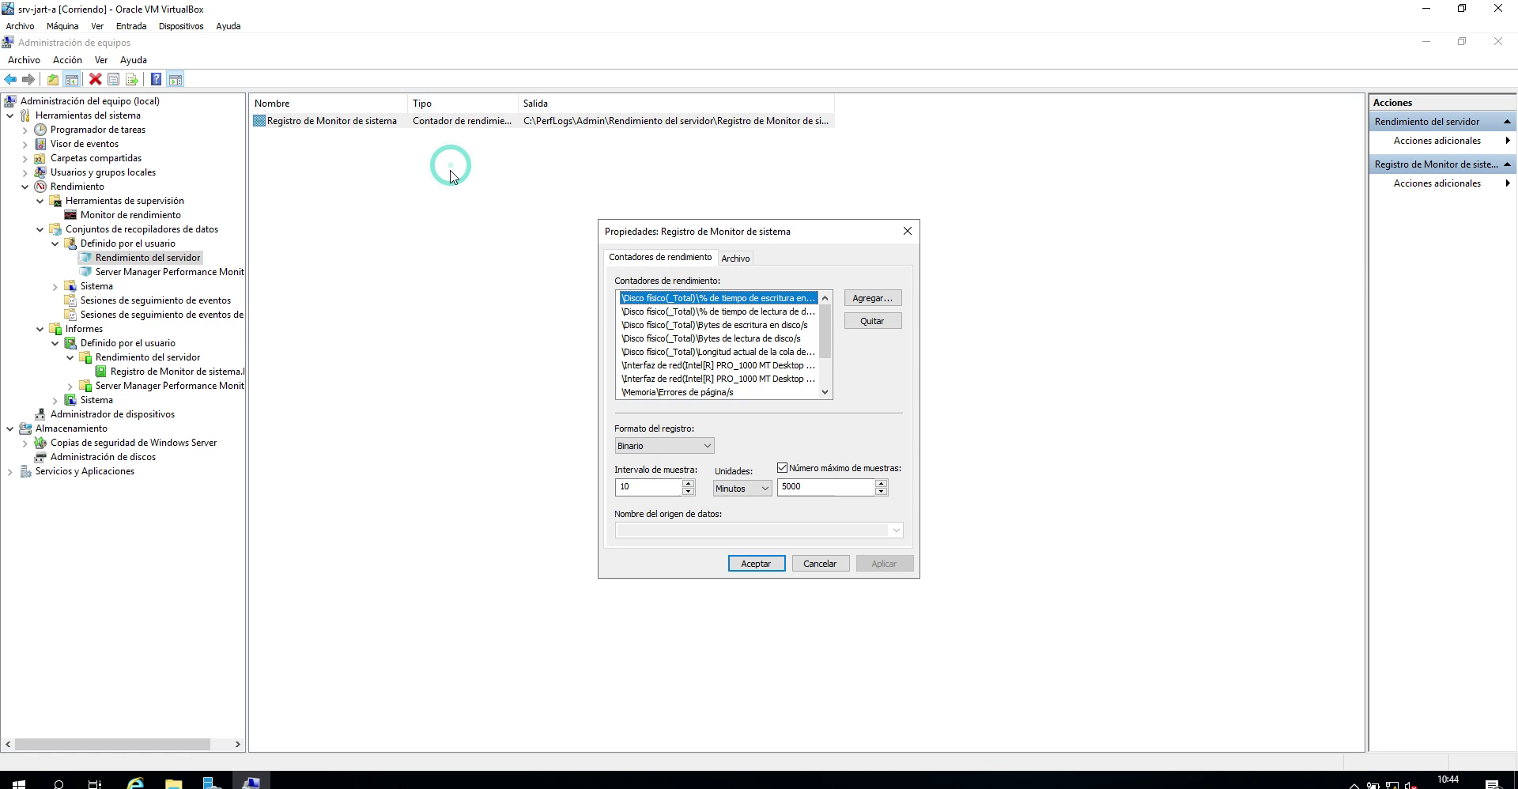
pyautogui.doubleClick(661, 479)
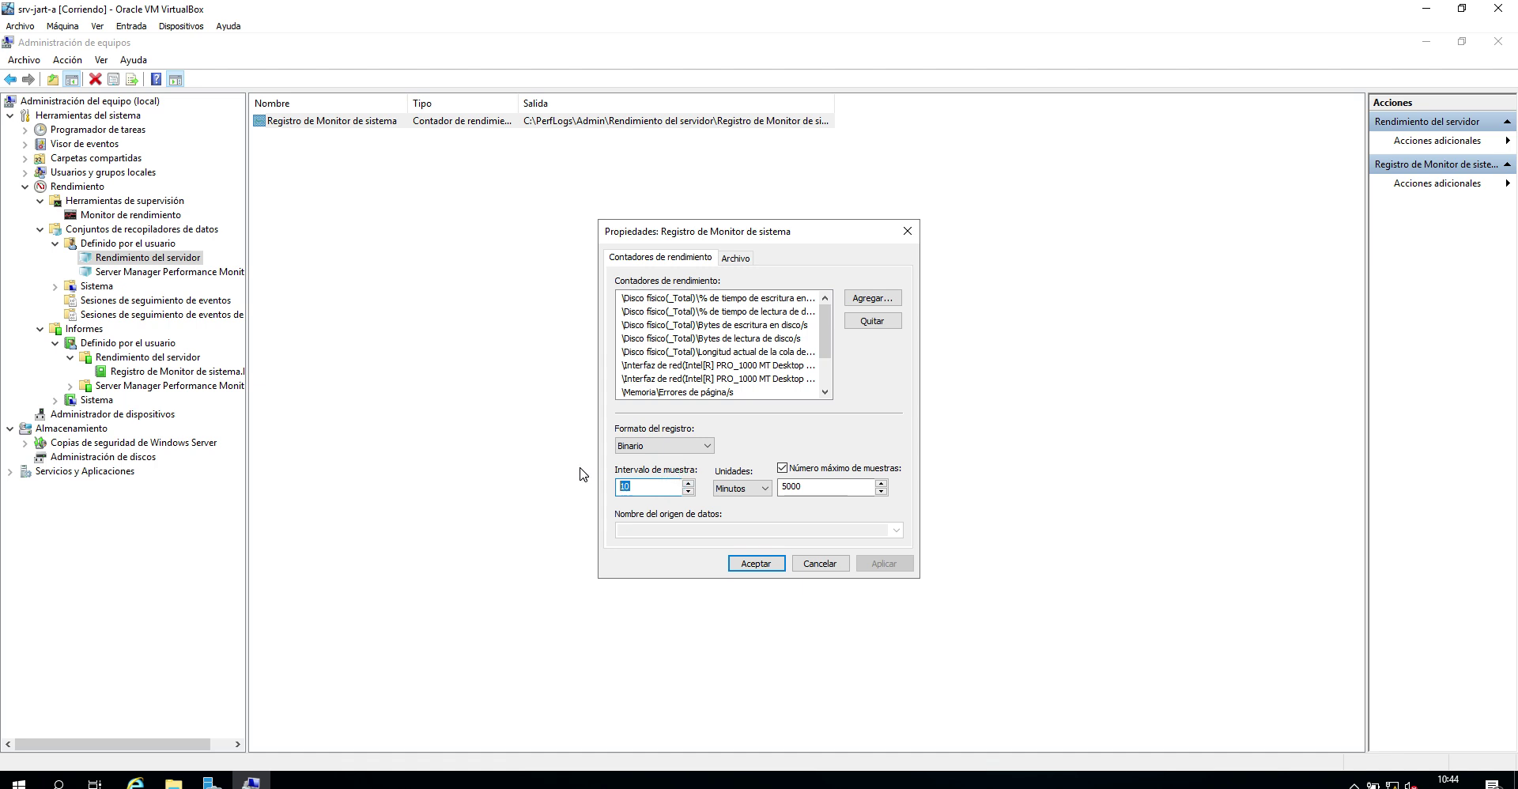
pyautogui.click(742, 487)
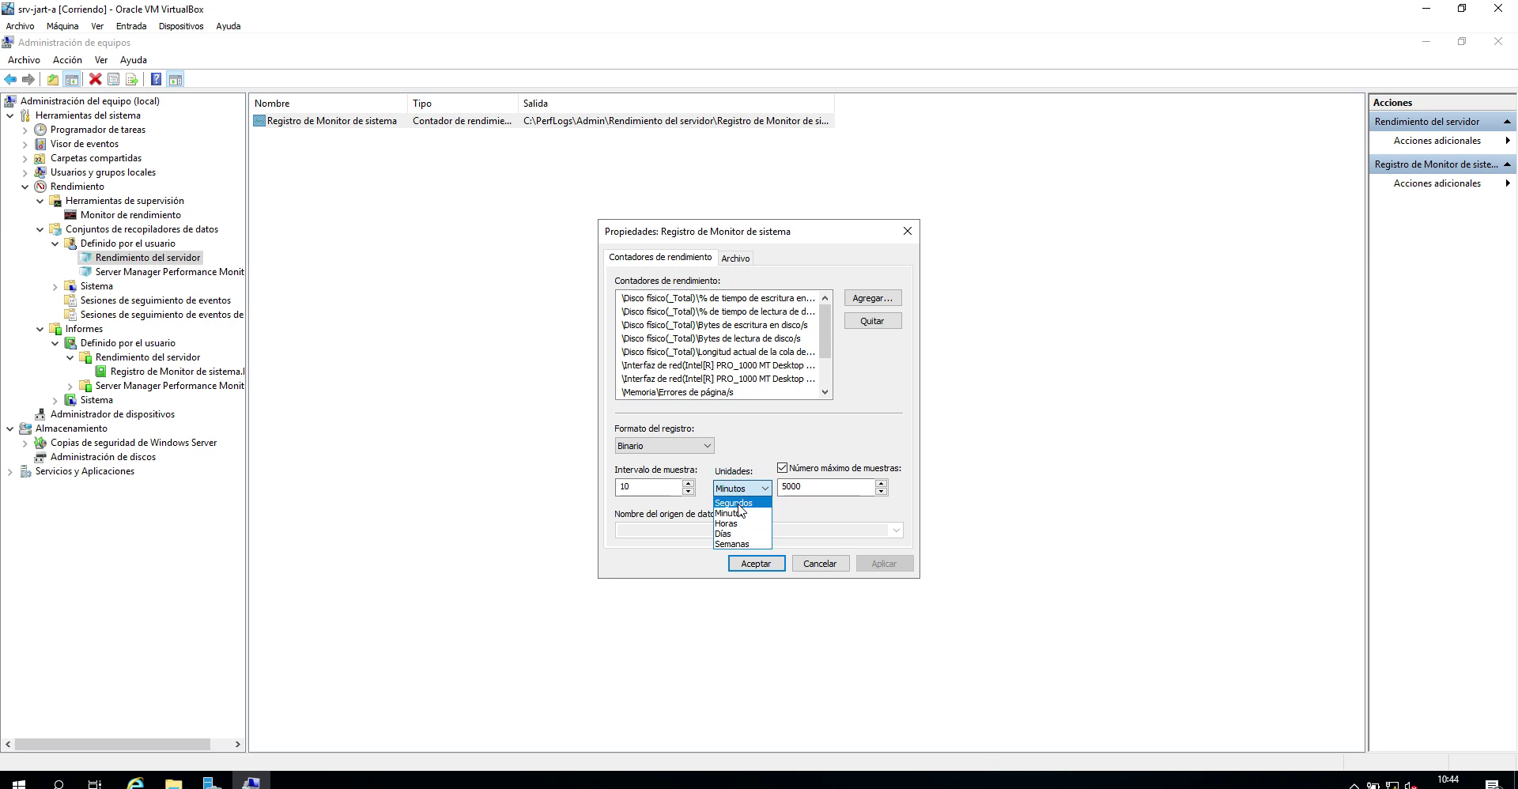
pyautogui.click(739, 504)
pyautogui.doubleClick(657, 486)
pyautogui.click(744, 566)
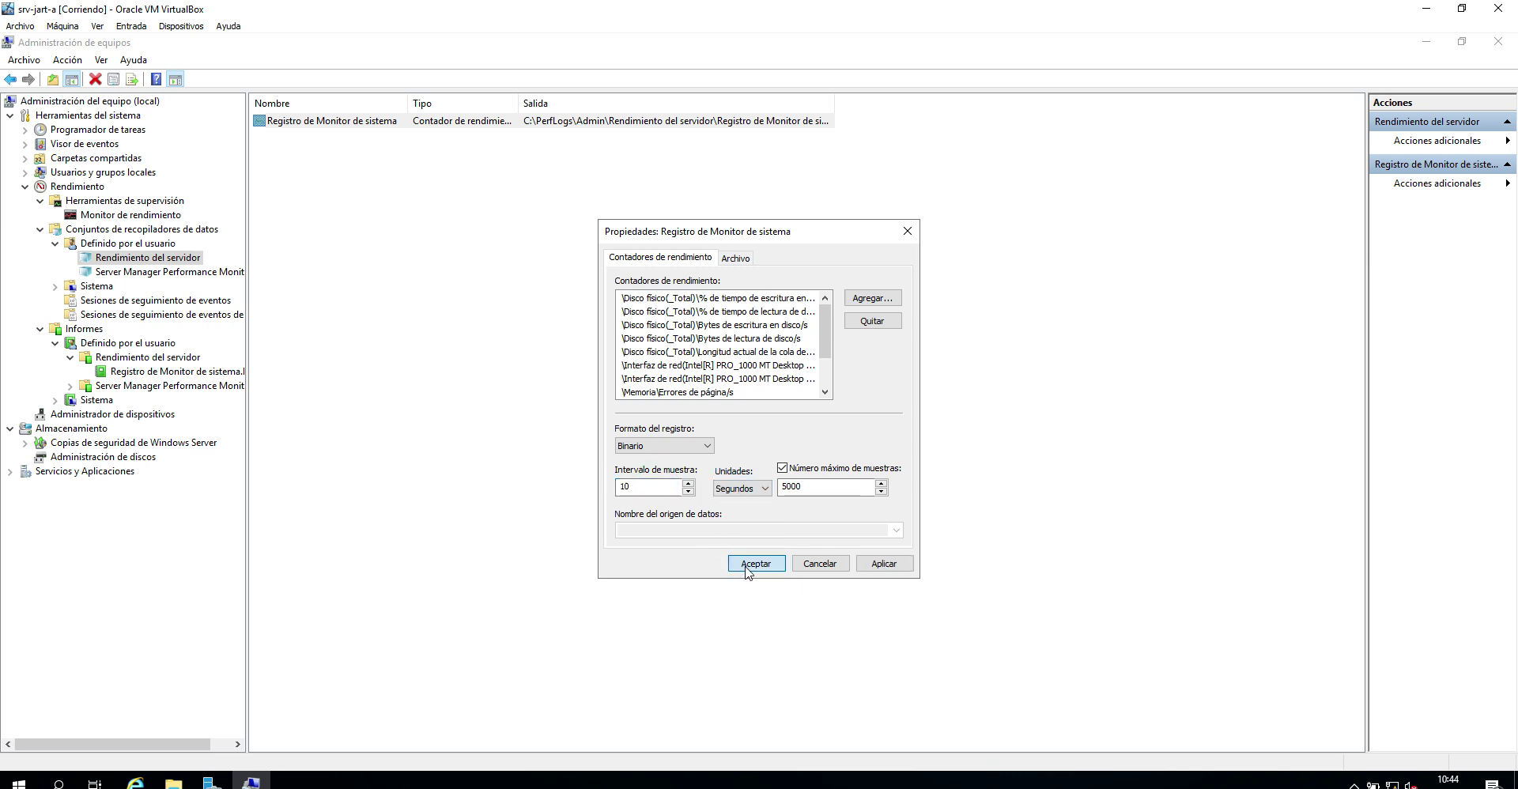
pyautogui.write('•••')
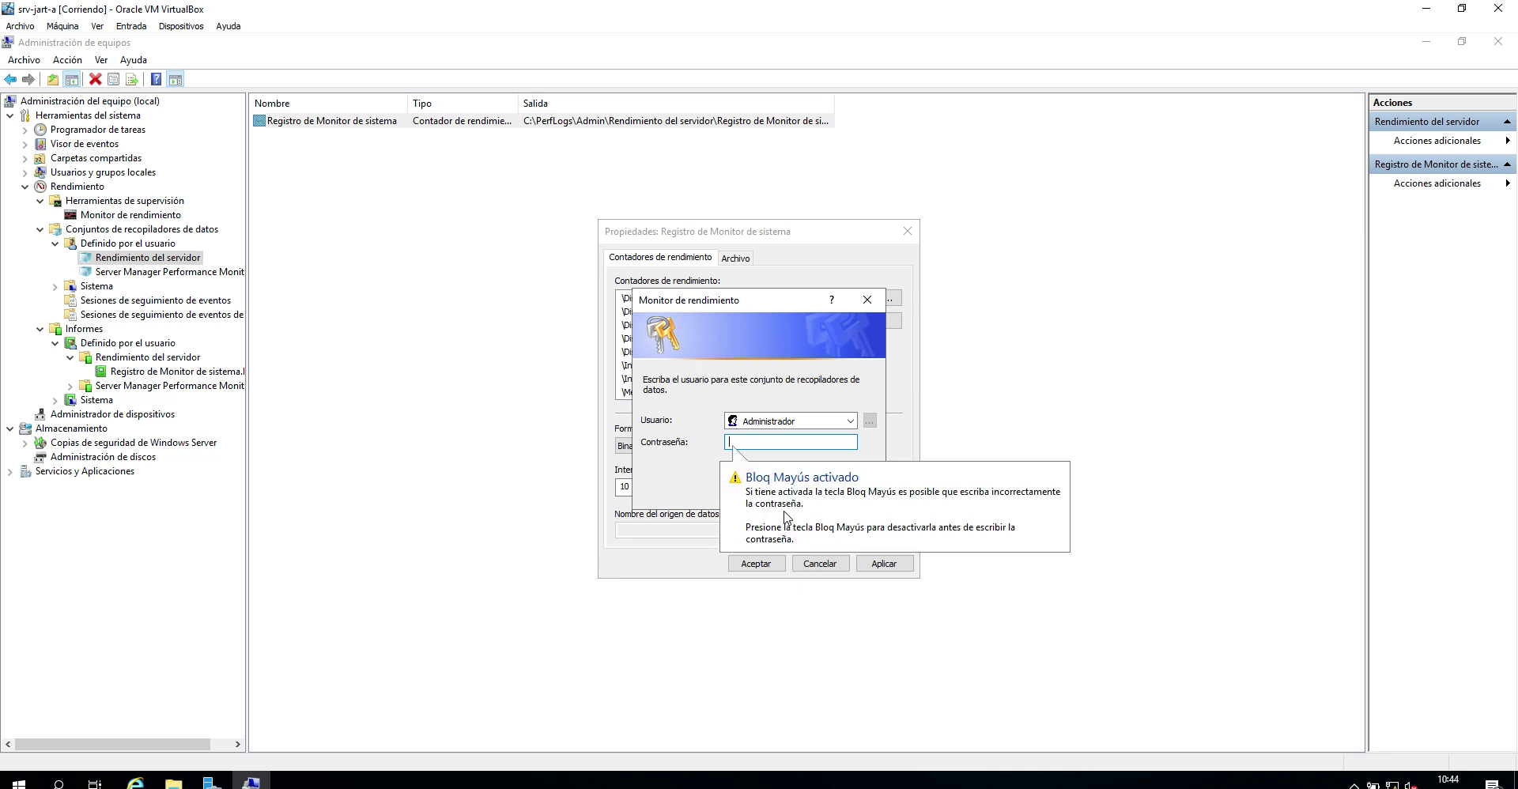
pyautogui.write('••••••')
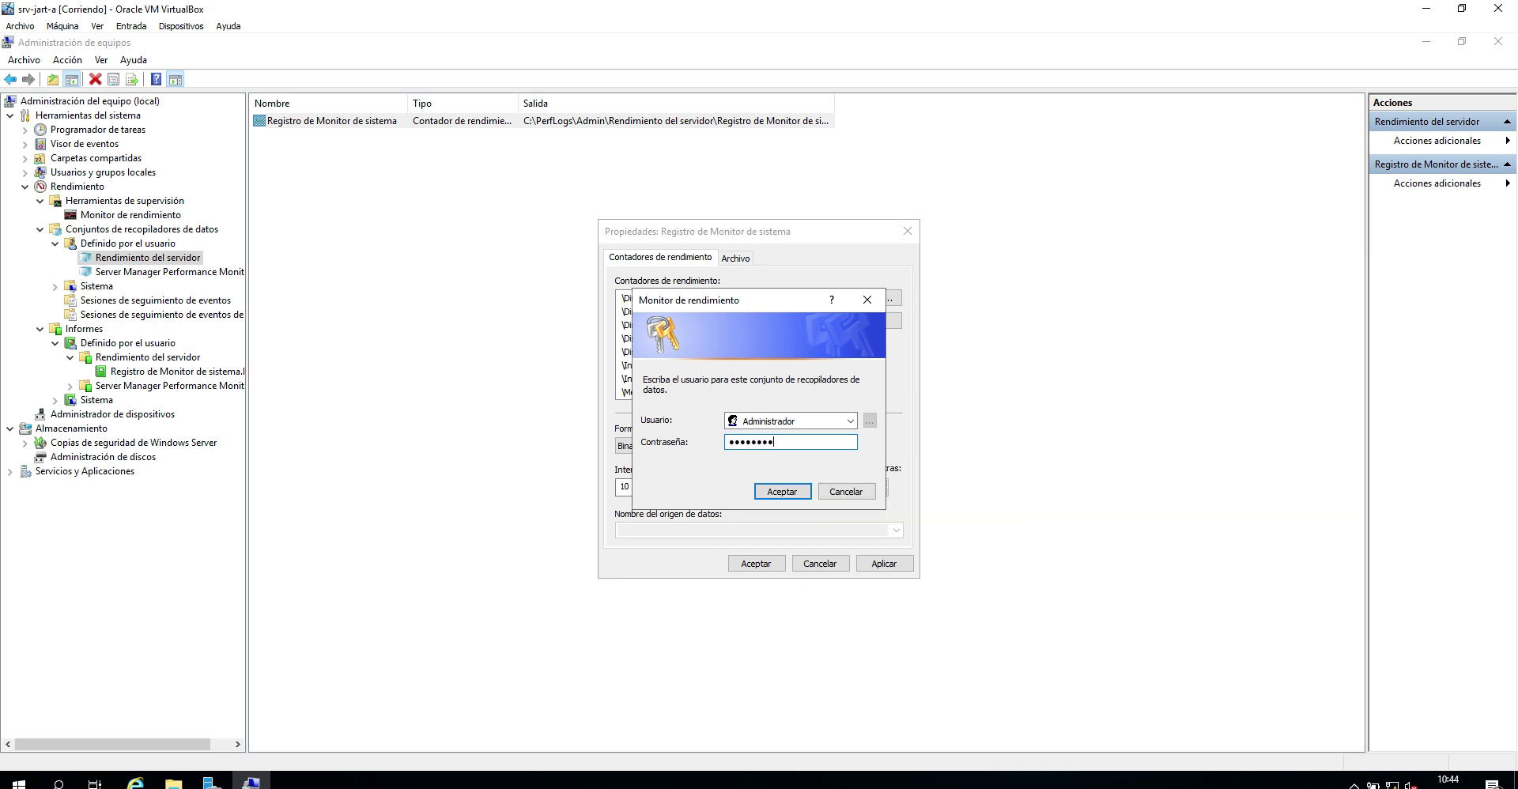
pyautogui.press('Return')
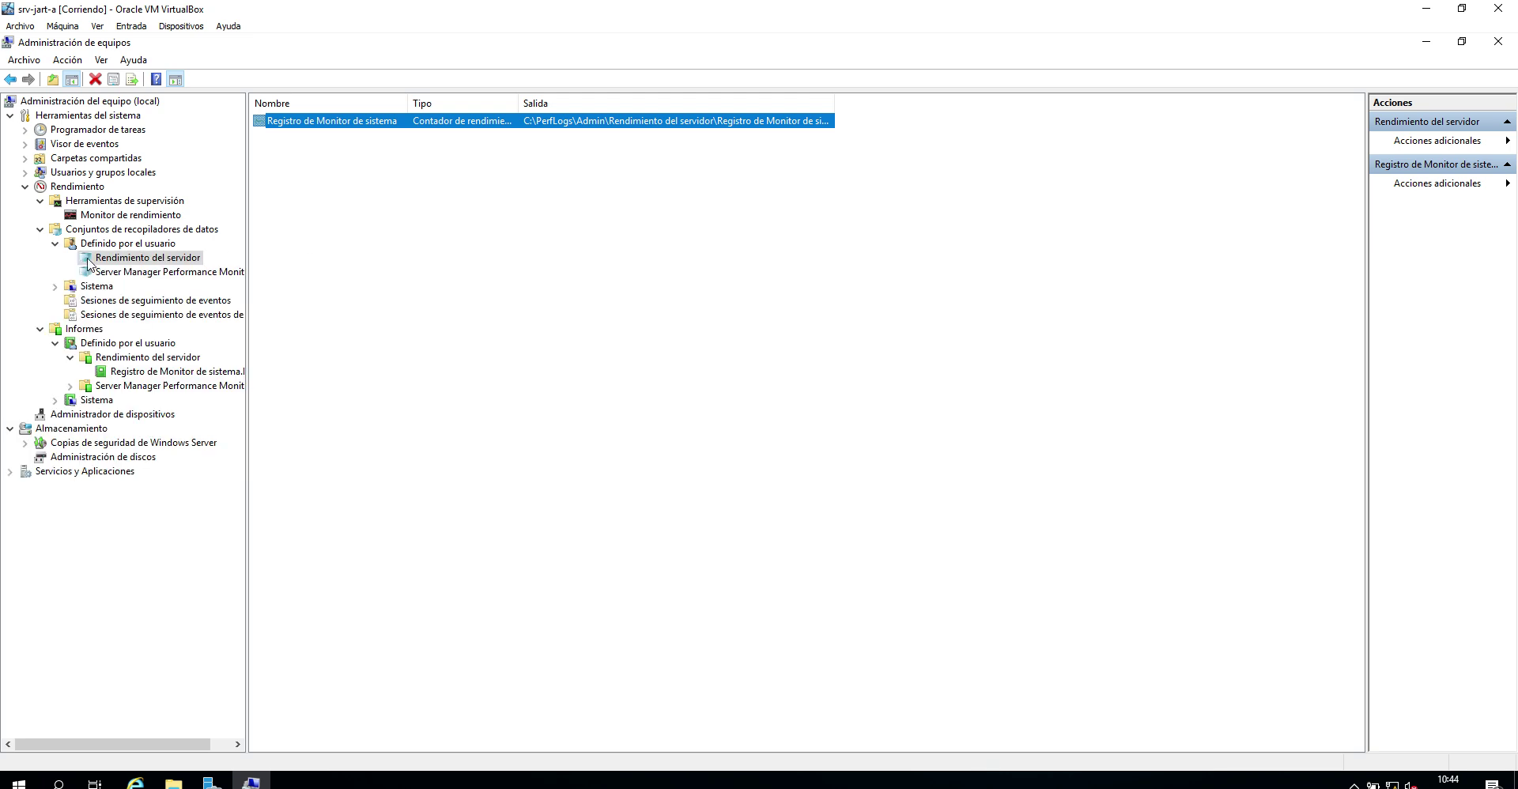
# Try to start the Rendimiento del servidor data collector set with the existing log file still in place
pyautogui.rightClick(156, 259)
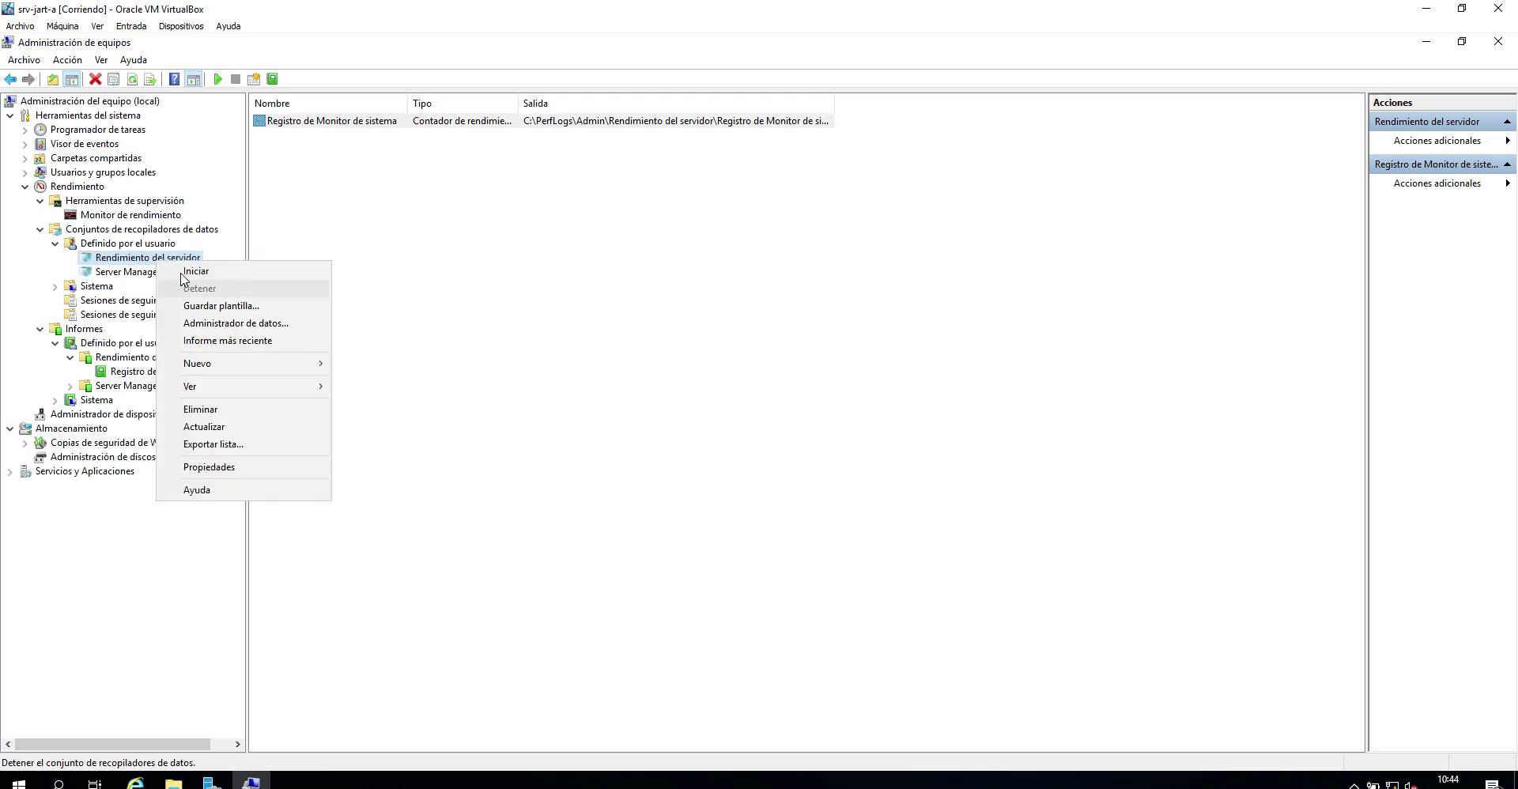
pyautogui.click(182, 270)
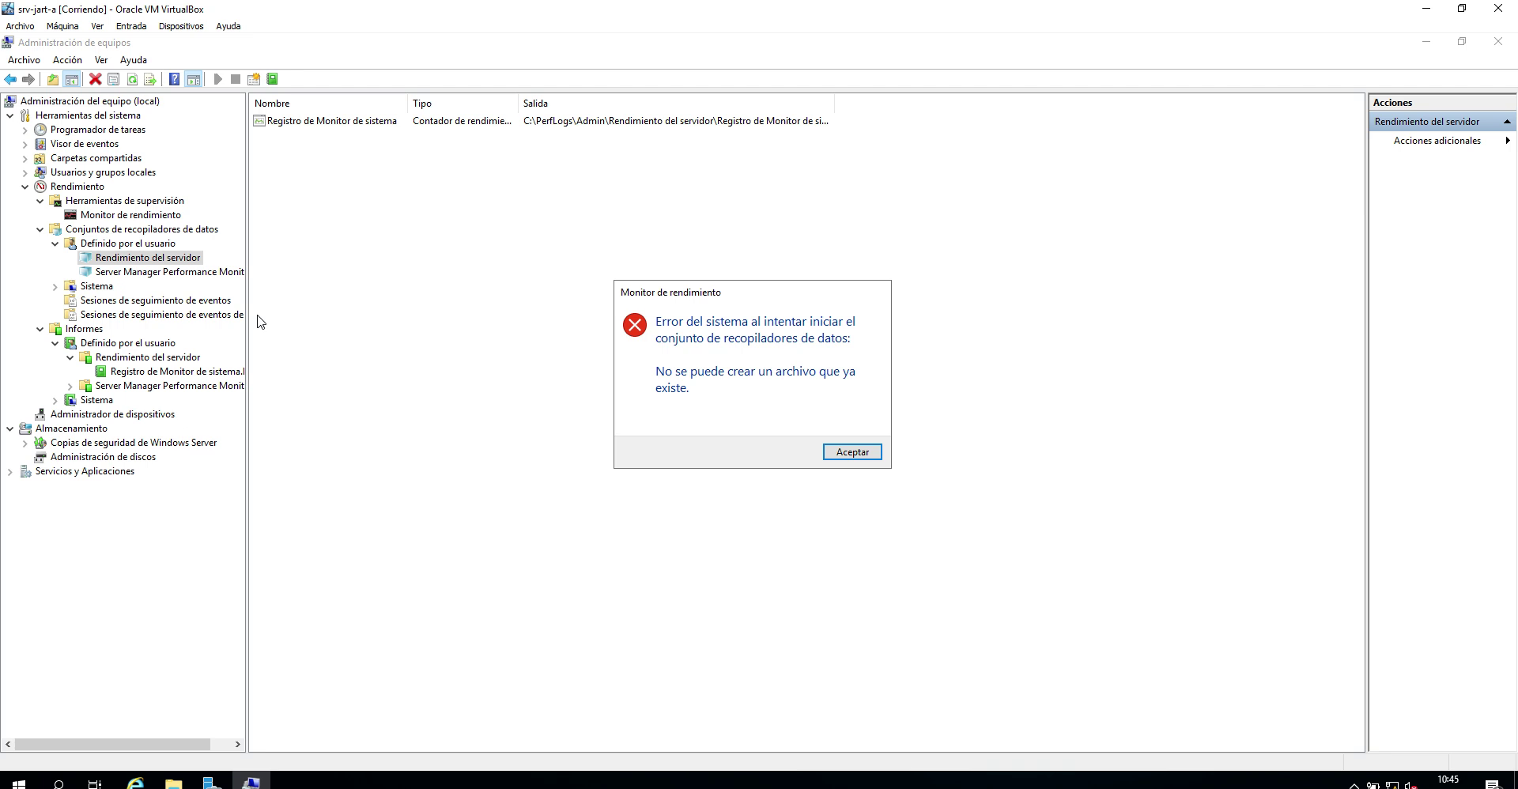
pyautogui.press('Return')
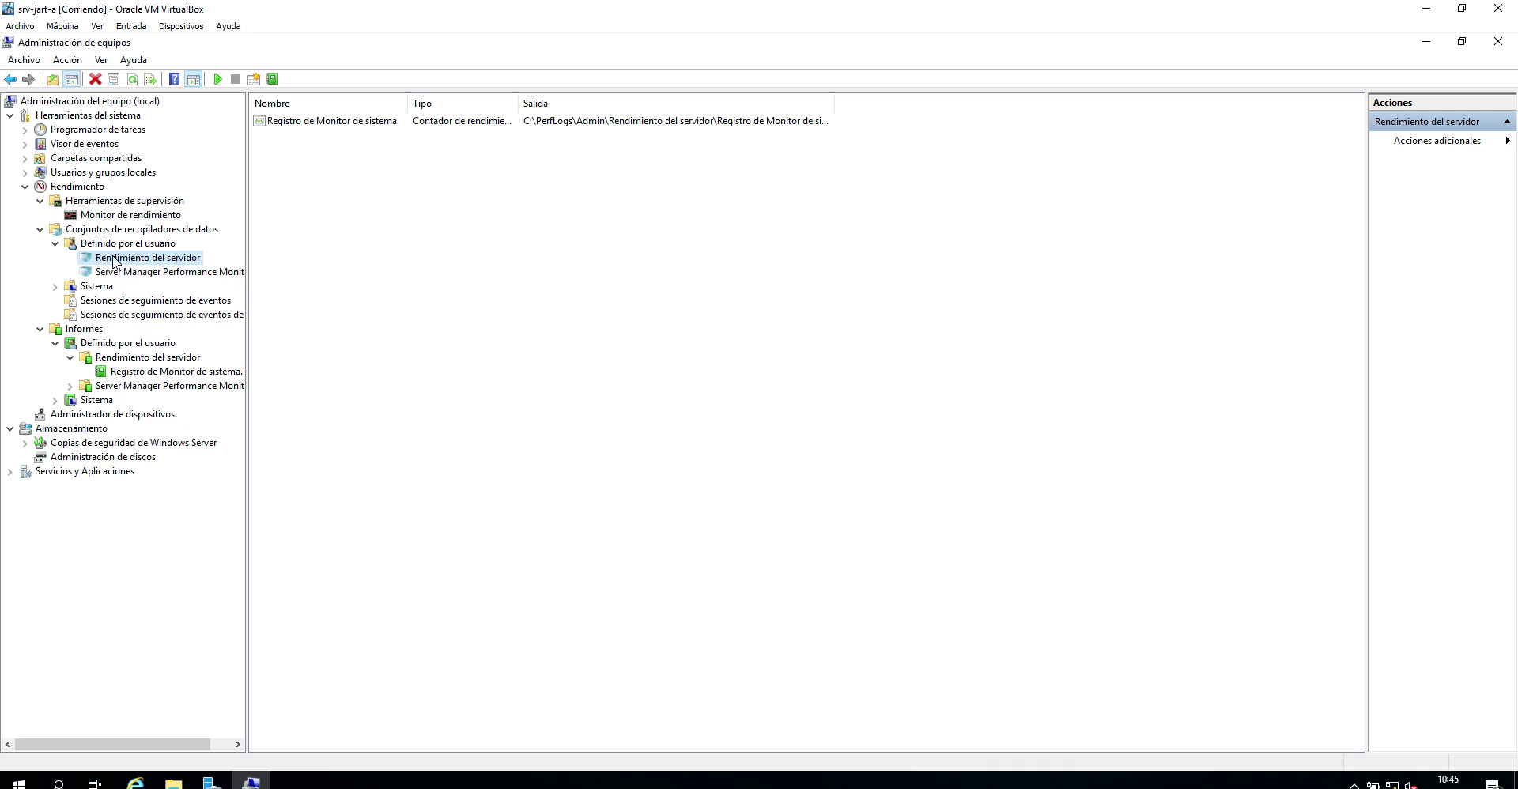
# Delete the Registro de Monitor de sistema.blg report from the Rendimiento del servidor user-defined reports
pyautogui.click(131, 353)
pyautogui.rightClick(134, 357)
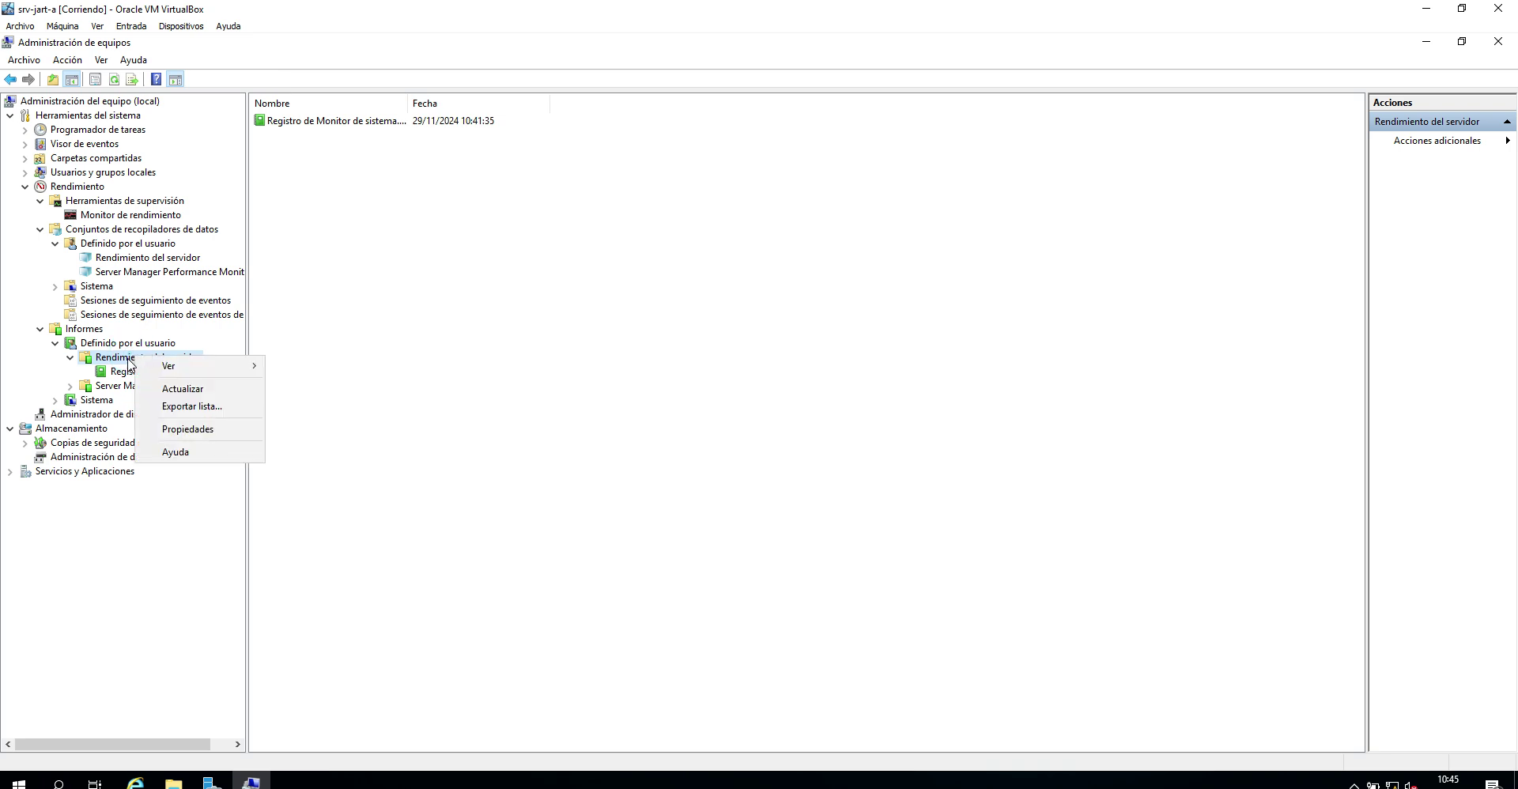
pyautogui.click(124, 371)
pyautogui.rightClick(110, 373)
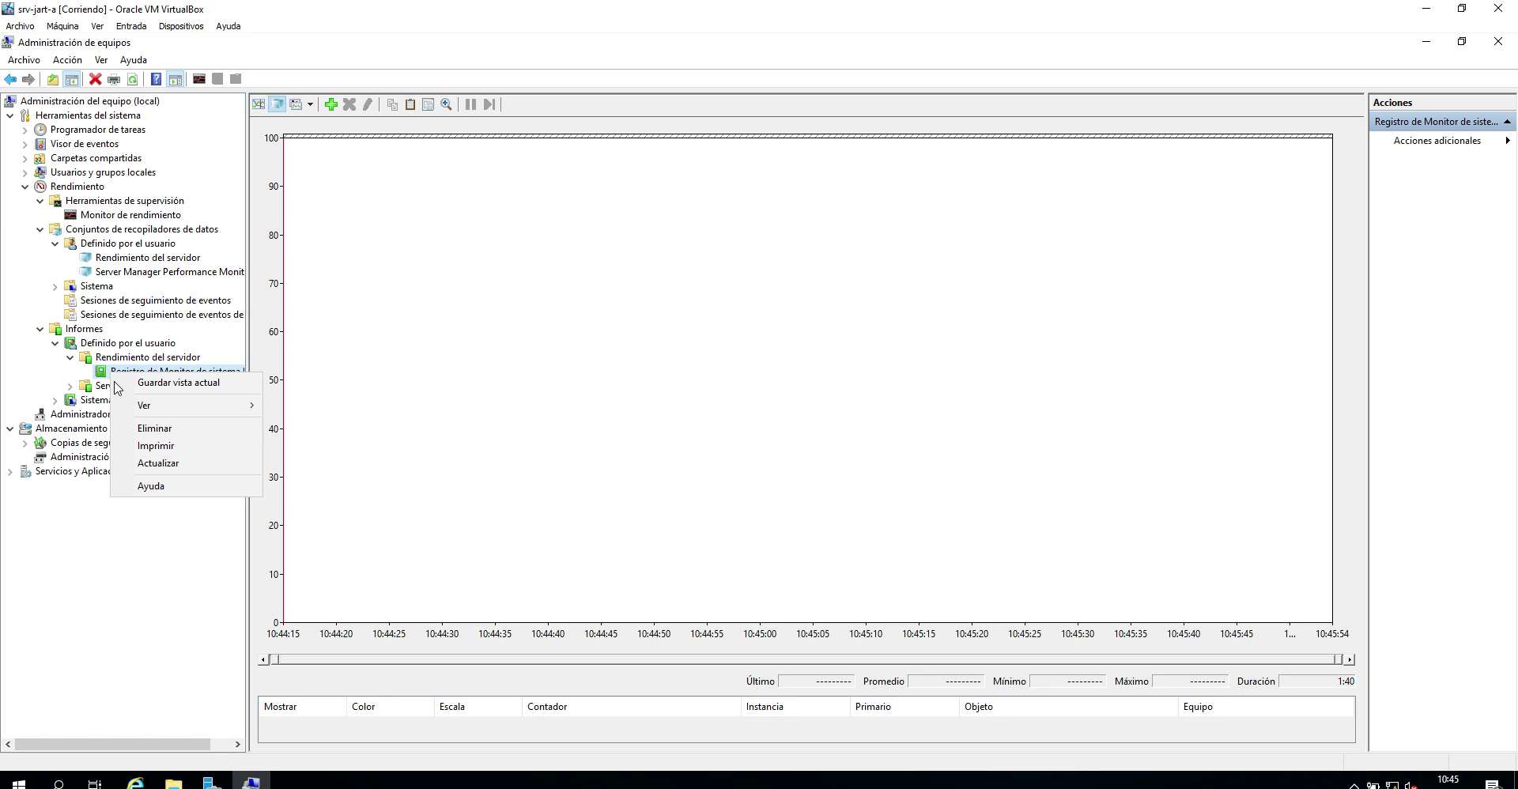
pyautogui.click(154, 428)
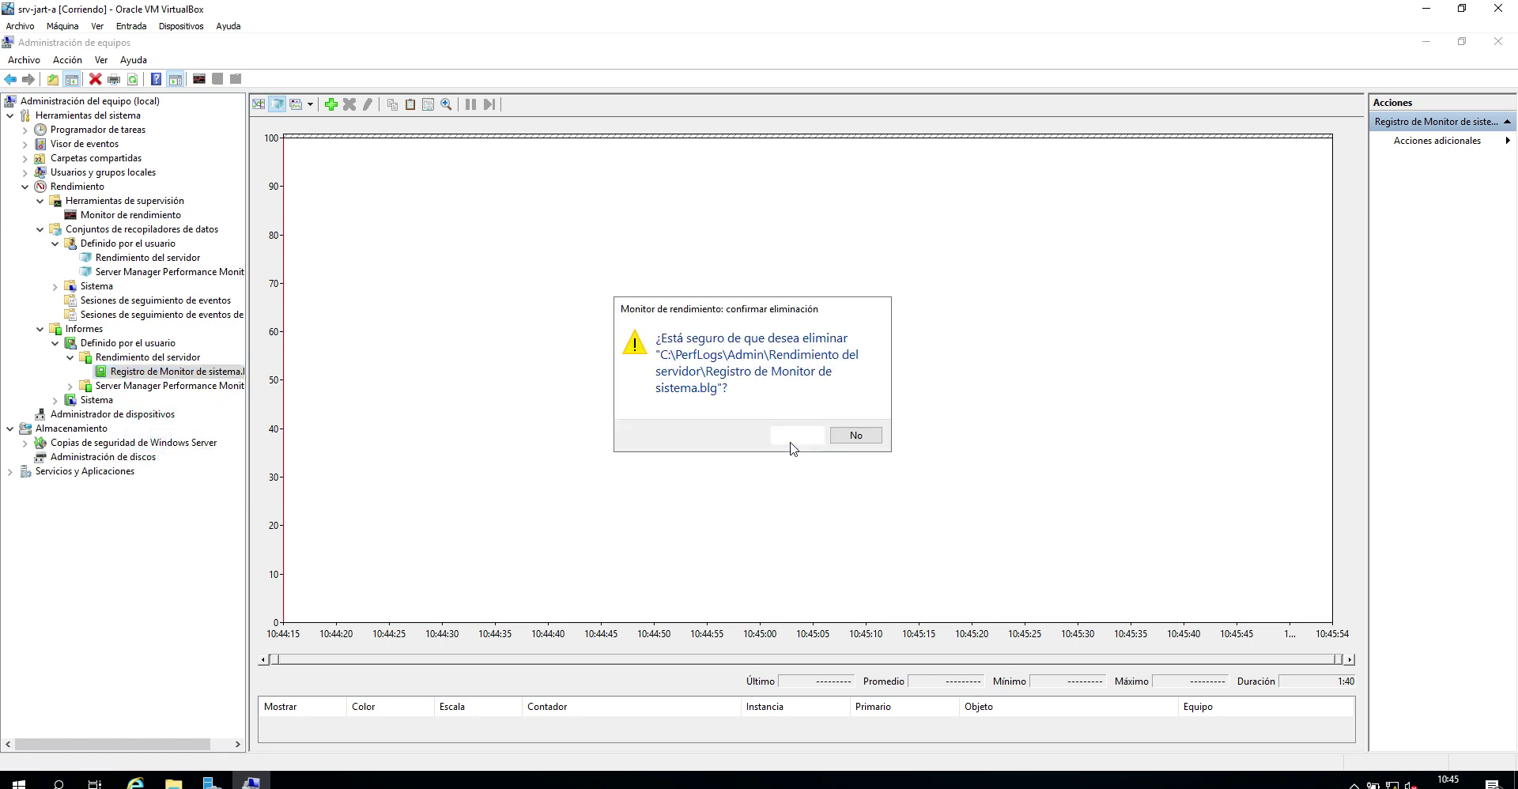
pyautogui.click(791, 436)
# Start the Rendimiento del servidor data collector set
pyautogui.click(120, 257)
pyautogui.rightClick(119, 257)
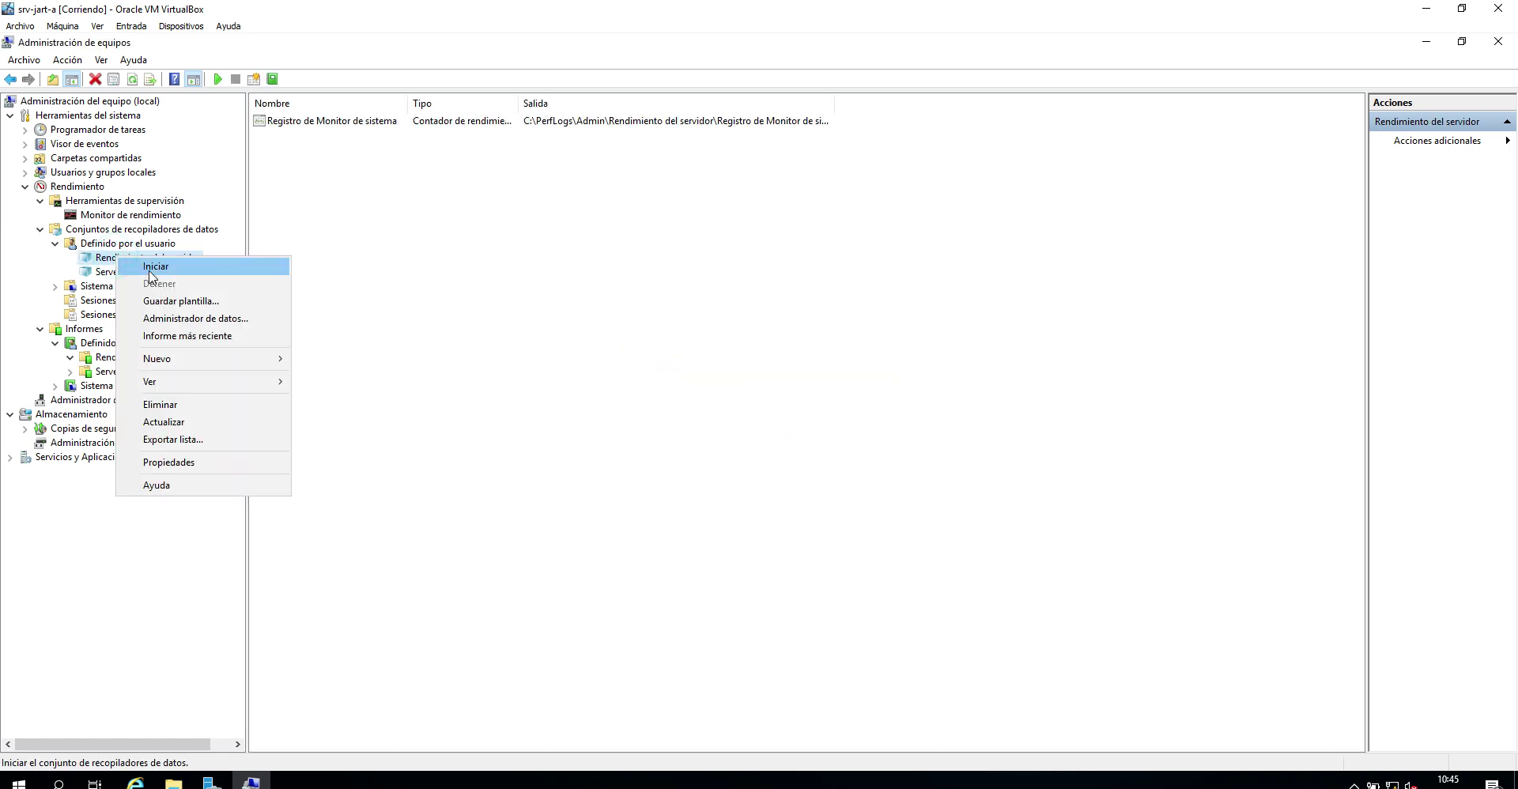
pyautogui.click(150, 269)
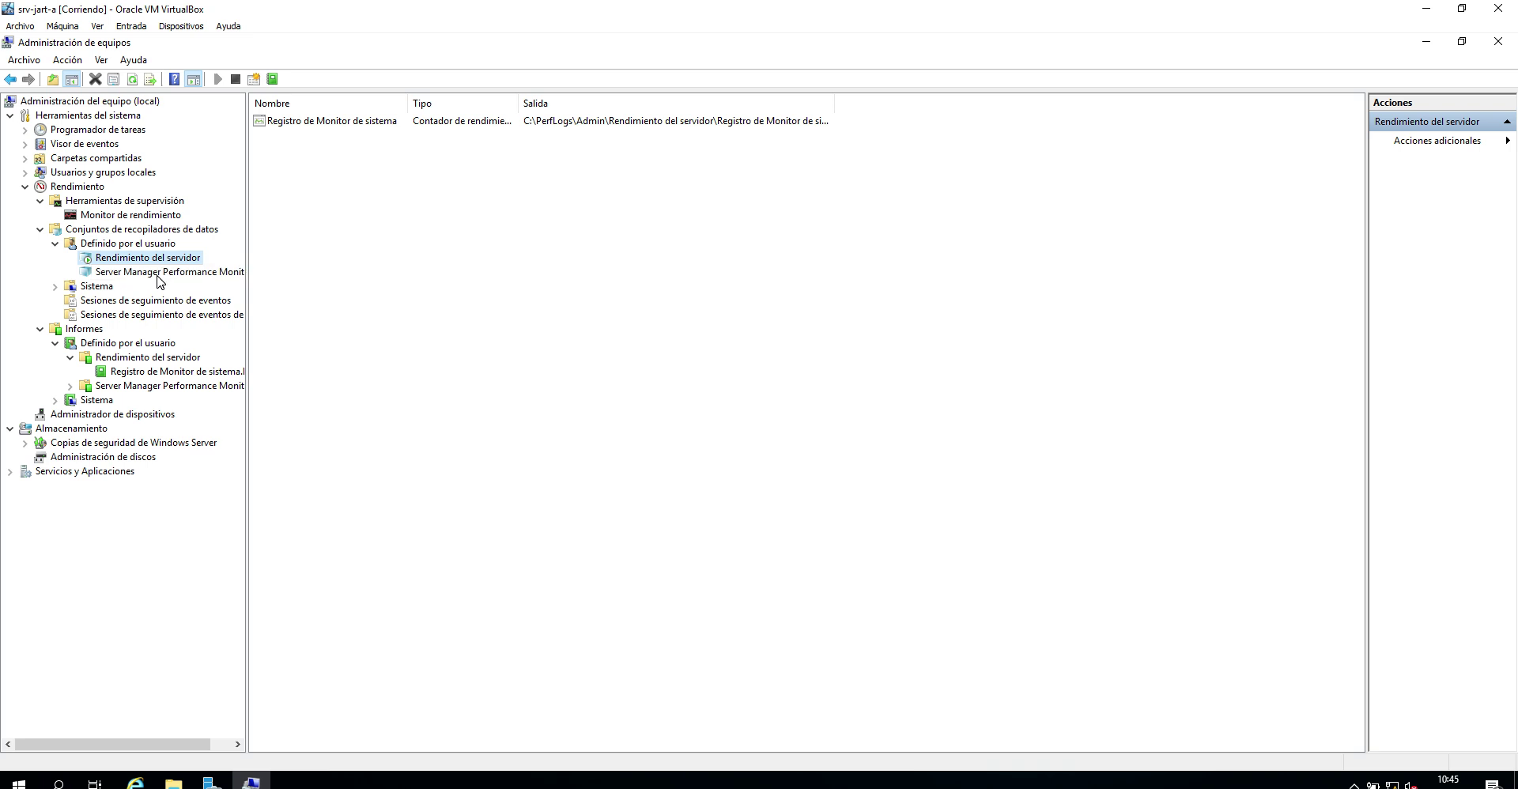
# Switch to the Excalidraw diagram and strike through the "Creación de un conjunto de recopilador de datos" item with a straight line
pyautogui.click(229, 788)
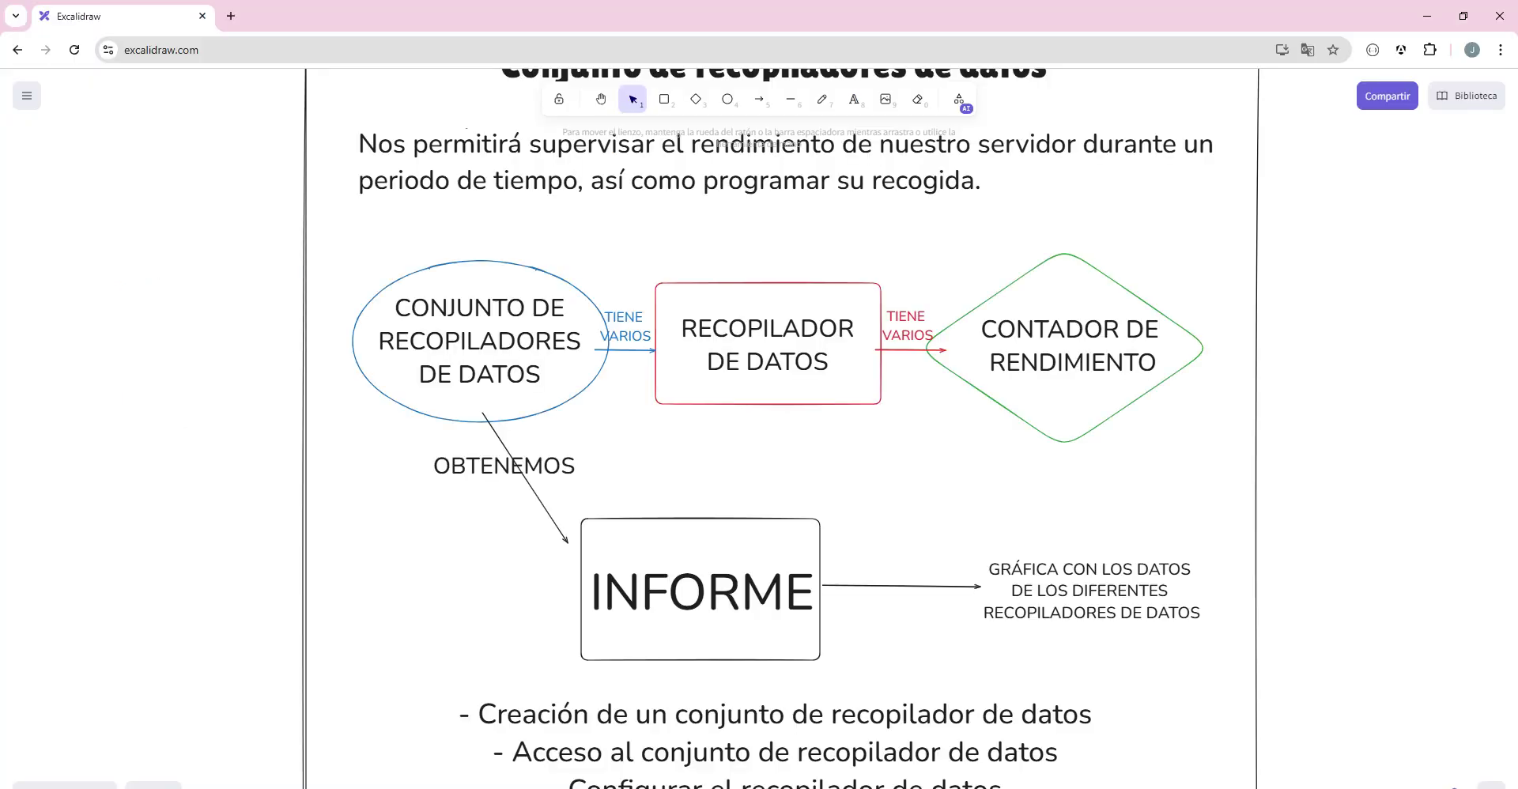
pyautogui.scroll(-1, 799, 461)
pyautogui.scroll(-1, 822, 316)
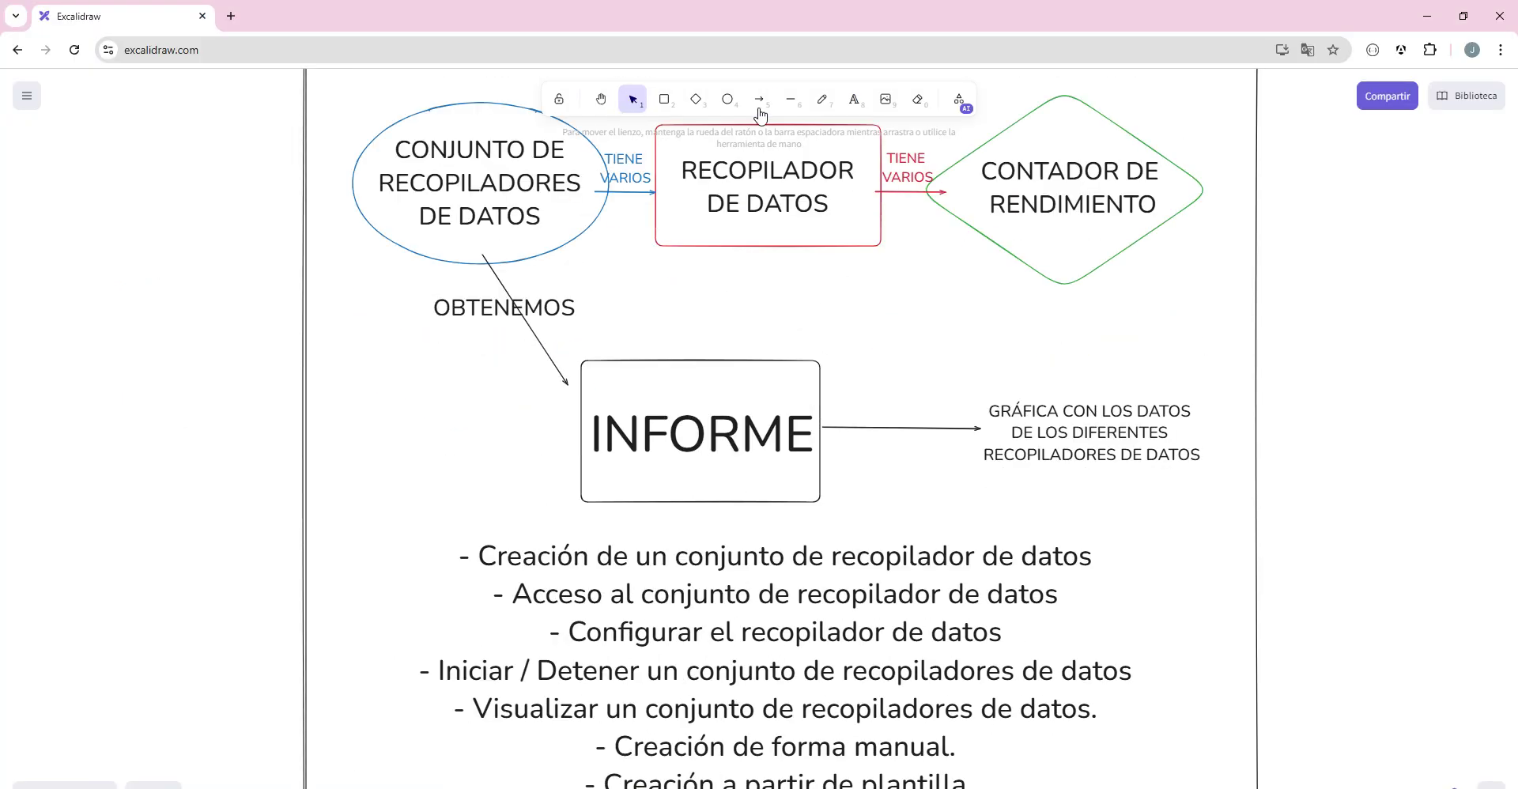
pyautogui.click(787, 99)
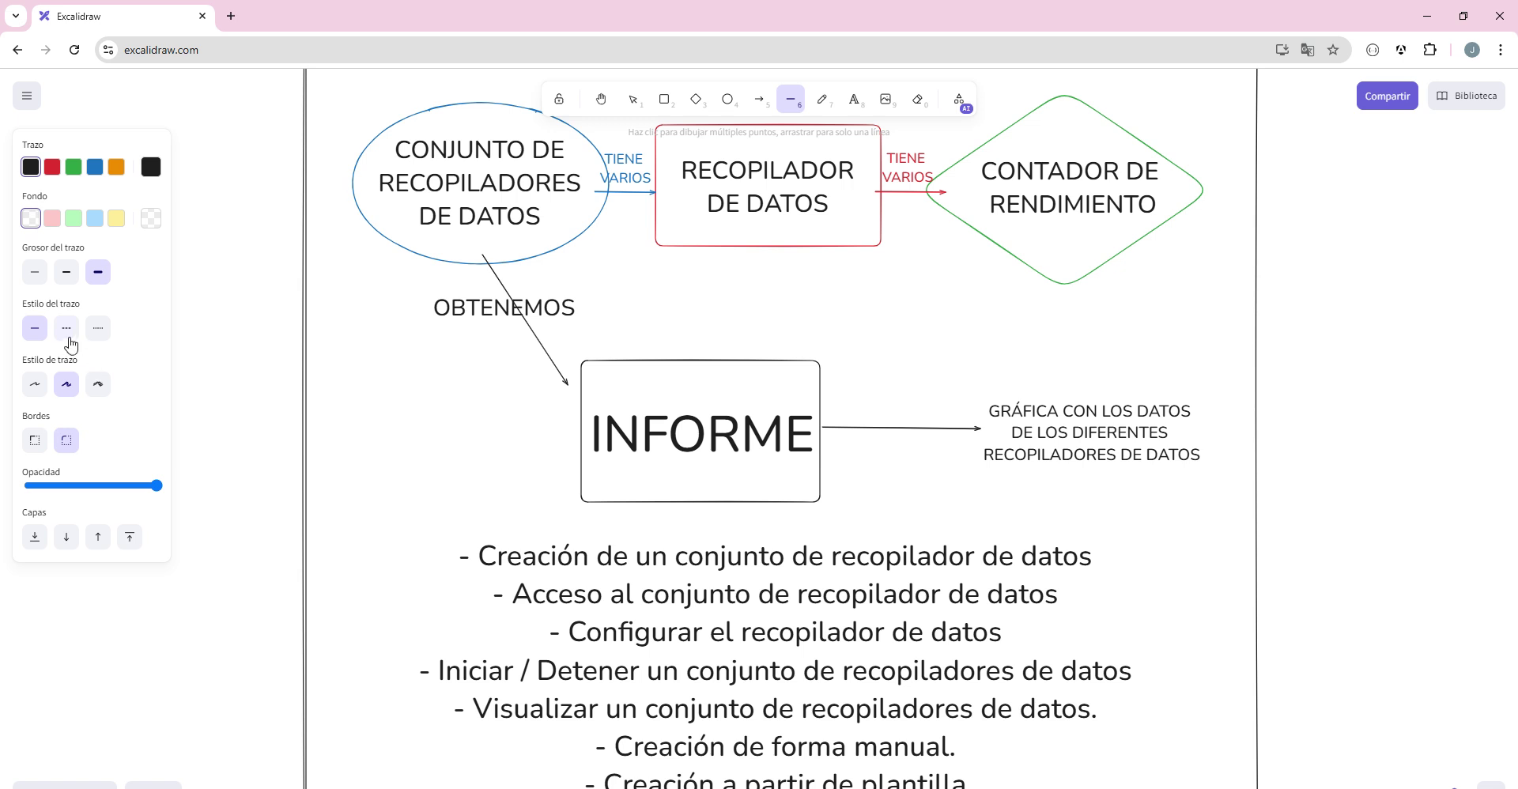
pyautogui.click(441, 557)
pyautogui.moveTo(441, 557); pyautogui.dragTo(1074, 557)
# Strike through the "Acceso al conjunto de recopilador de datos" item with a straight line
pyautogui.click(480, 595)
pyautogui.click(445, 598)
pyautogui.click(397, 600)
pyautogui.moveTo(377, 599); pyautogui.dragTo(1059, 599)
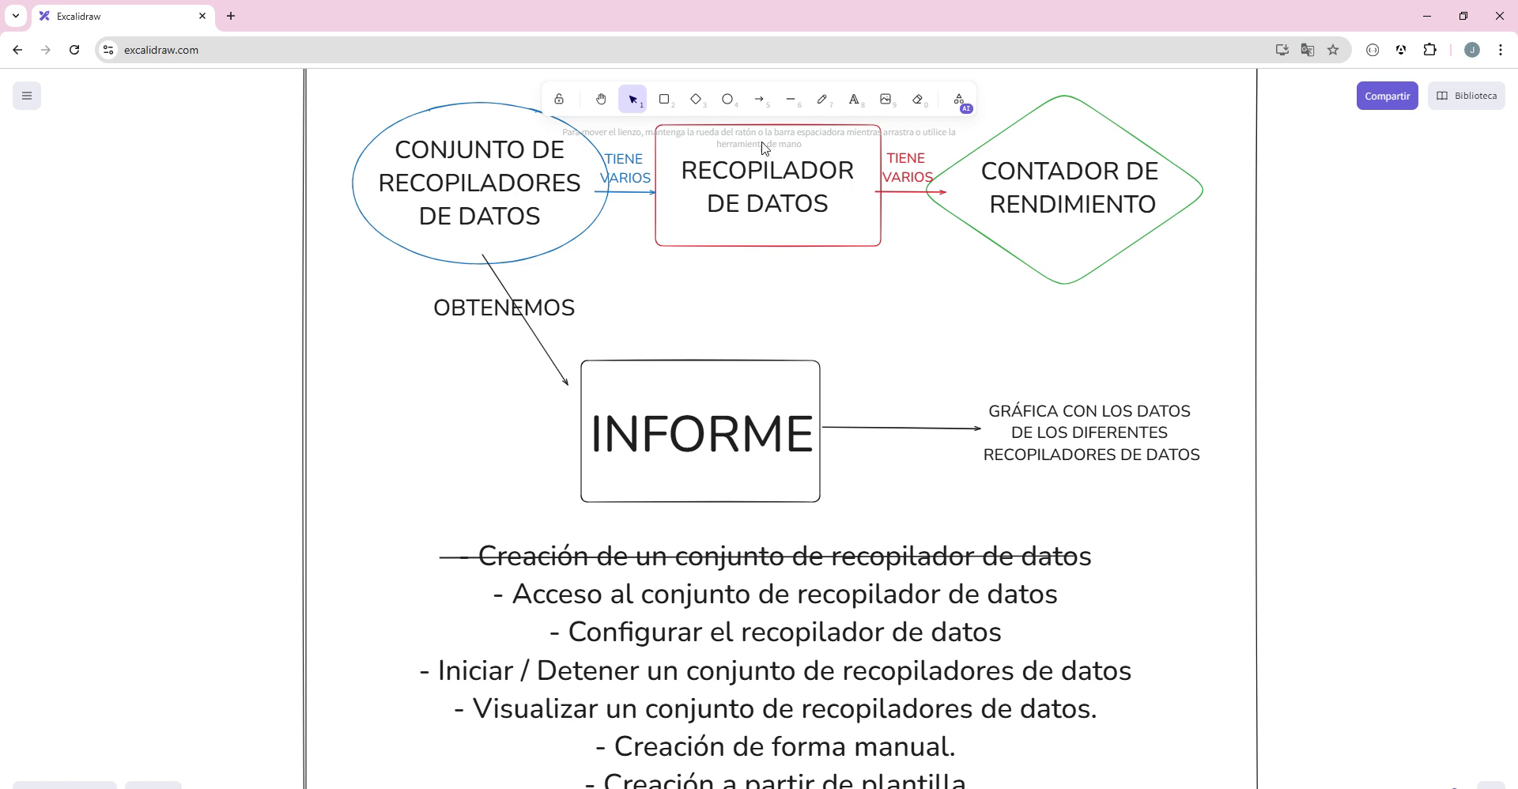
pyautogui.click(782, 115)
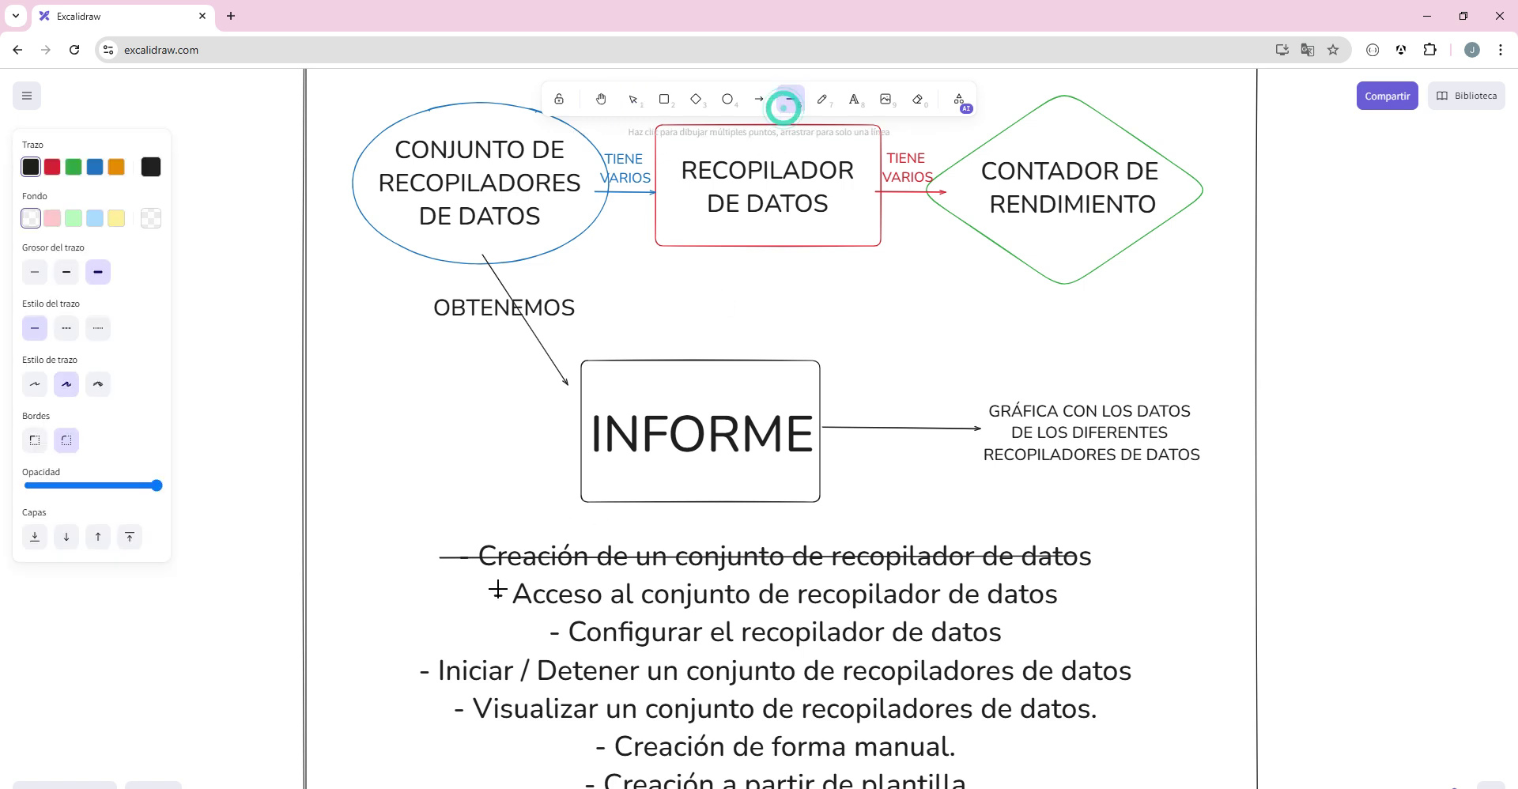
pyautogui.moveTo(465, 596); pyautogui.dragTo(1060, 593)
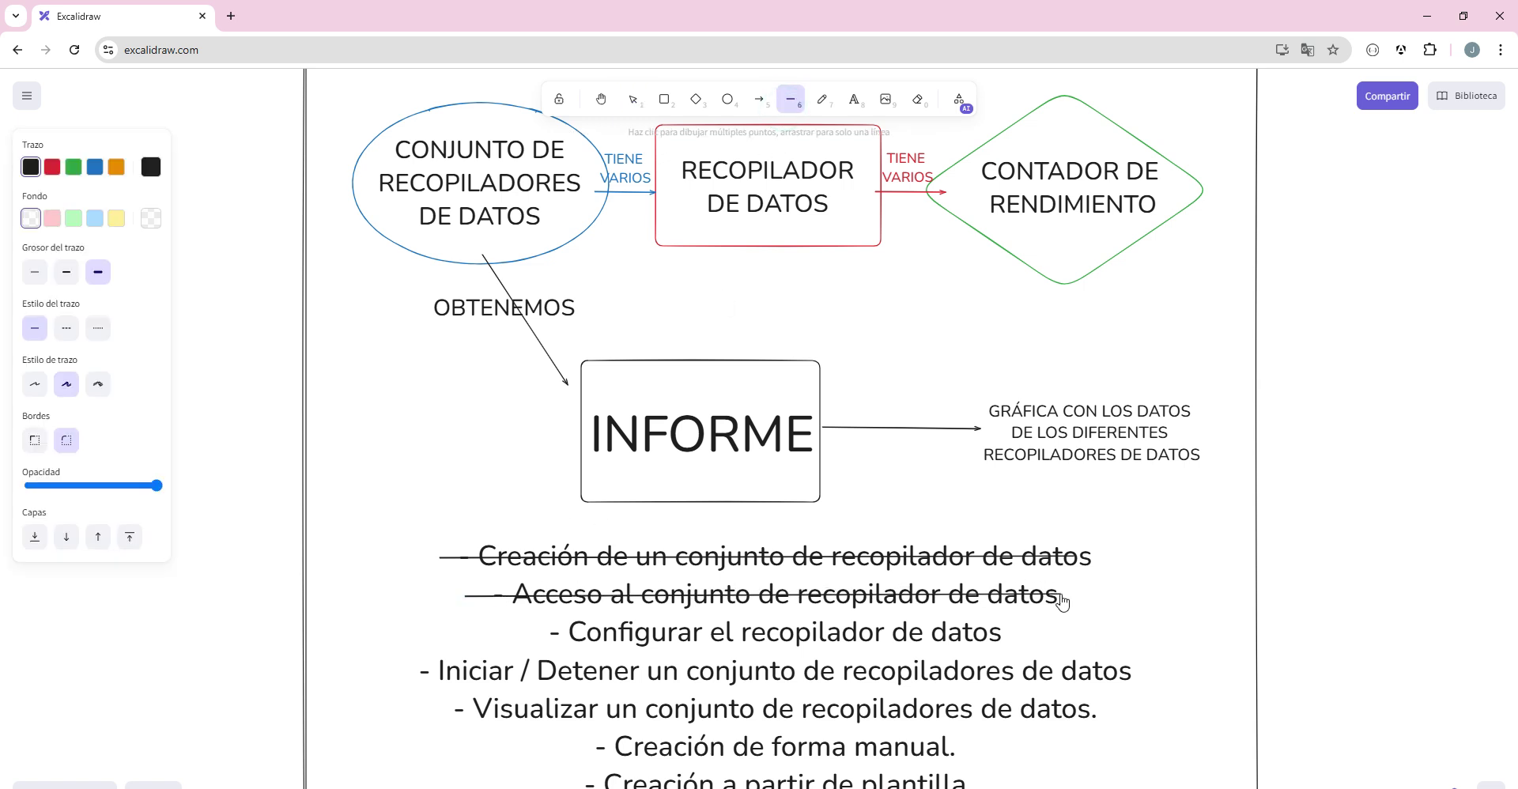
# Strike through the "Configurar el recopilador de datos" and "Iniciar / Detener un conjunto de recopiladores de datos" items with straight lines
pyautogui.click(468, 641)
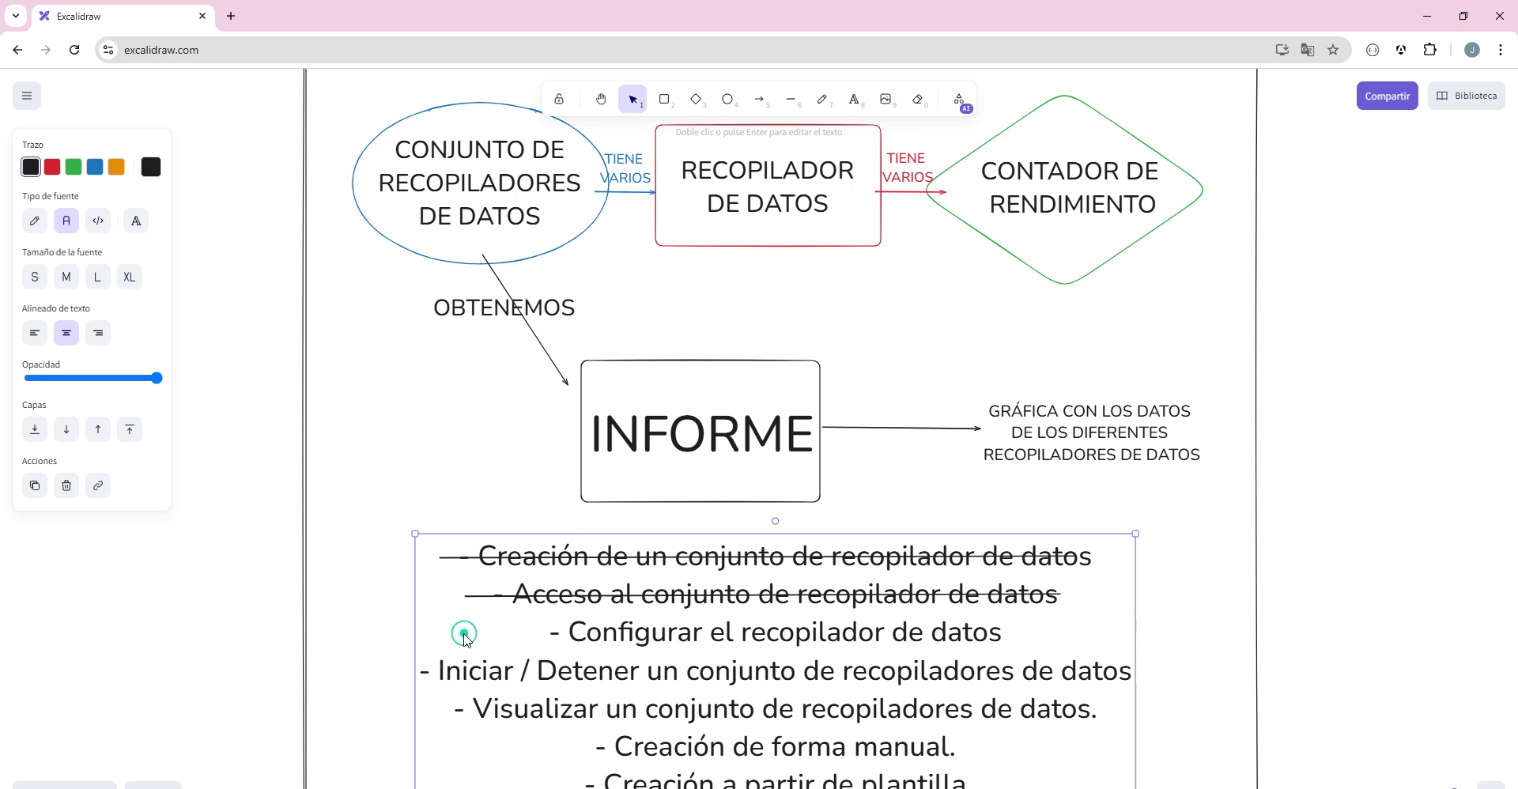
pyautogui.click(791, 100)
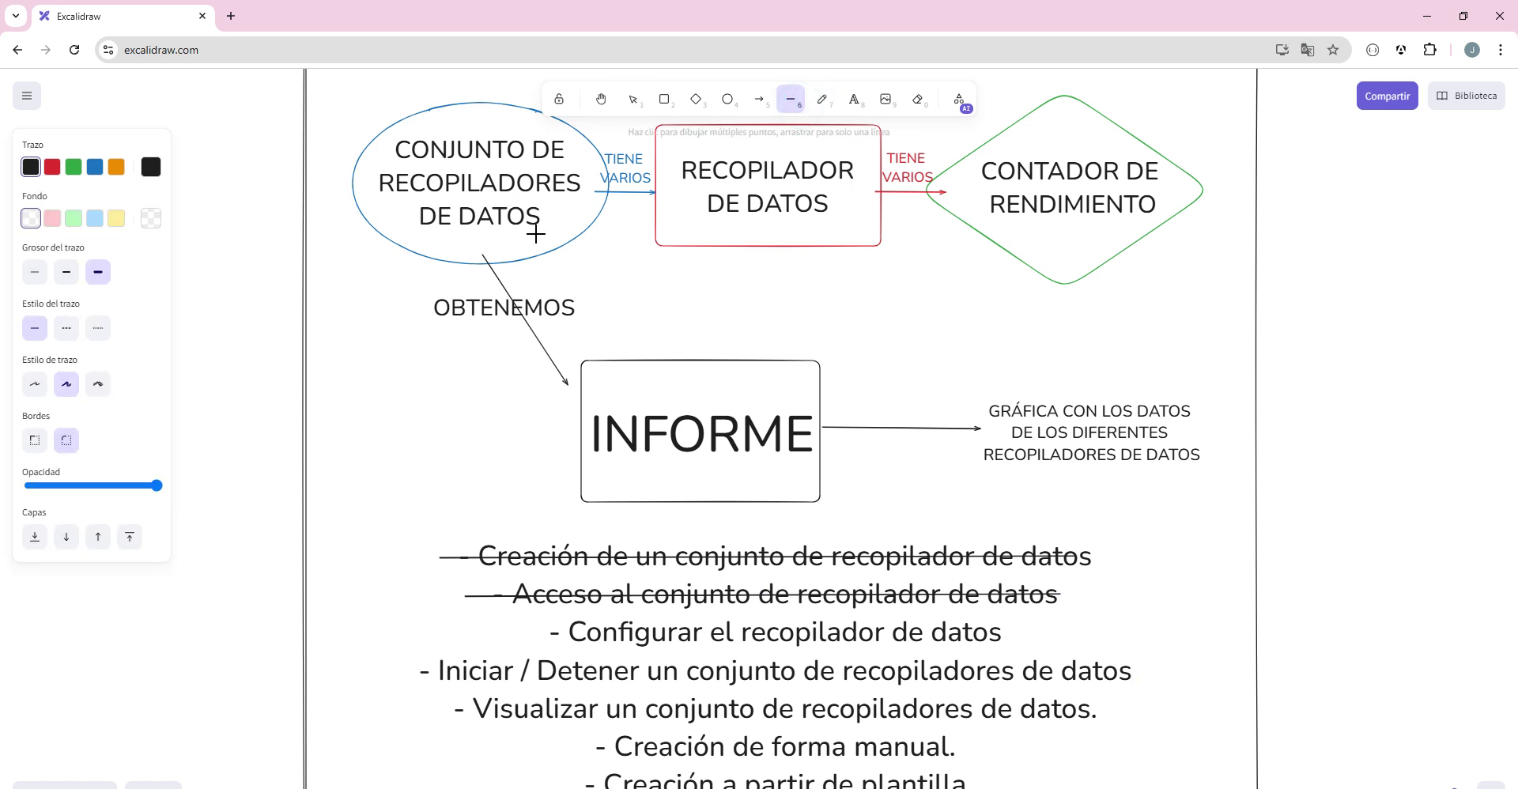
pyautogui.scroll(1, 677, 231)
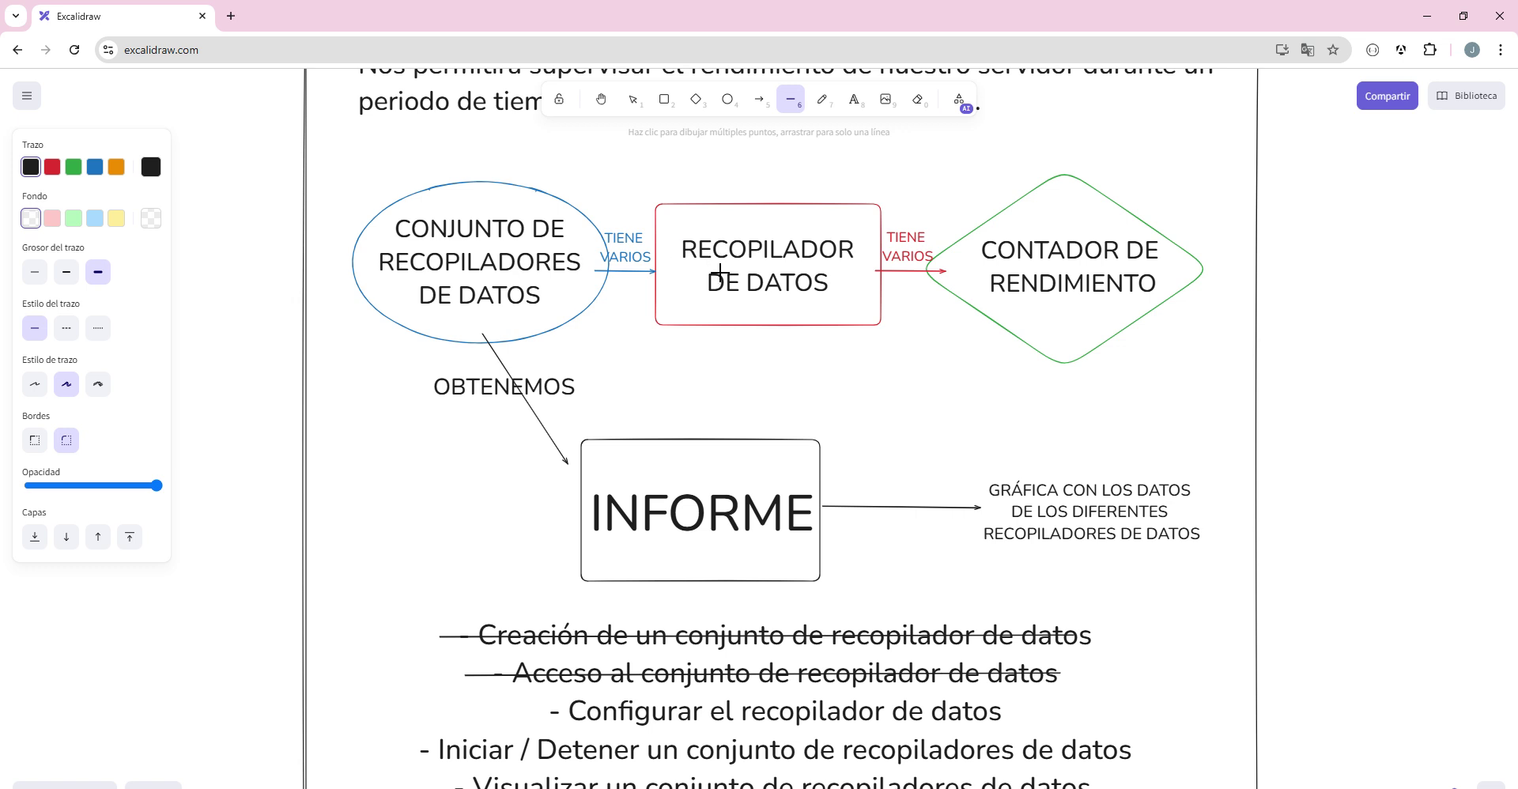
pyautogui.scroll(-1, 677, 435)
pyautogui.moveTo(484, 630); pyautogui.dragTo(1020, 632)
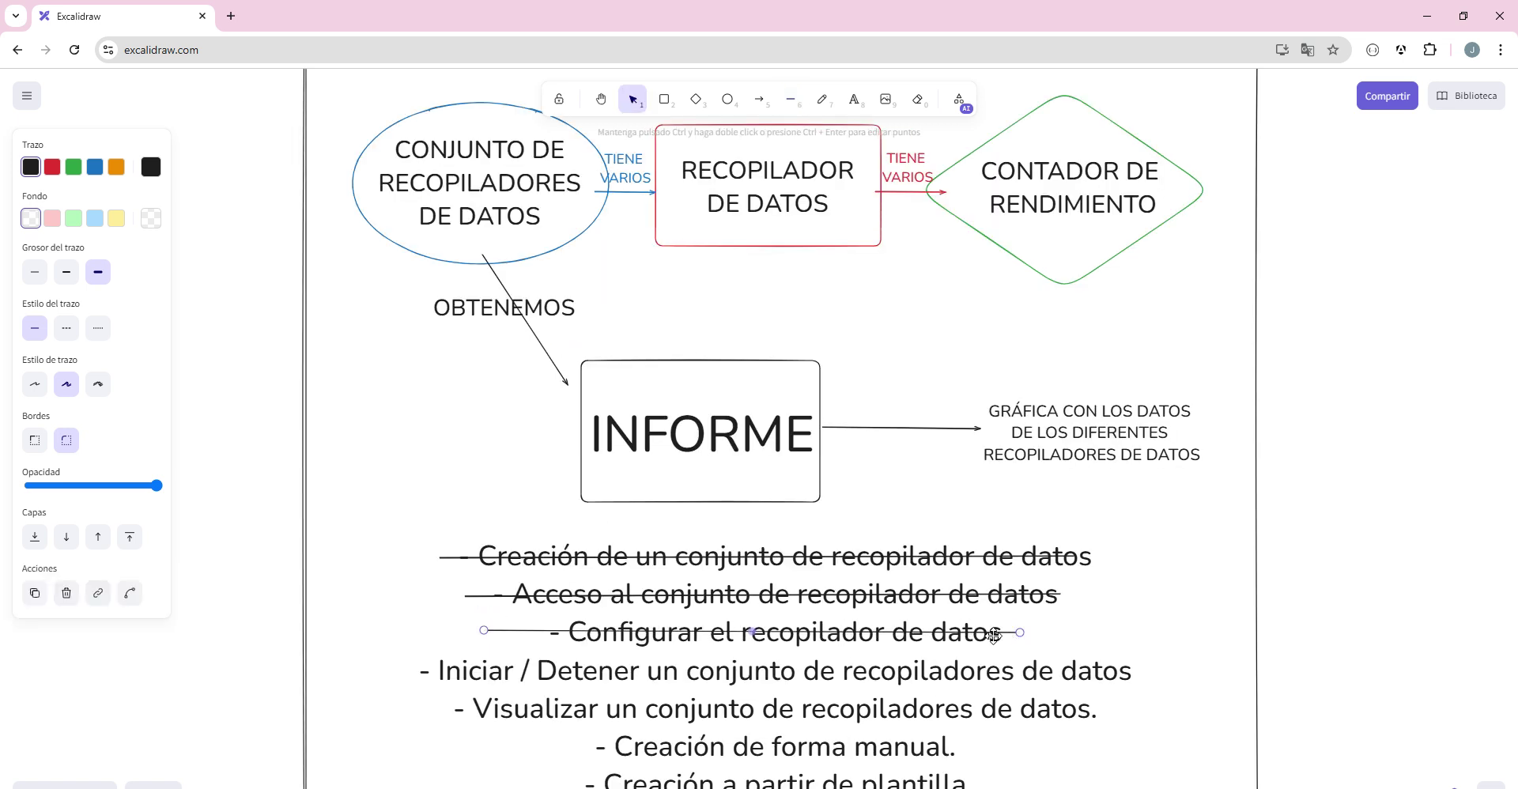
pyautogui.click(791, 98)
pyautogui.moveTo(399, 672); pyautogui.dragTo(1138, 673)
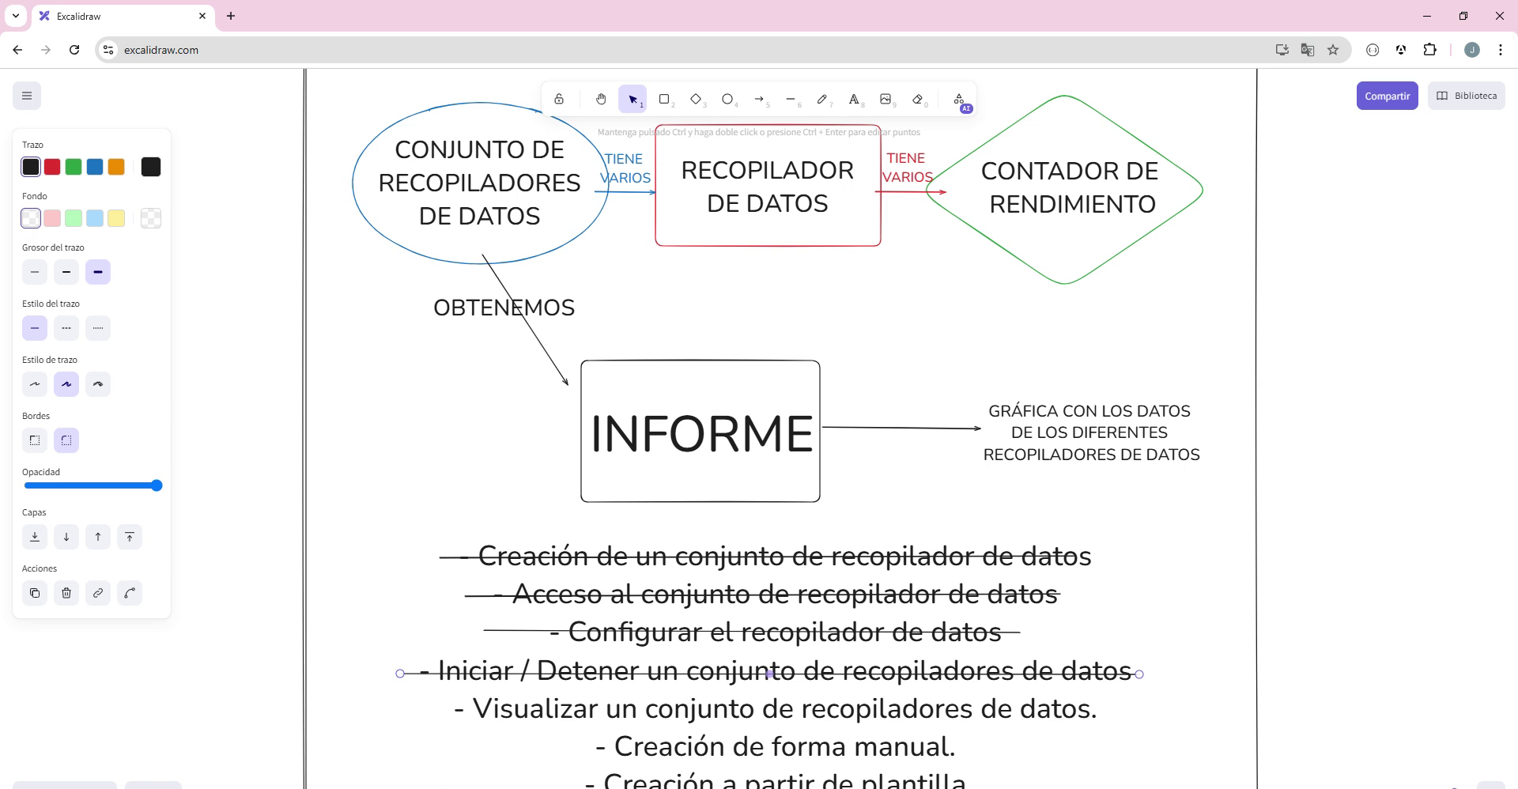
# Switch back to the Windows Server virtual machine and stop the Rendimiento del servidor data collector set
pyautogui.hotkey('alt', 'Tab')
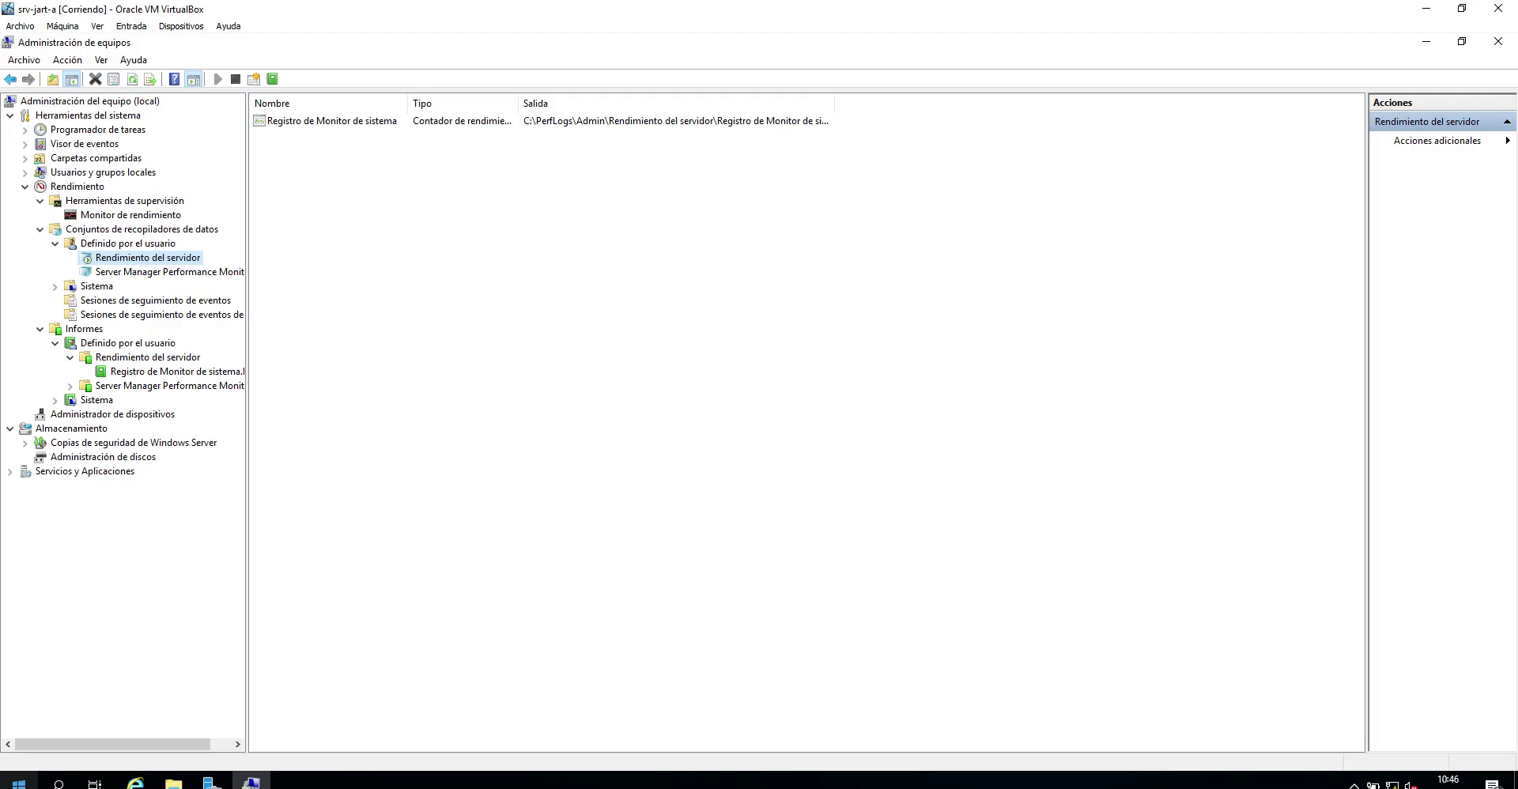
pyautogui.rightClick(163, 258)
pyautogui.click(189, 281)
# Open the Registro de Monitor de sistema report under Rendimiento del servidor and examine its line graph and time range
pyautogui.click(162, 376)
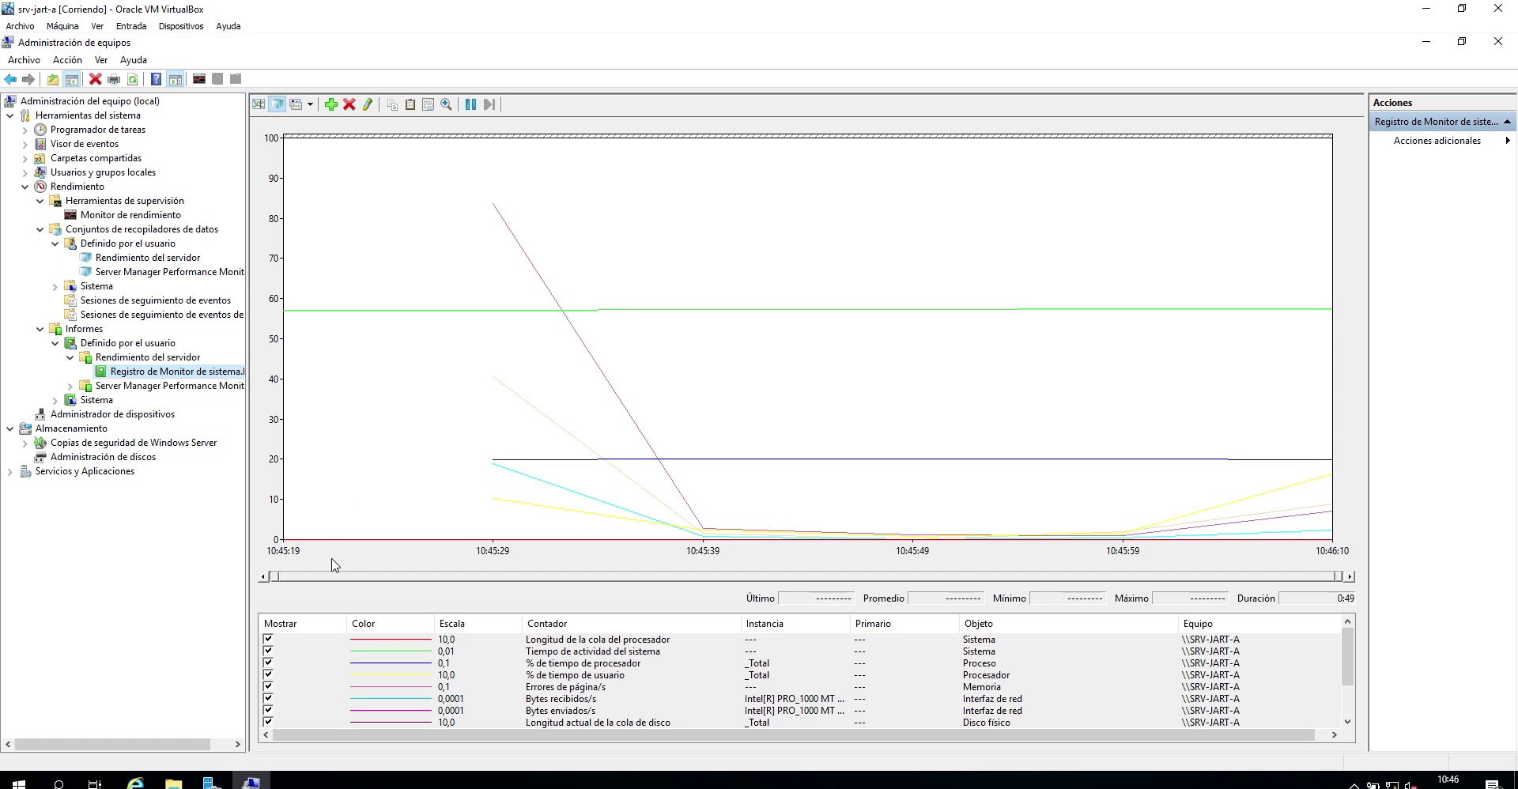
pyautogui.click(305, 575)
pyautogui.click(312, 574)
pyautogui.click(349, 489)
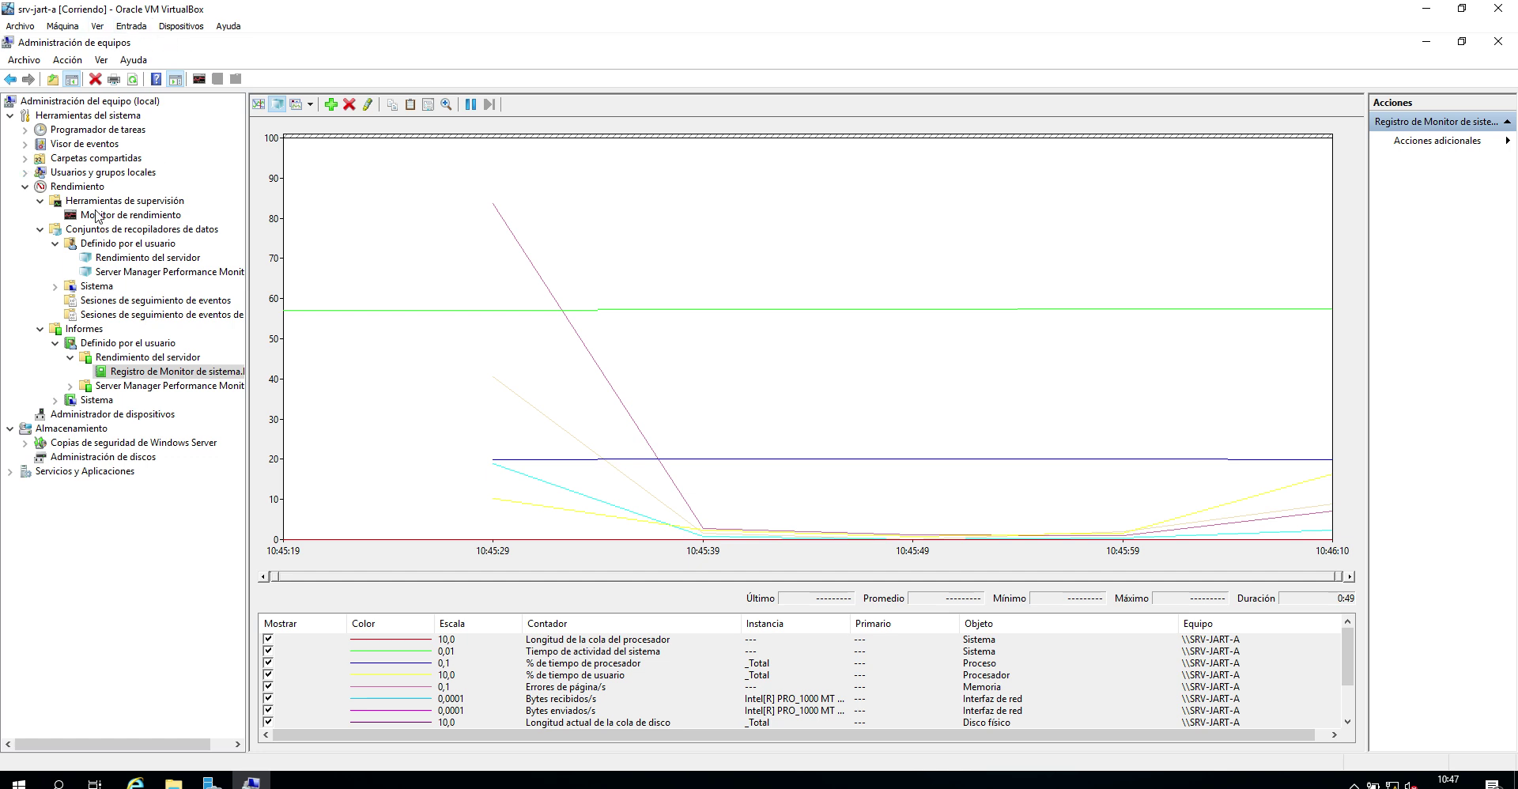
# View the report as Barra de histograma, Área, Informe and Área apilada, ending on Barra de histograma
pyautogui.click(302, 108)
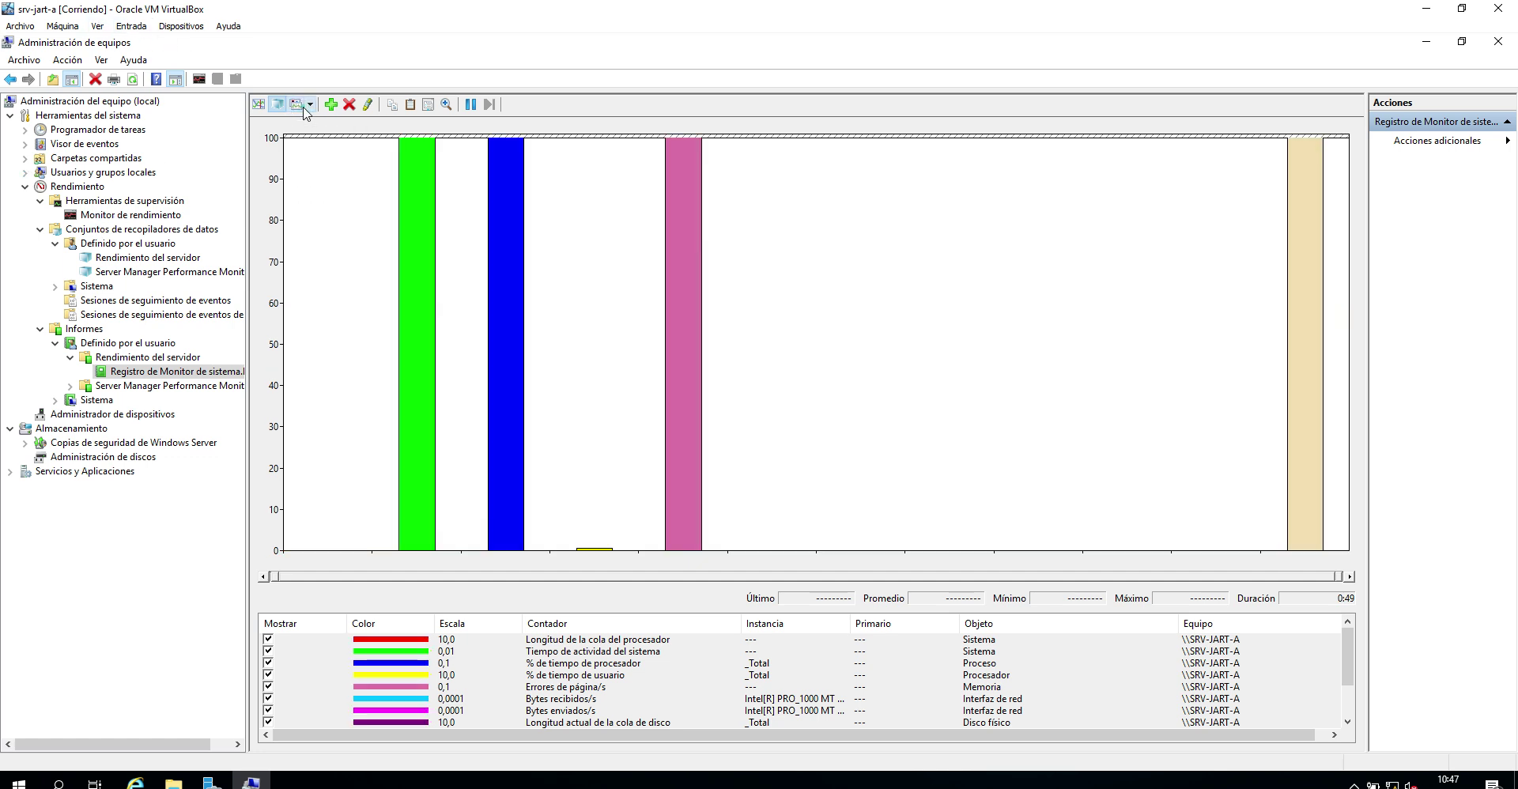
pyautogui.click(309, 104)
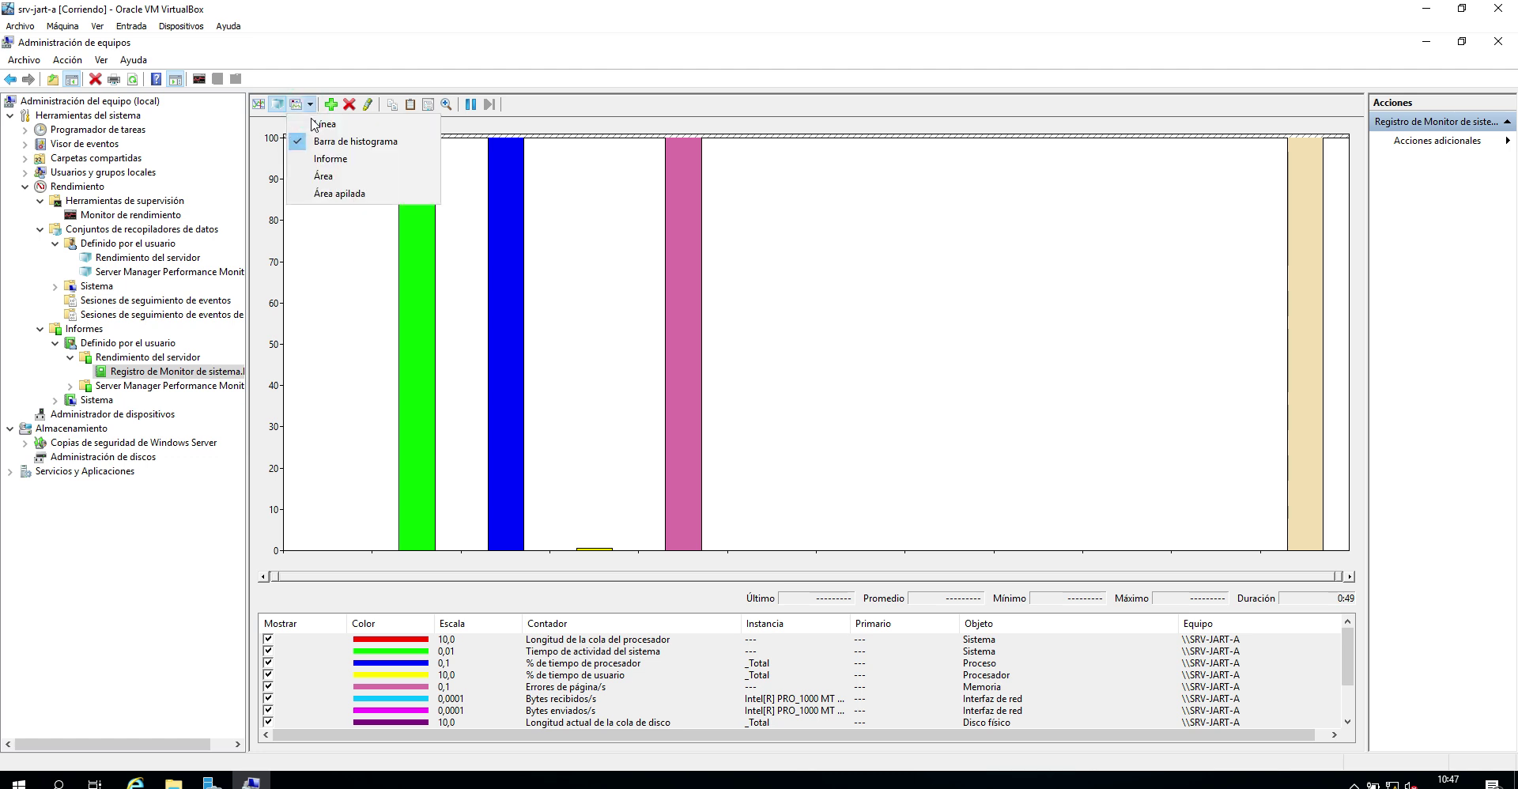
pyautogui.click(353, 179)
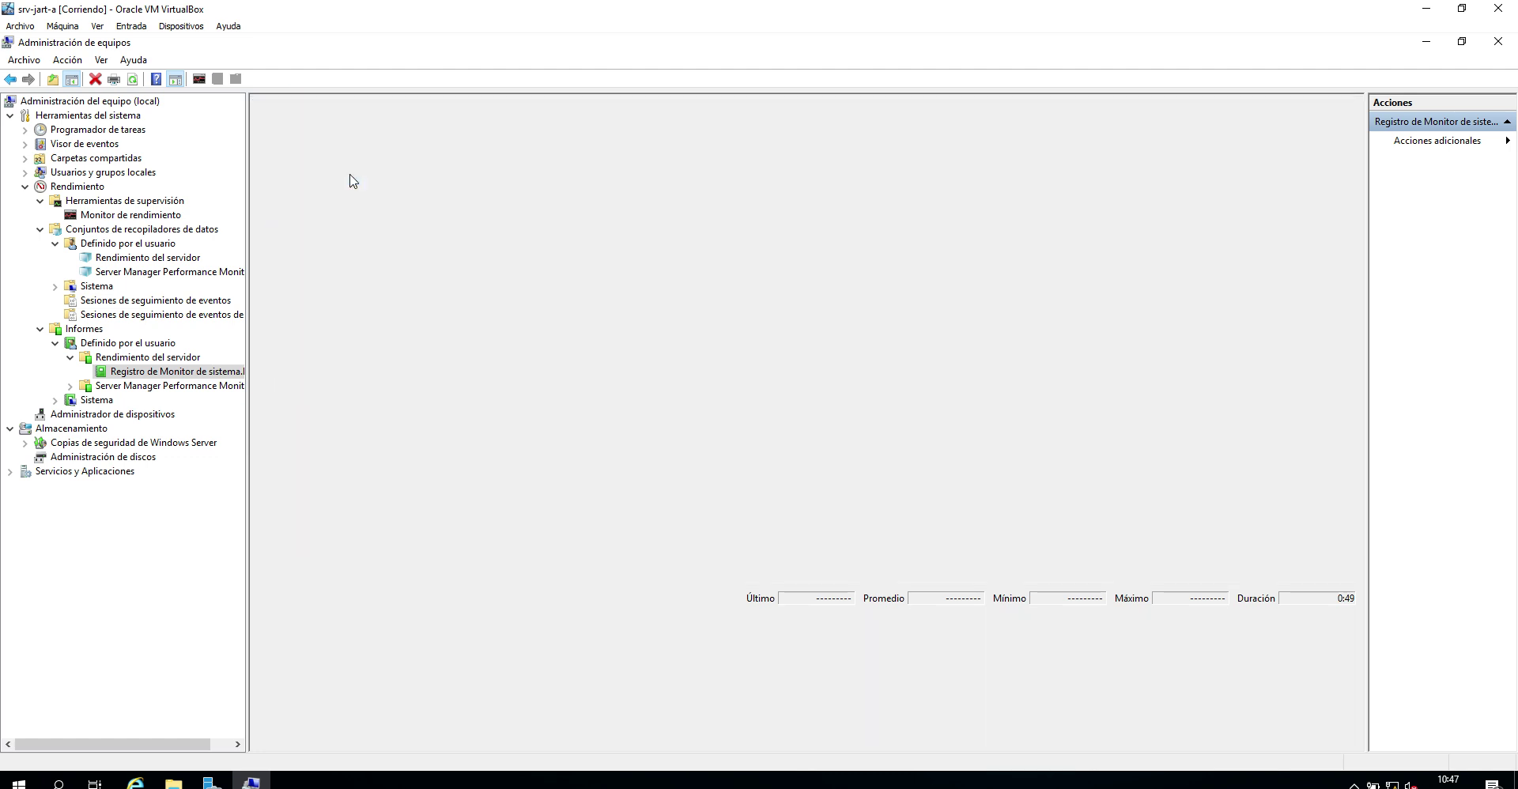
pyautogui.click(313, 105)
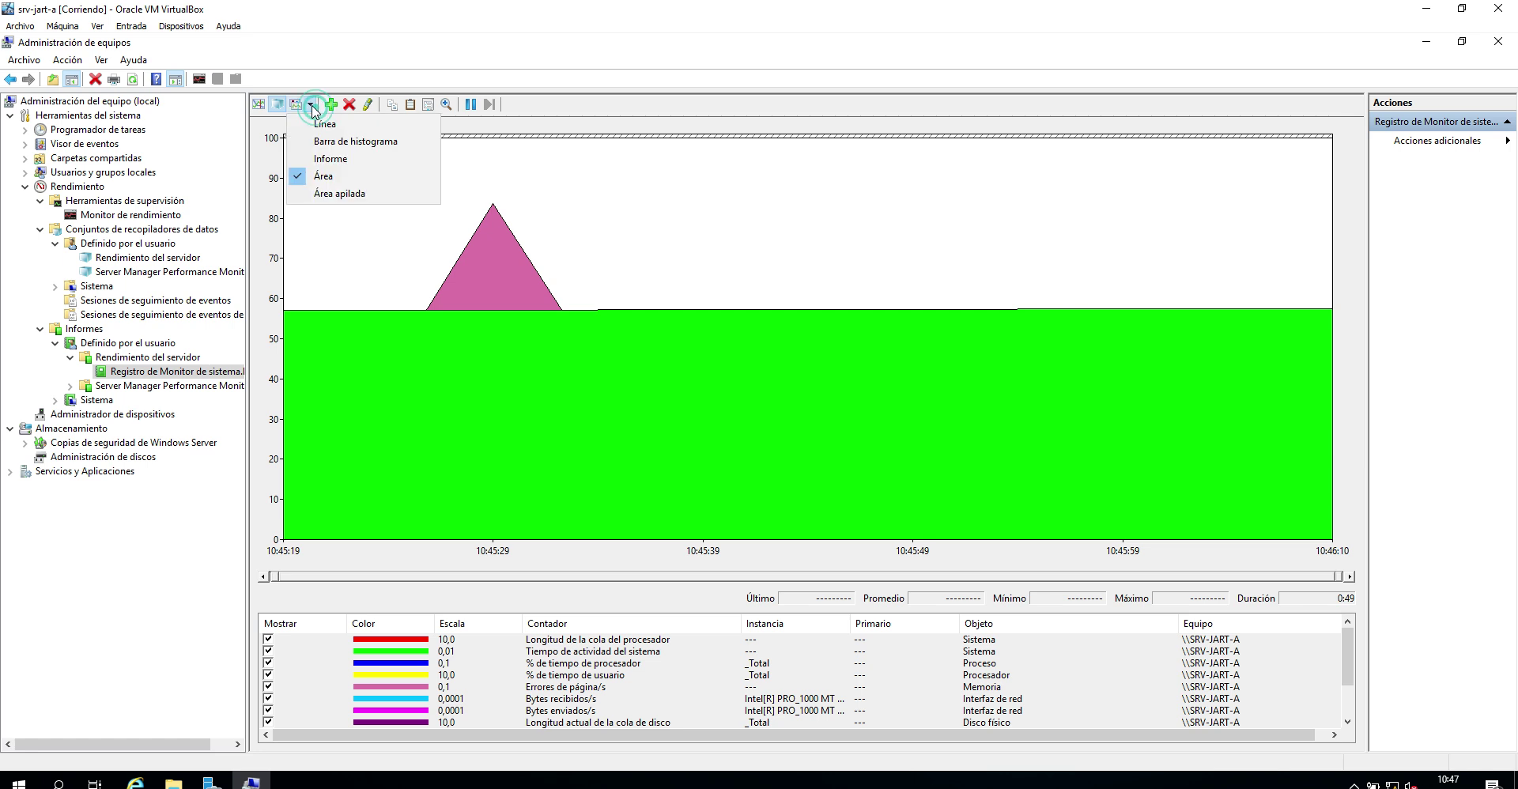
pyautogui.click(326, 158)
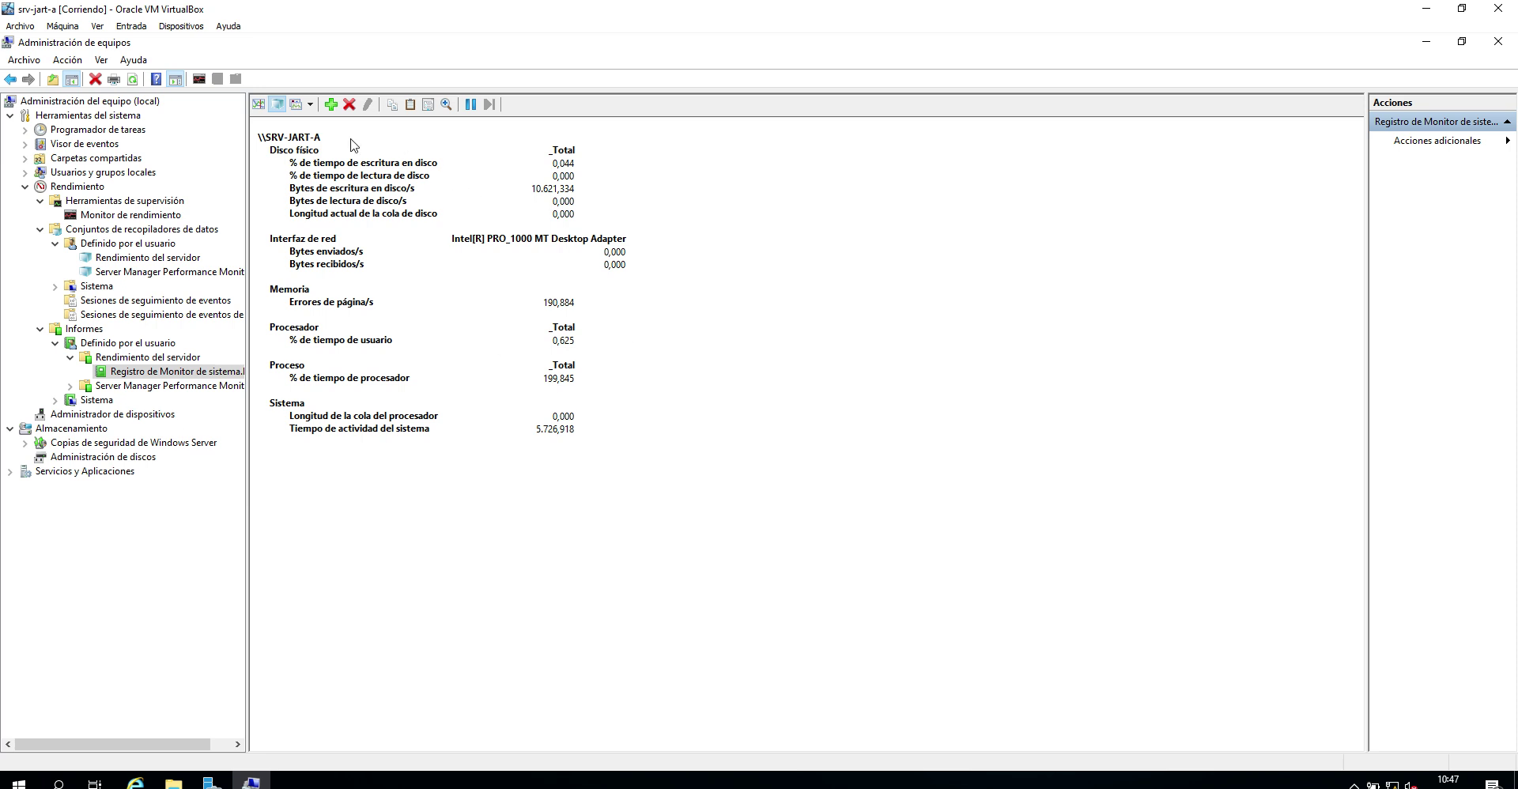
pyautogui.click(309, 104)
pyautogui.click(355, 196)
pyautogui.click(310, 104)
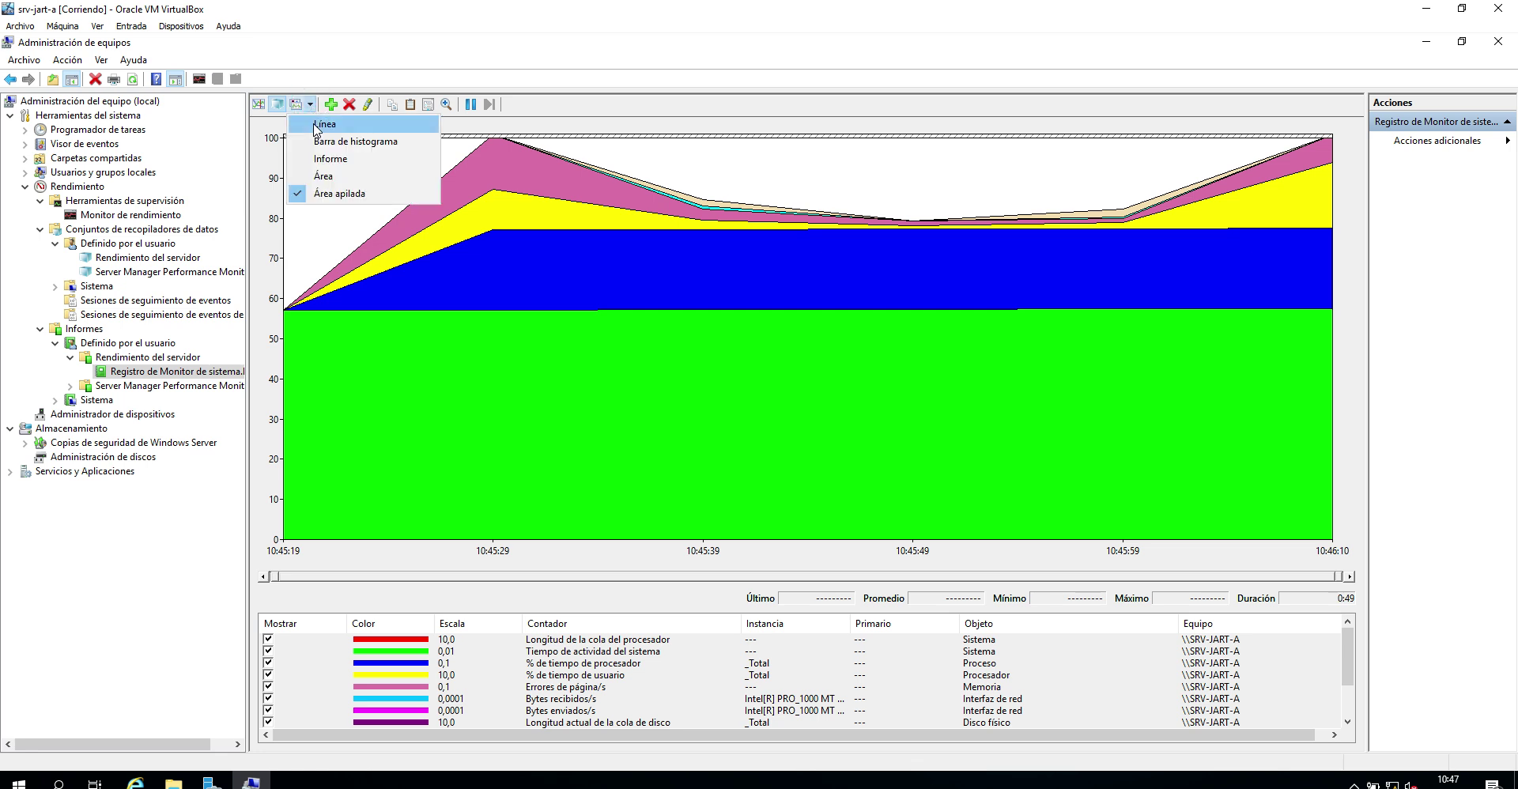
pyautogui.click(316, 141)
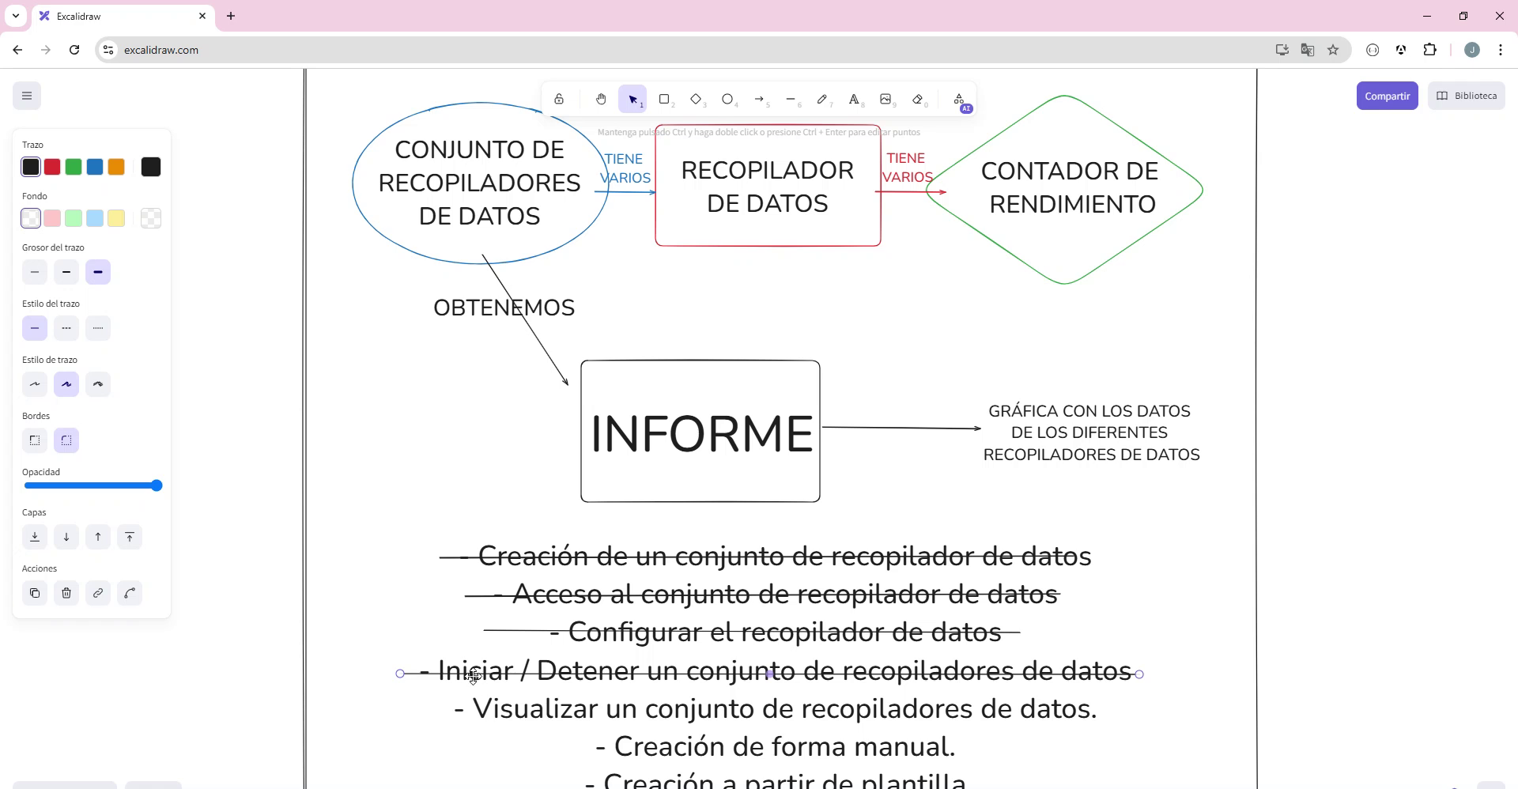
# Strike through the "Visualizar un conjunto de recopiladores de datos" item in the Excalidraw diagram and level the line's left end
pyautogui.scroll(-1, 483, 679)
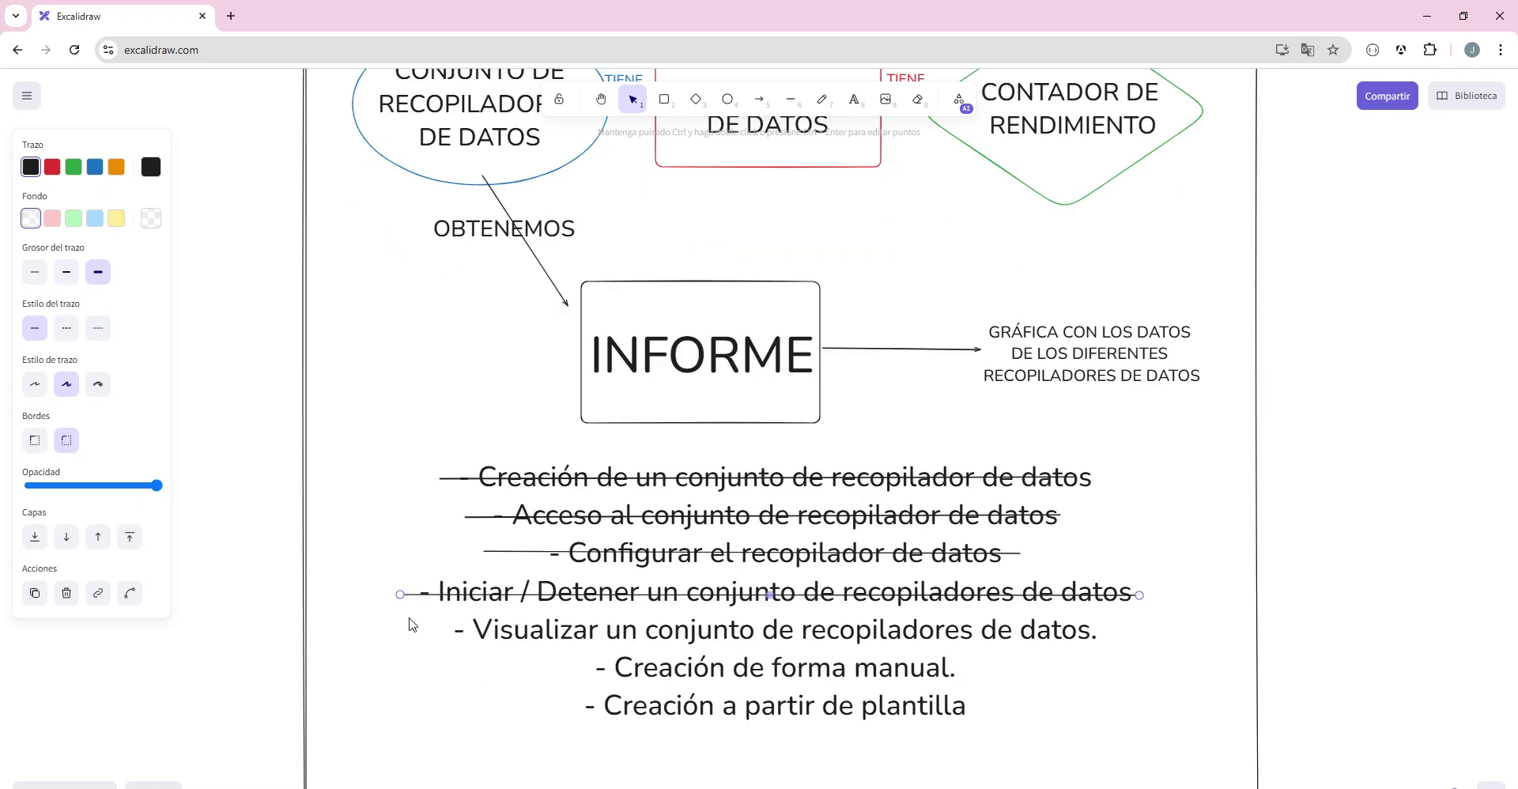
pyautogui.click(781, 99)
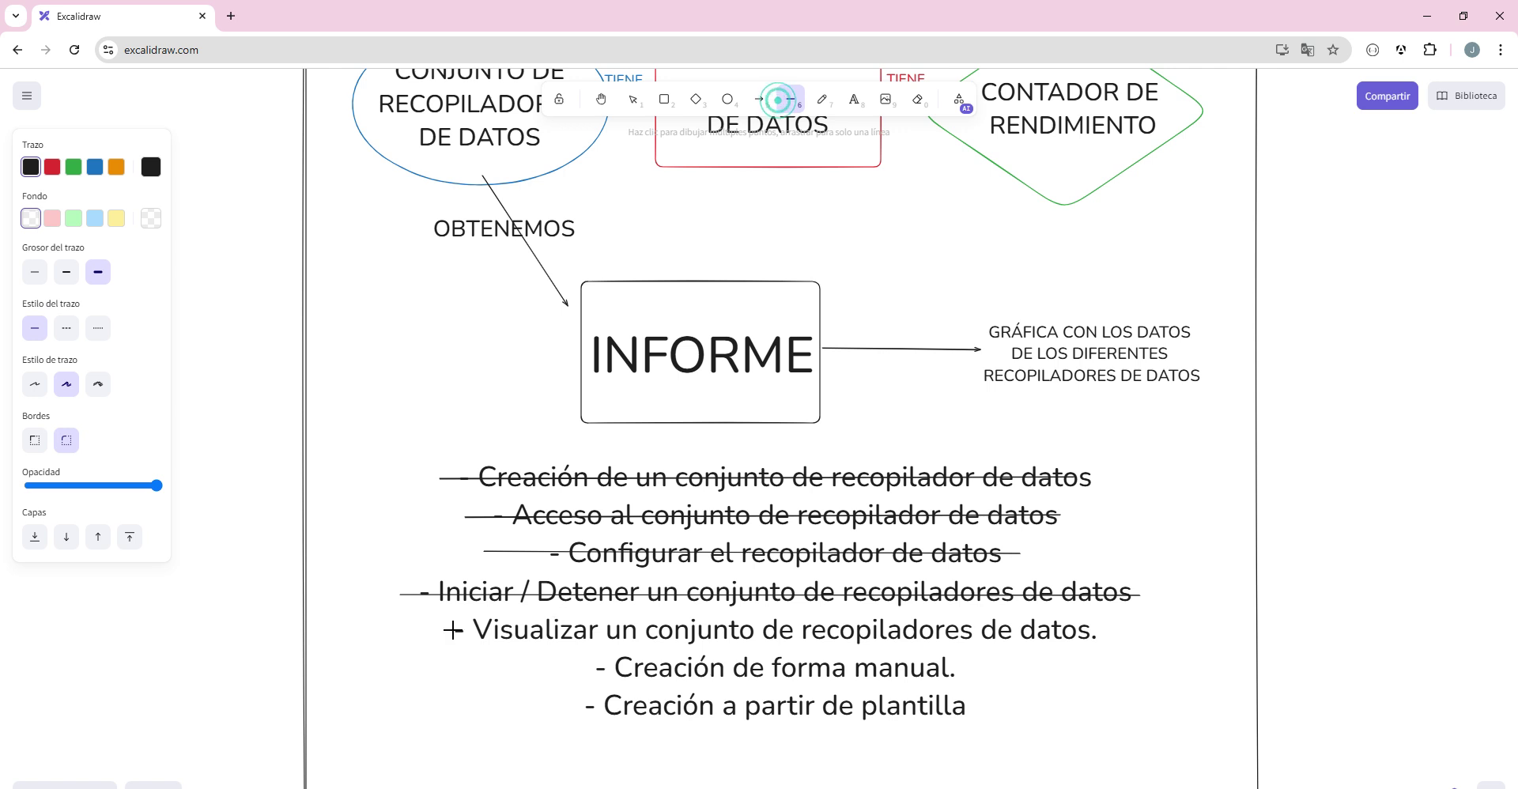
pyautogui.moveTo(426, 638); pyautogui.dragTo(1109, 632)
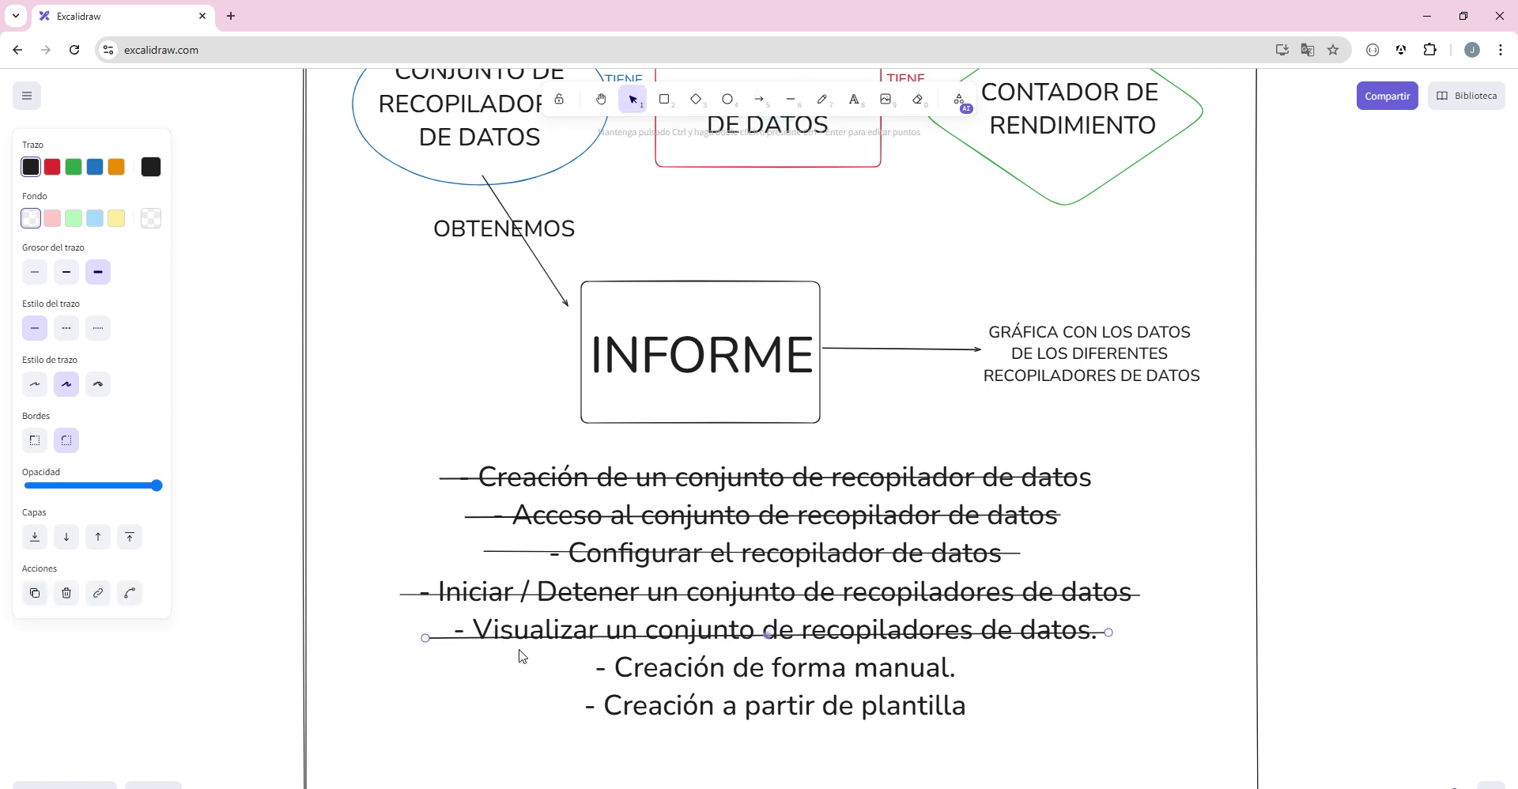
pyautogui.moveTo(426, 637); pyautogui.dragTo(425, 631)
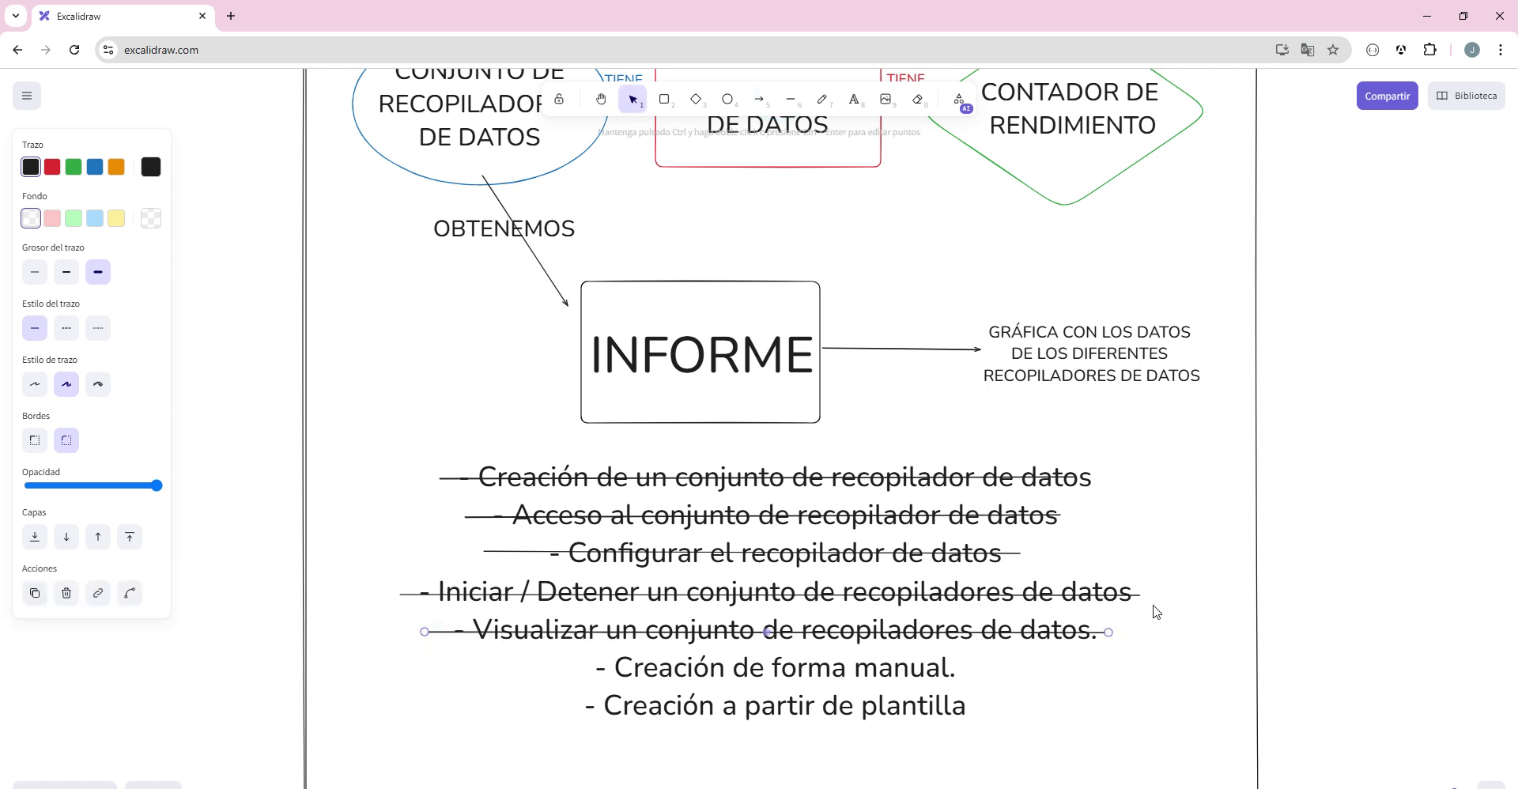
# Return to the Windows Server virtual machine and view the live Monitor de rendimiento graph
pyautogui.click(1427, 16)
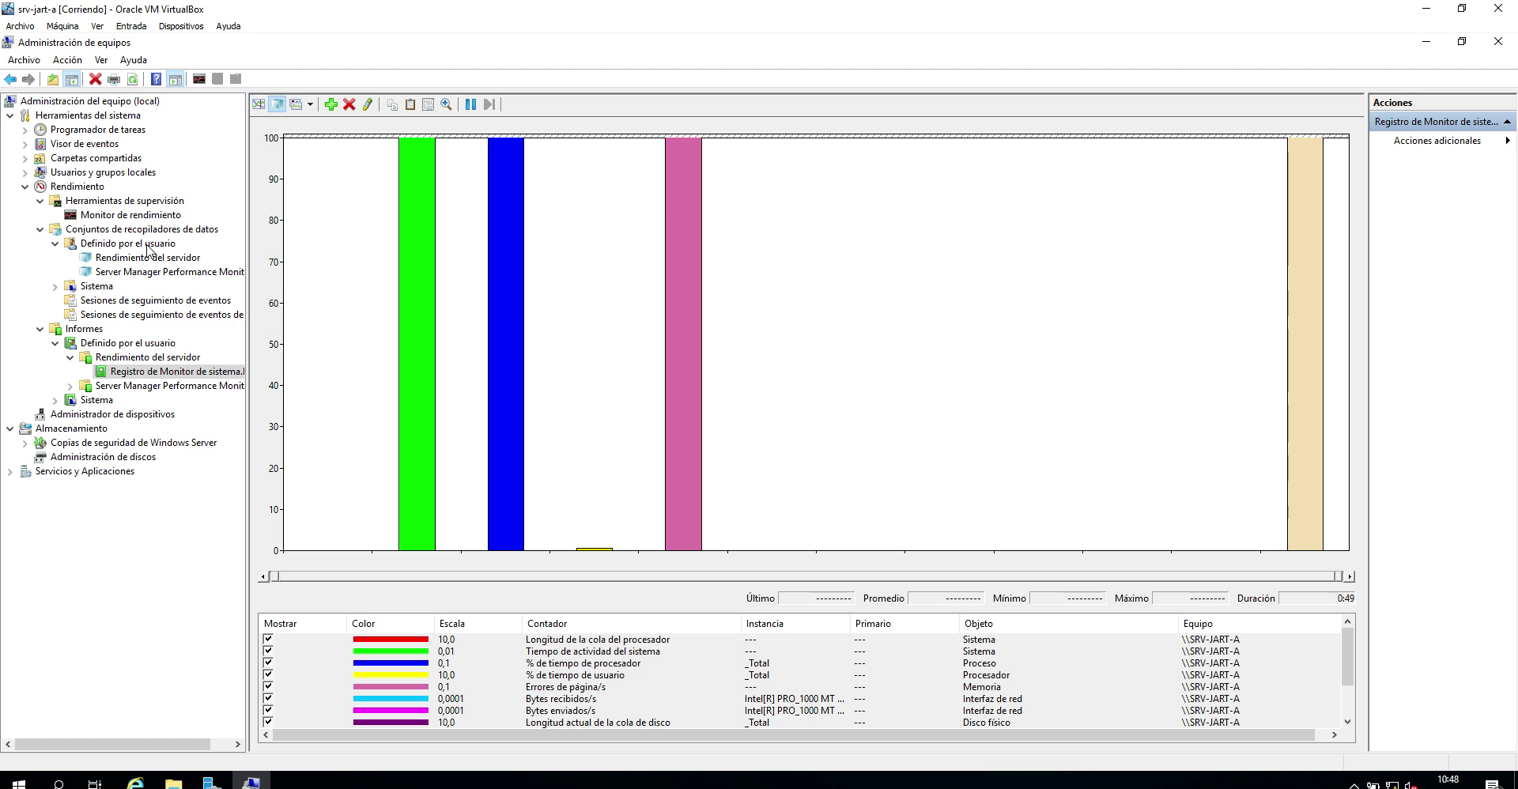
pyautogui.click(143, 229)
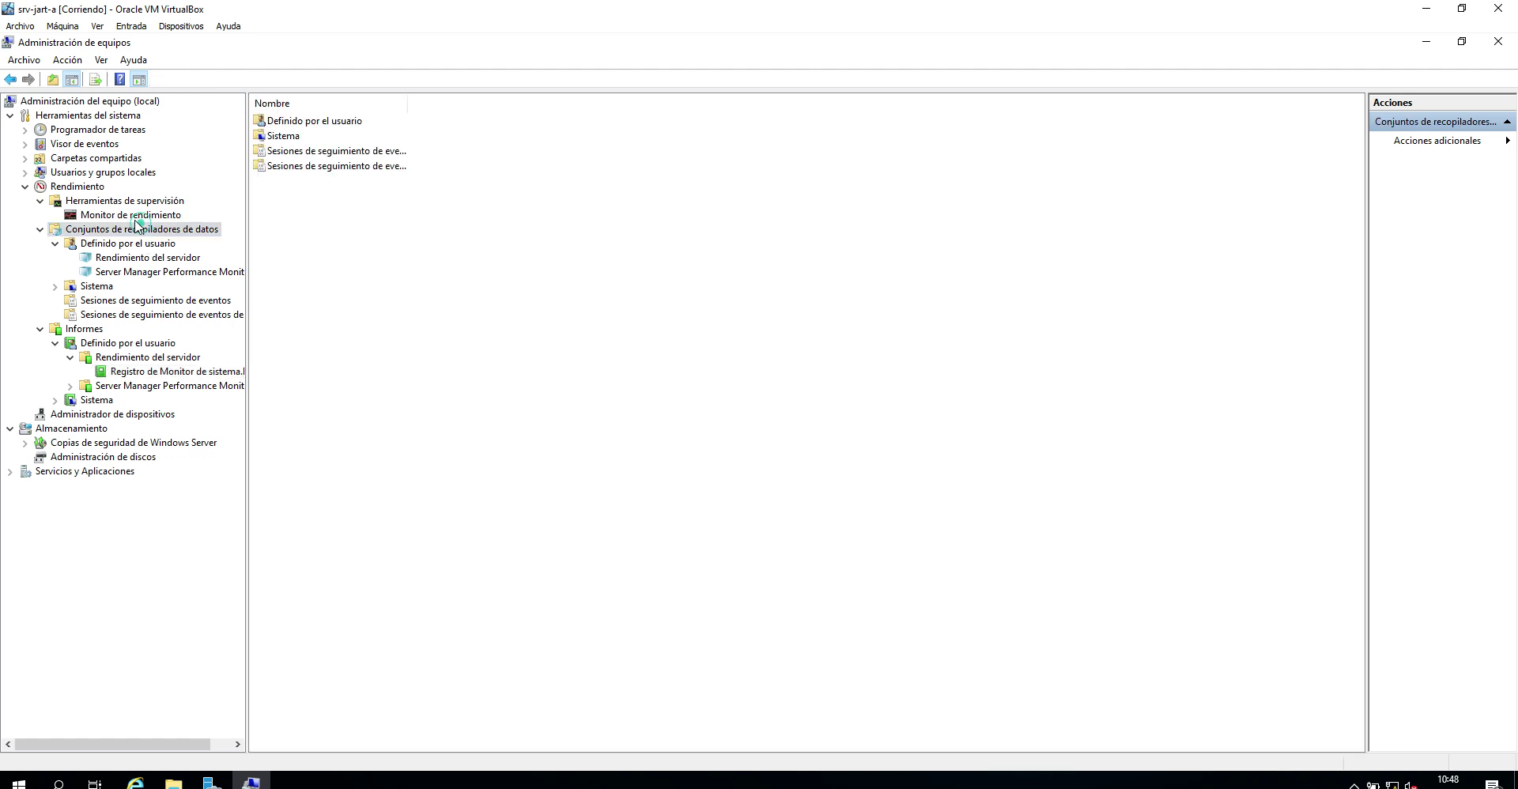
pyautogui.click(127, 216)
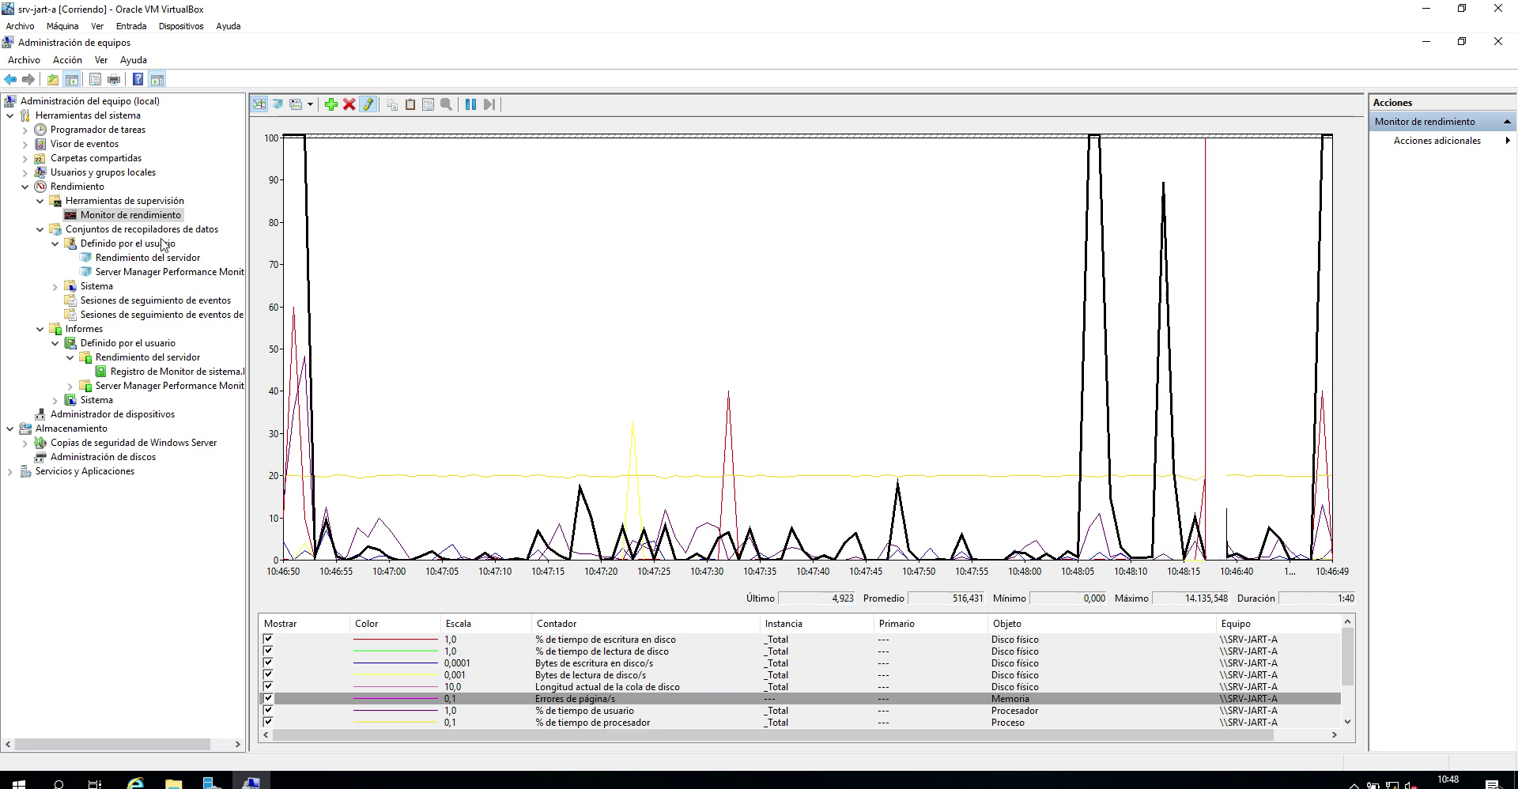
# Start a new user-defined data collector set and choose to create it manually (advanced)
pyautogui.rightClick(145, 250)
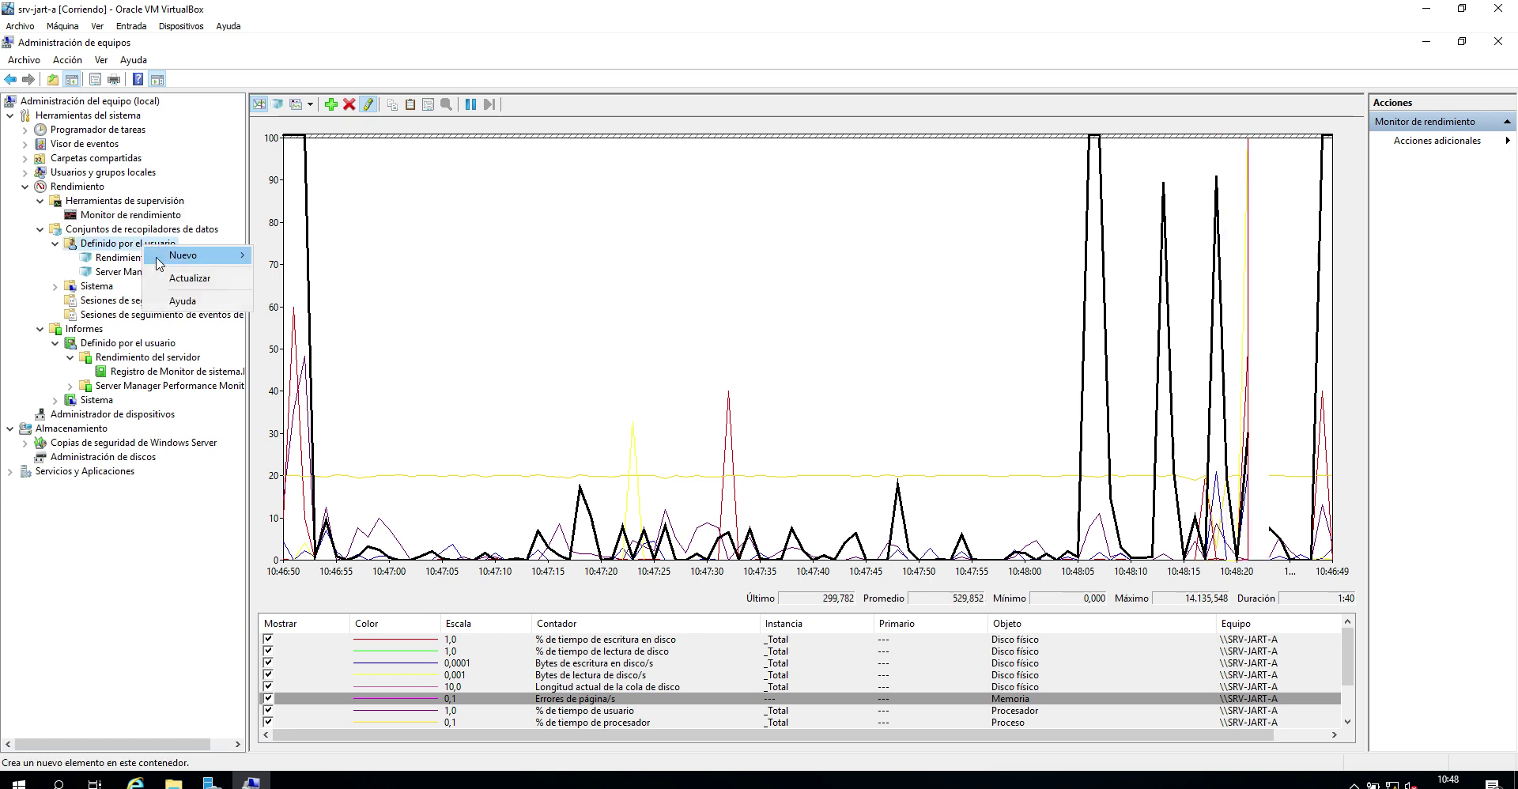
pyautogui.moveTo(157, 263)
pyautogui.click(271, 257)
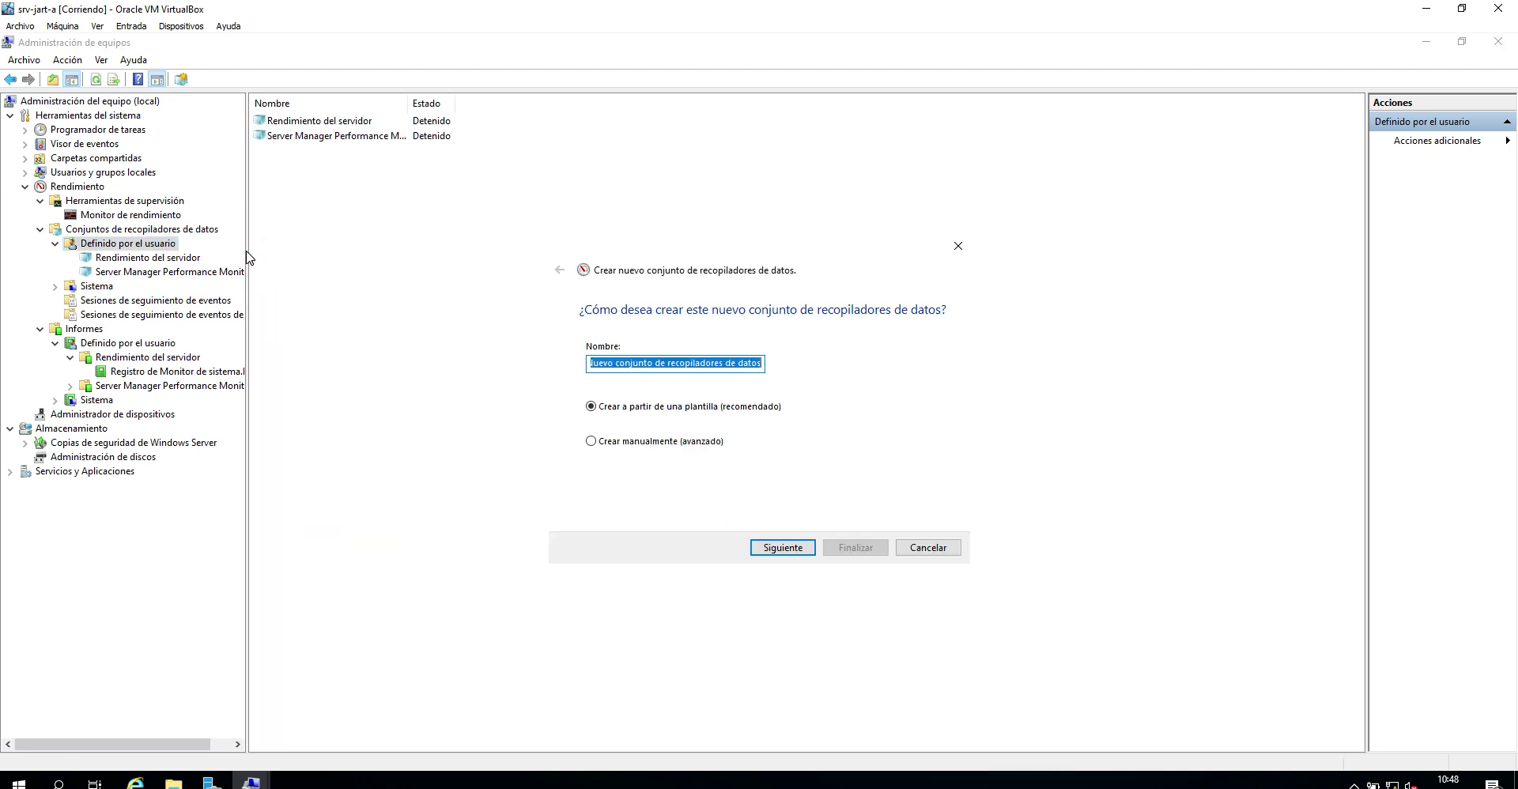
pyautogui.click(663, 442)
pyautogui.click(654, 410)
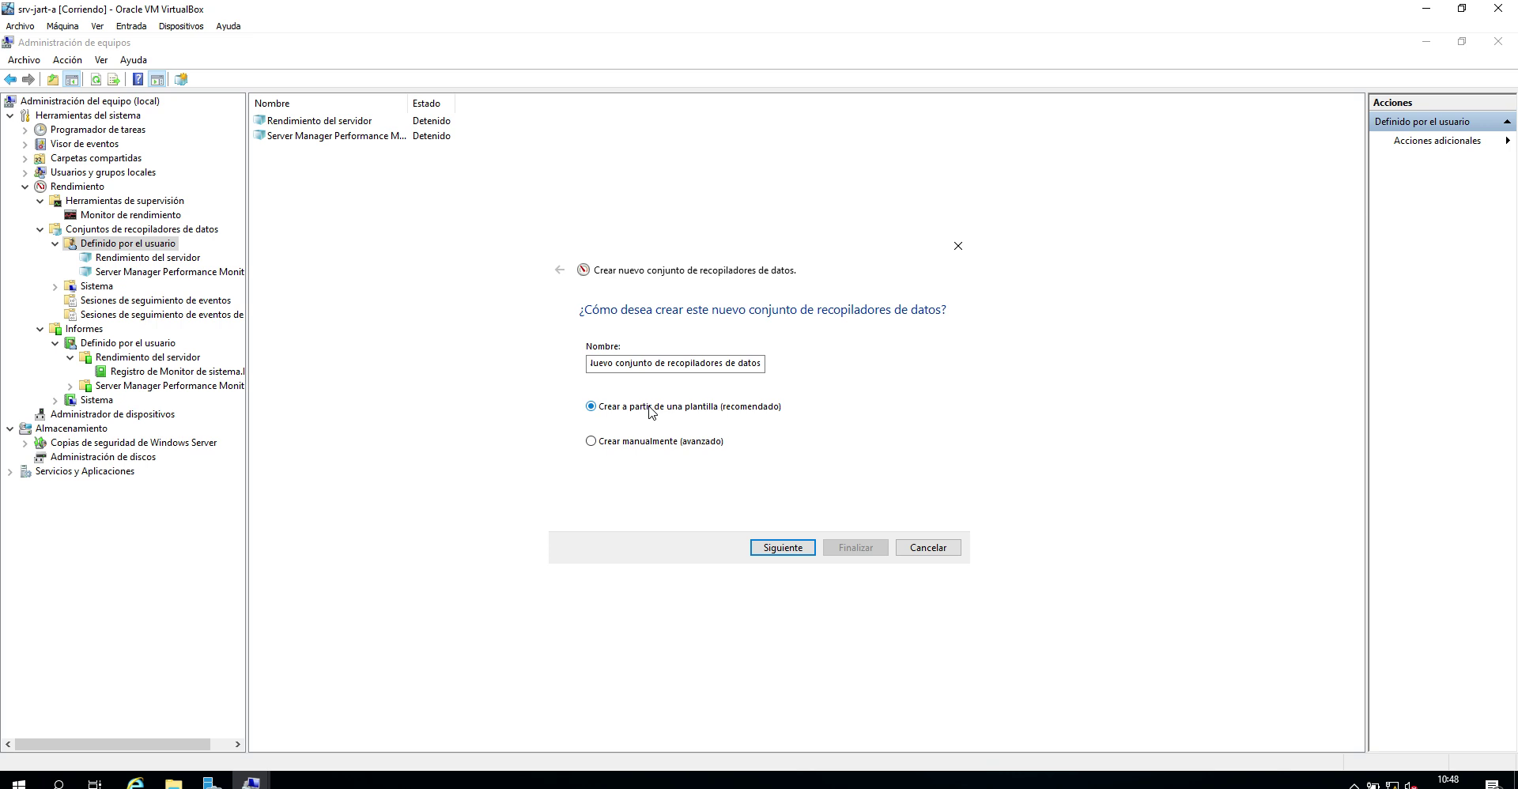
pyautogui.click(694, 441)
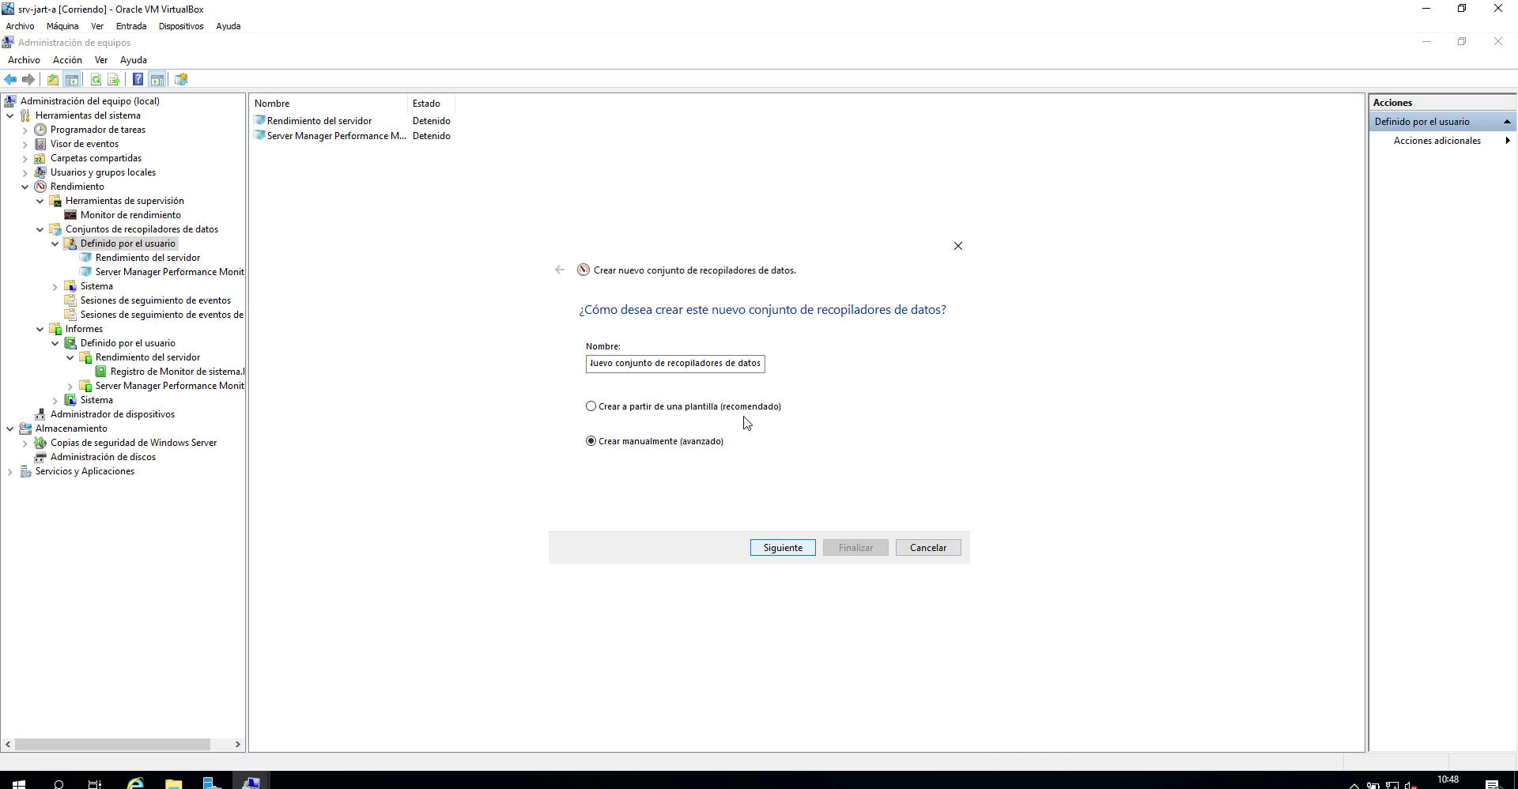
# Name the set "Conjunto de recopilador manual" and include Contador de rendimiento as its data log type
pyautogui.doubleClick(695, 363)
pyautogui.click(708, 365)
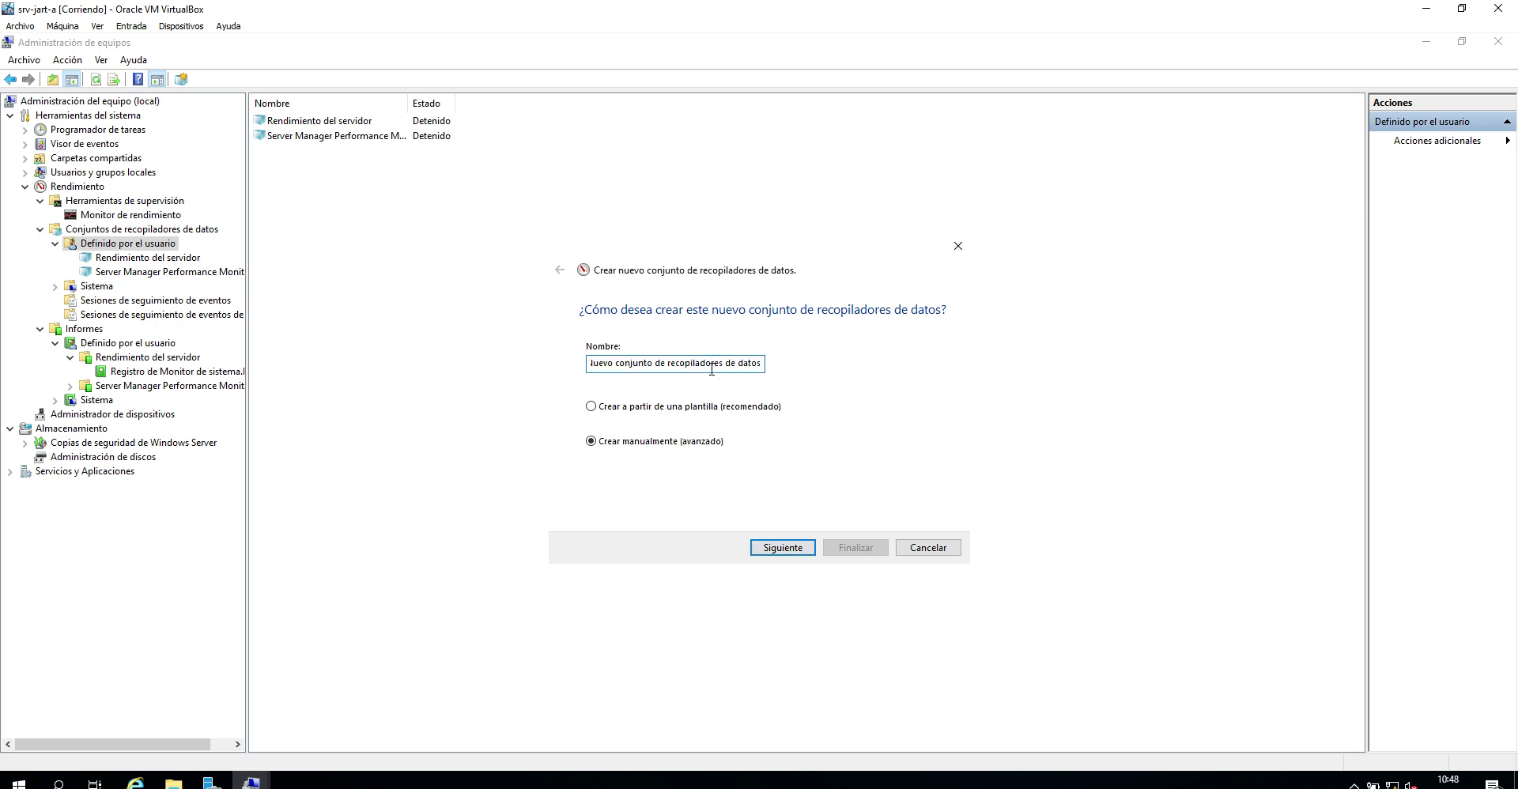
pyautogui.tripleClick(712, 365)
pyautogui.write('Conjunto de recopilador manua')
pyautogui.click(797, 551)
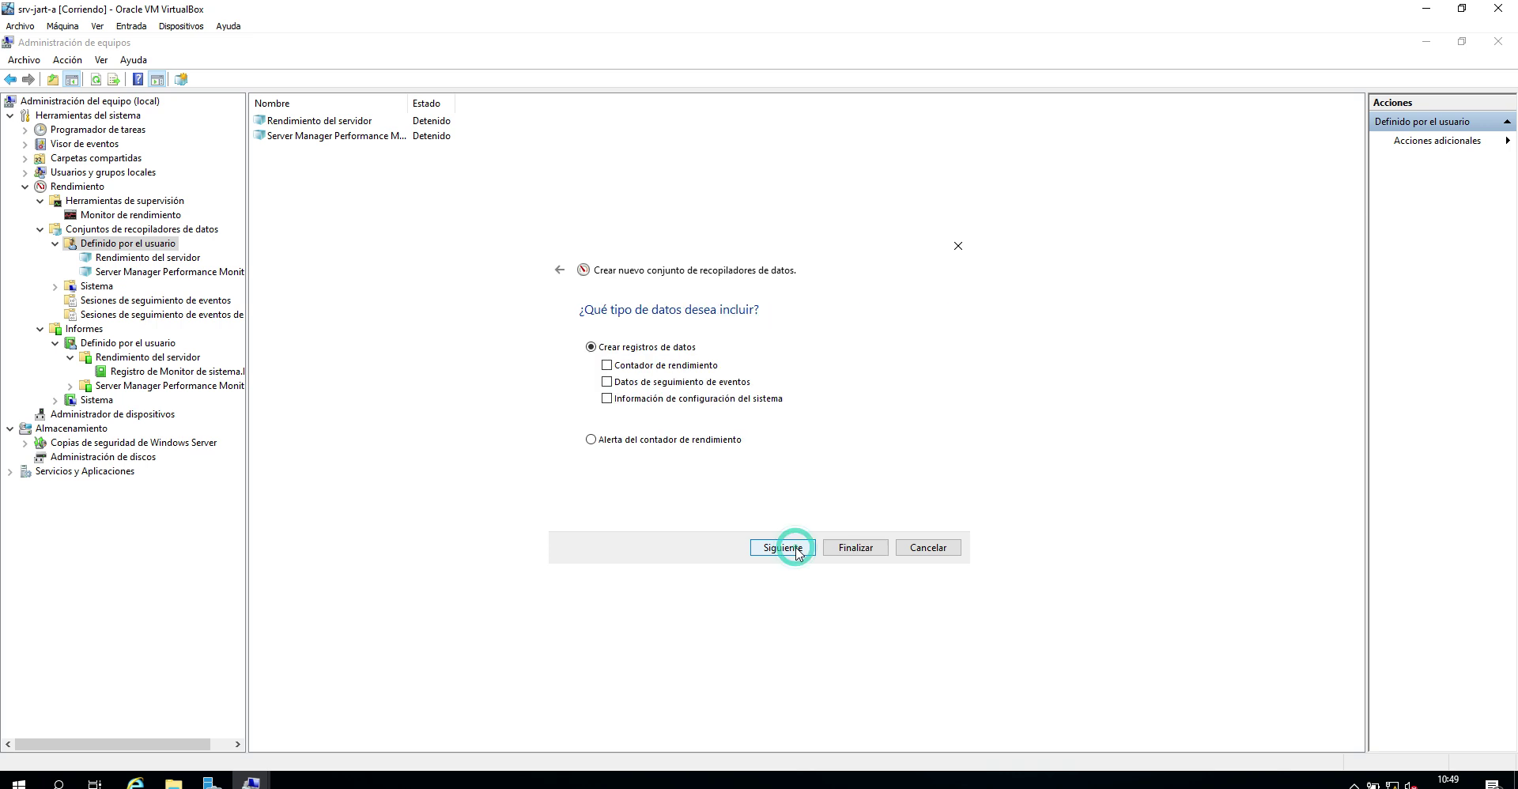
pyautogui.click(640, 366)
pyautogui.click(777, 549)
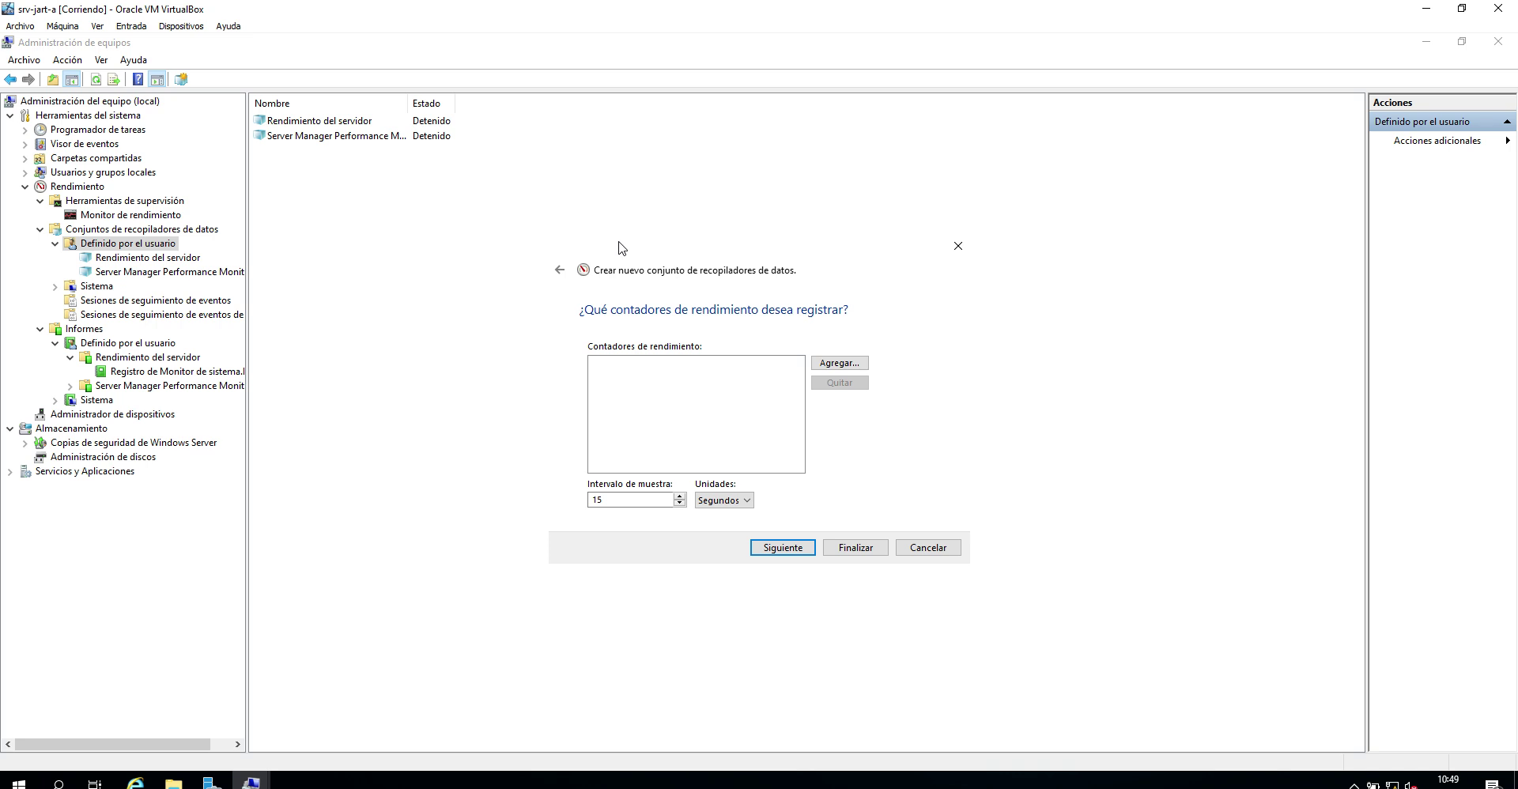
# Add the Proceso counters % de tiempo de procesador and Errores de página/s for the _Total instance
pyautogui.click(822, 365)
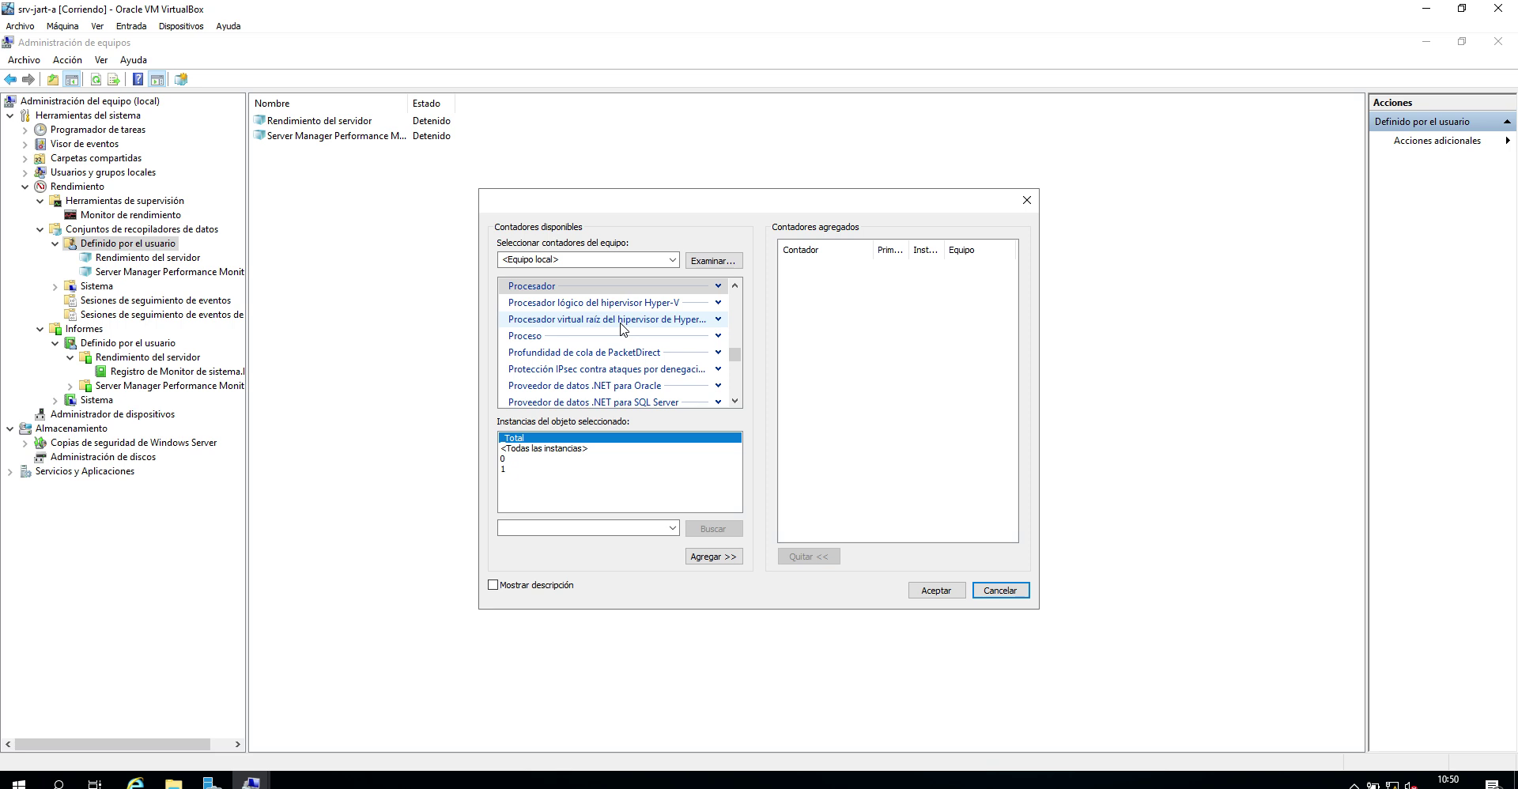
pyautogui.scroll(1, 626, 329)
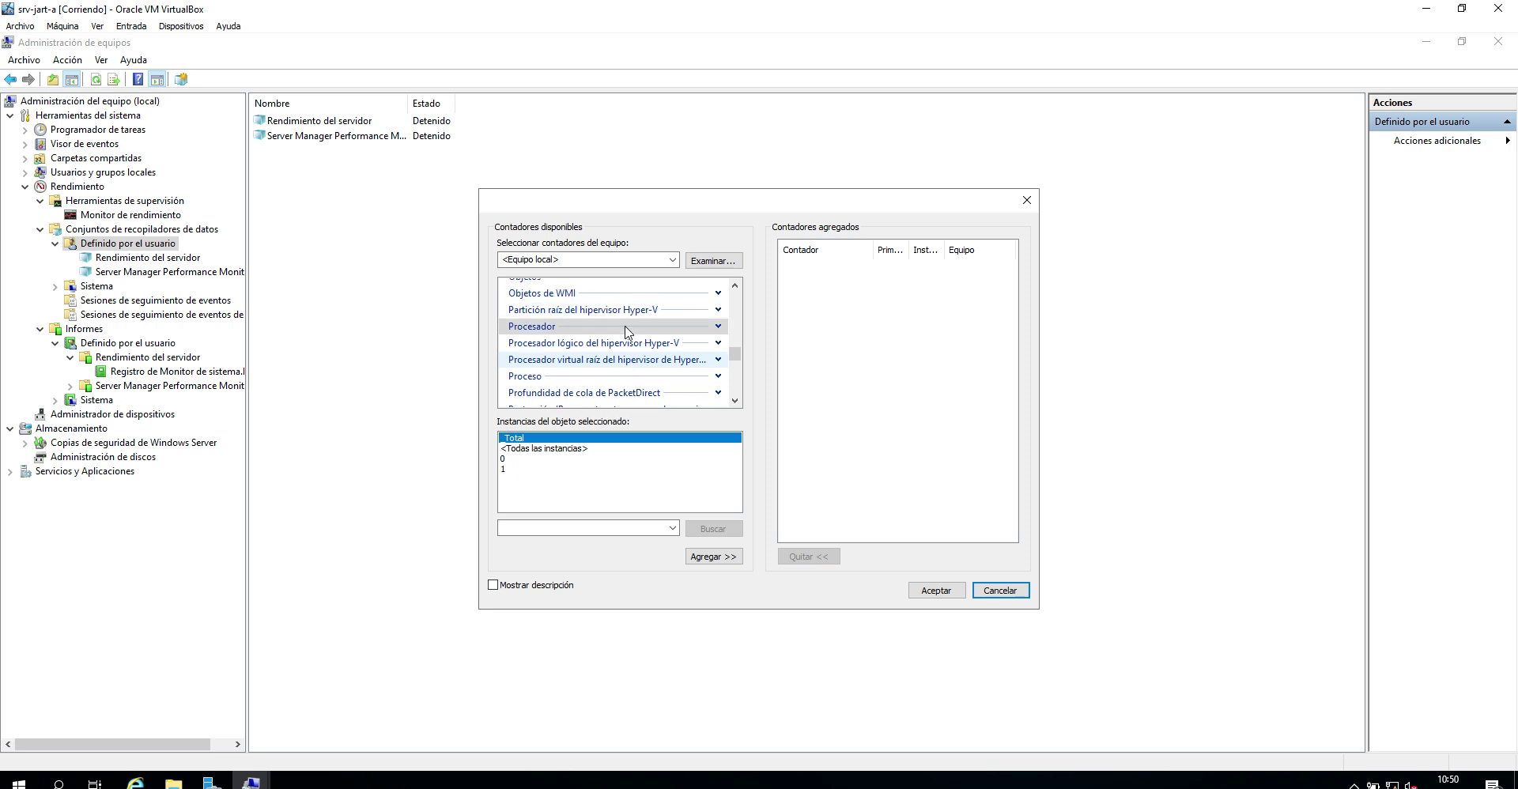
pyautogui.click(718, 376)
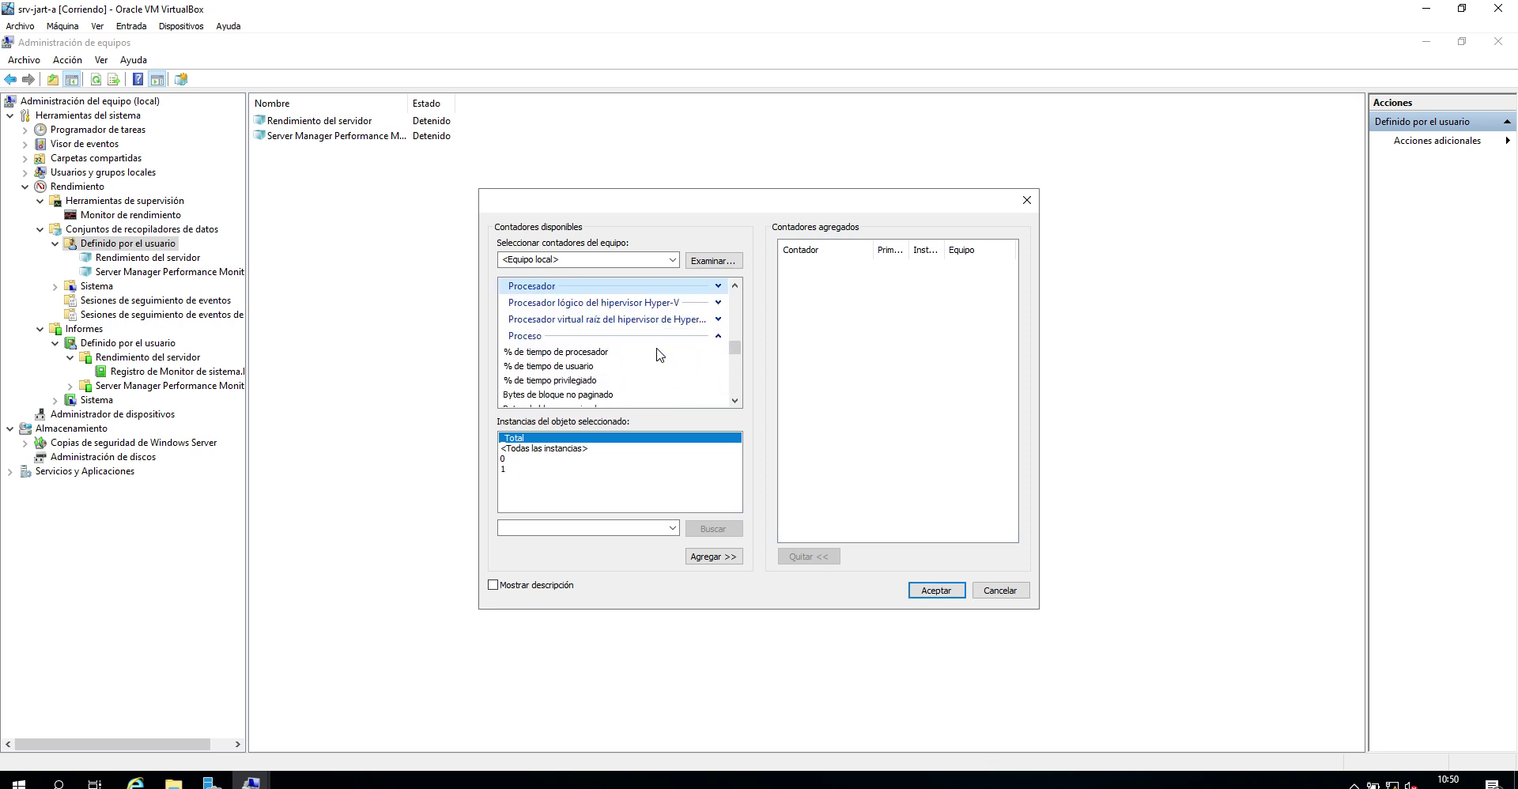
pyautogui.click(647, 352)
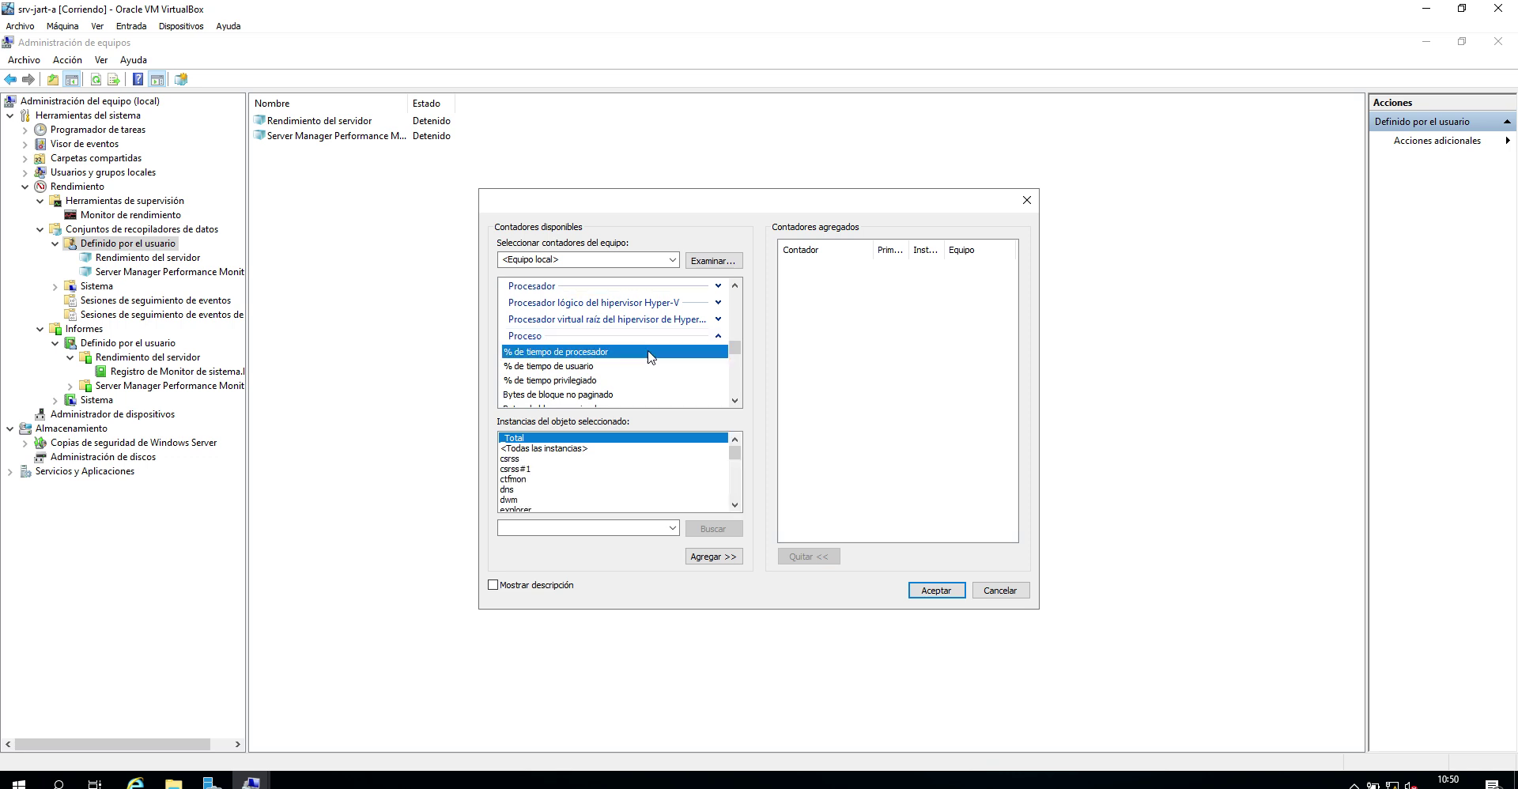
pyautogui.scroll(-3, 652, 371)
pyautogui.scroll(-2, 653, 384)
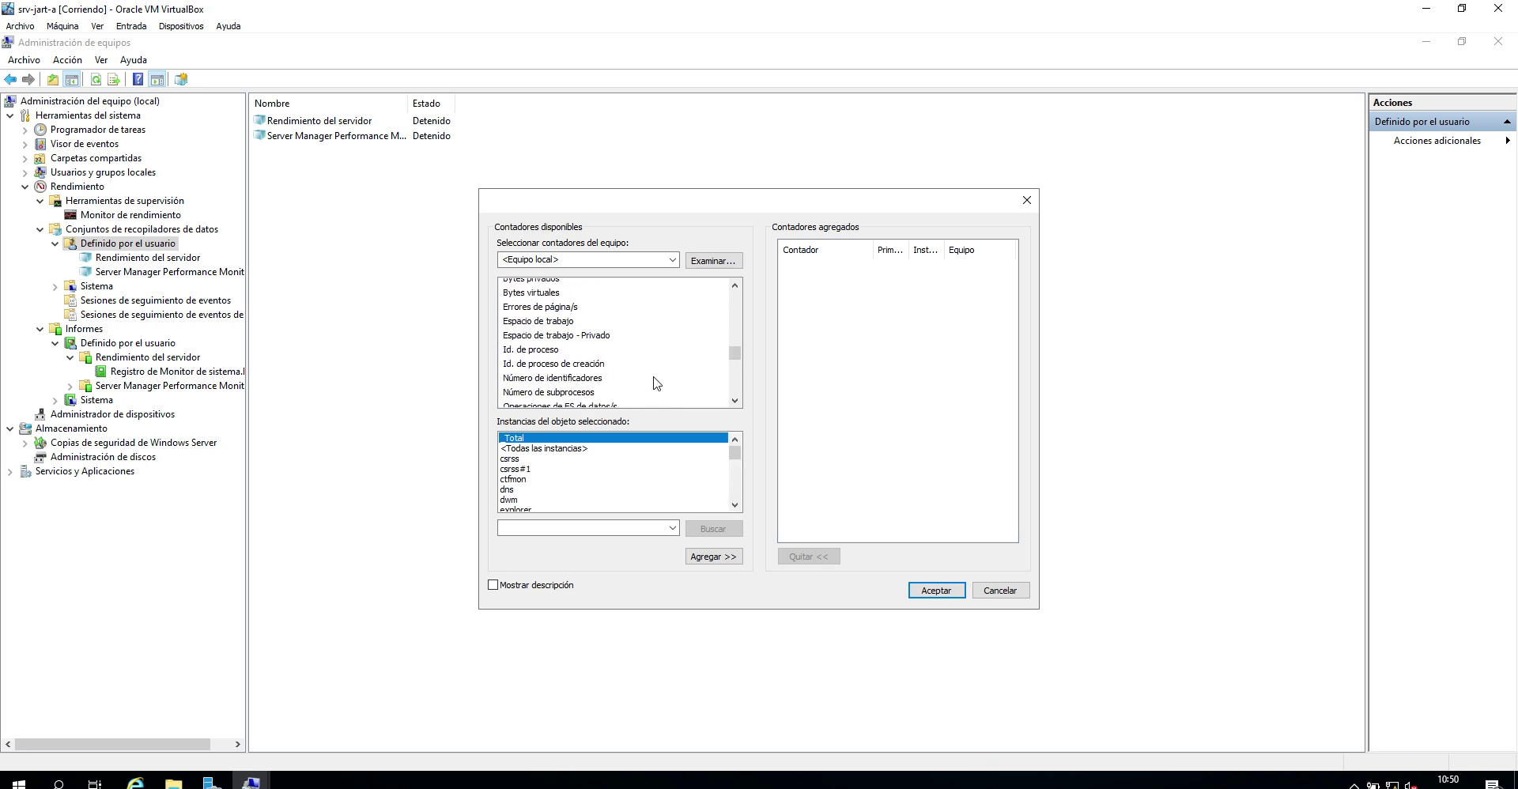
pyautogui.click(619, 307)
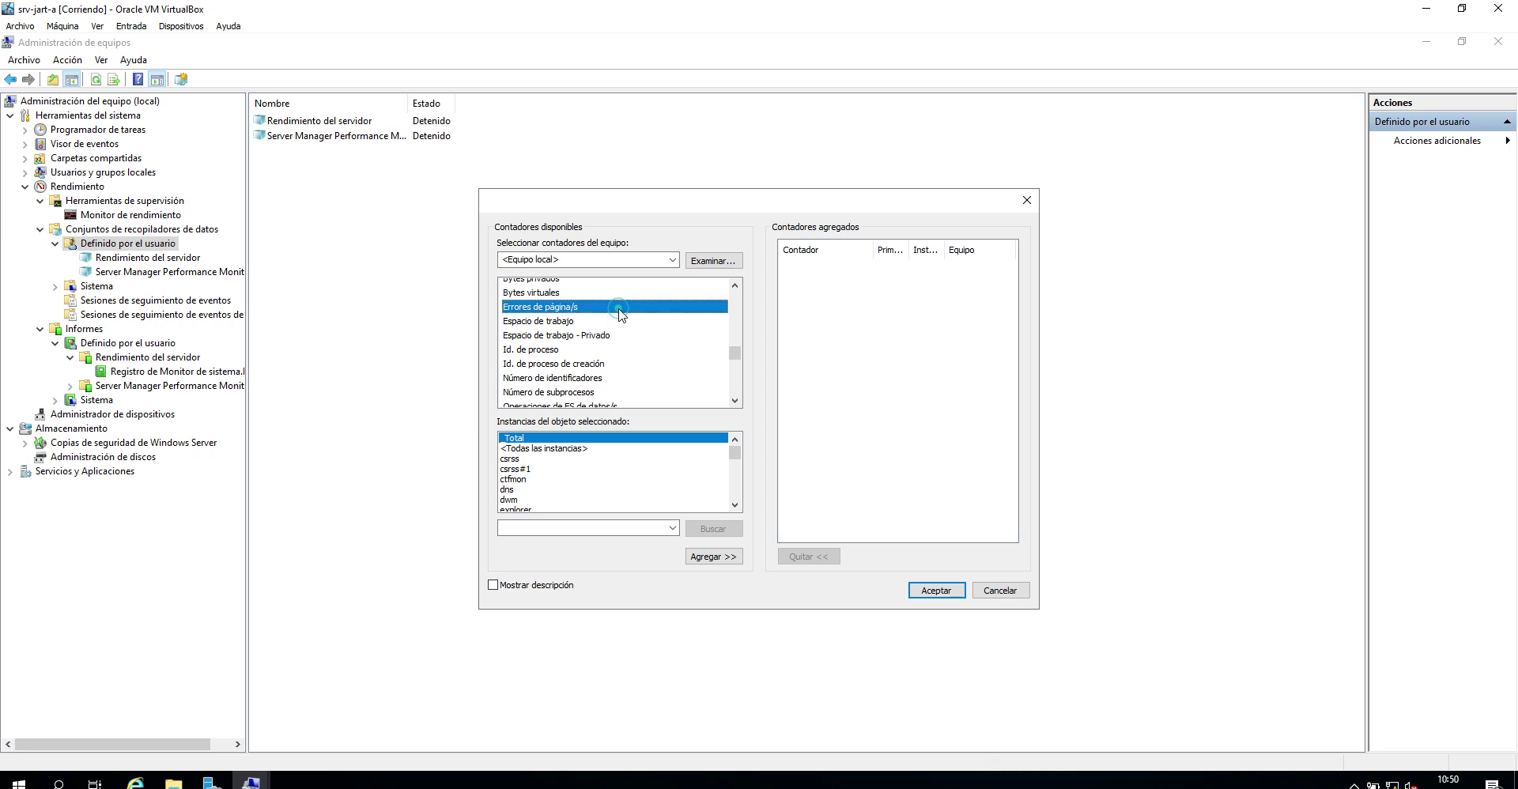
pyautogui.click(741, 558)
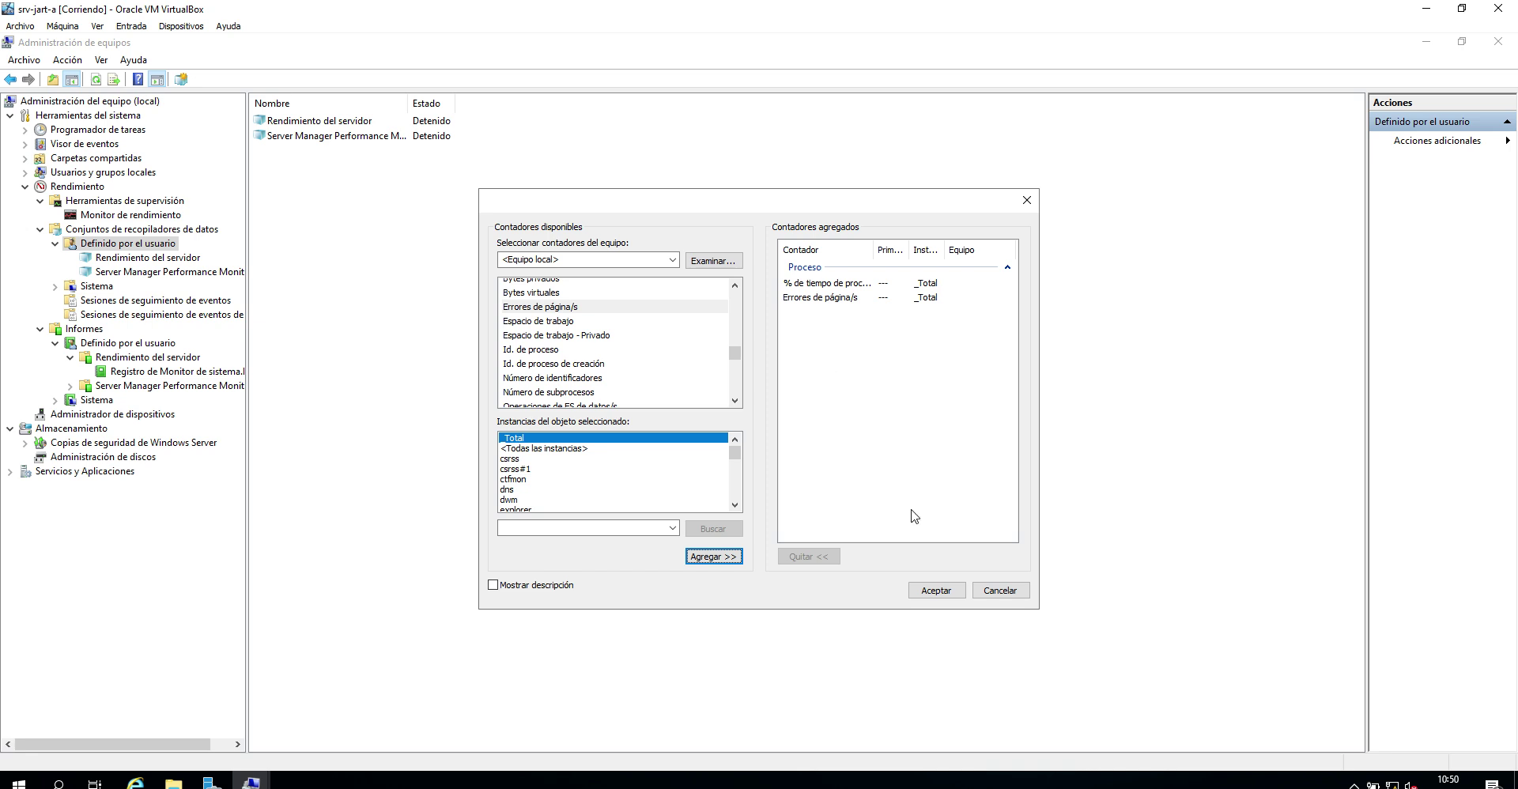
pyautogui.click(936, 591)
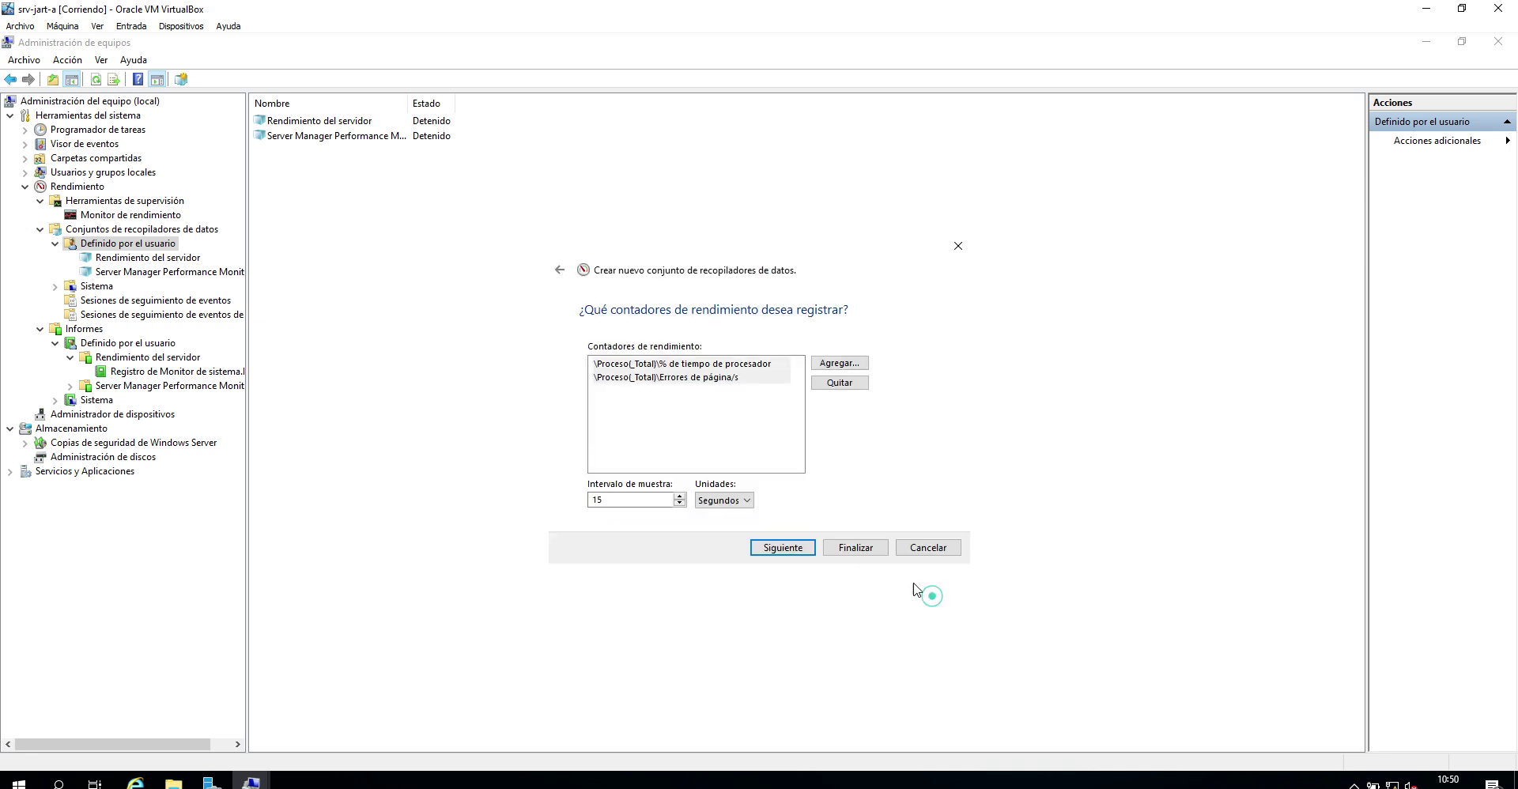
# Accept the 15-second sample interval and the default root directory for the set
pyautogui.doubleClick(650, 498)
pyautogui.click(796, 548)
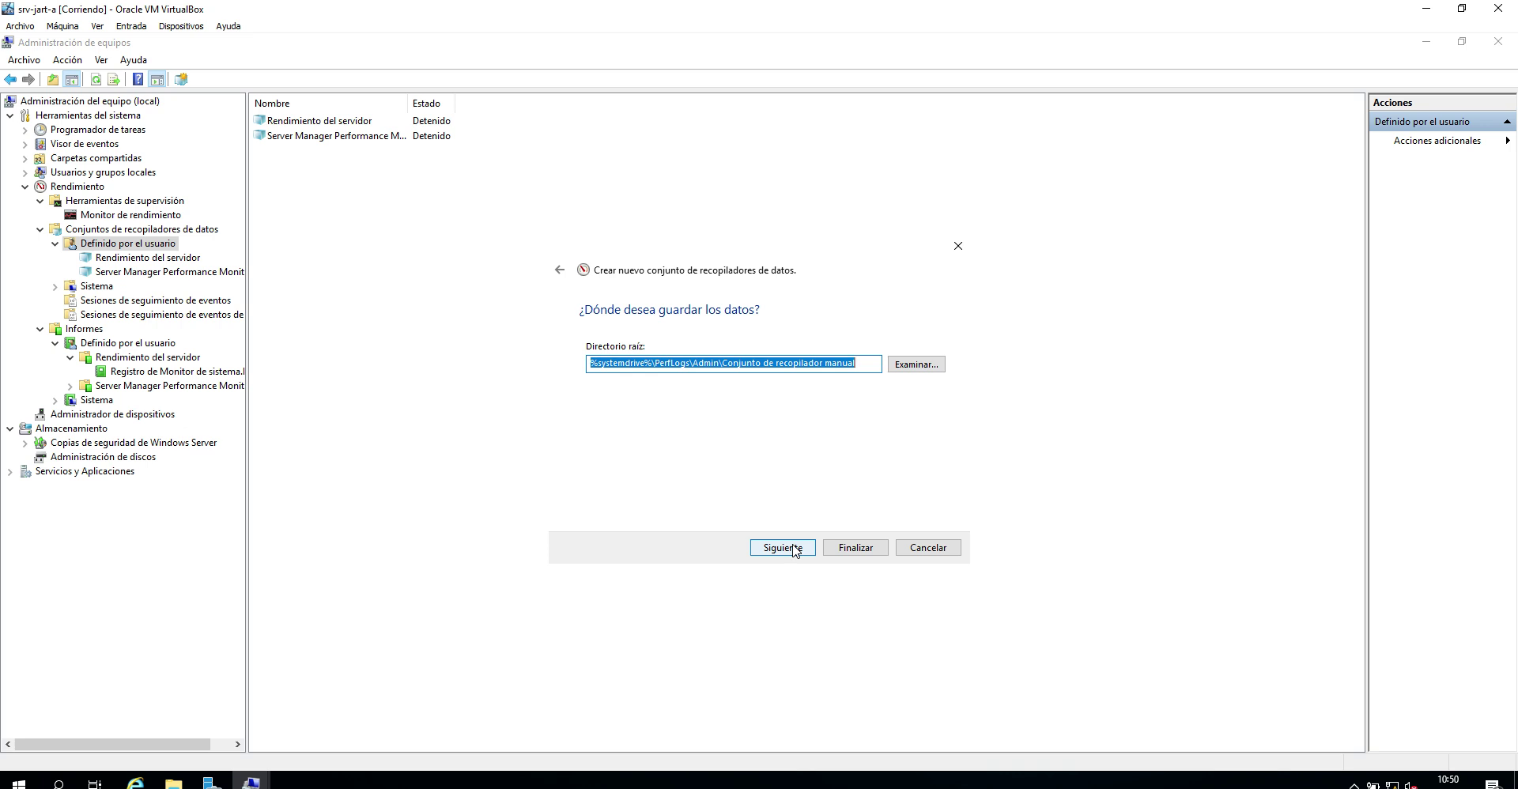
pyautogui.click(794, 547)
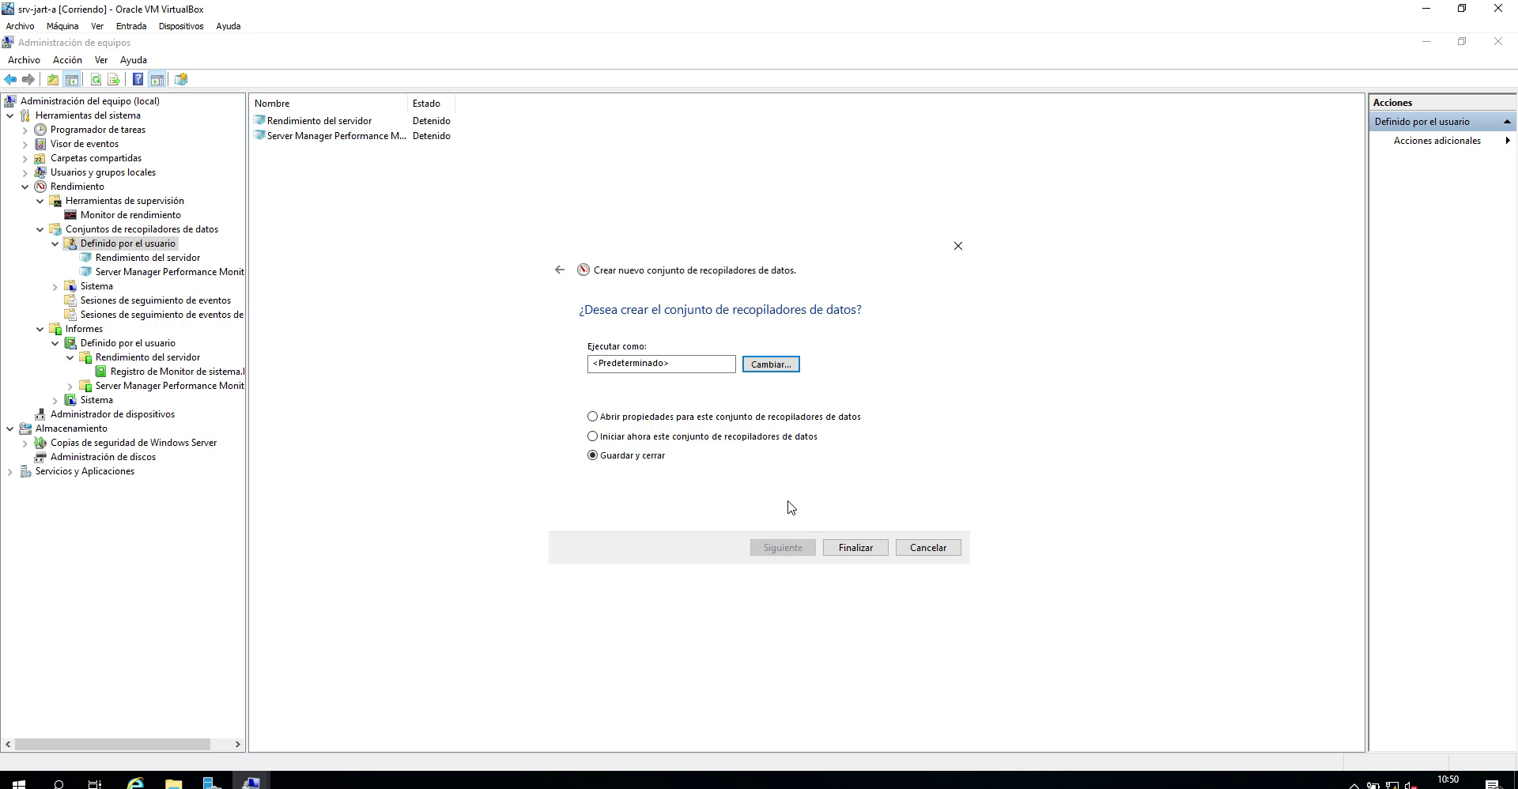
# Set the set to run as Administrador with the account password, then finish creating it with Guardar y cerrar
pyautogui.click(771, 364)
pyautogui.write('Usuario')
pyautogui.press('BackSpace')
pyautogui.press('BackSpace')
pyautogui.press('BackSpace')
pyautogui.press('BackSpace')
pyautogui.press('BackSpace')
pyautogui.press('BackSpace')
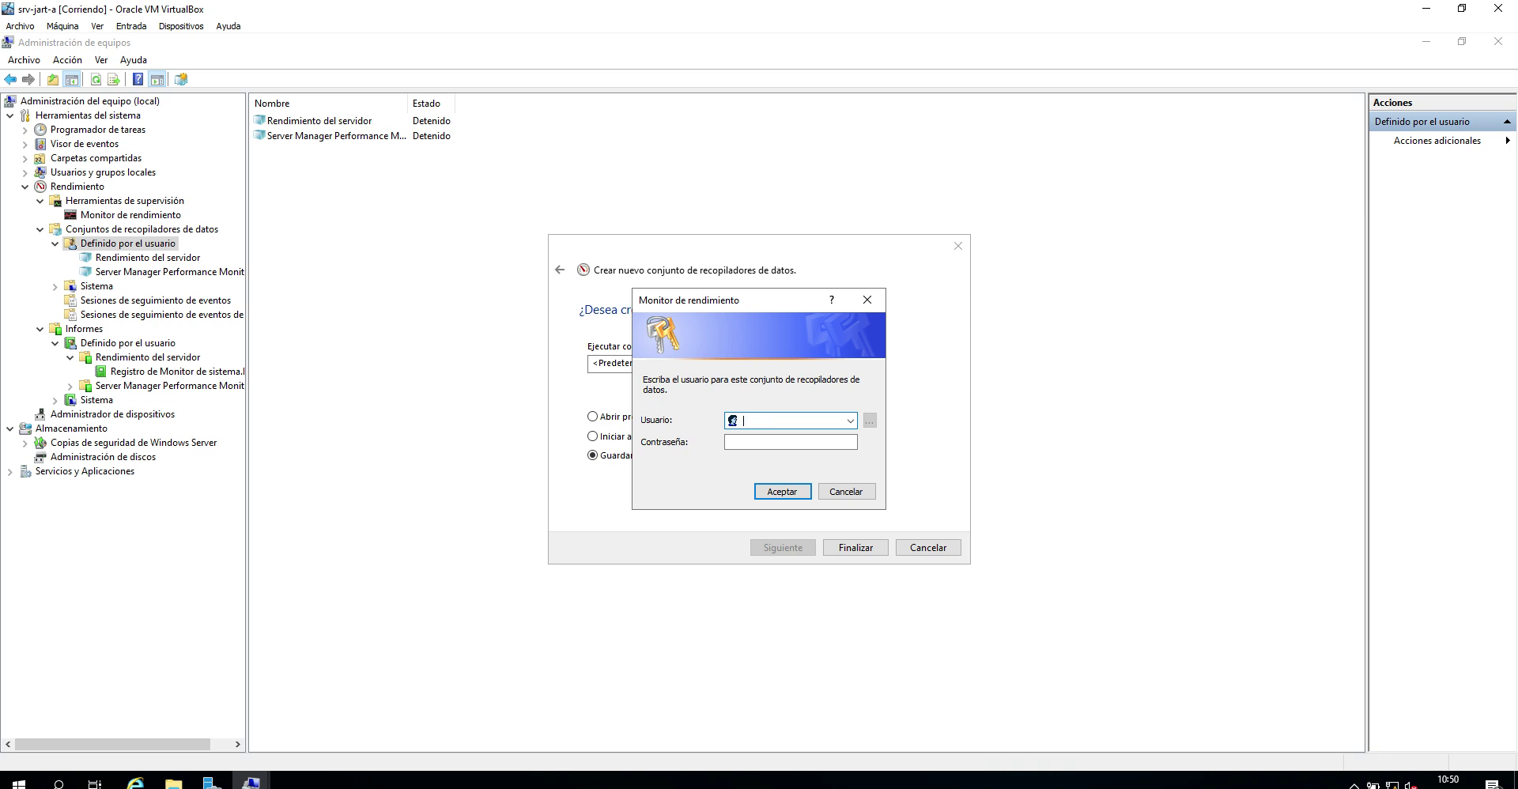
pyautogui.write('Administrad')
pyautogui.doubleClick(810, 421)
pyautogui.write('r')
pyautogui.click(843, 441)
pyautogui.doubleClick(844, 419)
pyautogui.write('Administrador')
pyautogui.press('Tab')
pyautogui.write('*********')
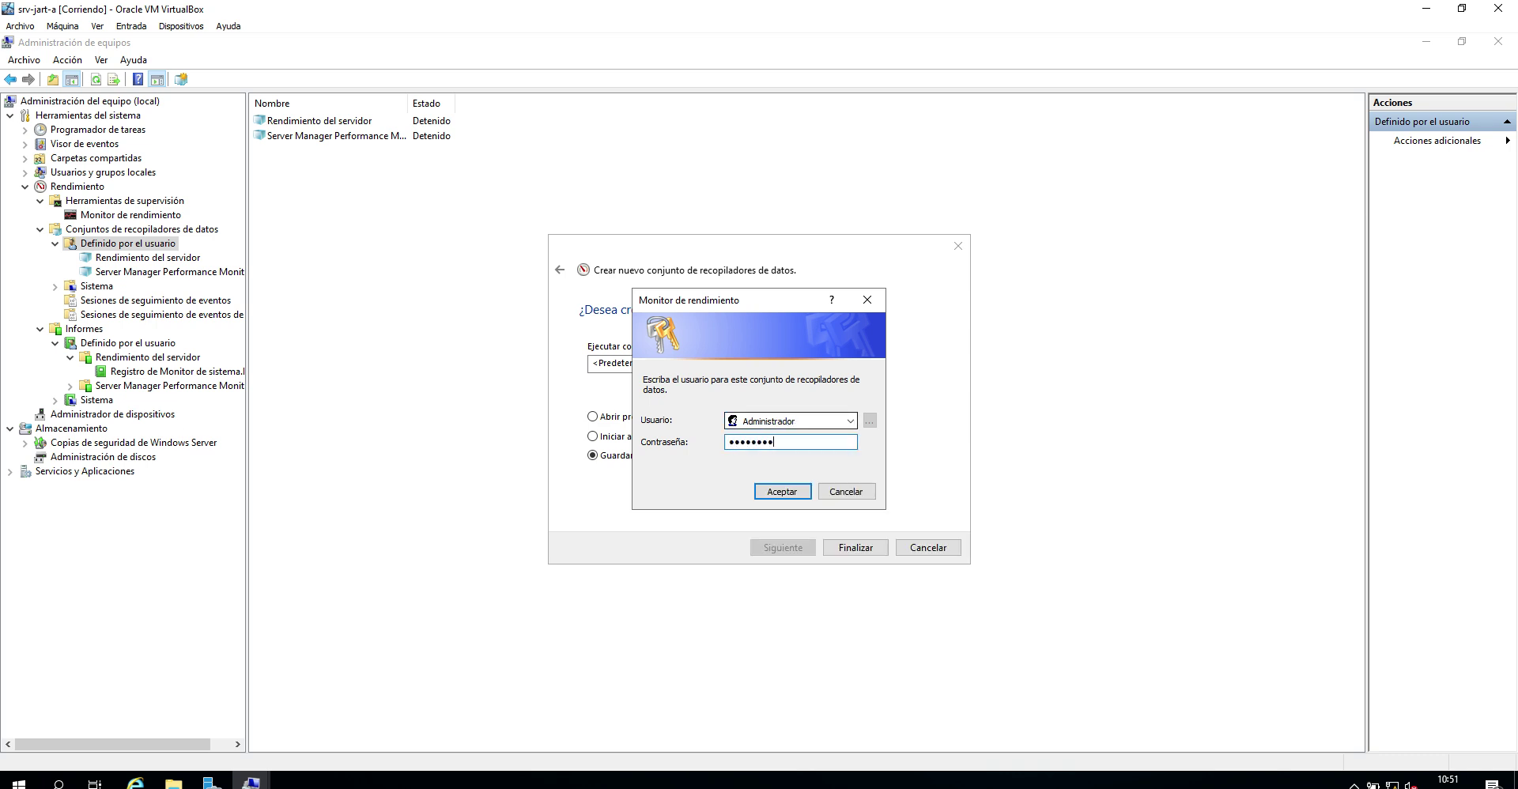
pyautogui.press('Return')
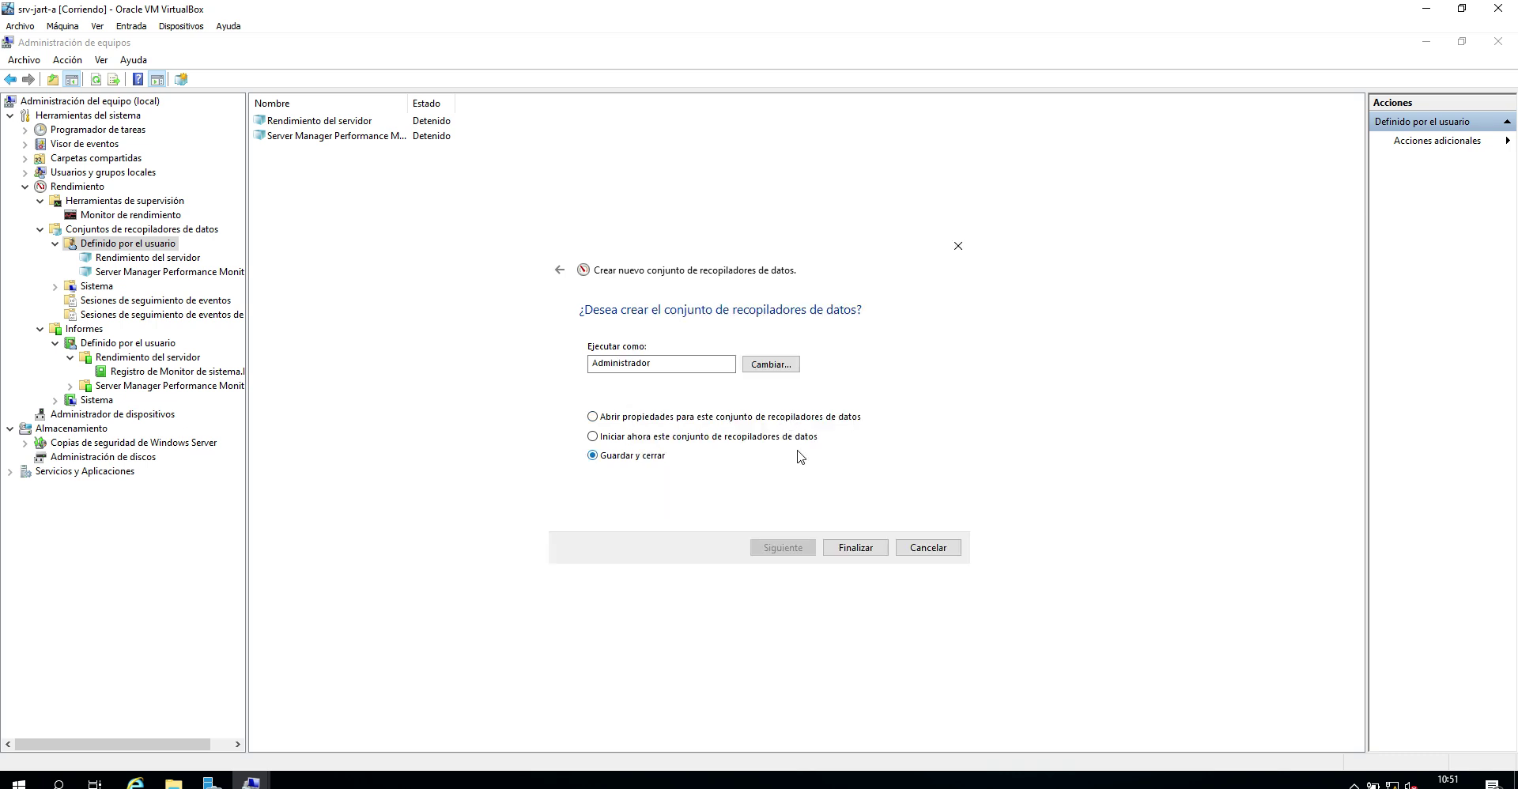
pyautogui.click(843, 547)
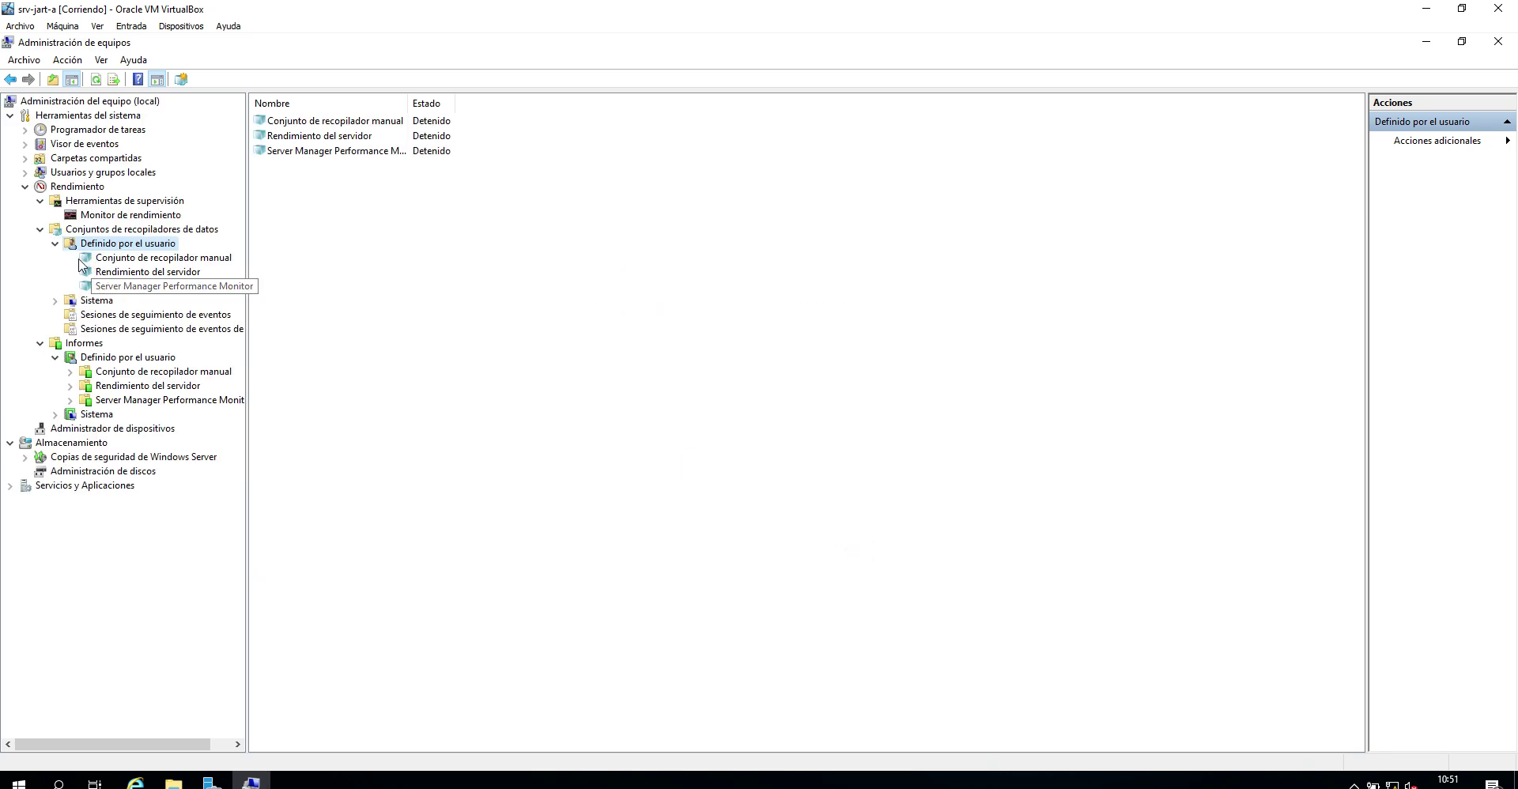
# View the contents of Conjunto de recopilador manual, its data manager properties and its report folder under Informes
pyautogui.rightClick(133, 258)
pyautogui.click(154, 259)
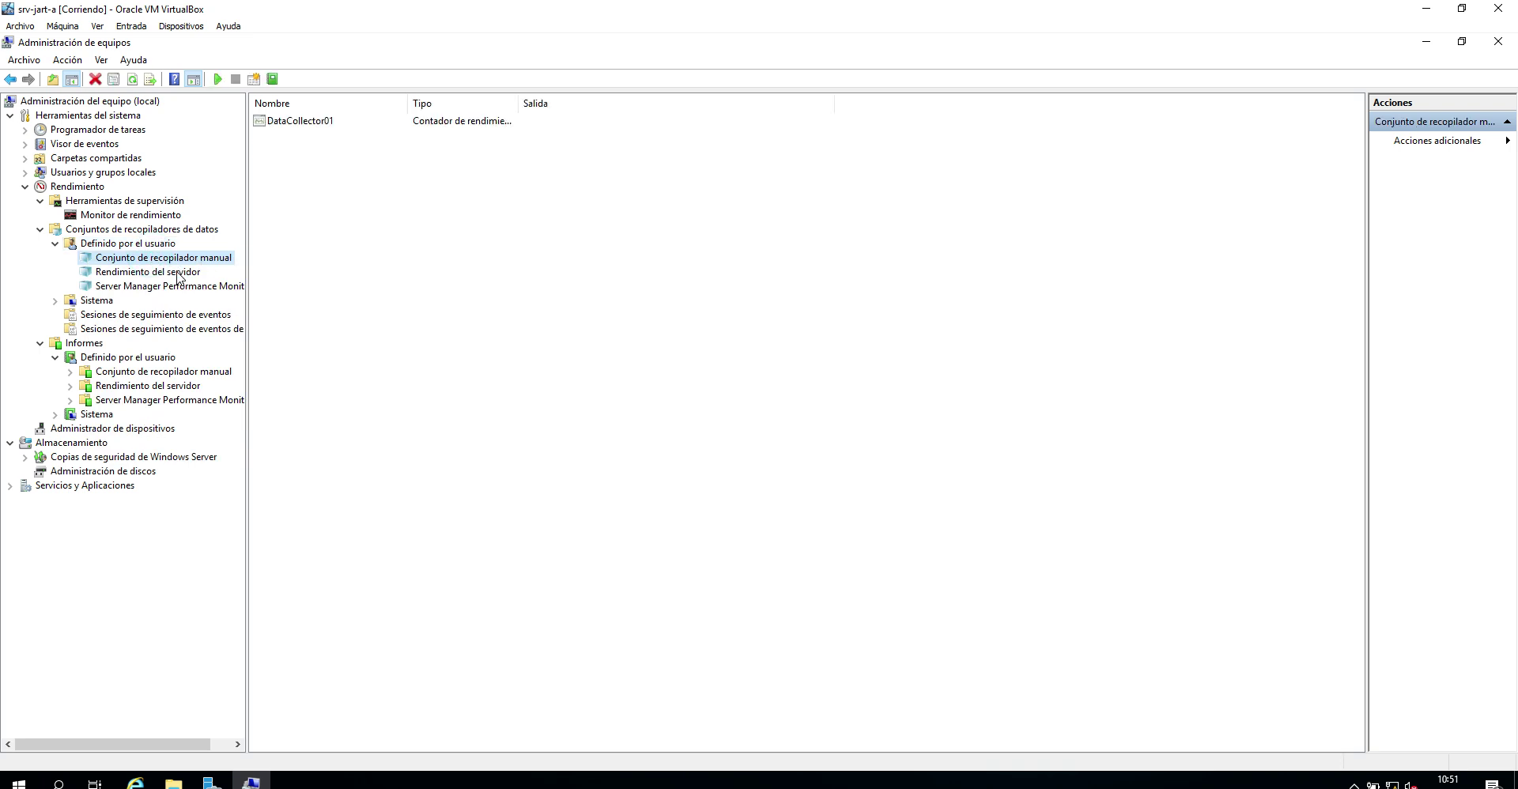
pyautogui.rightClick(369, 235)
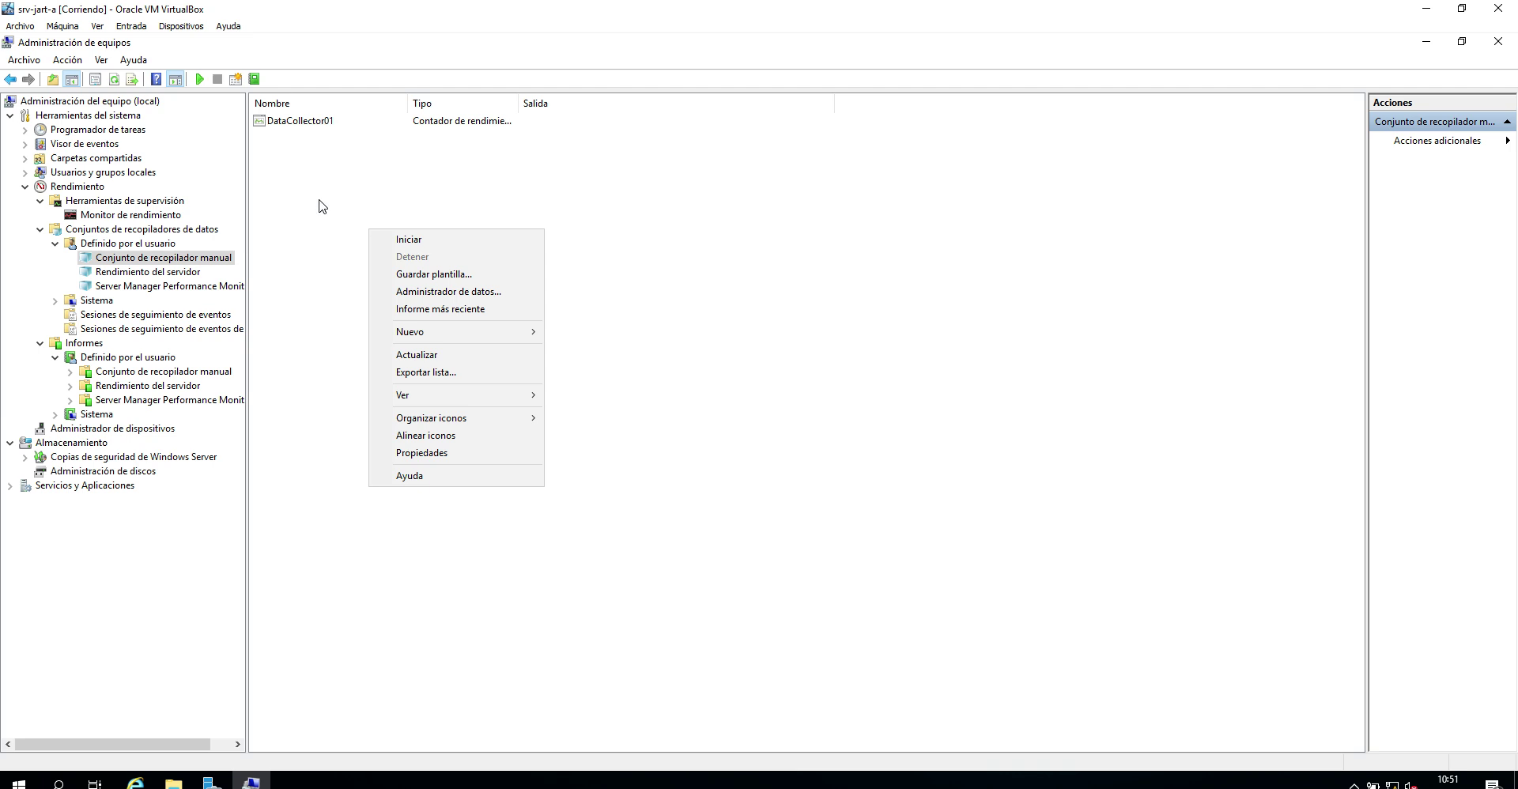
pyautogui.click(424, 295)
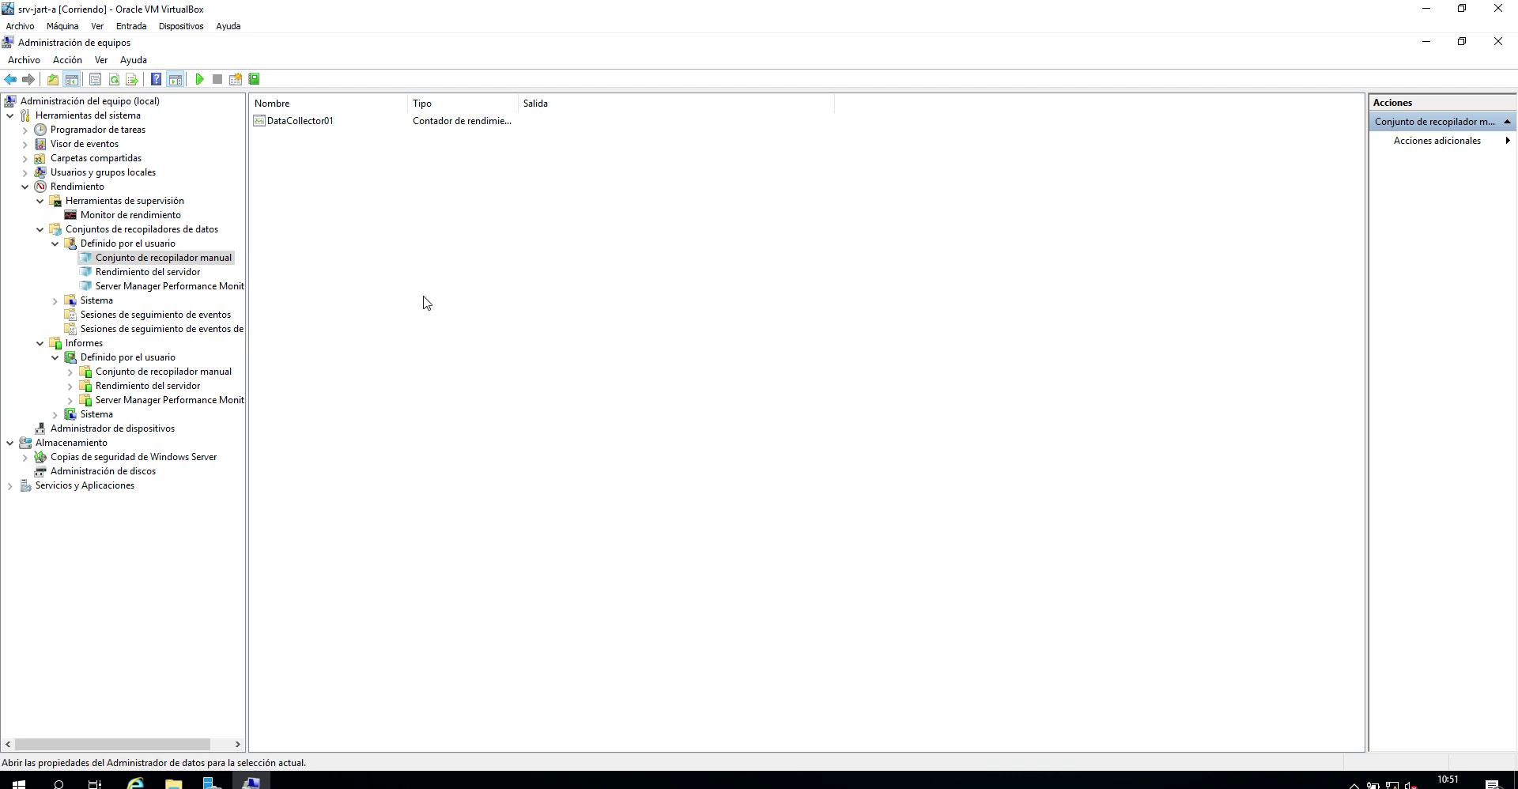
pyautogui.press('Return')
pyautogui.rightClick(743, 241)
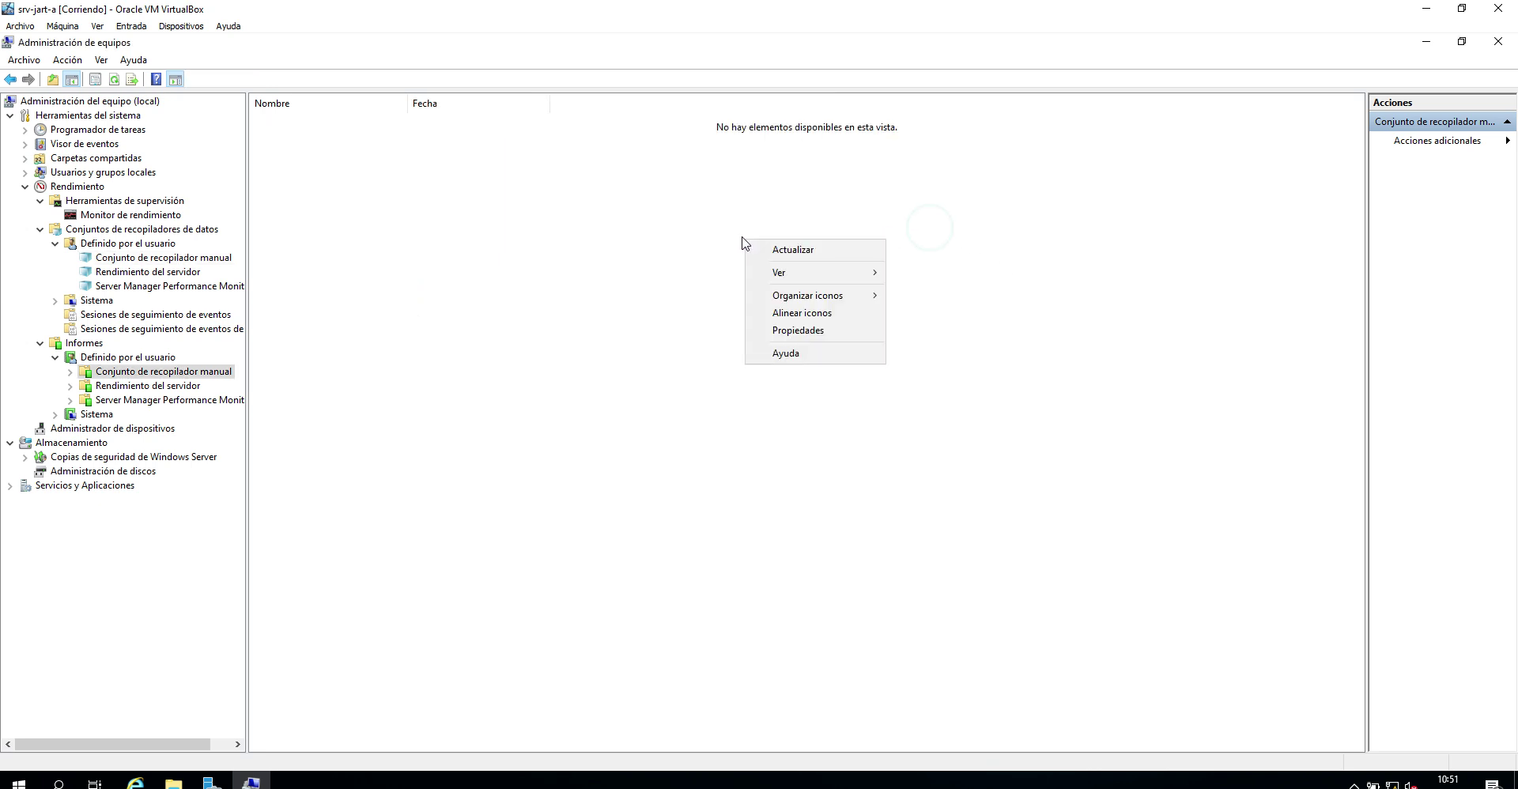
# Start a new performance counter data collector named "Recopilador de memoria" inside Conjunto de recopilador manual
pyautogui.click(140, 262)
pyautogui.rightClick(139, 264)
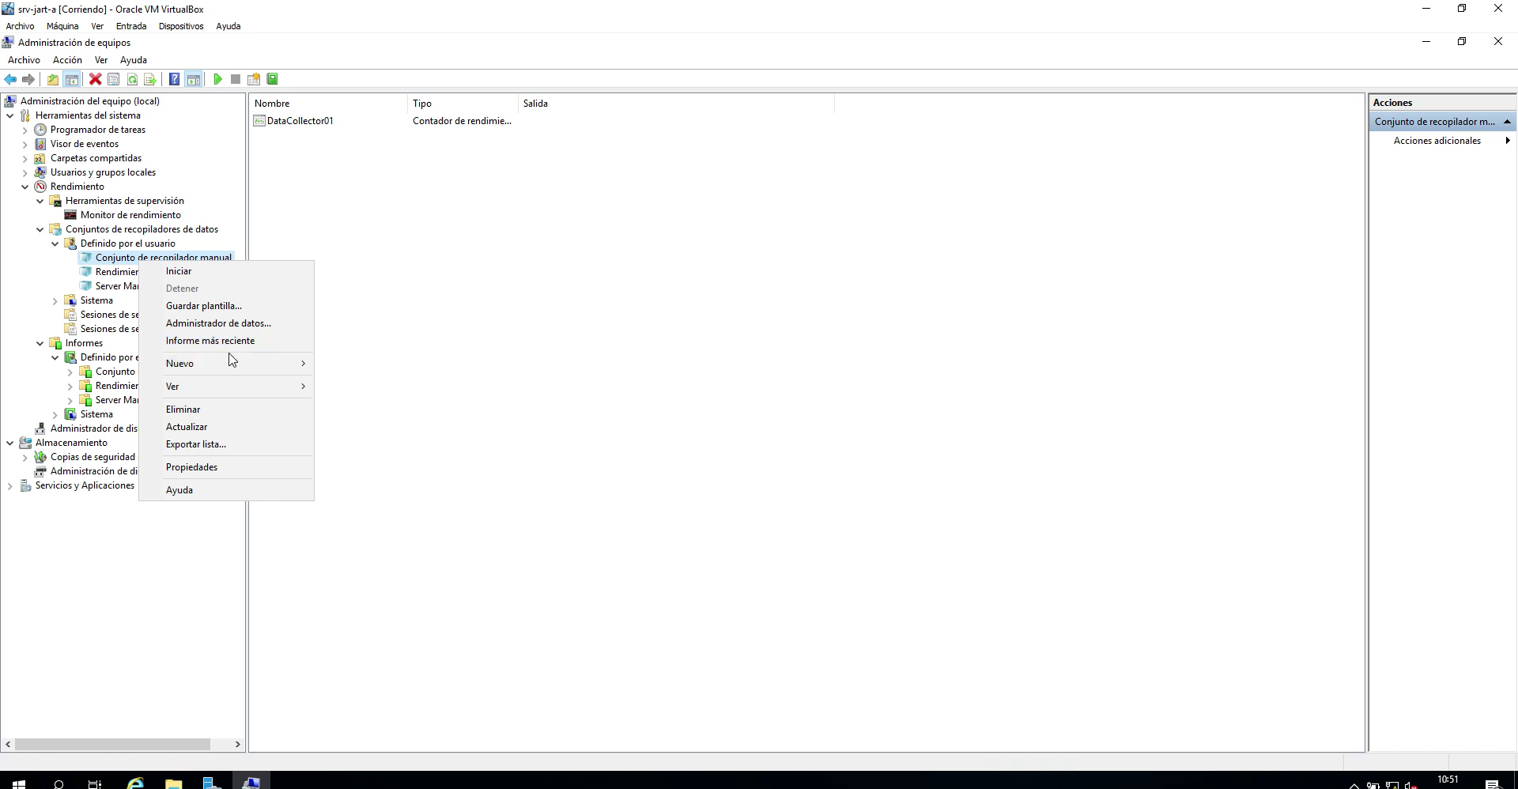
pyautogui.moveTo(225, 372)
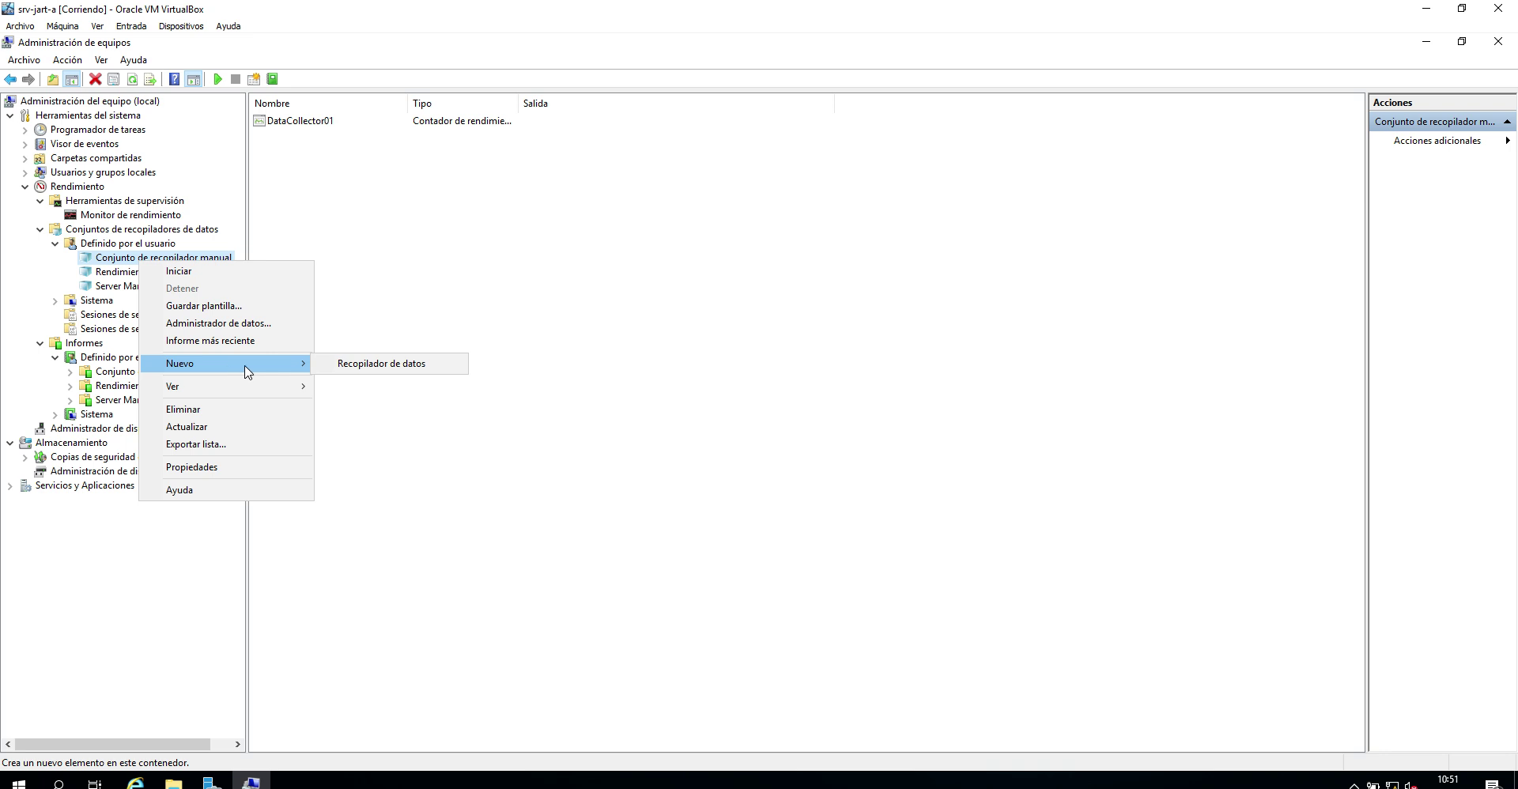
pyautogui.click(371, 364)
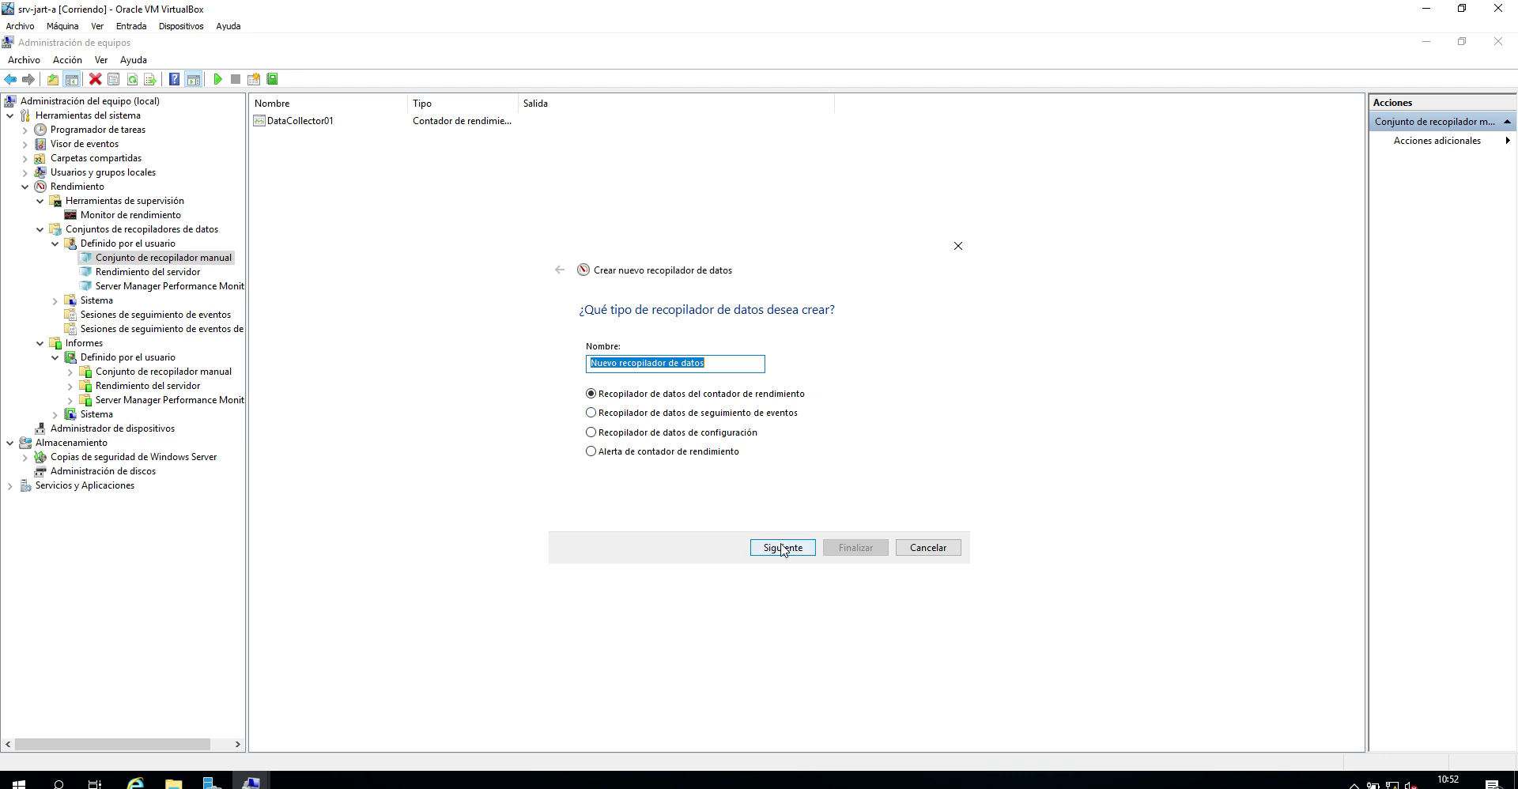
pyautogui.click(730, 358)
pyautogui.doubleClick(733, 370)
pyautogui.write('Red')
pyautogui.write('opilador de me')
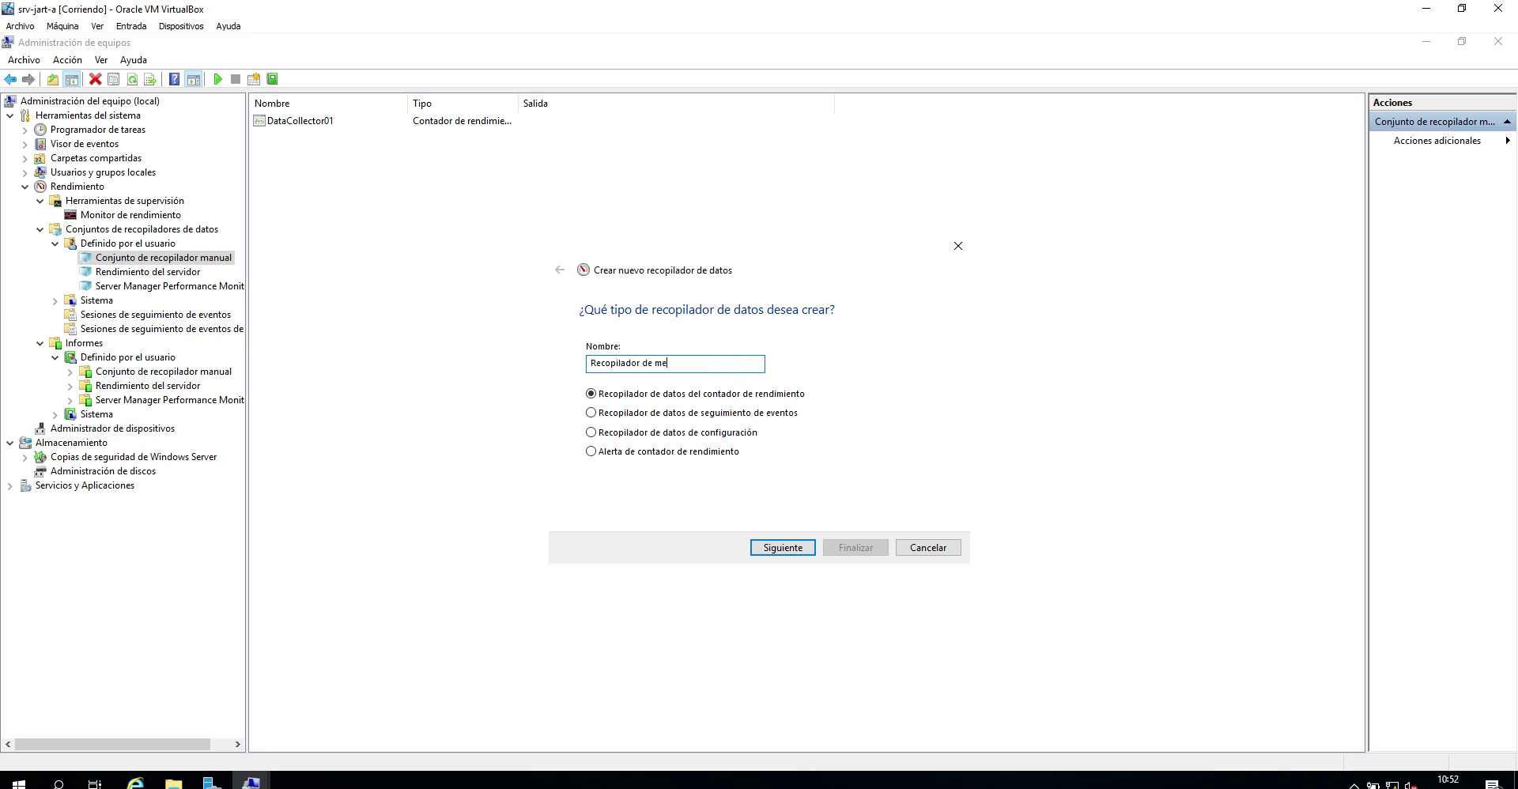
pyautogui.write('moria')
pyautogui.press('Return')
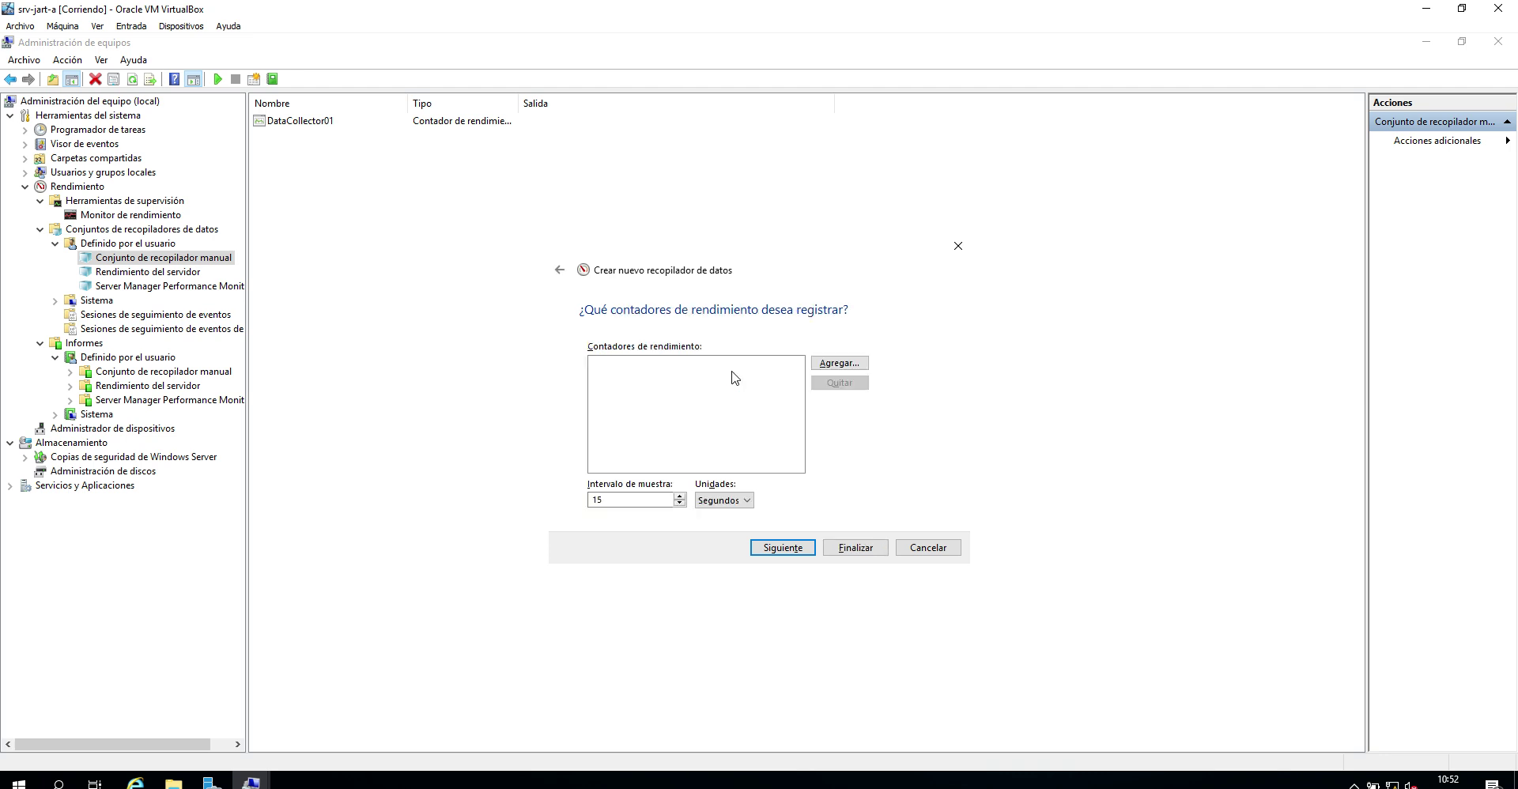
# Add the Bytes disponibles counter of the Memoria object from the local computer to the new collector
pyautogui.click(838, 363)
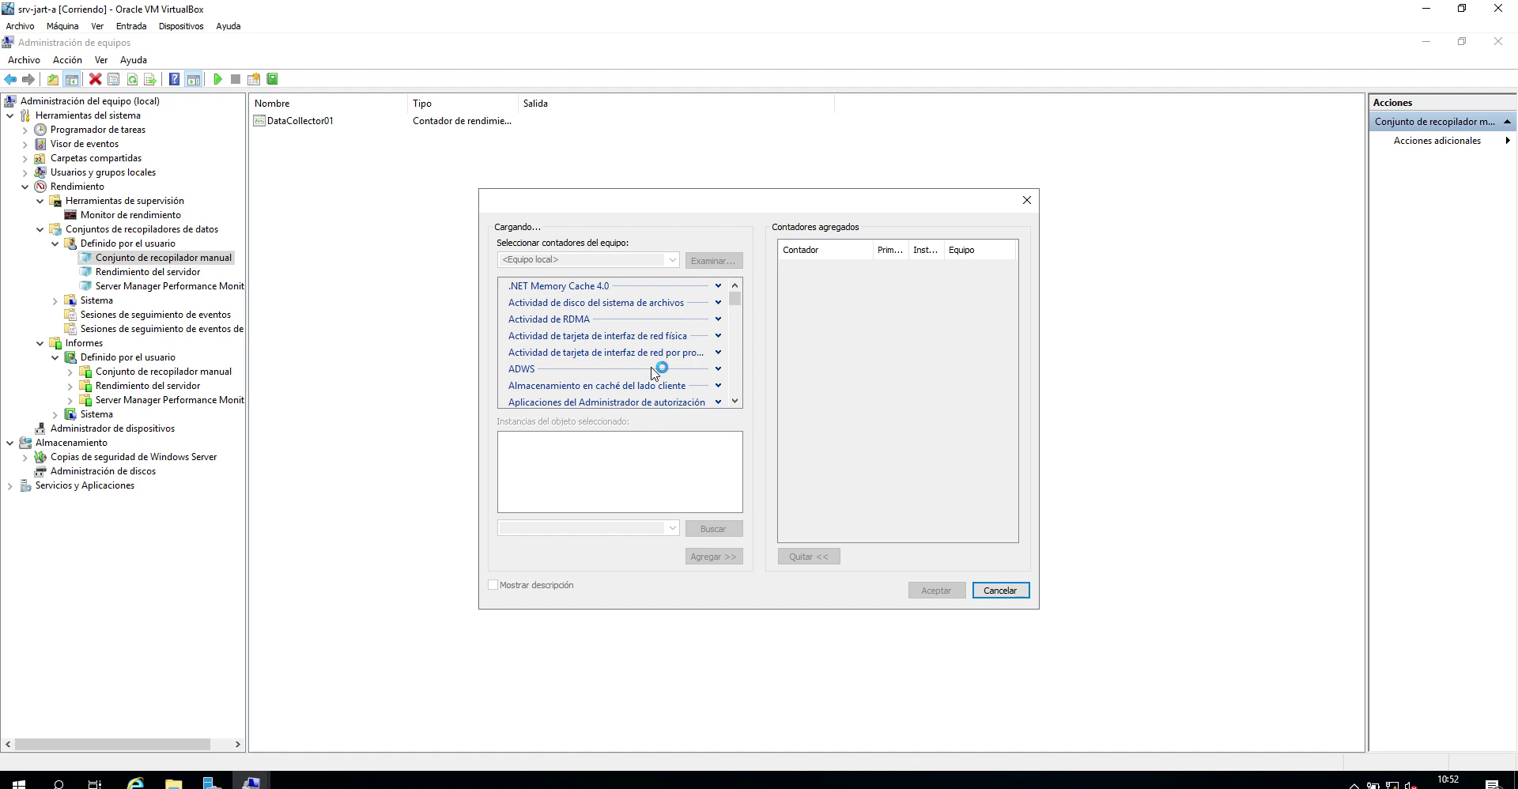
pyautogui.scroll(-8, 653, 374)
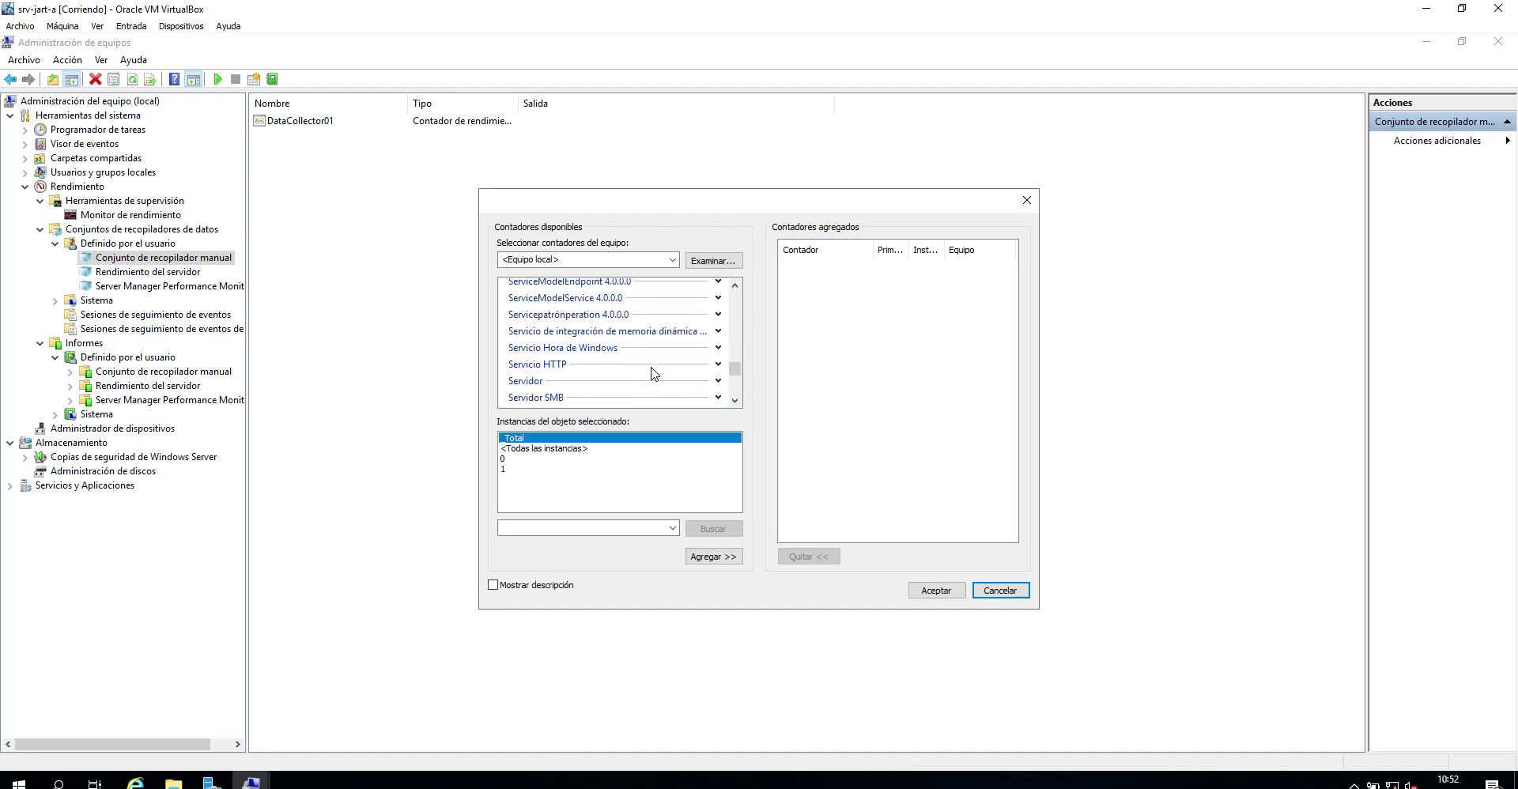
pyautogui.scroll(5, 656, 364)
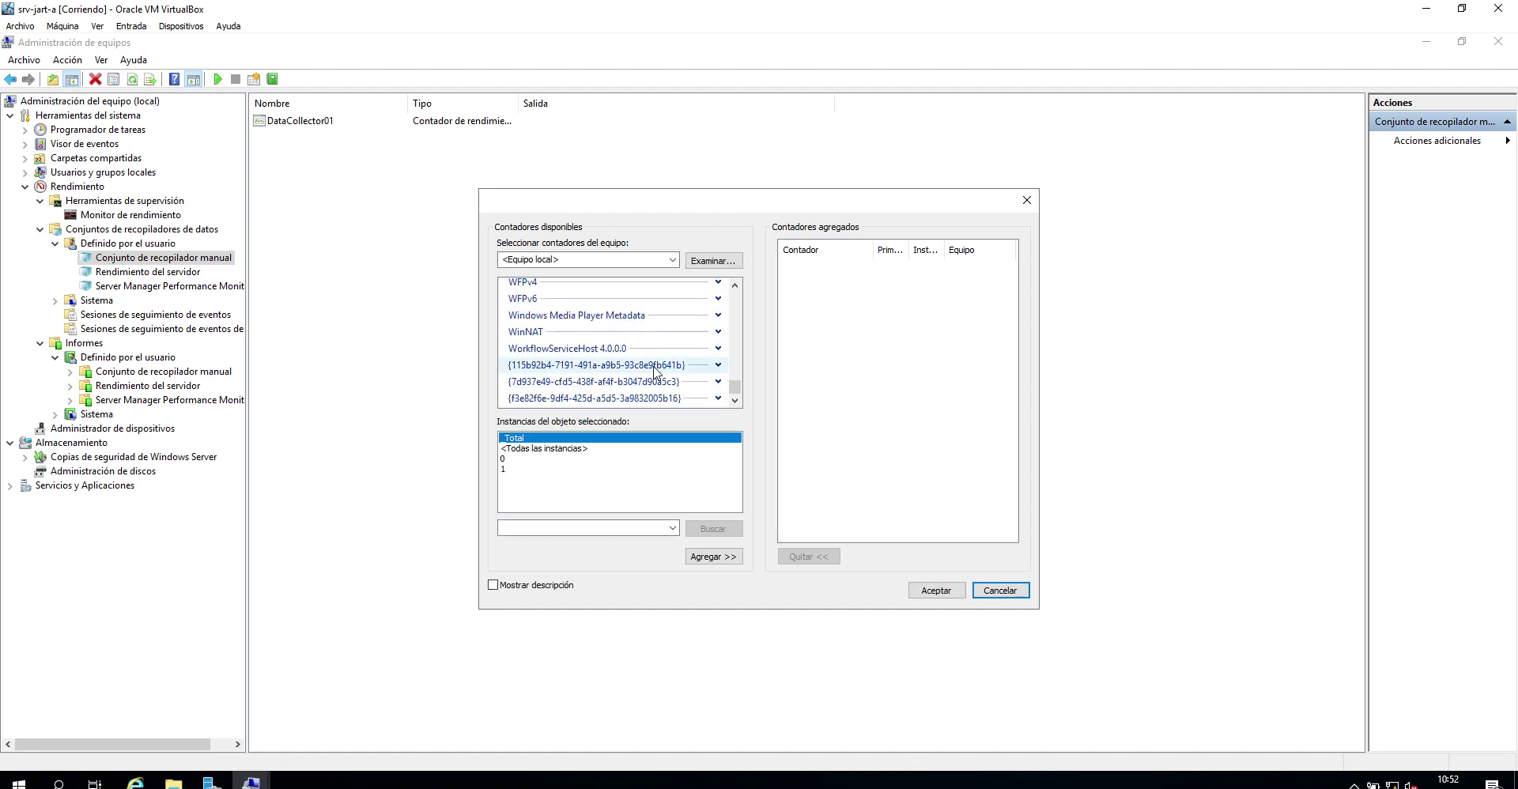
pyautogui.scroll(10, 660, 363)
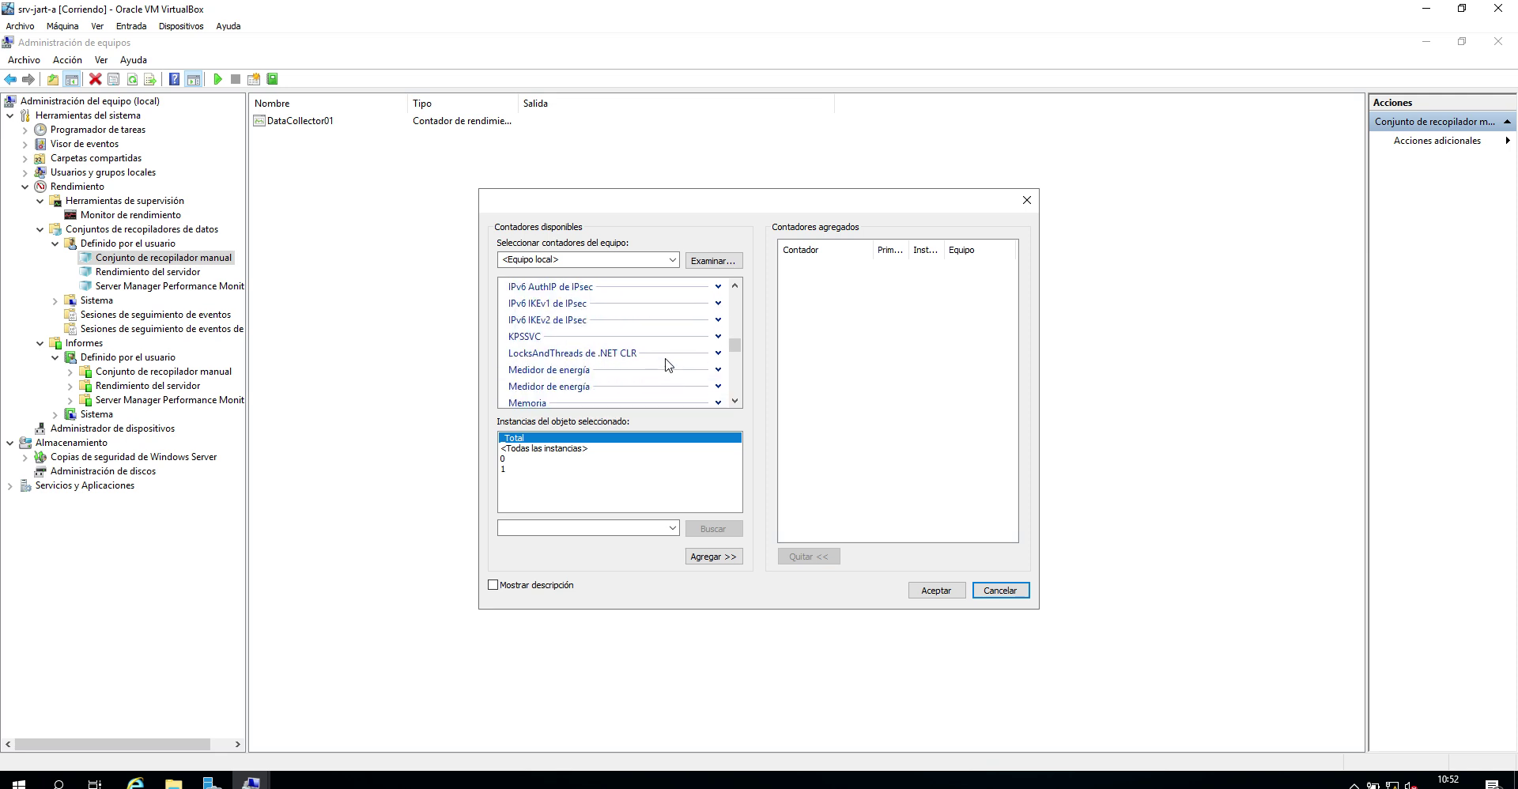
pyautogui.click(718, 362)
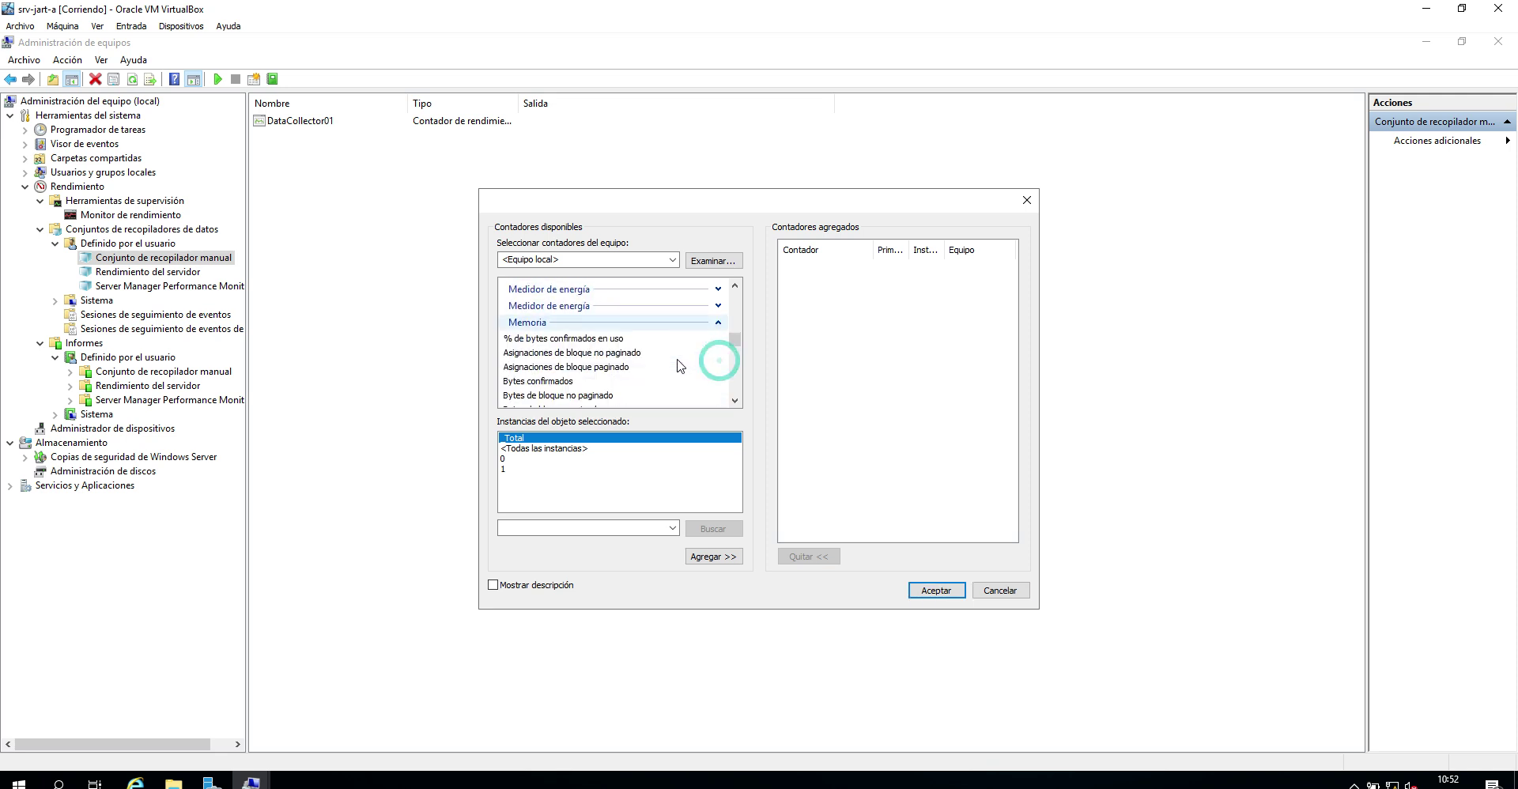
pyautogui.scroll(-3, 665, 370)
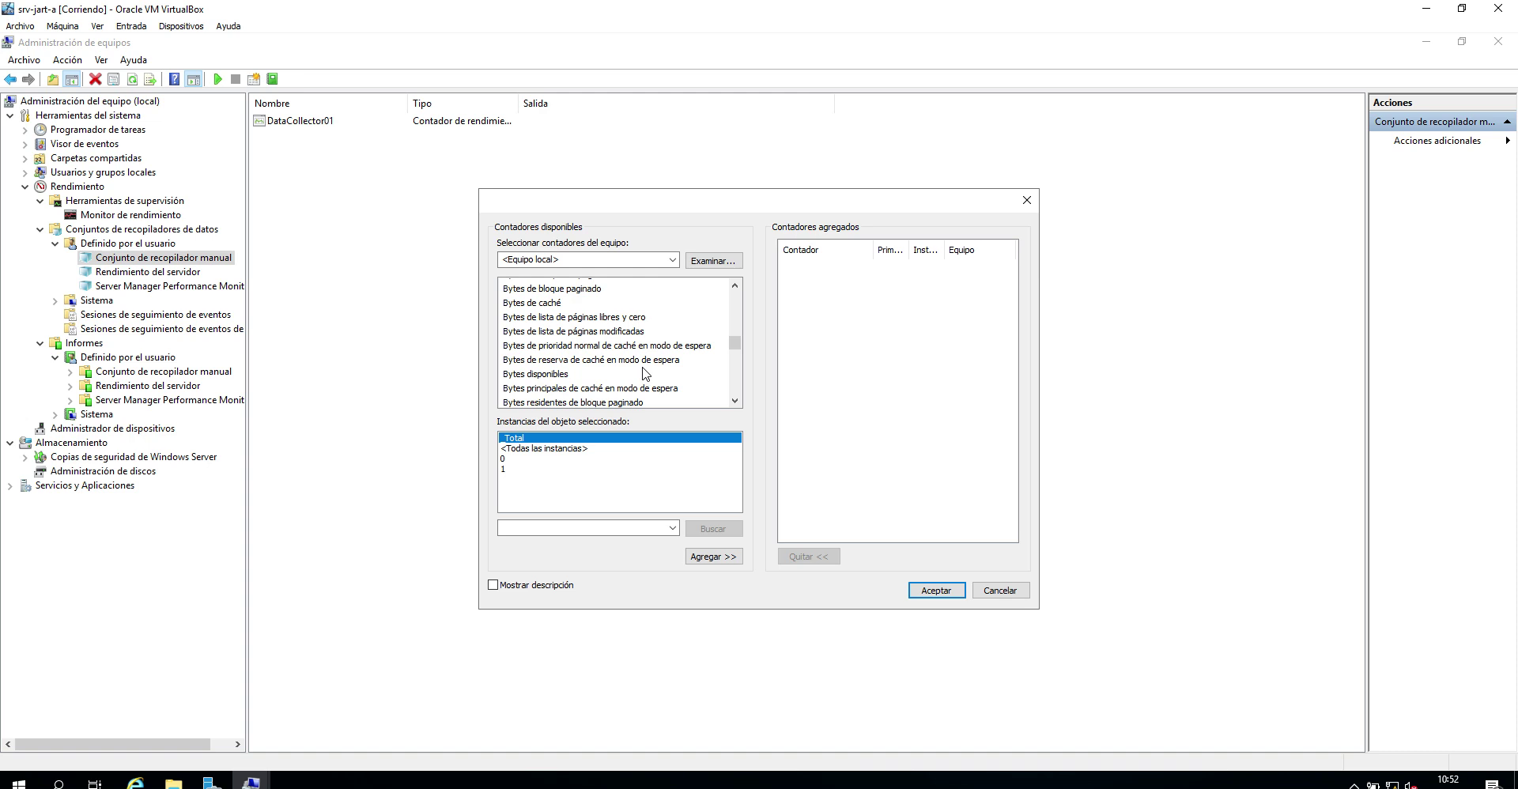
pyautogui.scroll(1, 645, 373)
pyautogui.scroll(-2, 642, 350)
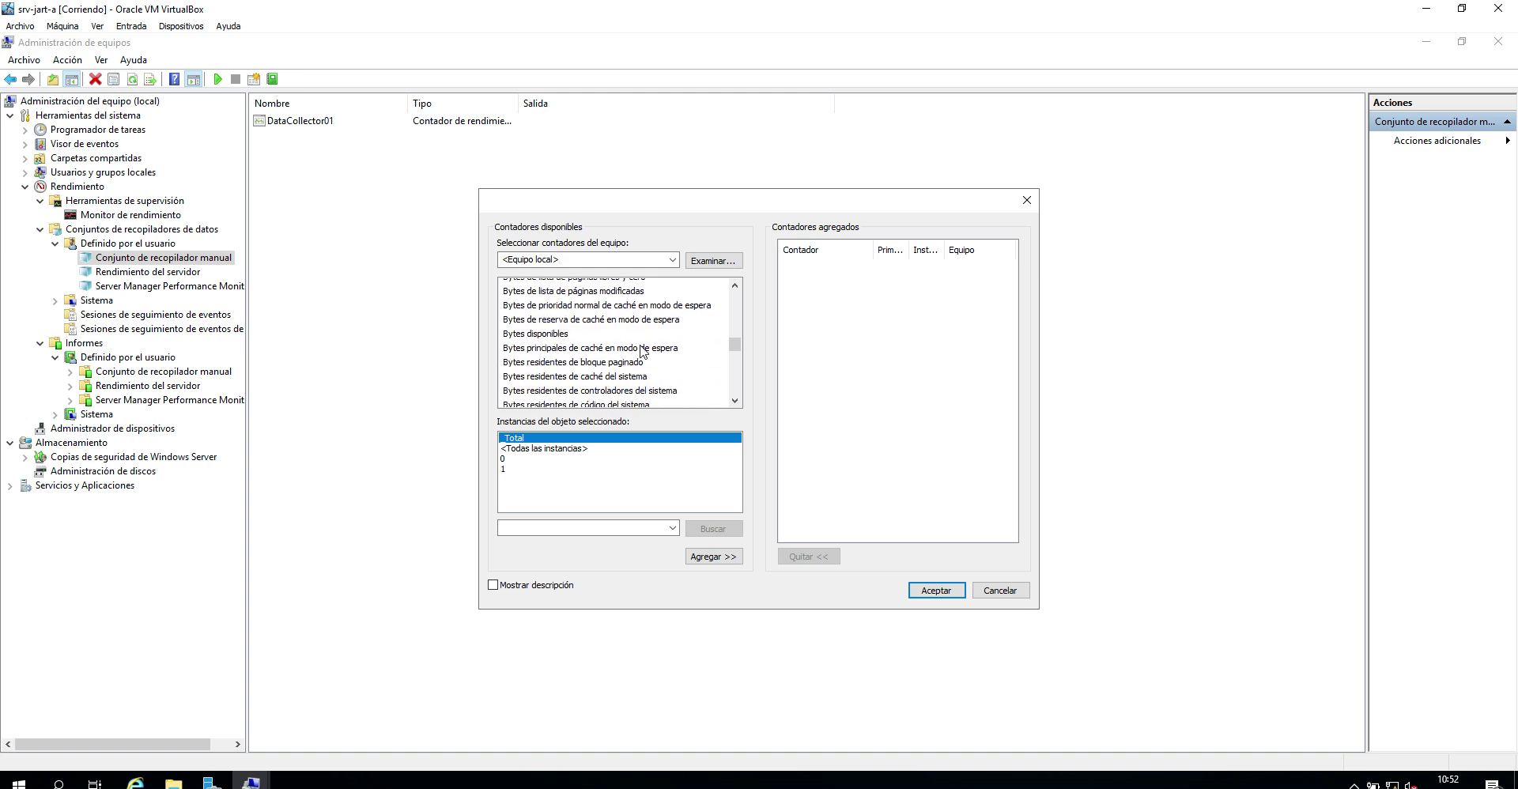
pyautogui.click(636, 335)
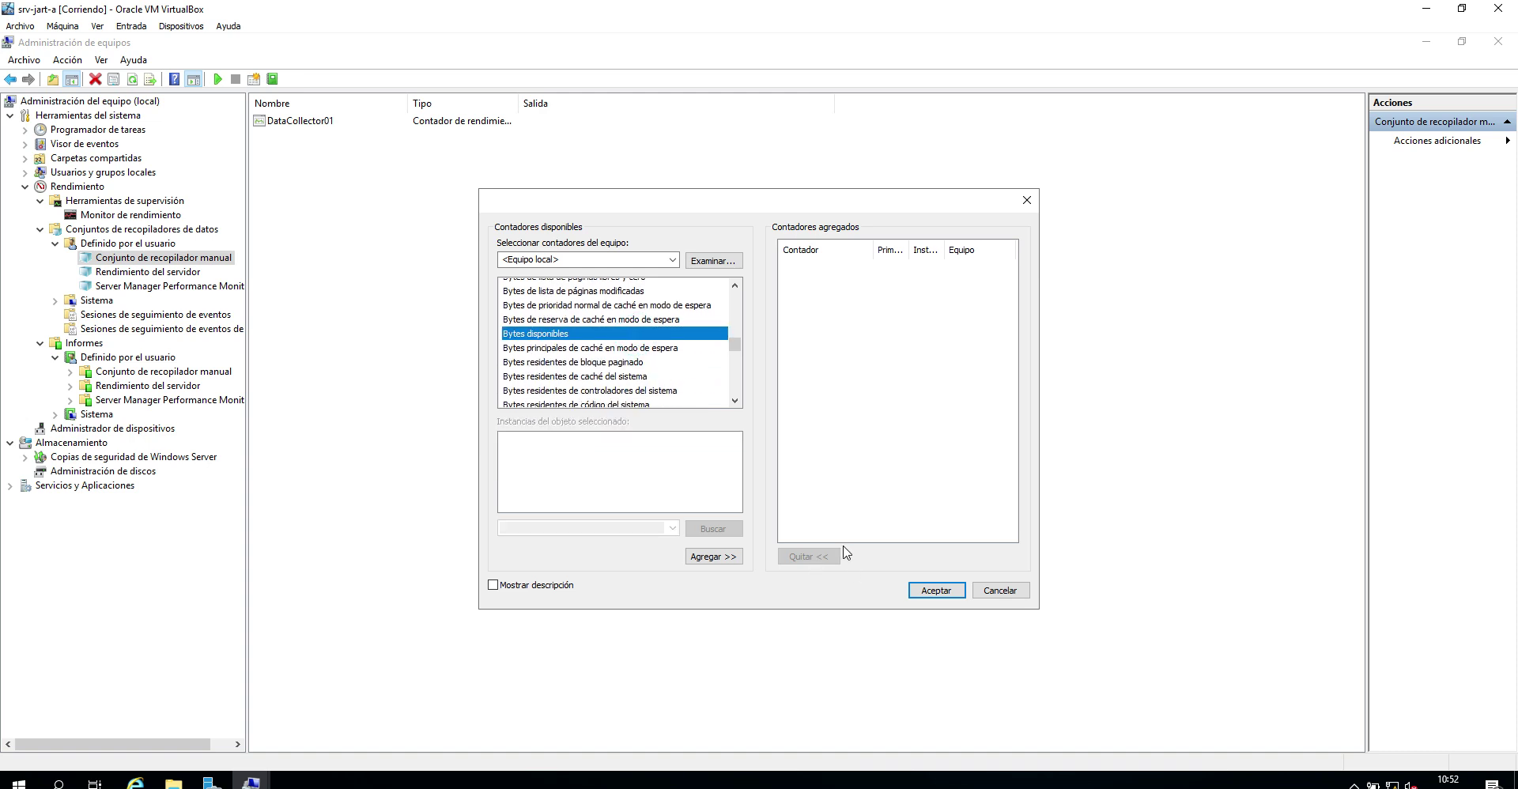
pyautogui.click(714, 557)
# Add the Memoria counter Errores de página/s to the collector's counters
pyautogui.scroll(-1, 672, 385)
pyautogui.scroll(-1, 673, 385)
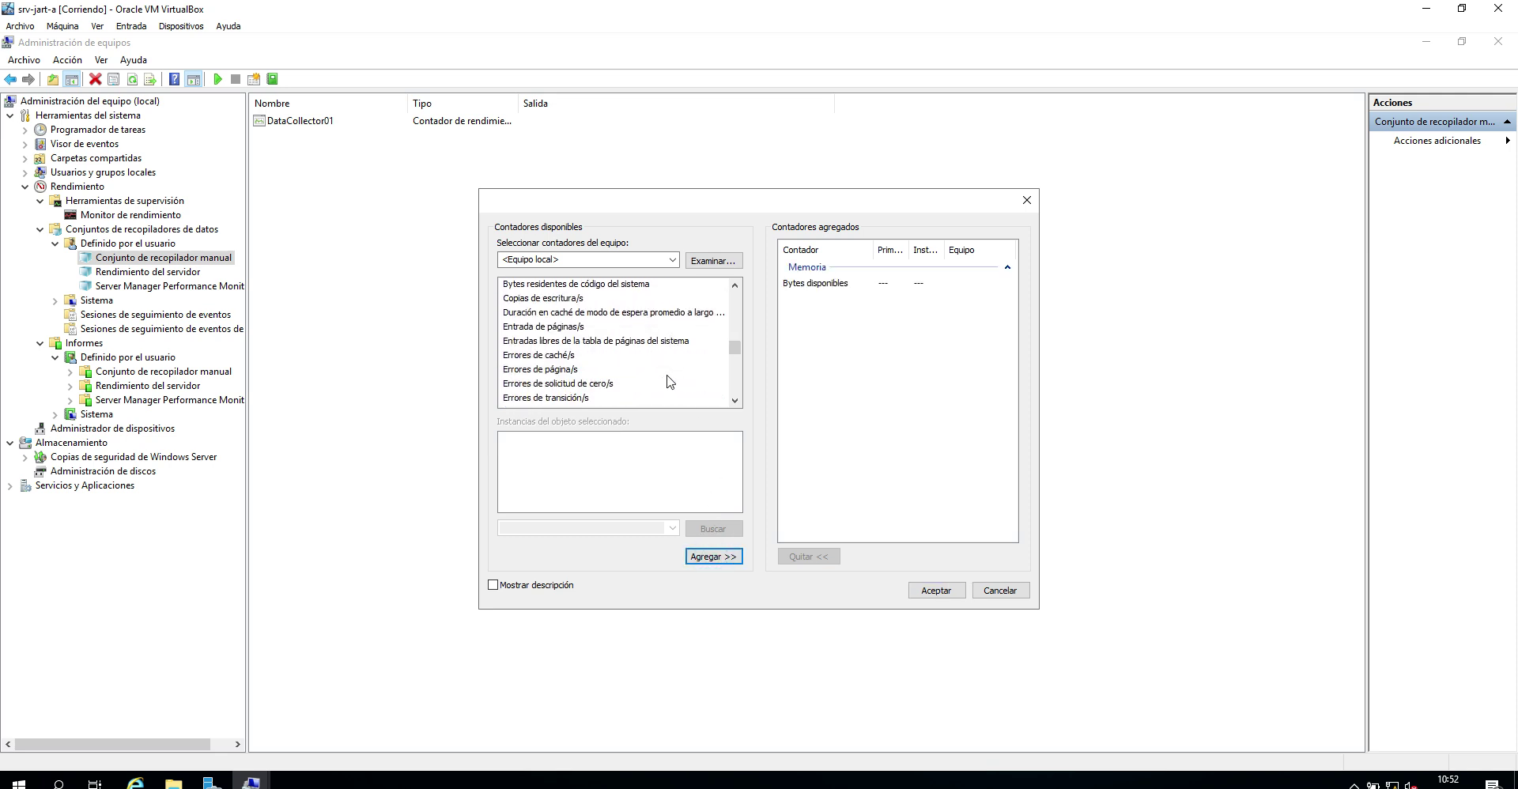
pyautogui.click(663, 369)
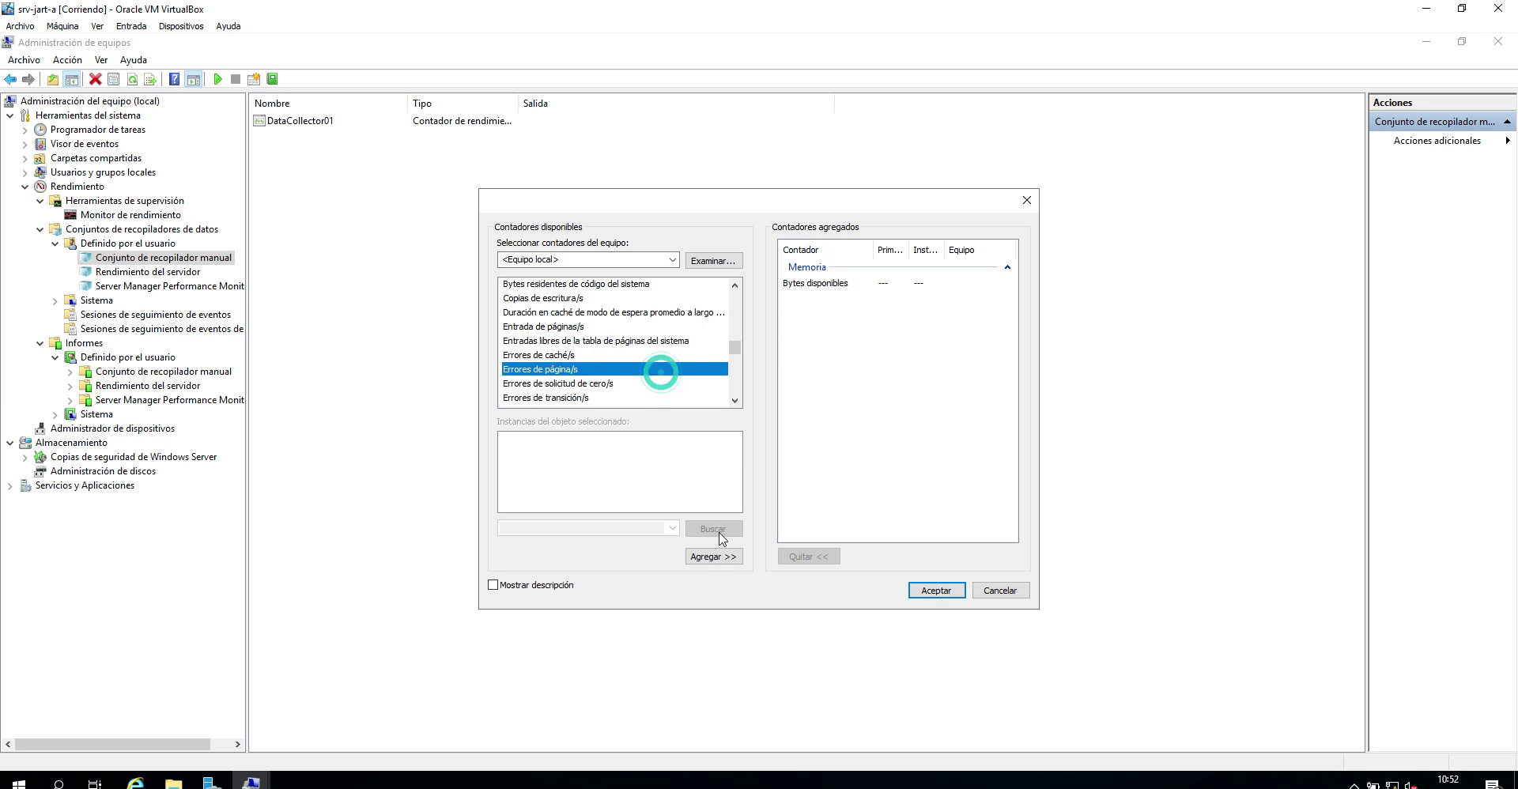
pyautogui.click(714, 557)
# Look through the remaining Memoria counters for another one to record
pyautogui.scroll(-2, 647, 359)
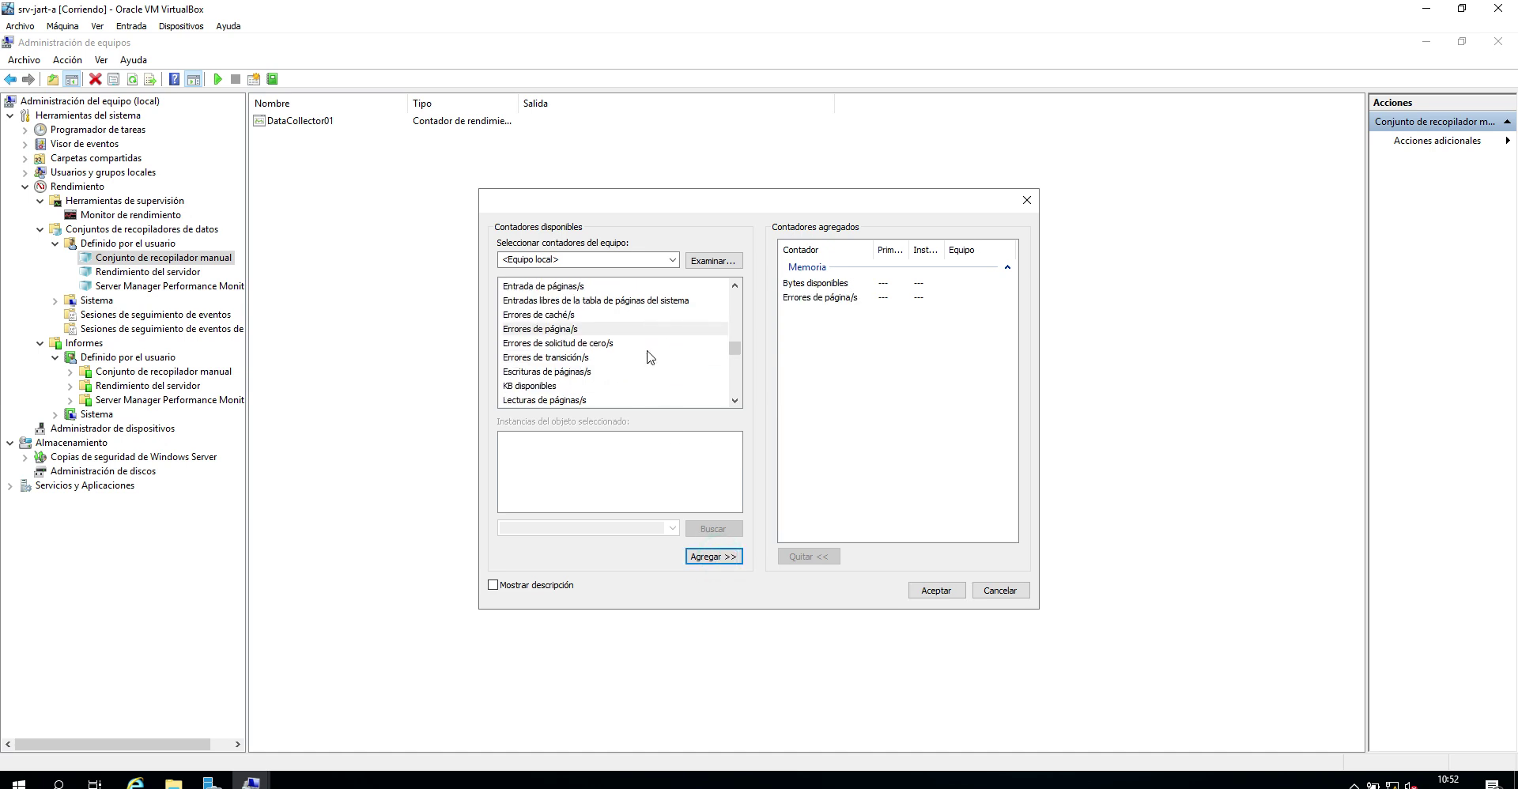
pyautogui.click(637, 363)
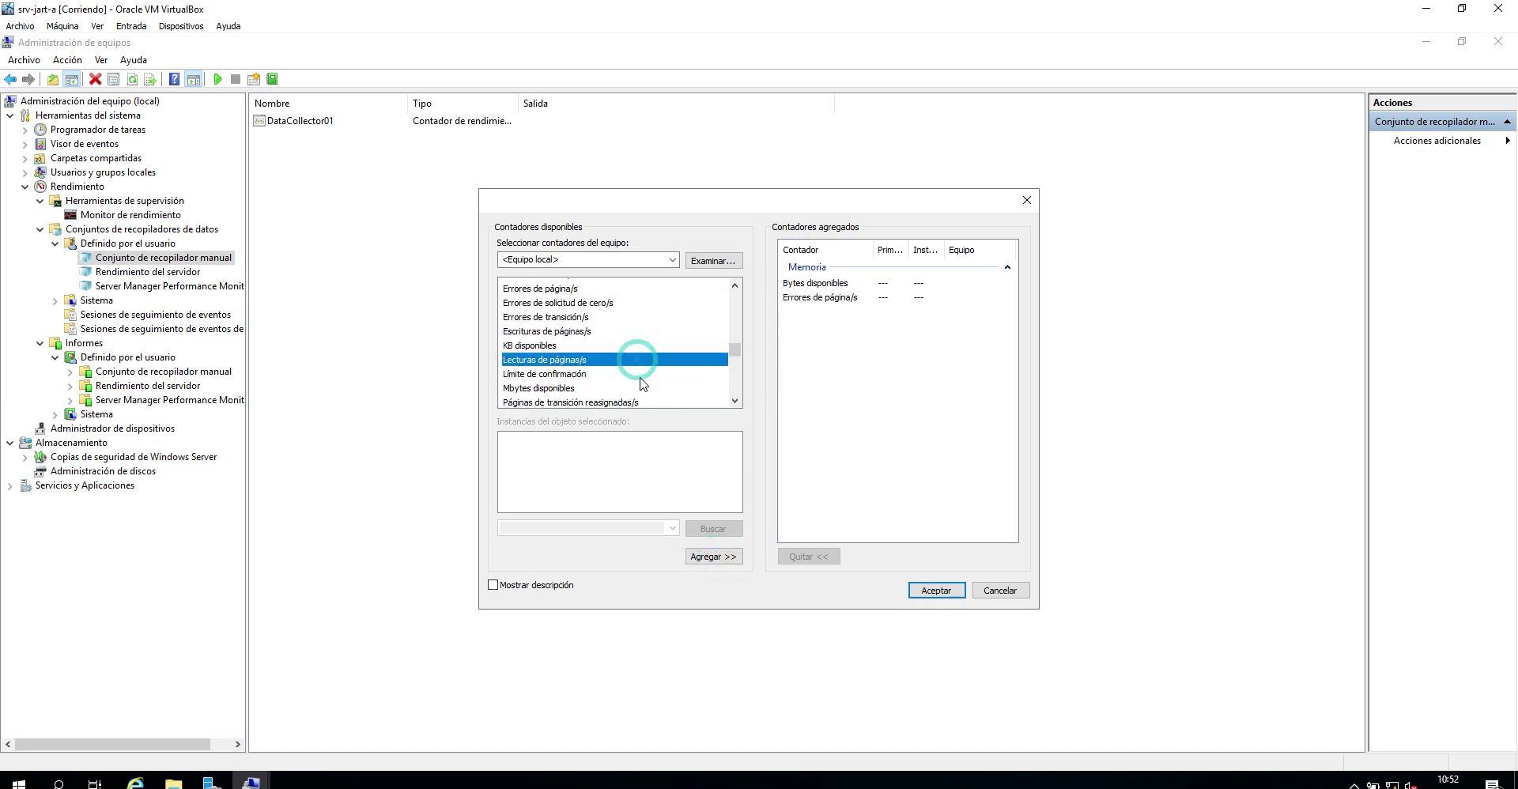
pyautogui.scroll(-1, 636, 368)
pyautogui.scroll(-1, 637, 360)
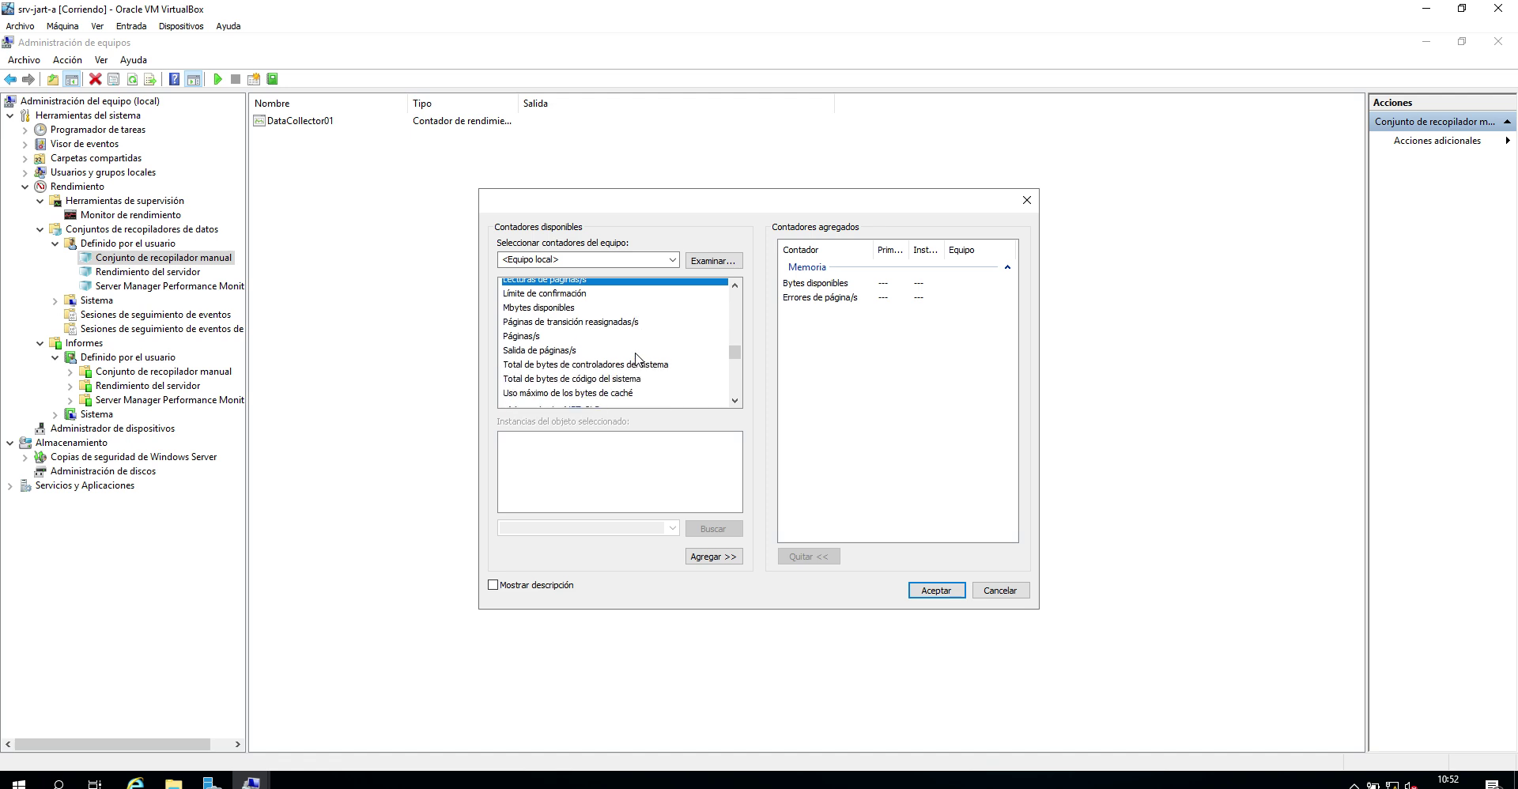
pyautogui.scroll(-1, 650, 370)
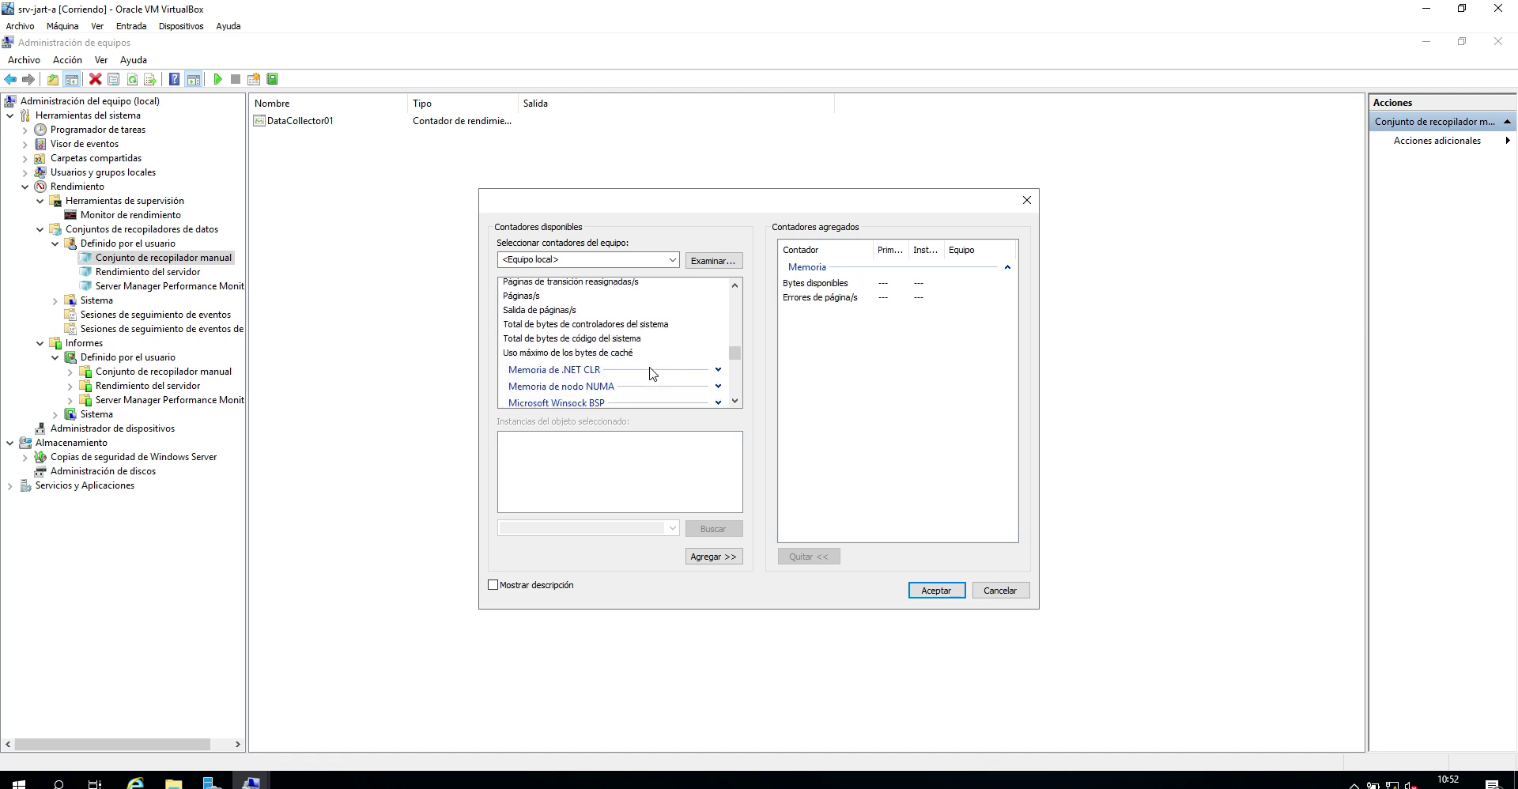
pyautogui.scroll(4, 646, 367)
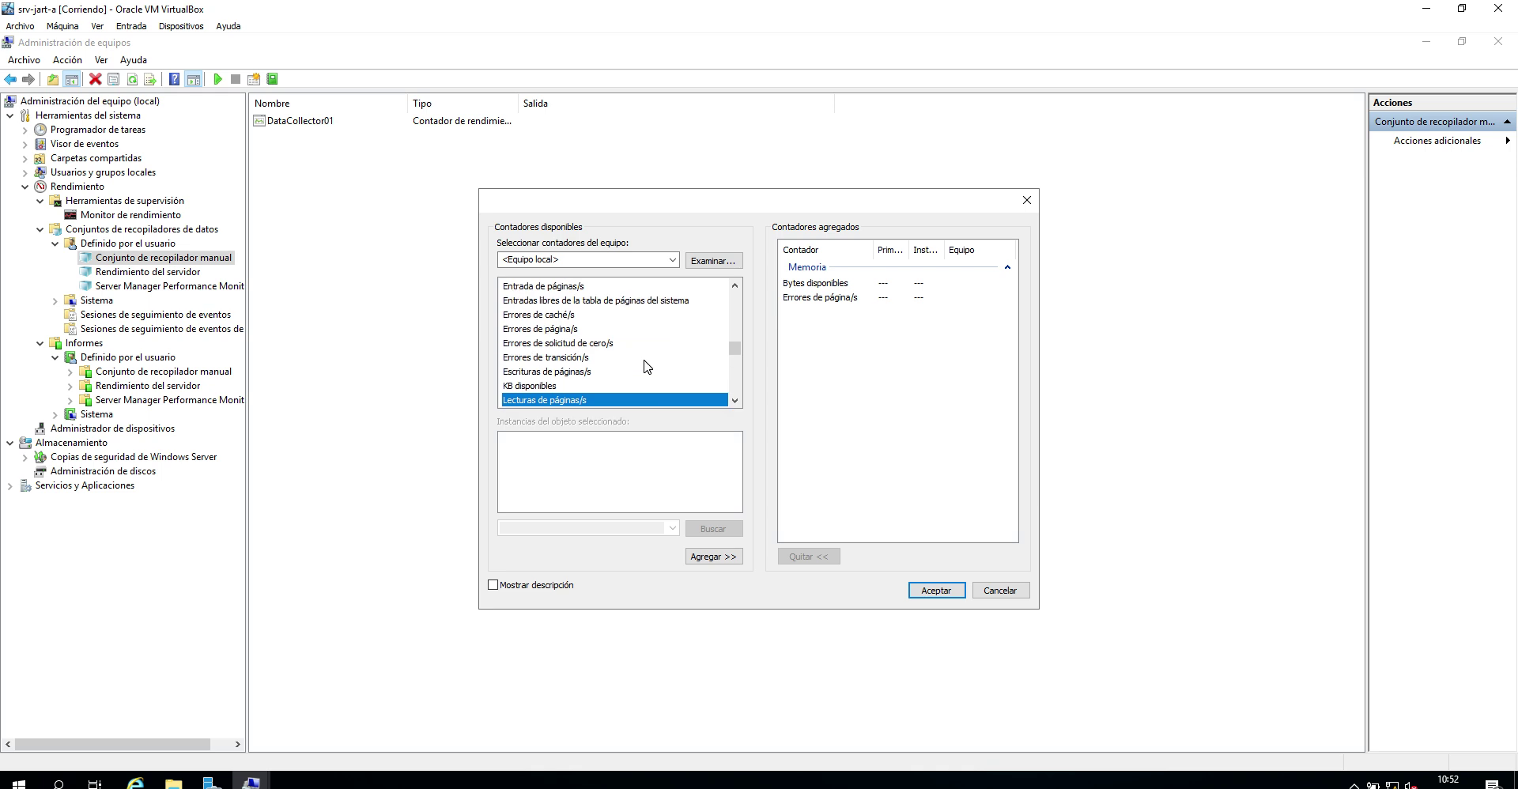
pyautogui.scroll(3, 646, 366)
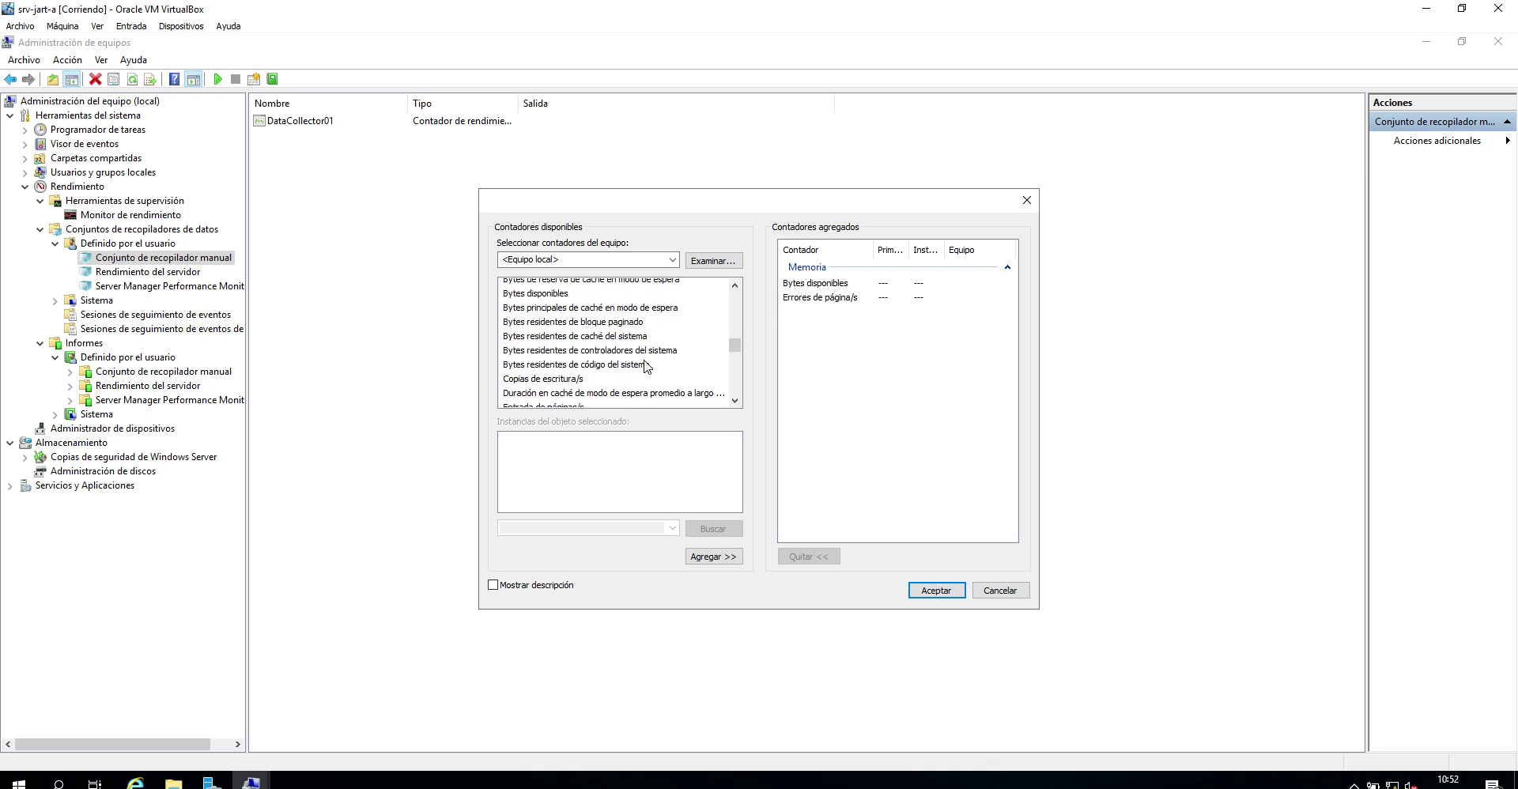
pyautogui.scroll(1, 646, 366)
pyautogui.scroll(2, 647, 366)
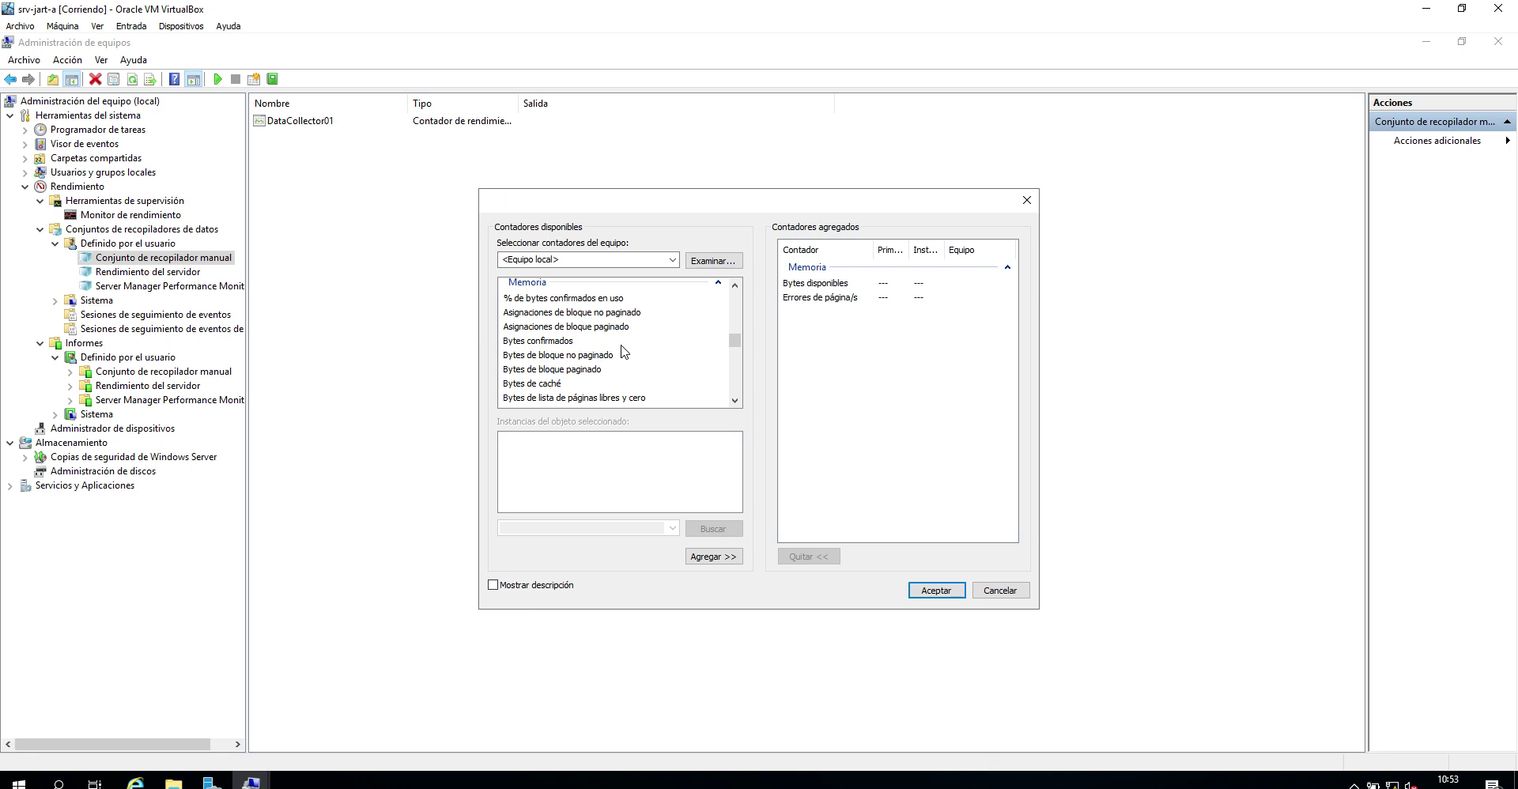
pyautogui.click(622, 345)
pyautogui.scroll(-1, 636, 355)
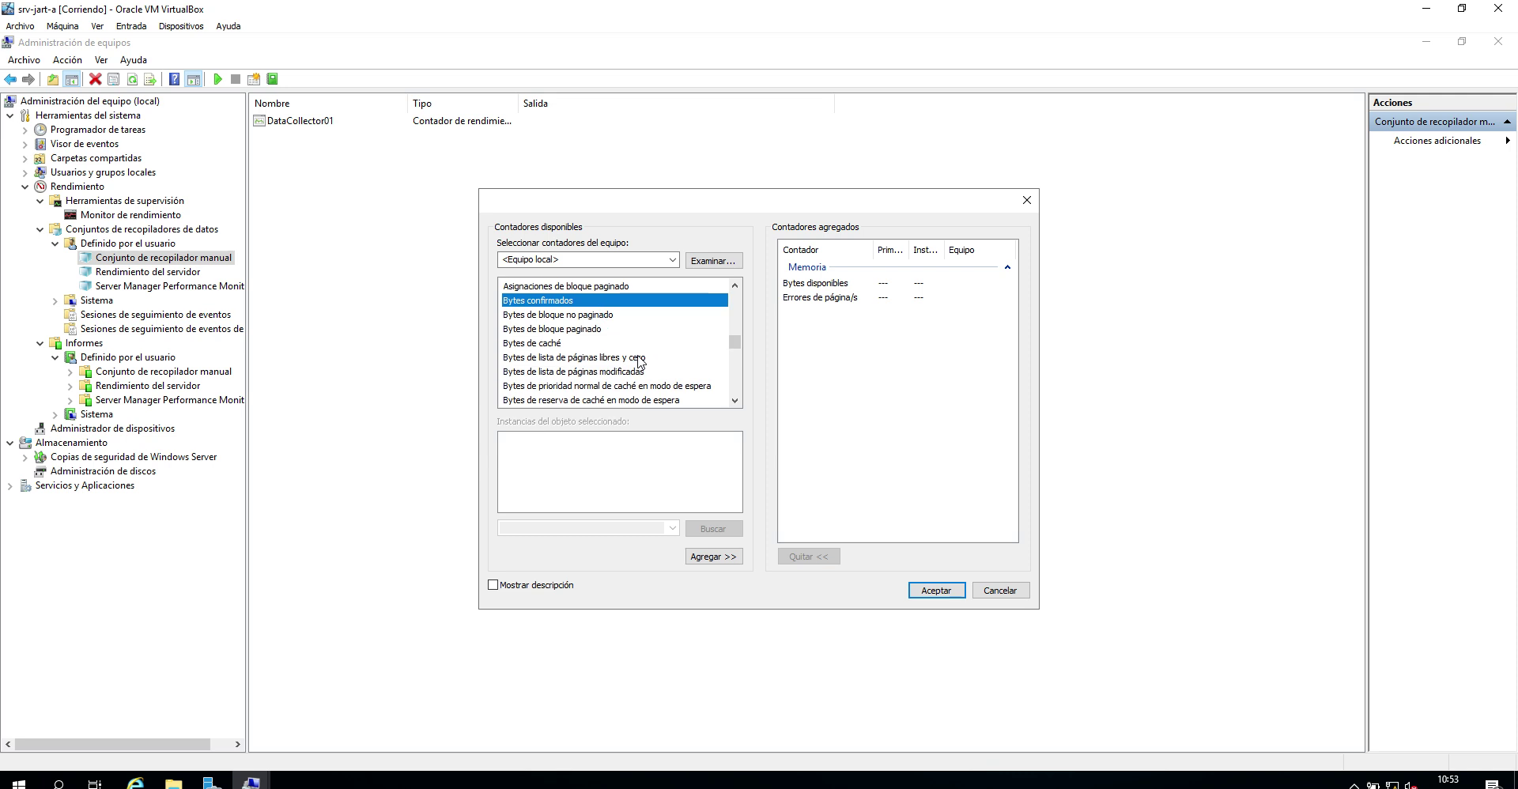
pyautogui.scroll(-2, 644, 355)
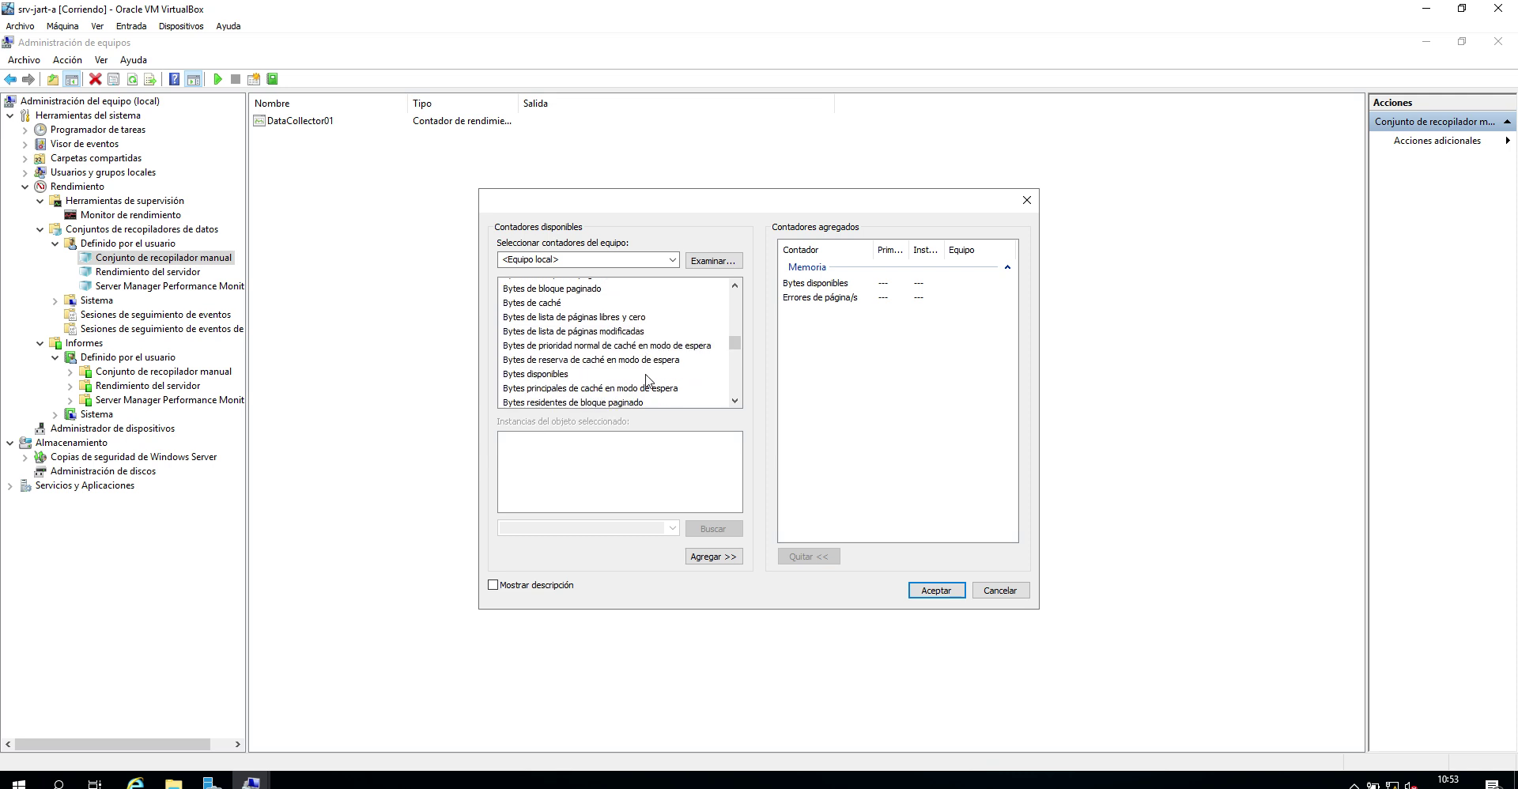
pyautogui.scroll(-2, 645, 377)
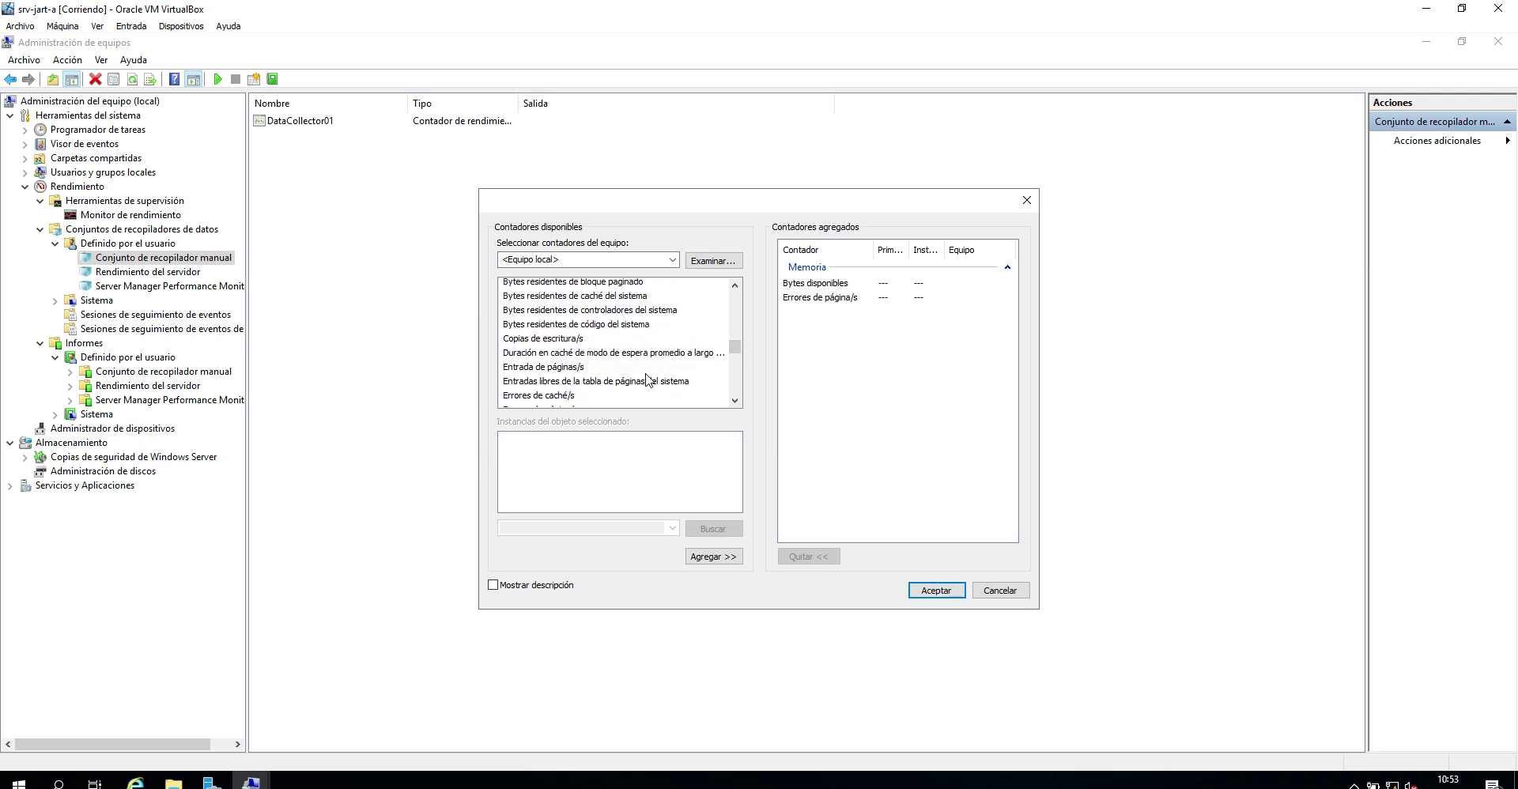
pyautogui.click(625, 339)
pyautogui.scroll(1, 623, 348)
pyautogui.scroll(-1, 624, 364)
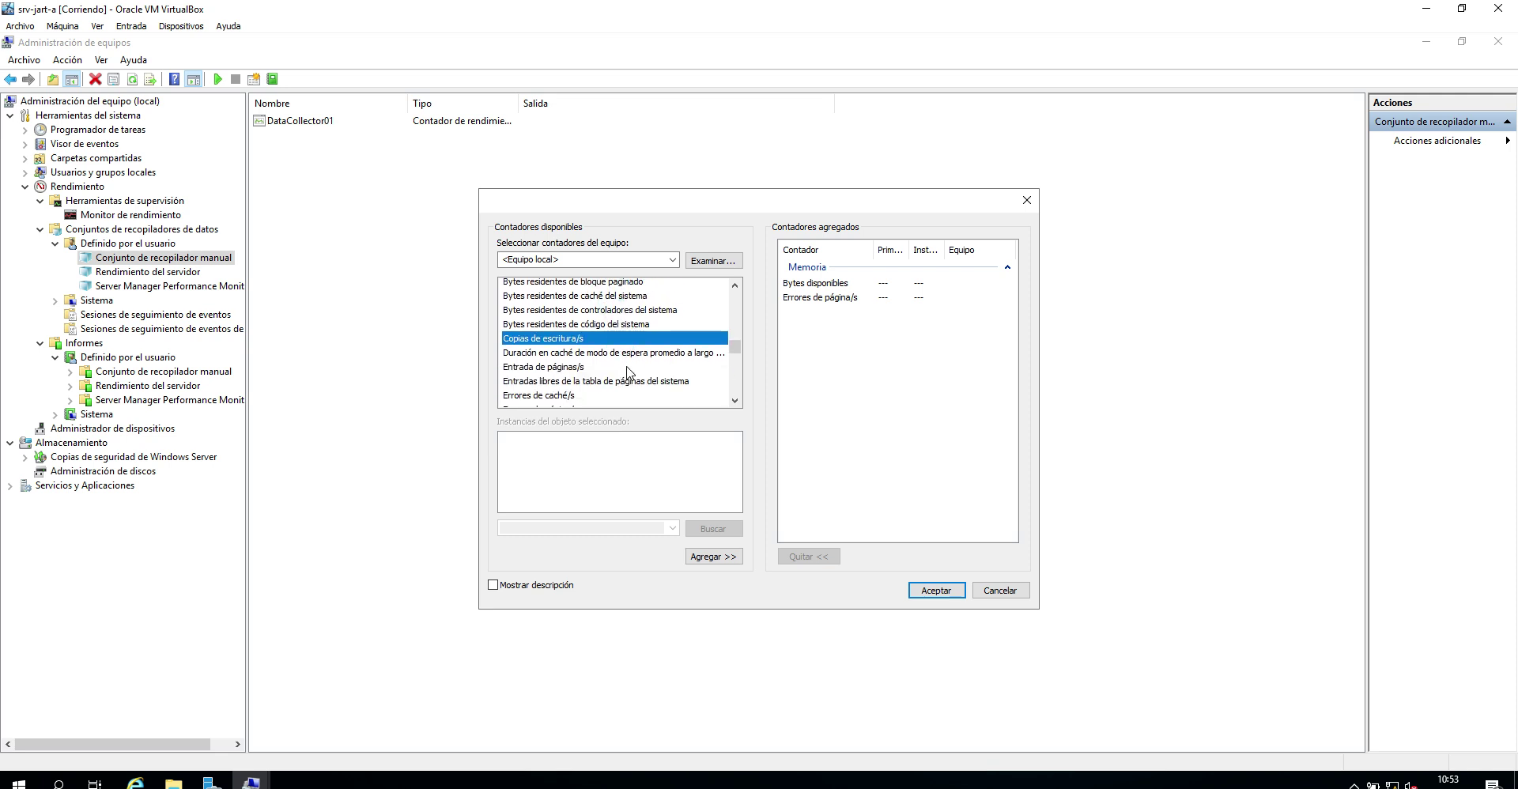
pyautogui.scroll(-1, 629, 372)
pyautogui.scroll(-2, 630, 372)
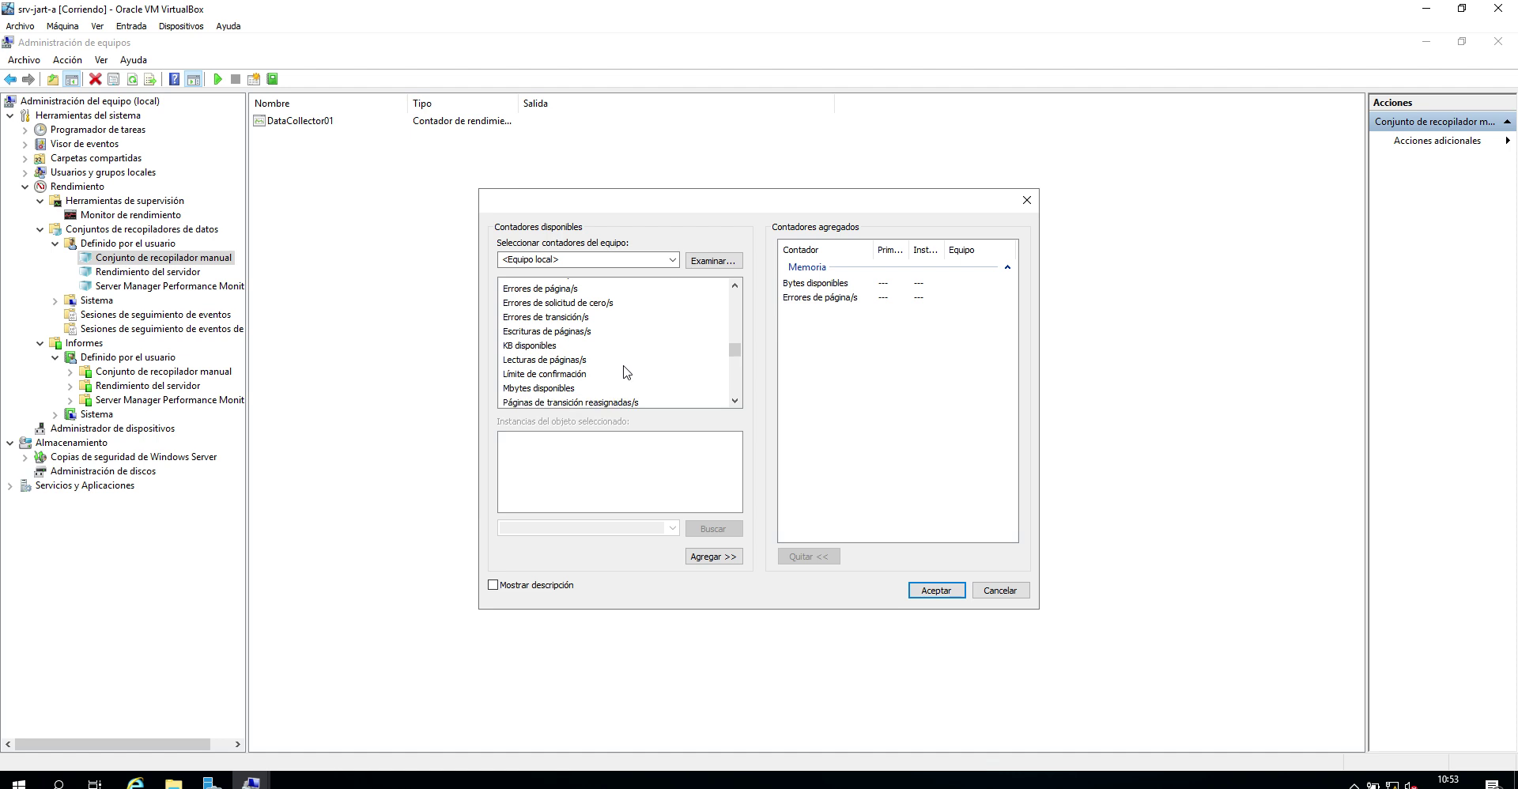
pyautogui.click(621, 361)
pyautogui.scroll(-1, 622, 362)
pyautogui.scroll(1, 621, 362)
pyautogui.scroll(-2, 625, 362)
pyautogui.scroll(-1, 628, 368)
# Add the Memoria counter % de bytes confirmados en uso and accept the counter selection
pyautogui.scroll(8, 627, 364)
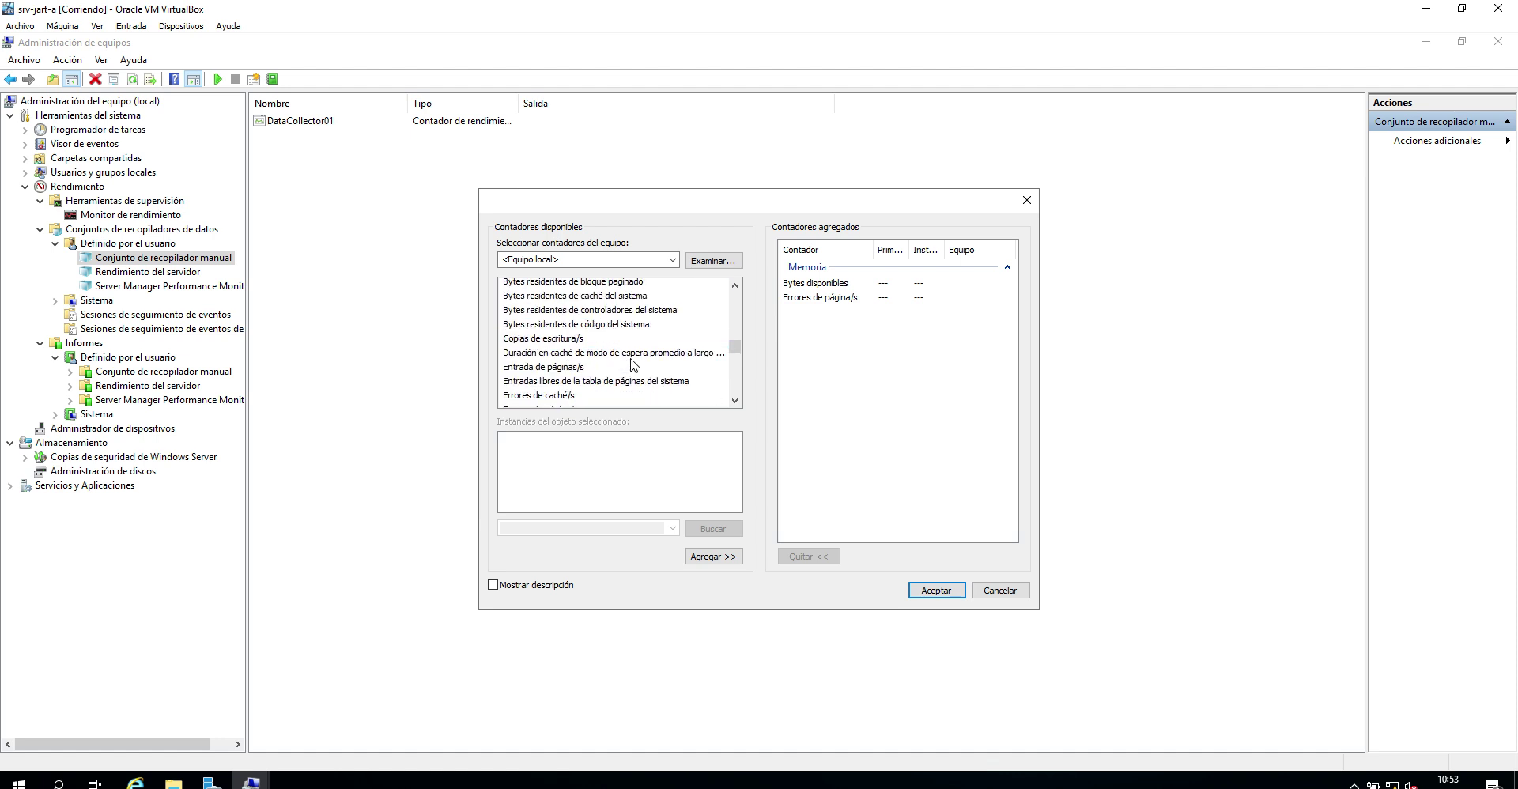
pyautogui.click(618, 345)
pyautogui.click(619, 344)
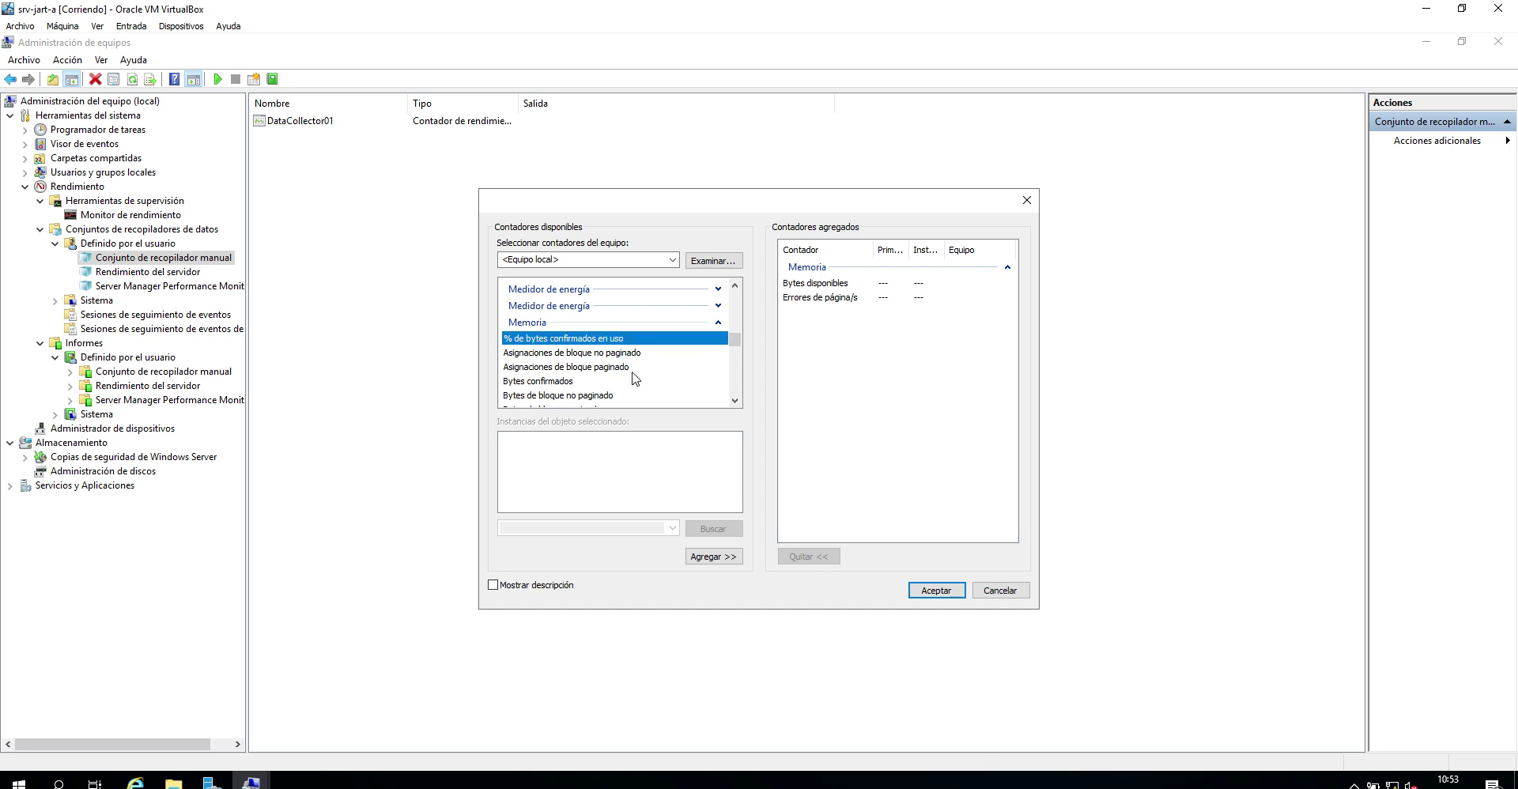
pyautogui.click(709, 563)
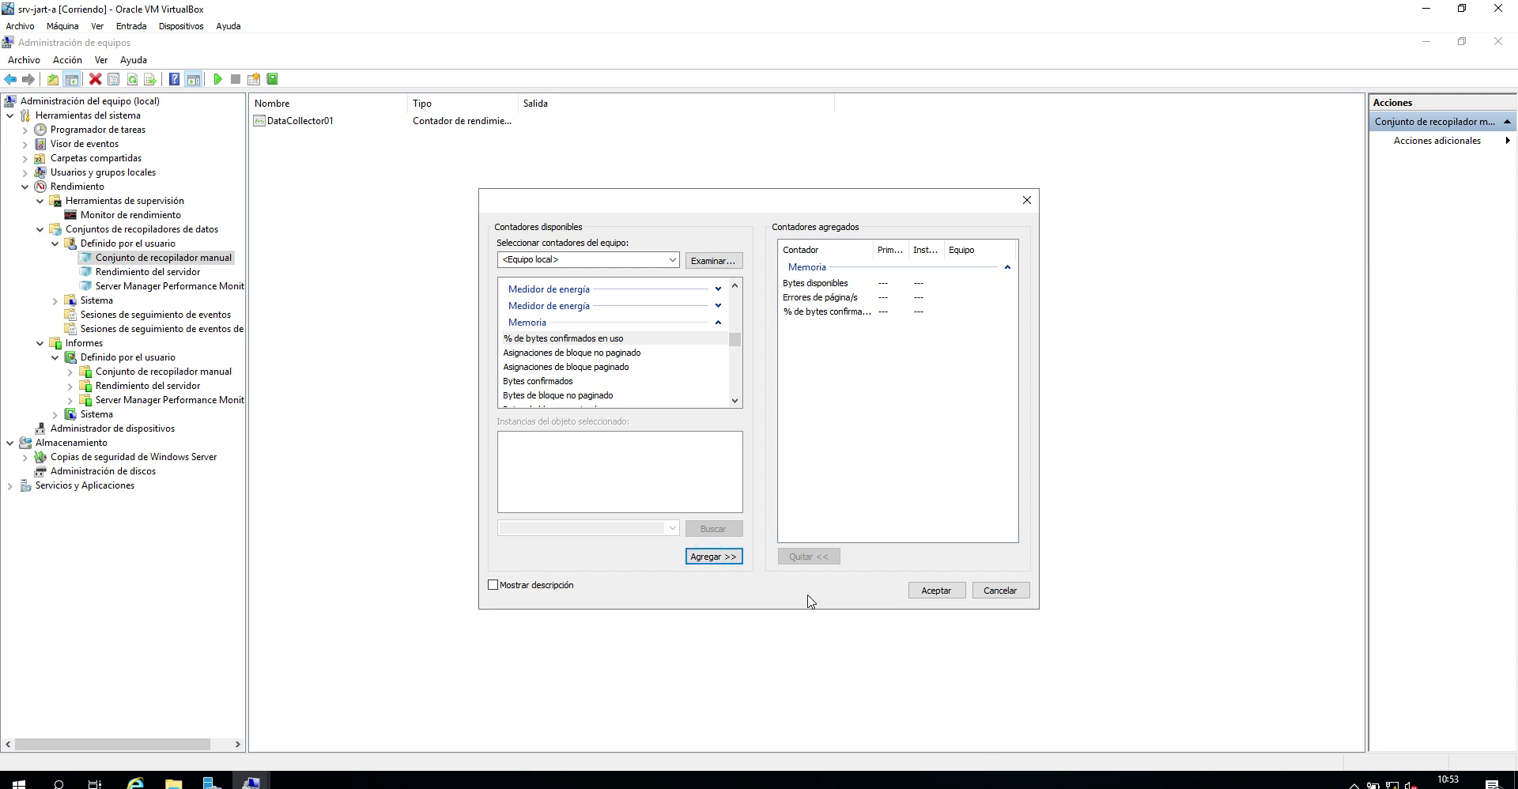
pyautogui.click(936, 593)
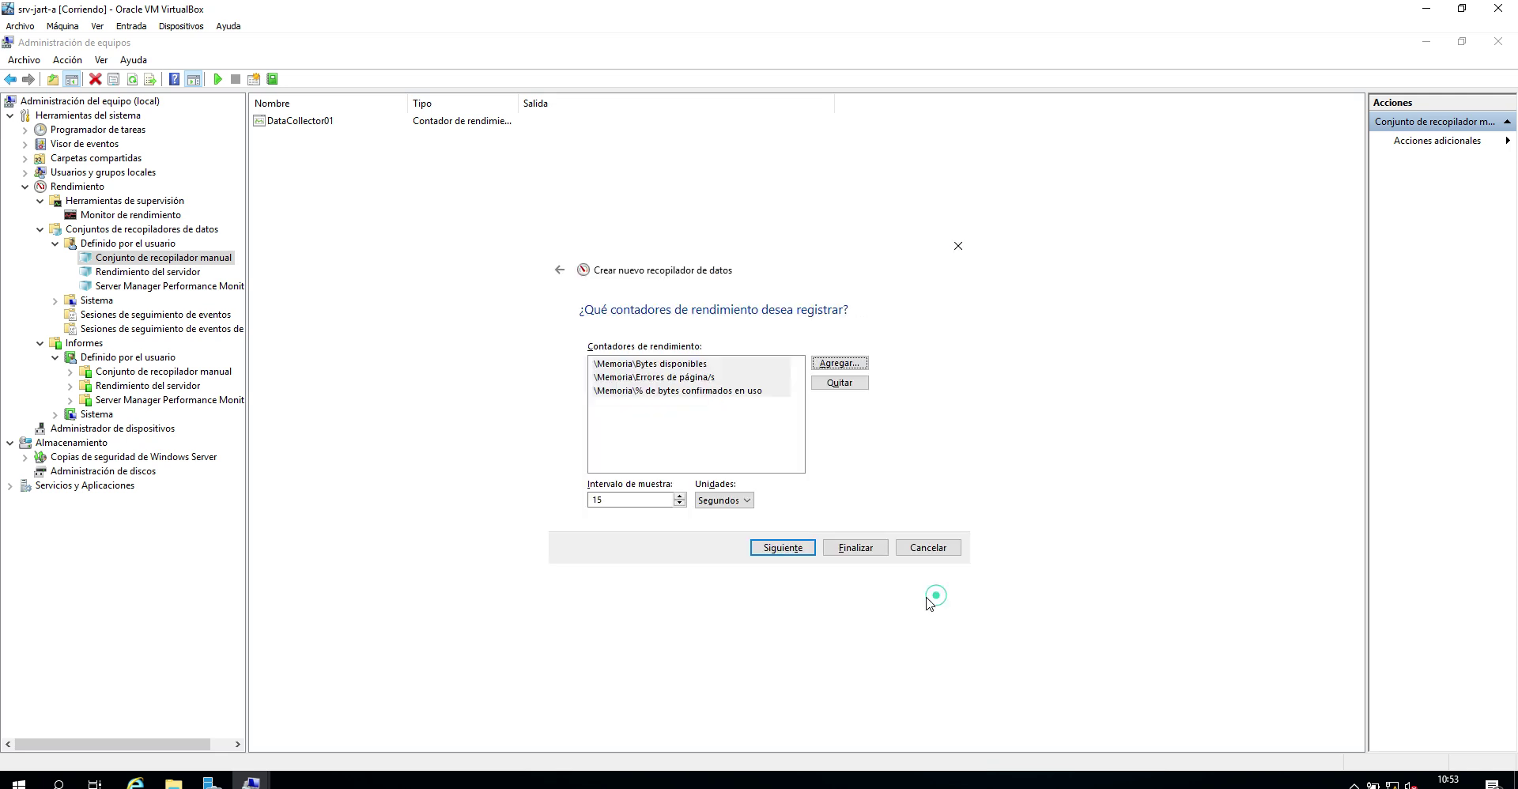
# Keep the 15-second sample interval and finish creating the collector, entering the Administrador account password
pyautogui.click(799, 555)
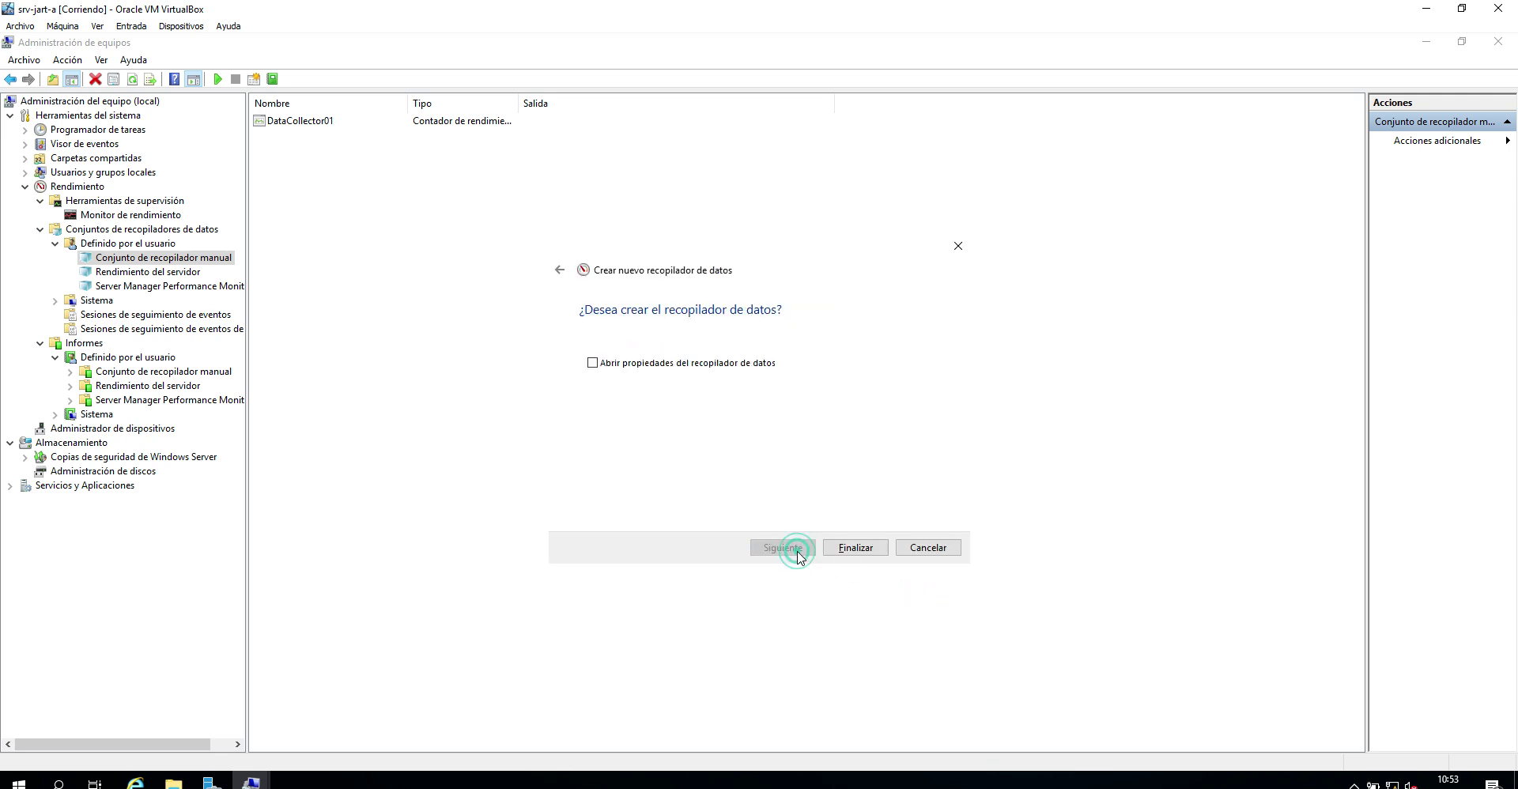
pyautogui.click(859, 560)
pyautogui.click(846, 547)
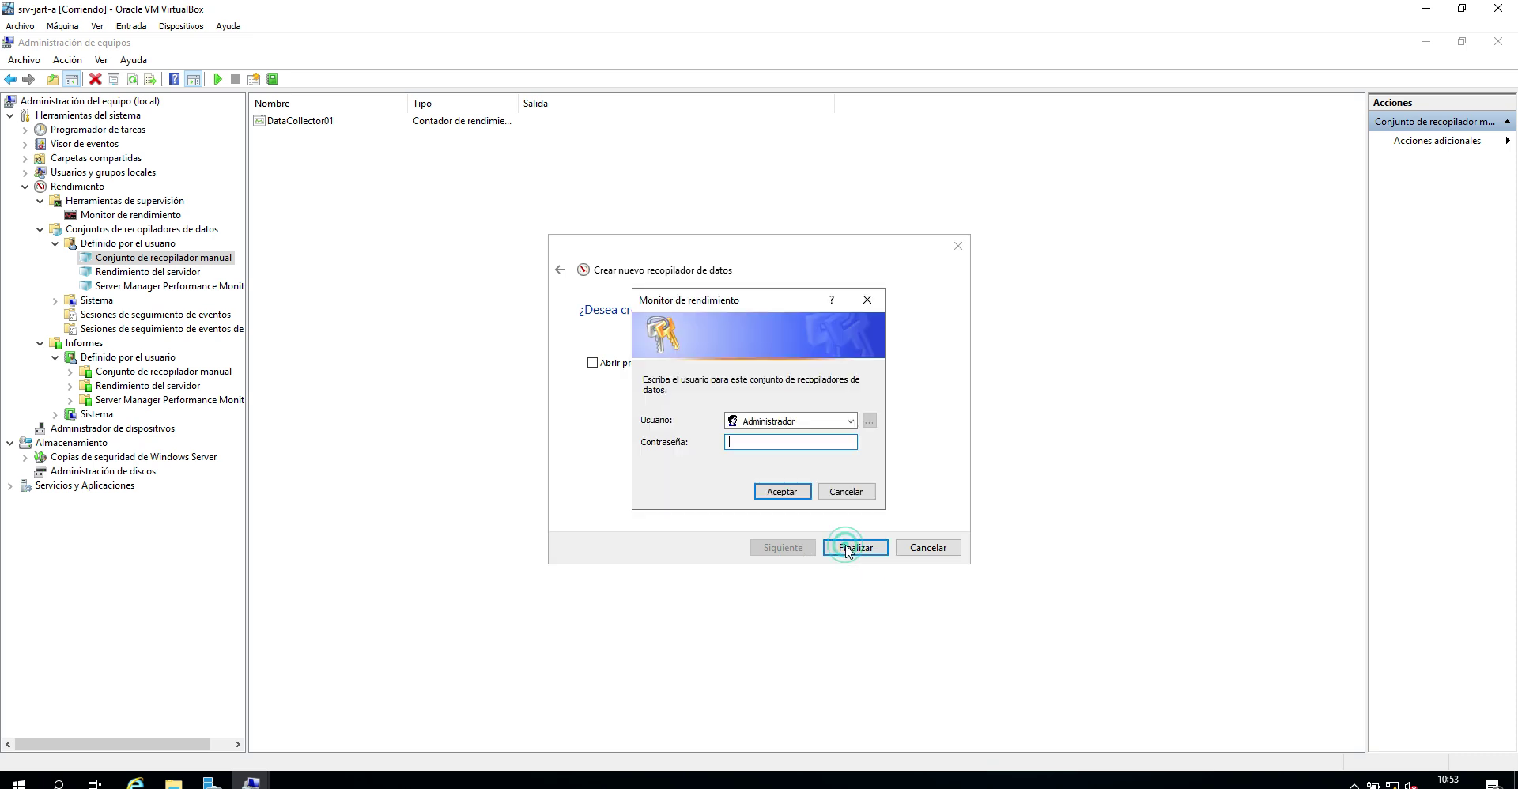
pyautogui.write('*******')
pyautogui.press('Return')
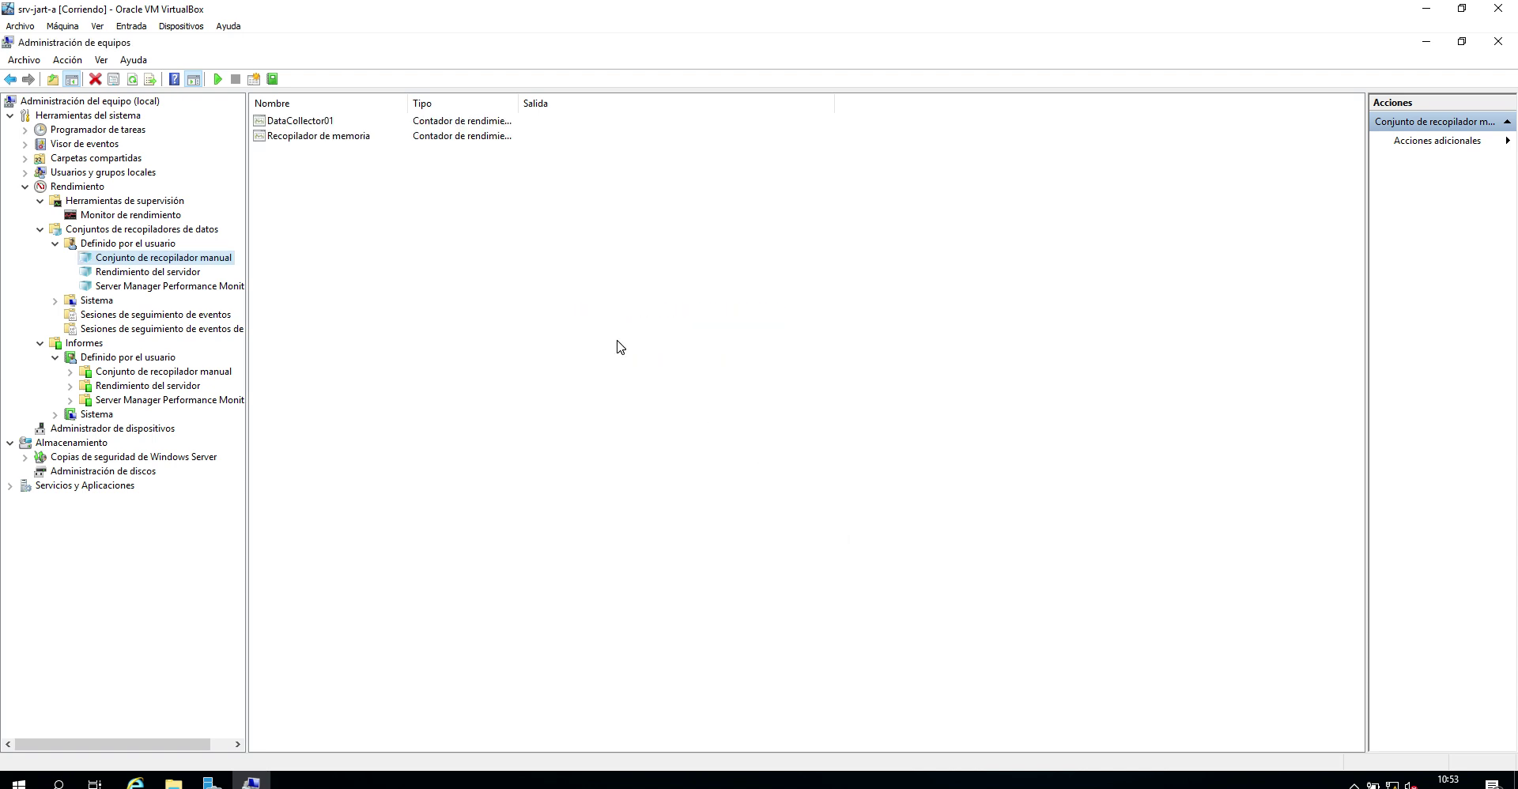
pyautogui.click(620, 372)
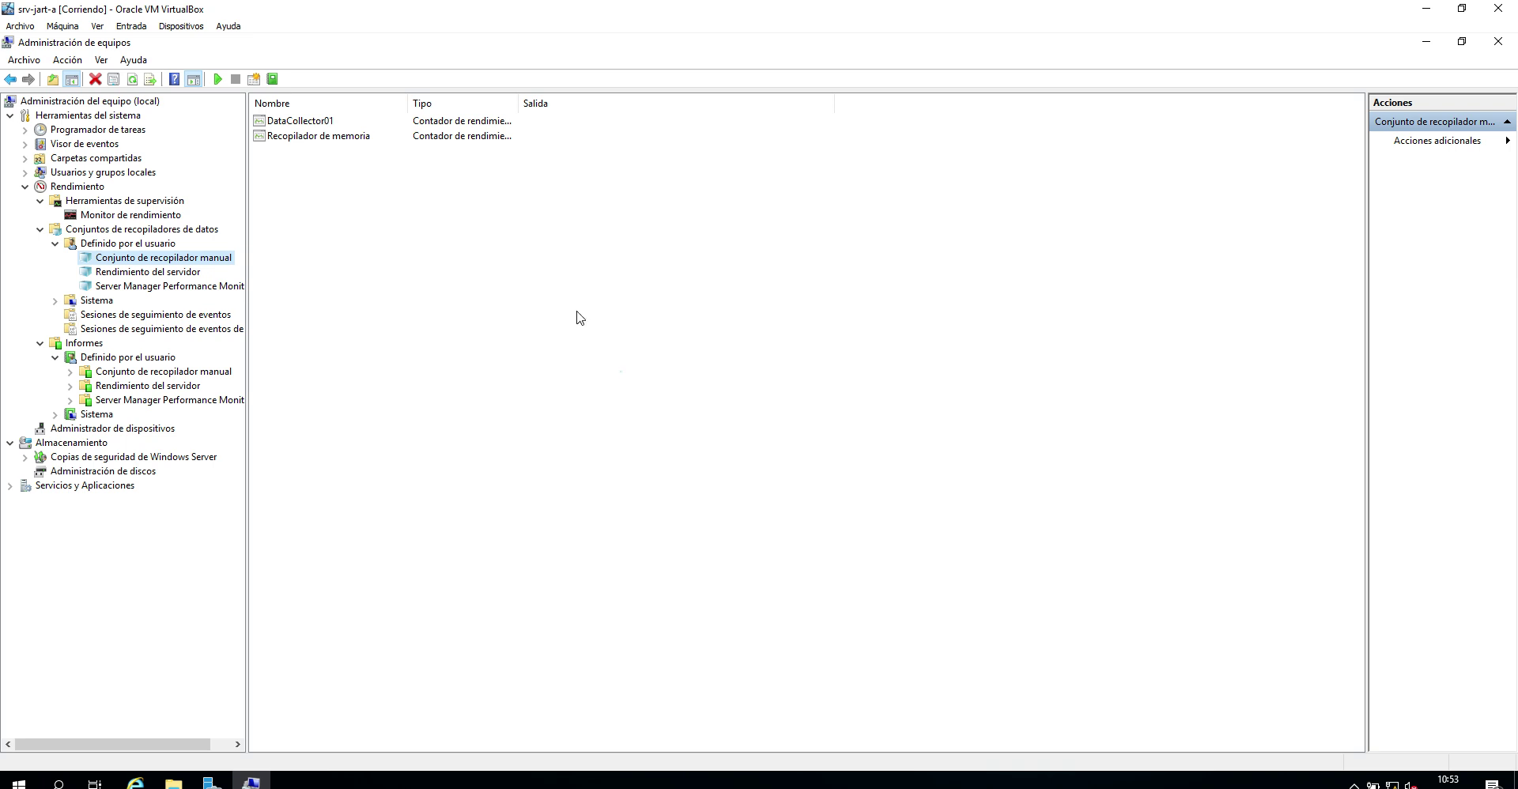
pyautogui.click(348, 139)
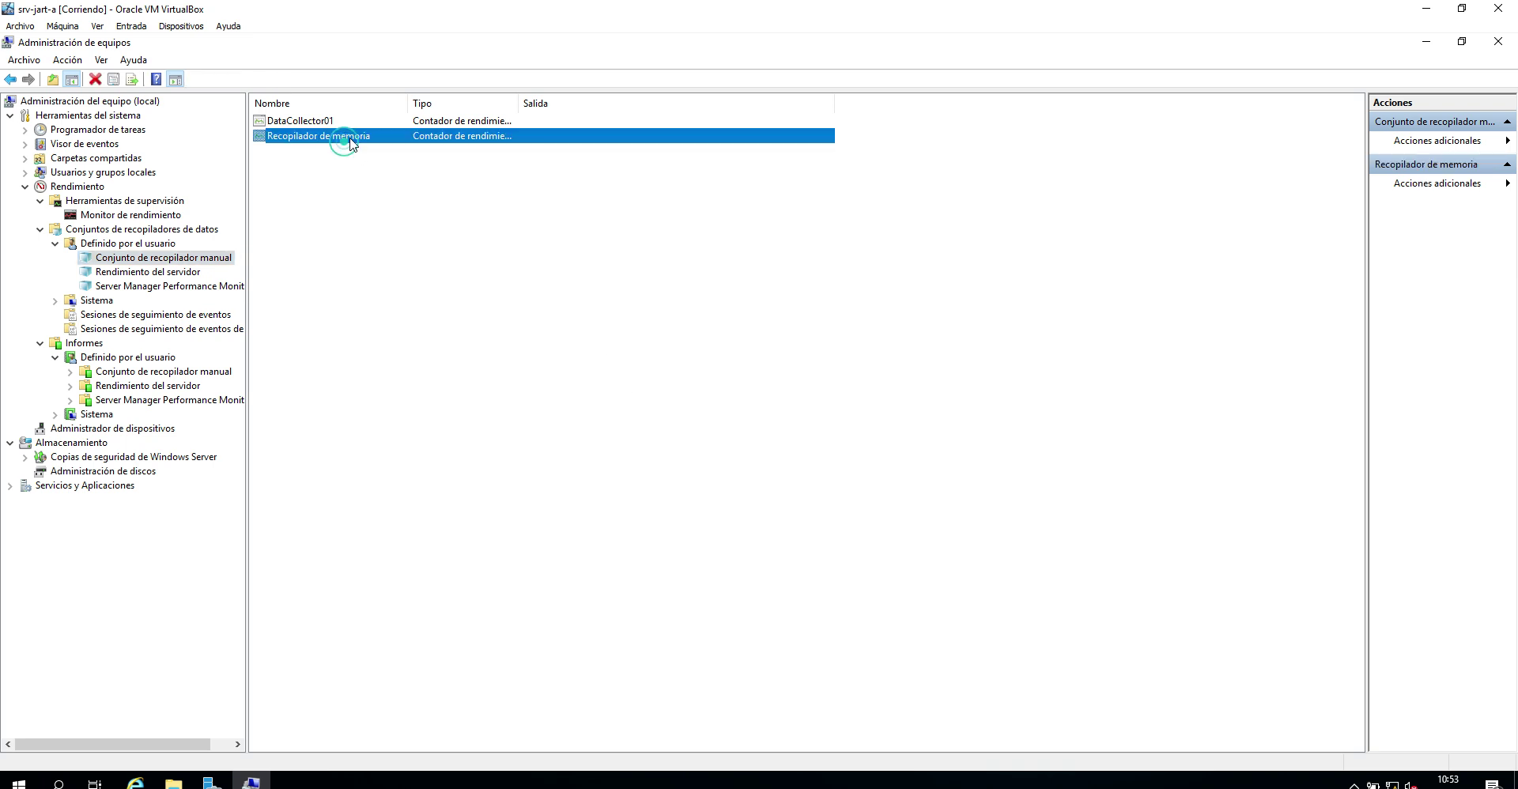
pyautogui.click(438, 185)
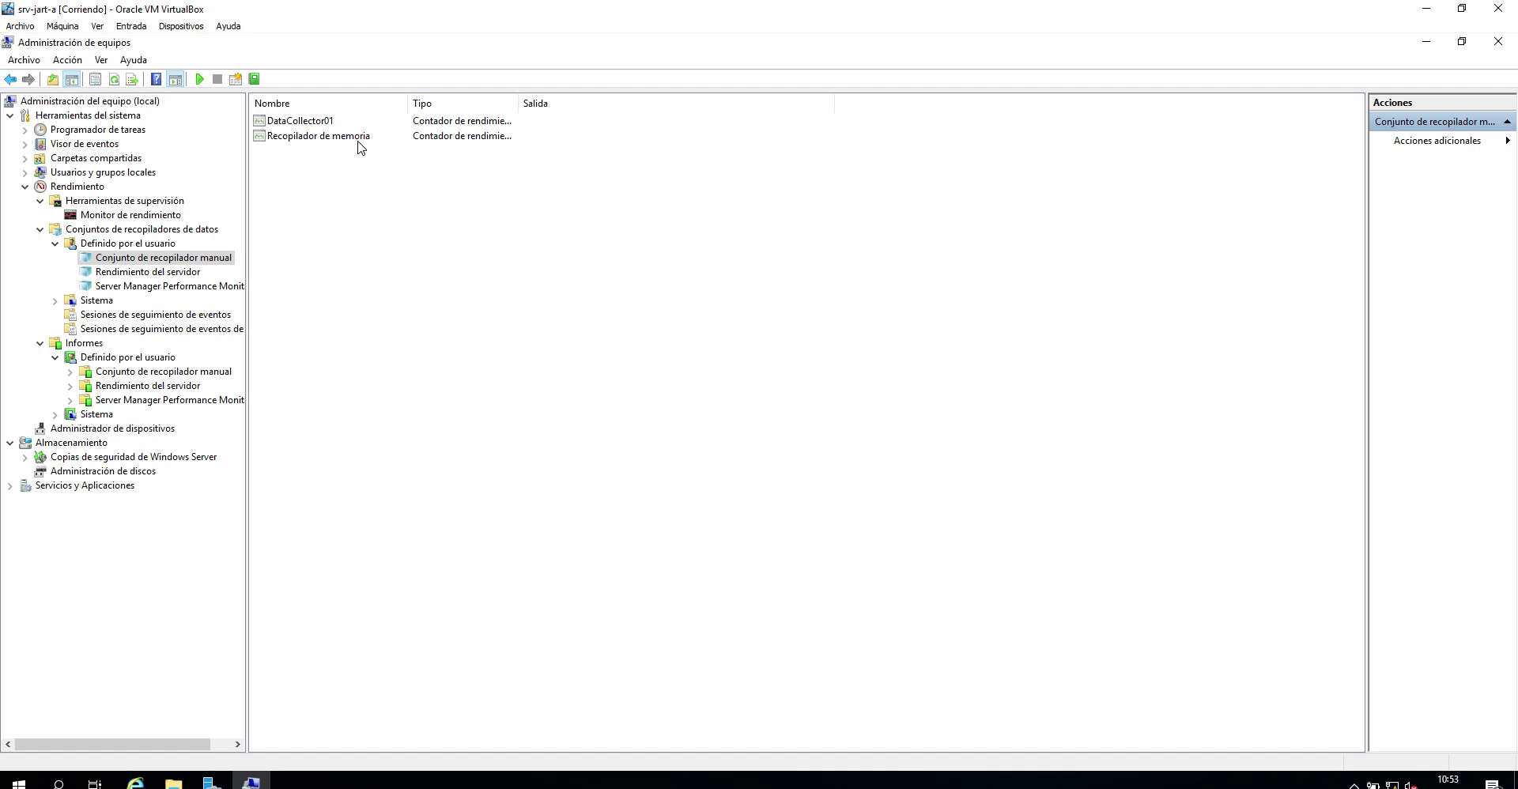
# Start Conjunto de recopilador manual and expand its report folder under Informes
pyautogui.rightClick(170, 259)
pyautogui.rightClick(132, 259)
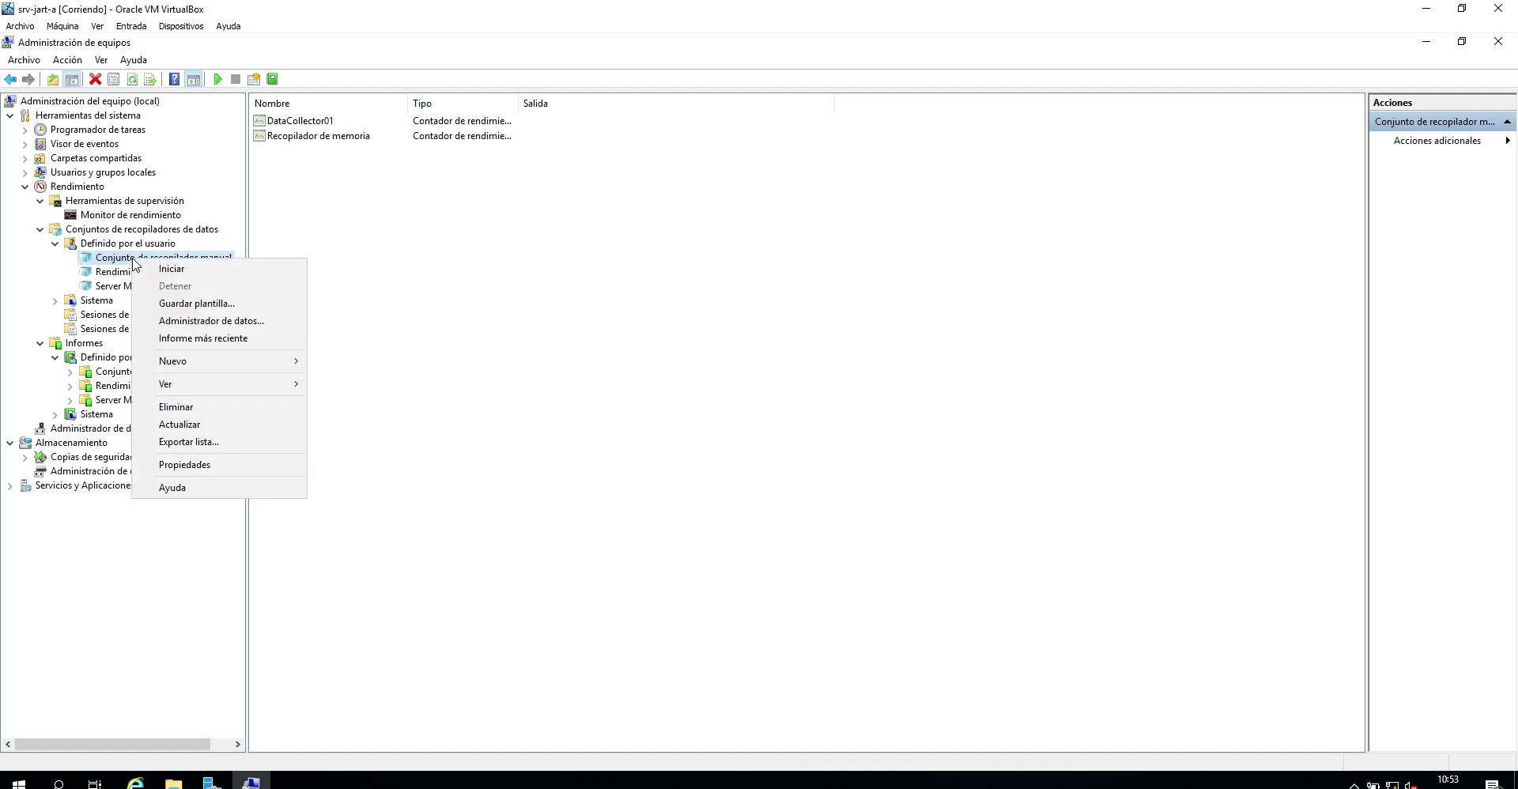
pyautogui.click(177, 269)
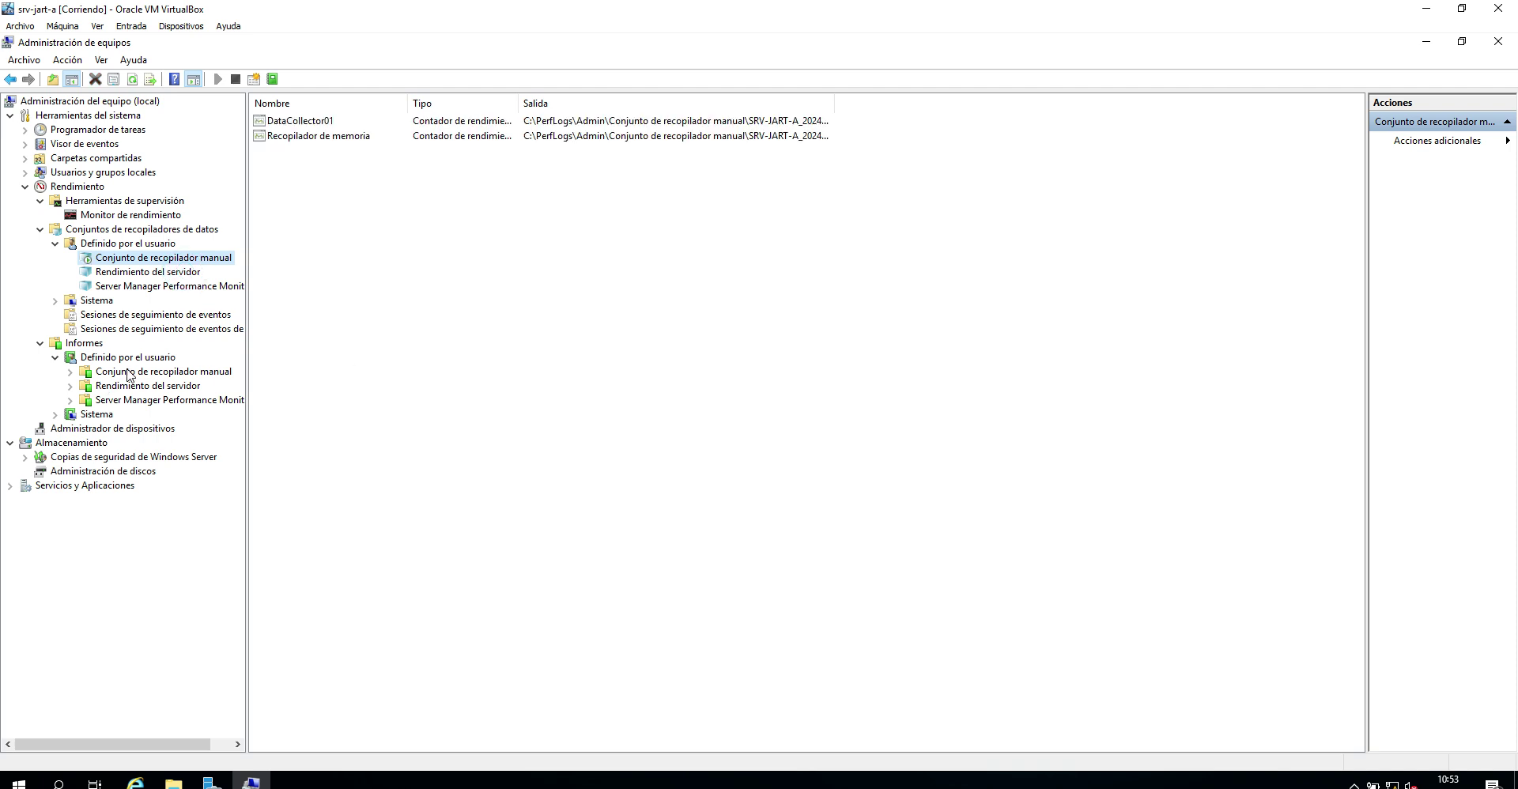
pyautogui.click(70, 372)
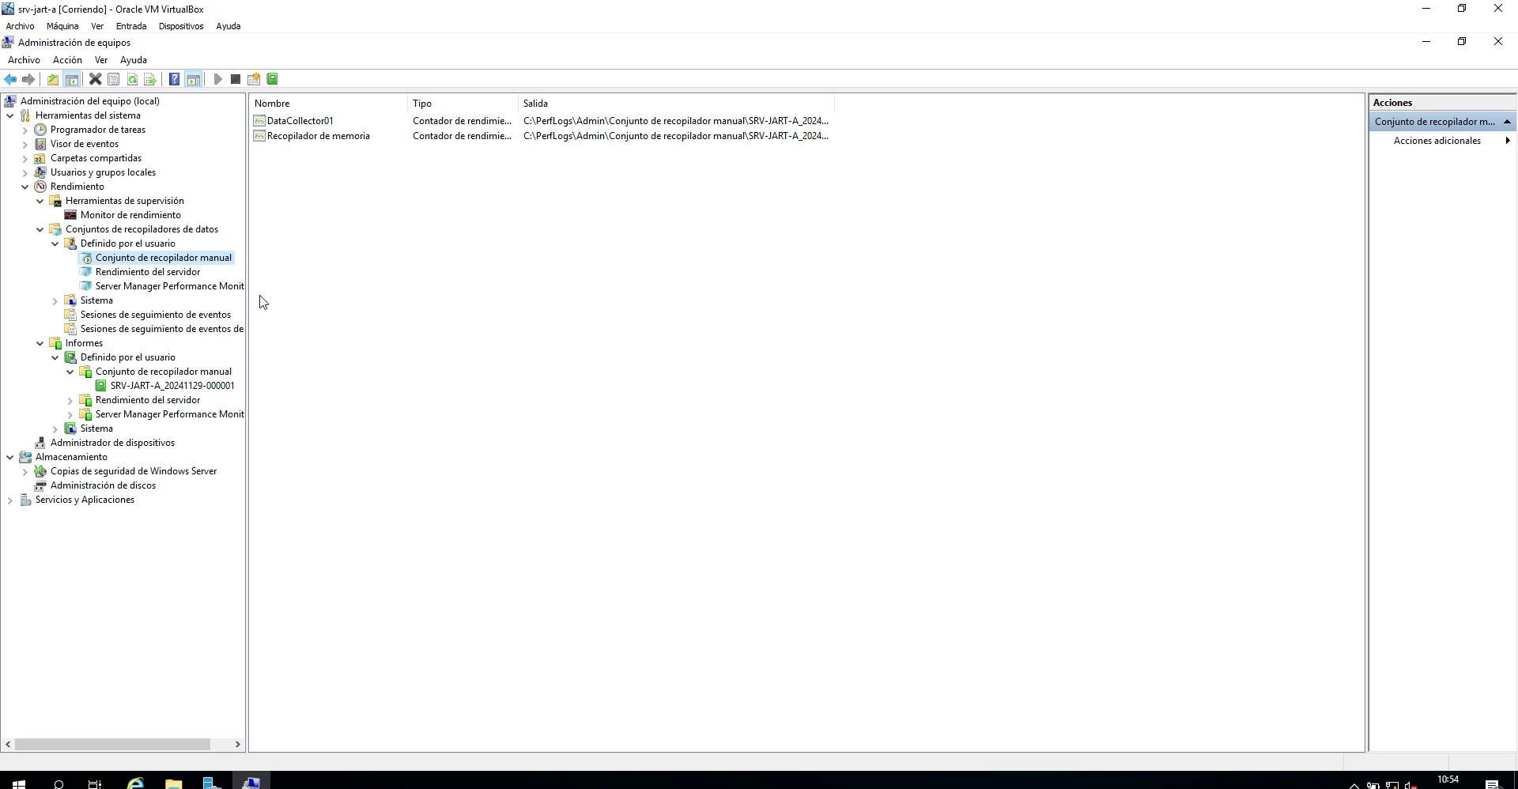
pyautogui.rightClick(182, 262)
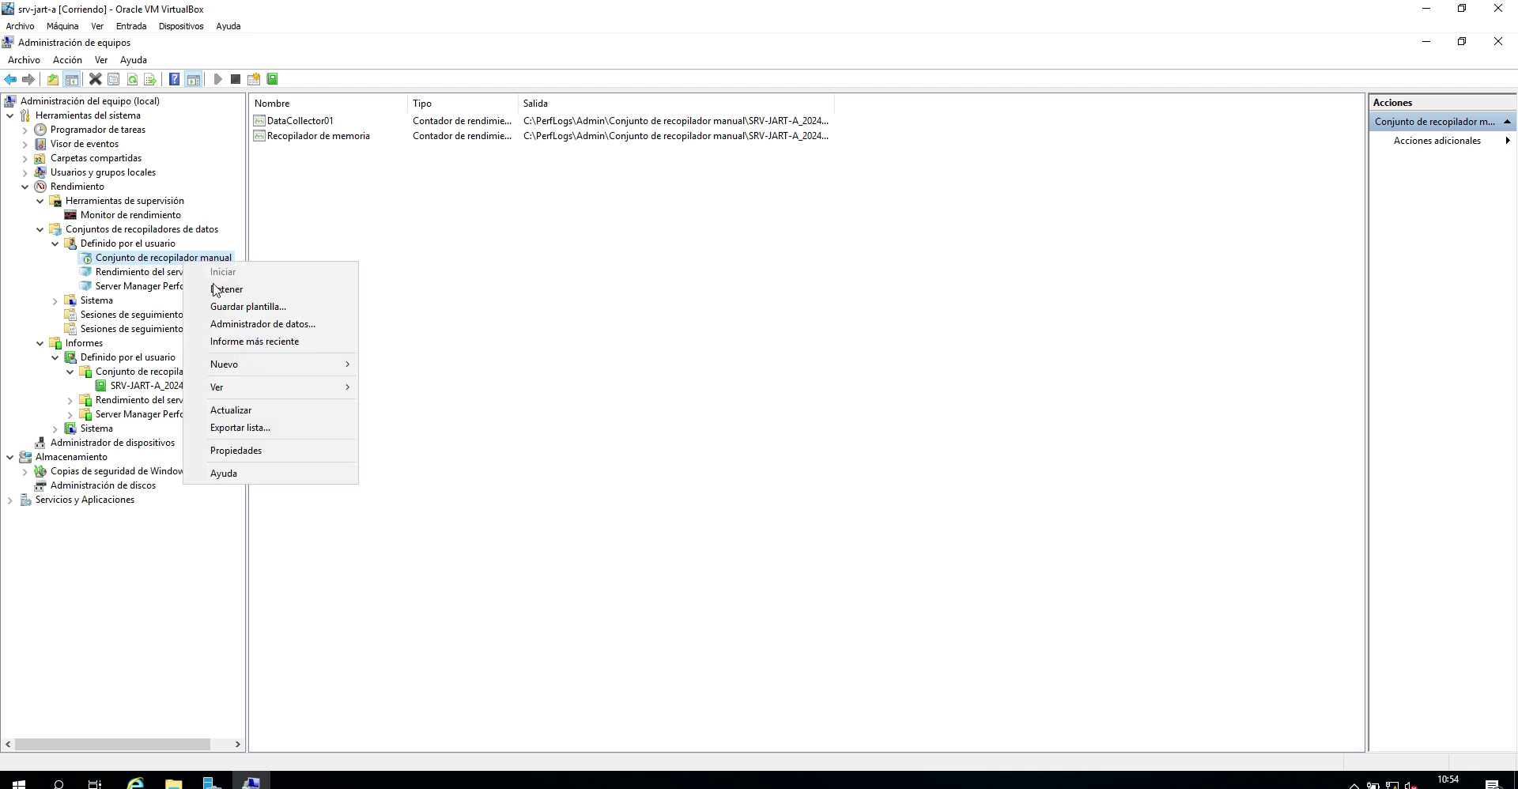
pyautogui.click(220, 293)
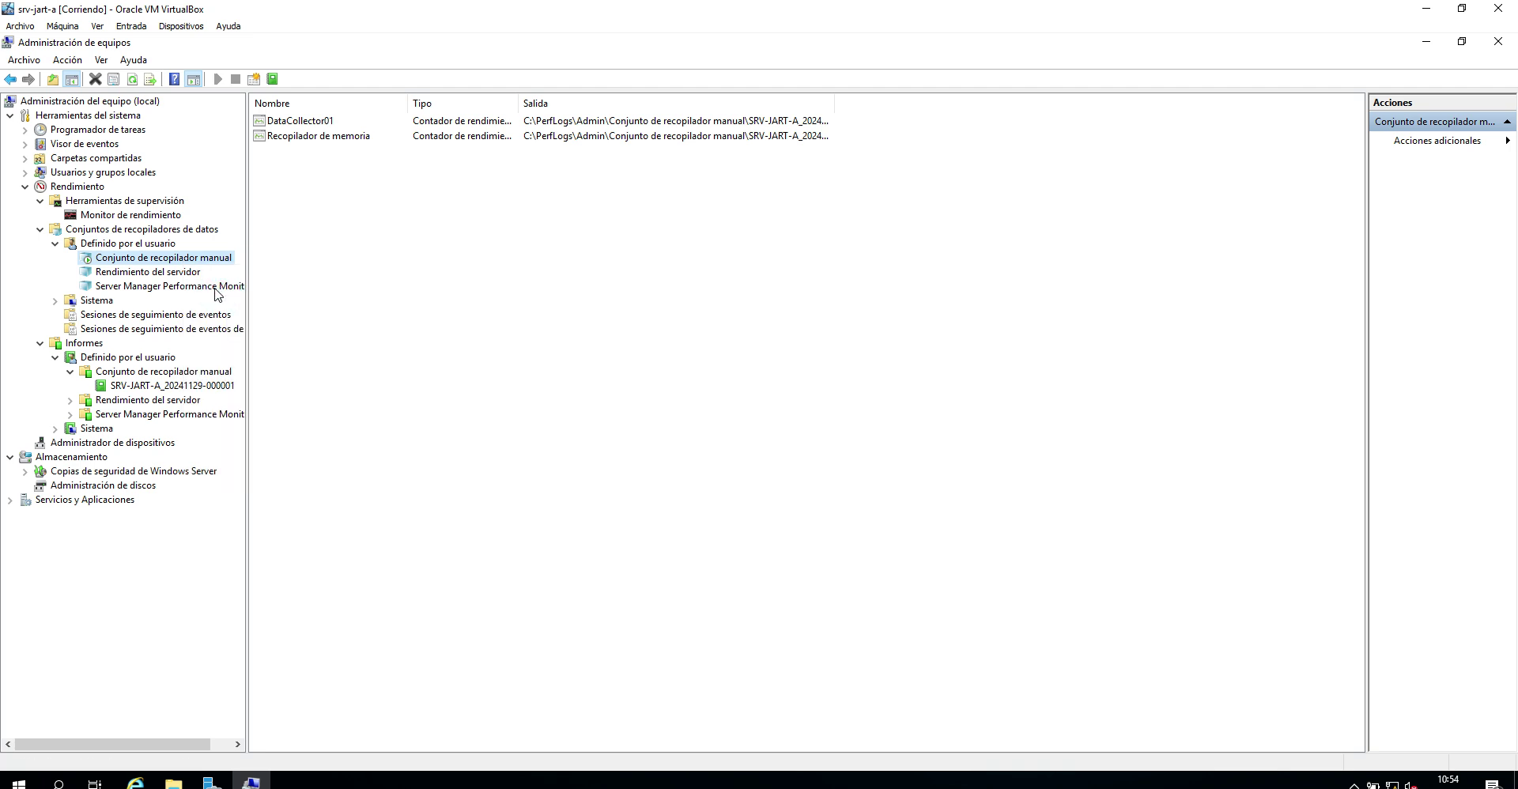
pyautogui.click(71, 401)
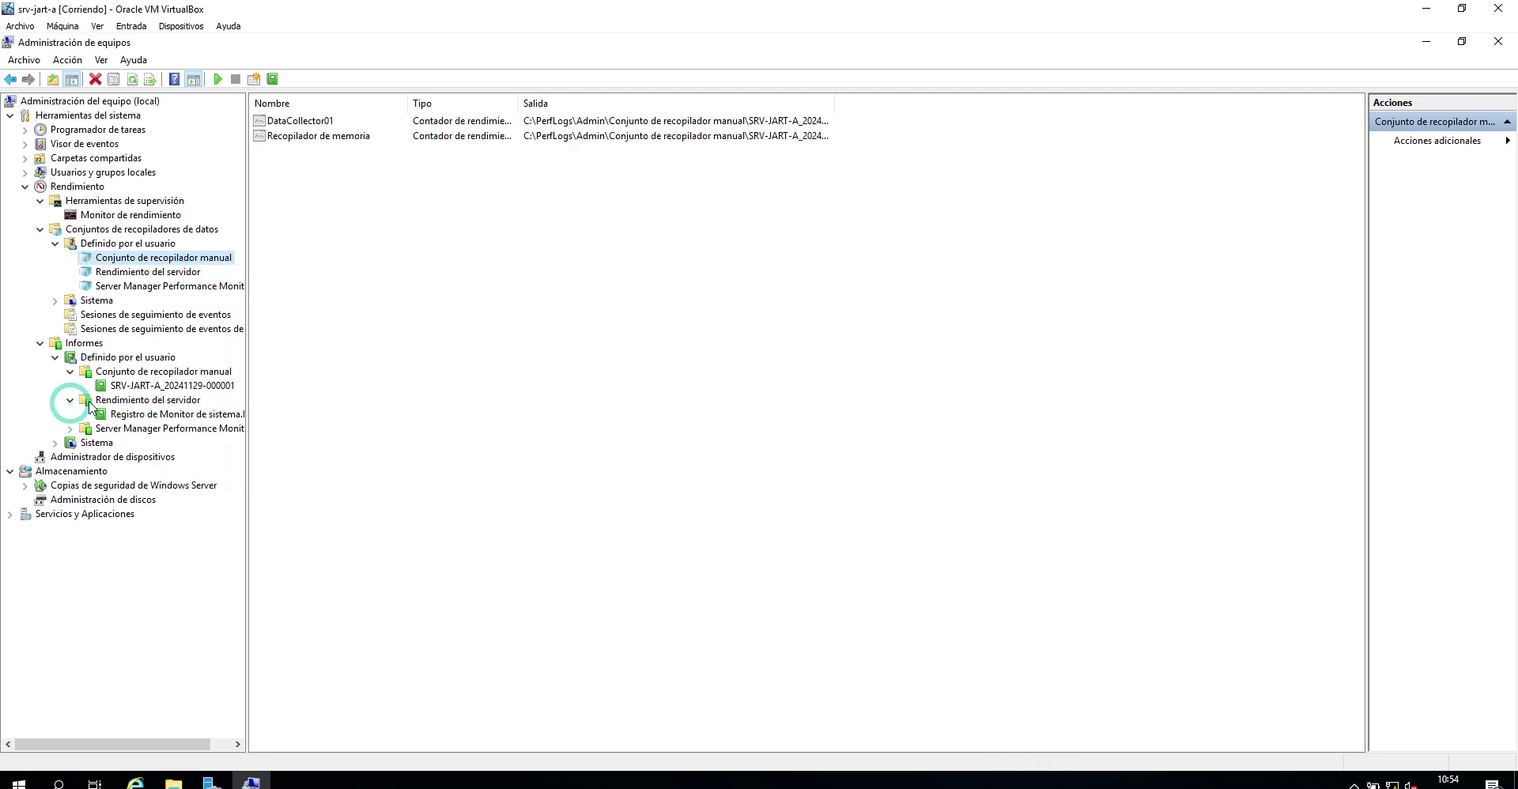
pyautogui.click(72, 400)
pyautogui.click(118, 386)
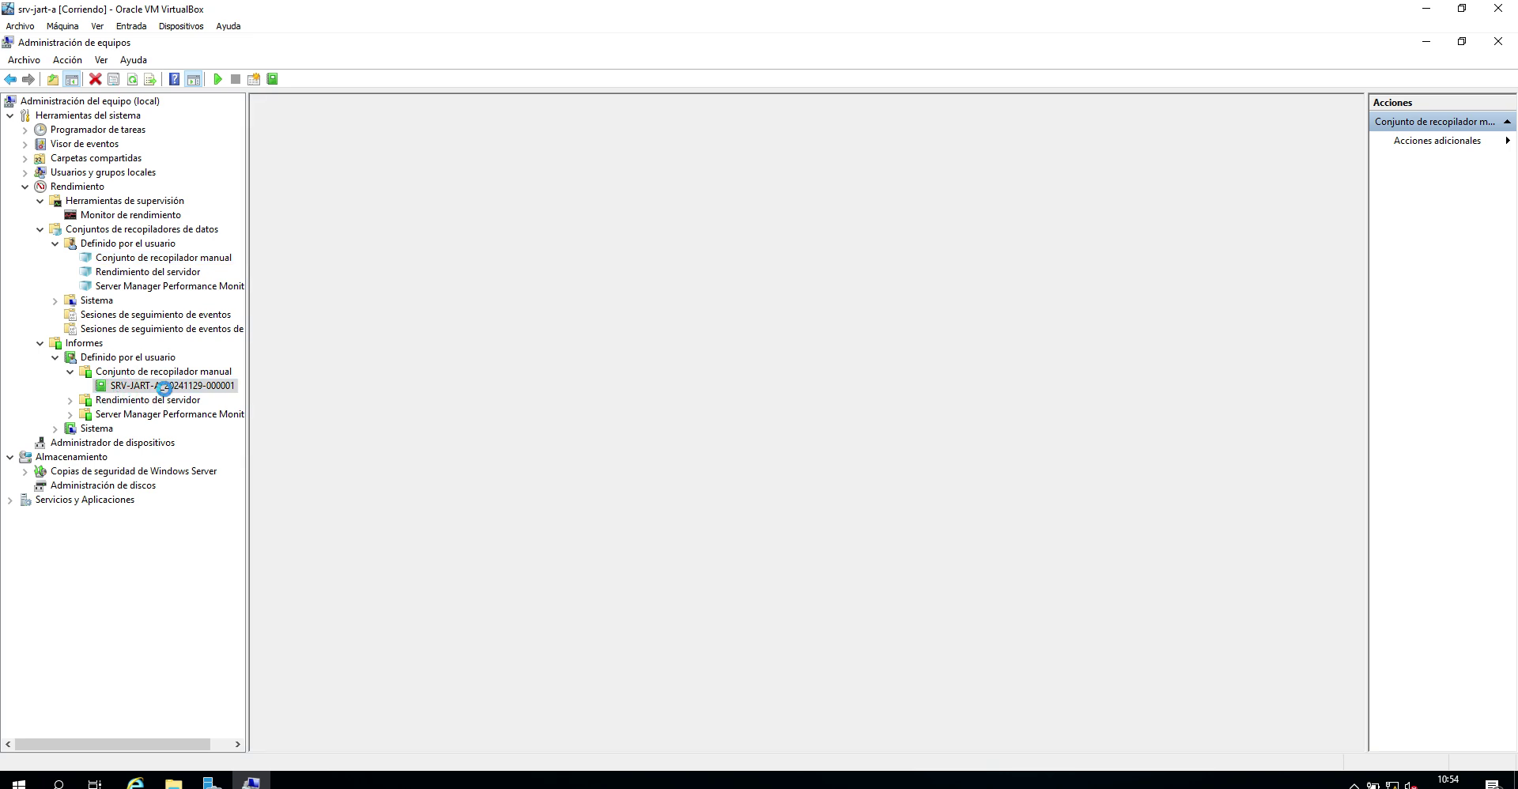
pyautogui.press('Return')
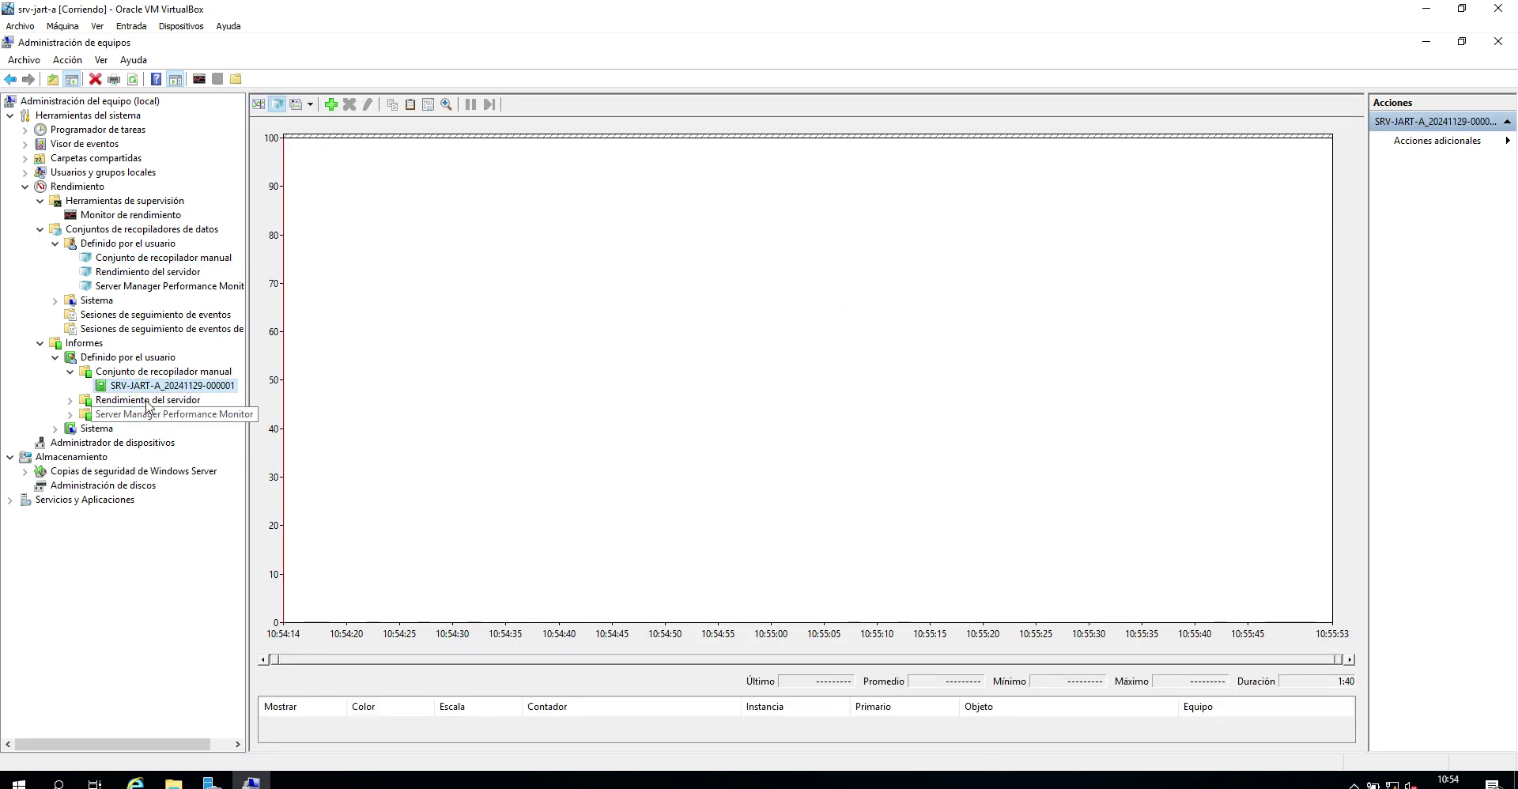
pyautogui.click(71, 371)
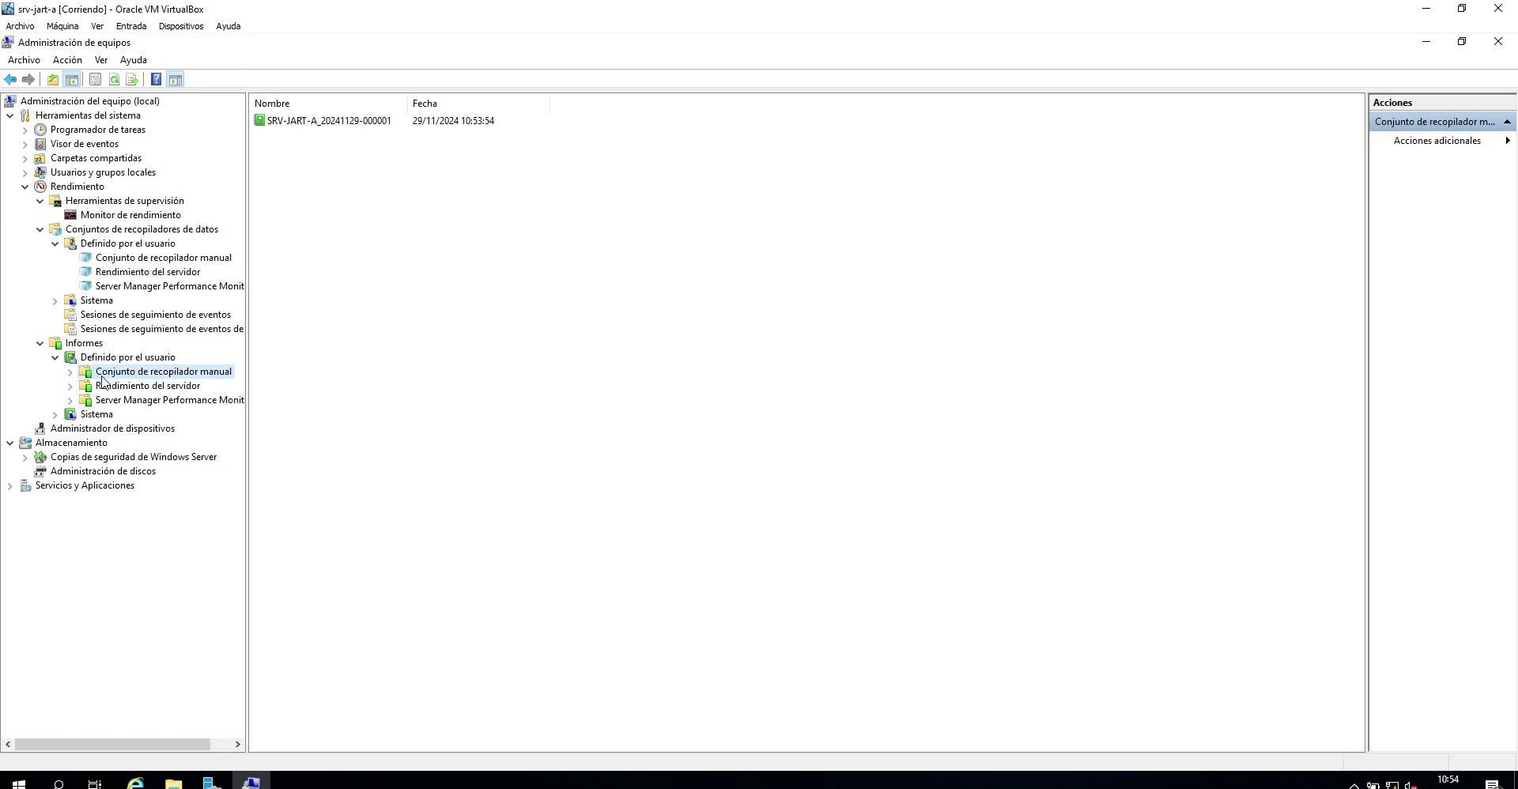
pyautogui.click(138, 258)
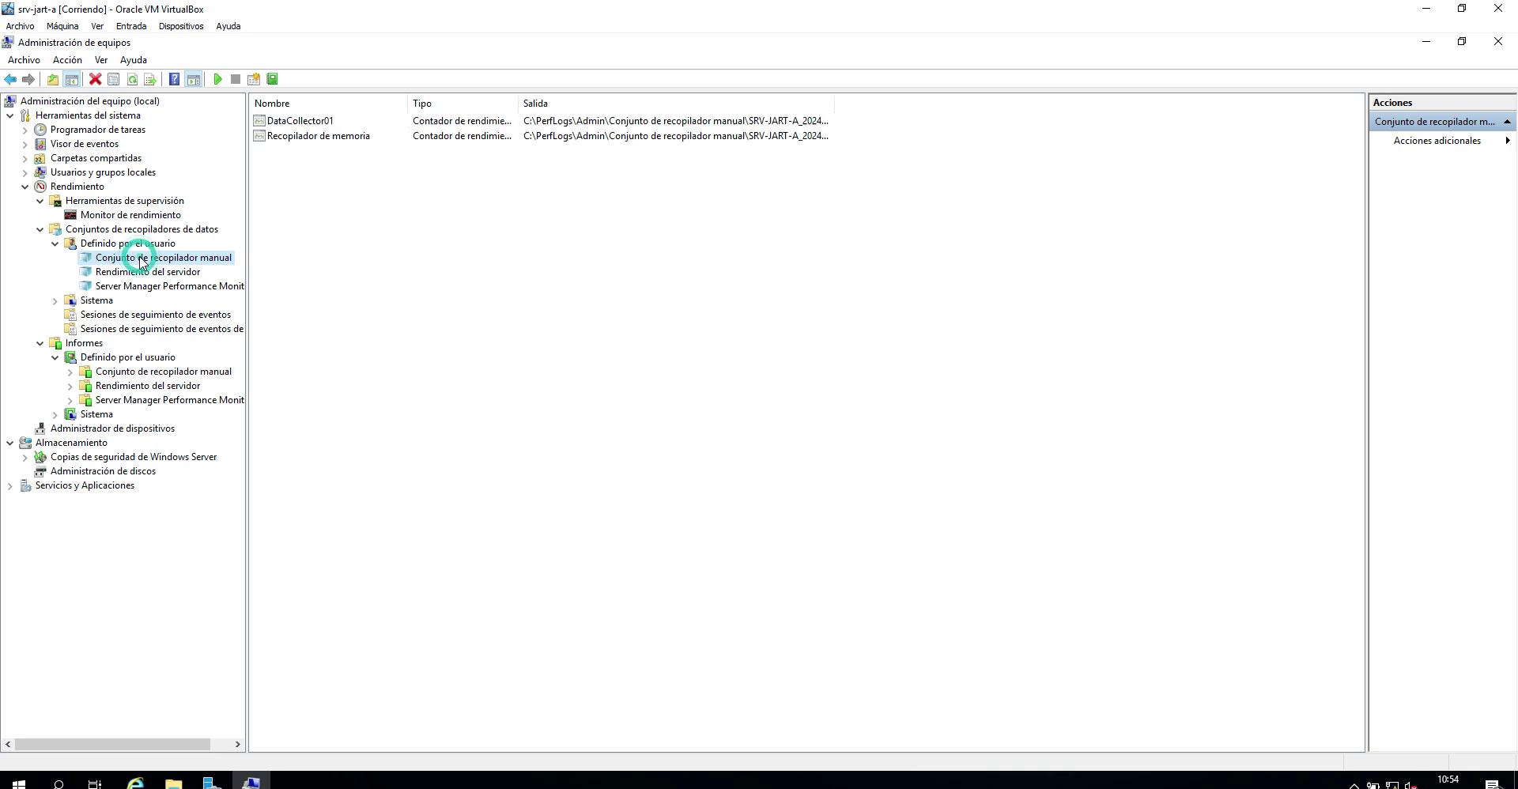
pyautogui.click(70, 373)
pyautogui.click(107, 387)
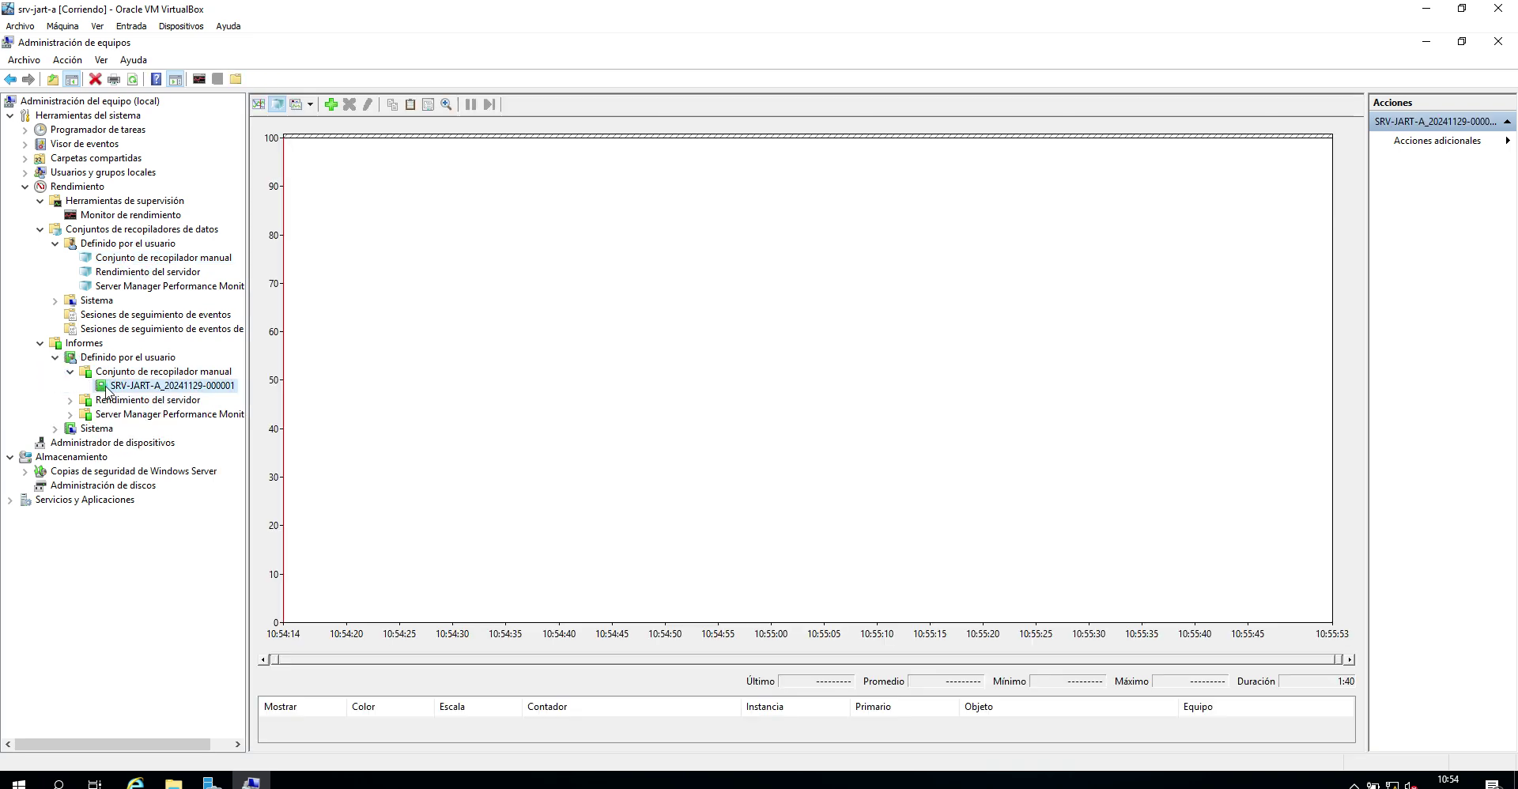
pyautogui.rightClick(107, 387)
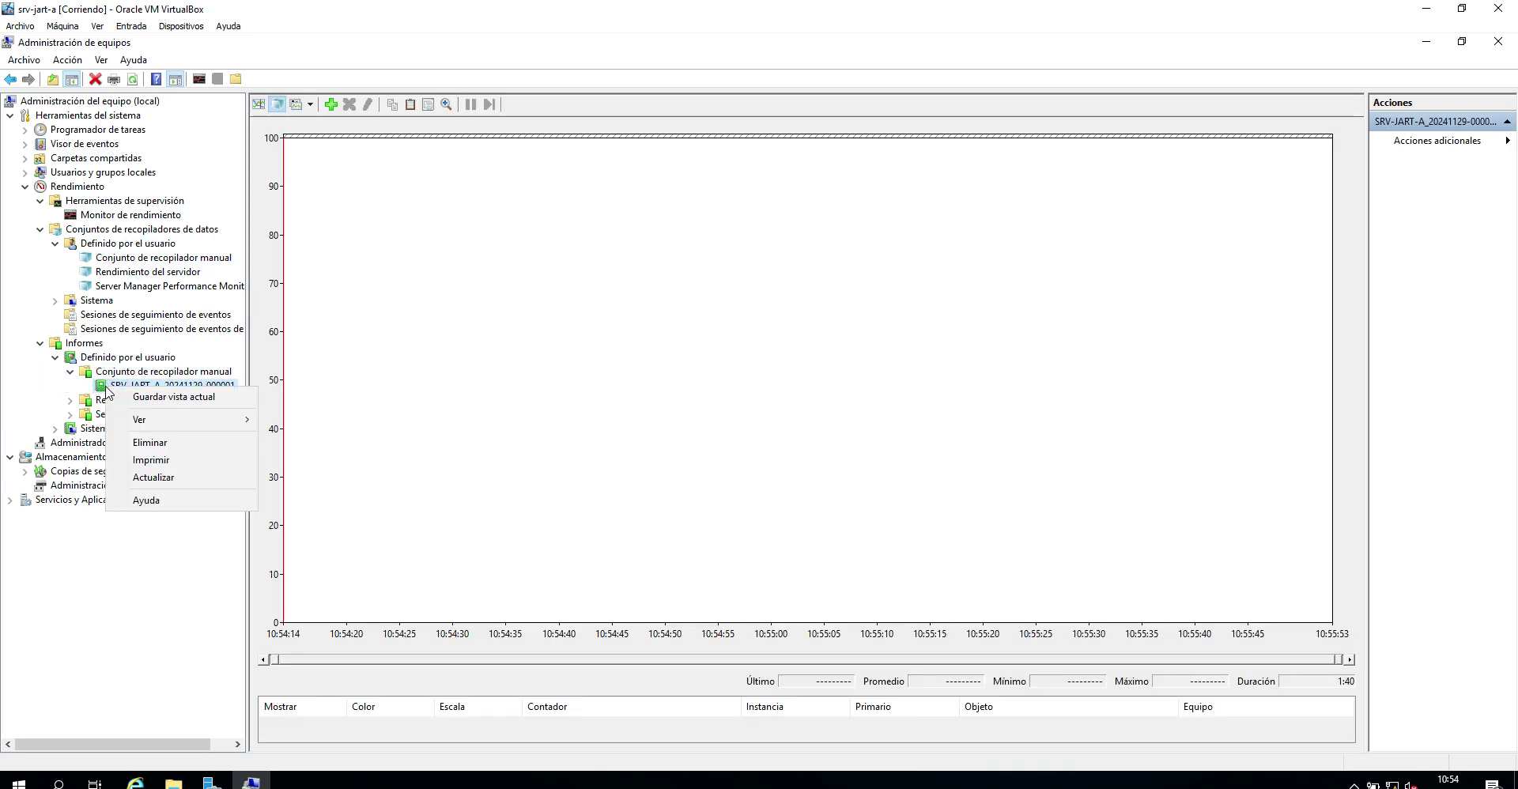
pyautogui.click(136, 461)
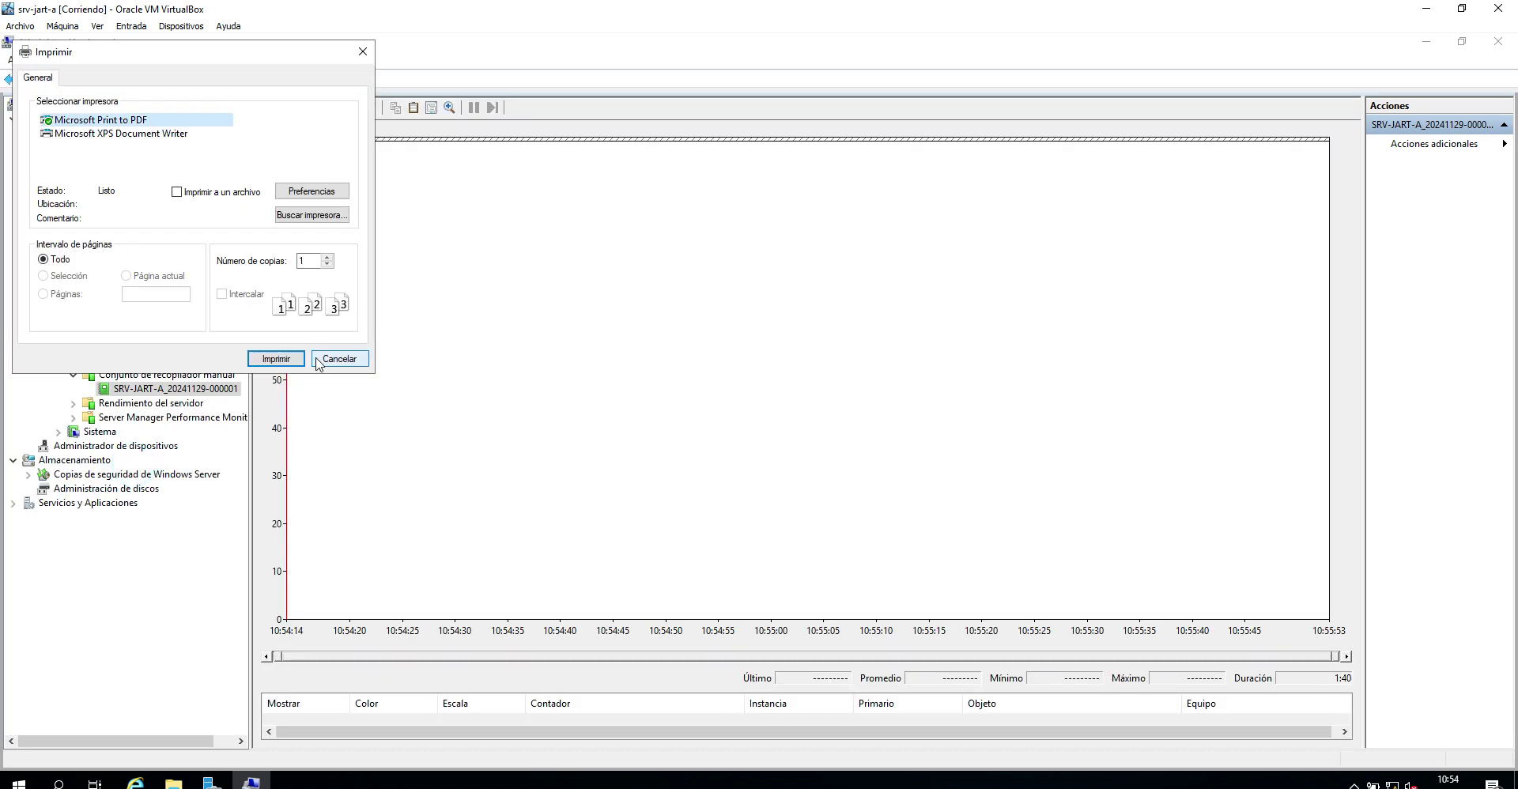
pyautogui.click(336, 358)
pyautogui.rightClick(196, 388)
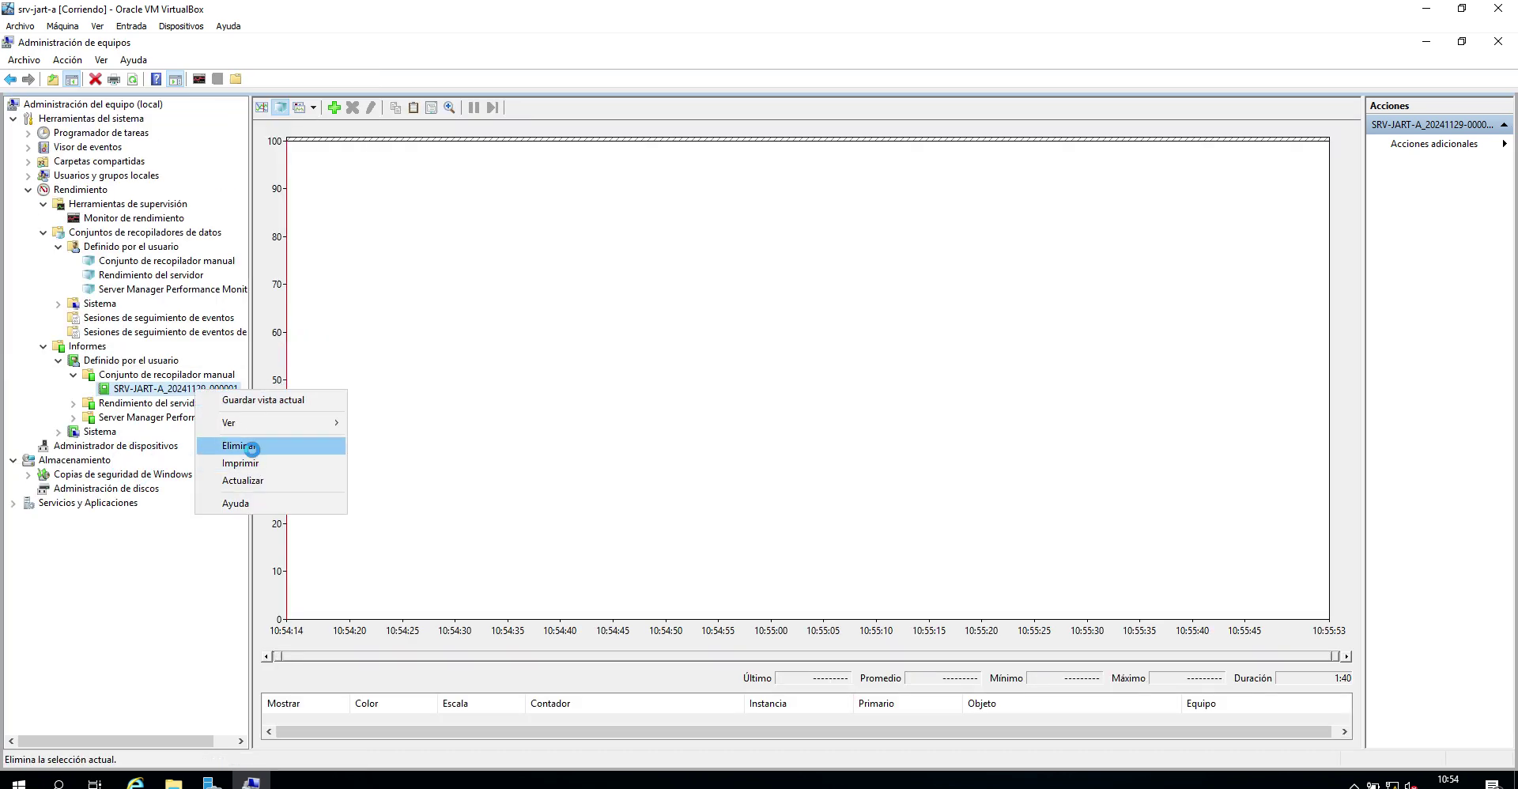
pyautogui.click(245, 446)
pyautogui.click(795, 436)
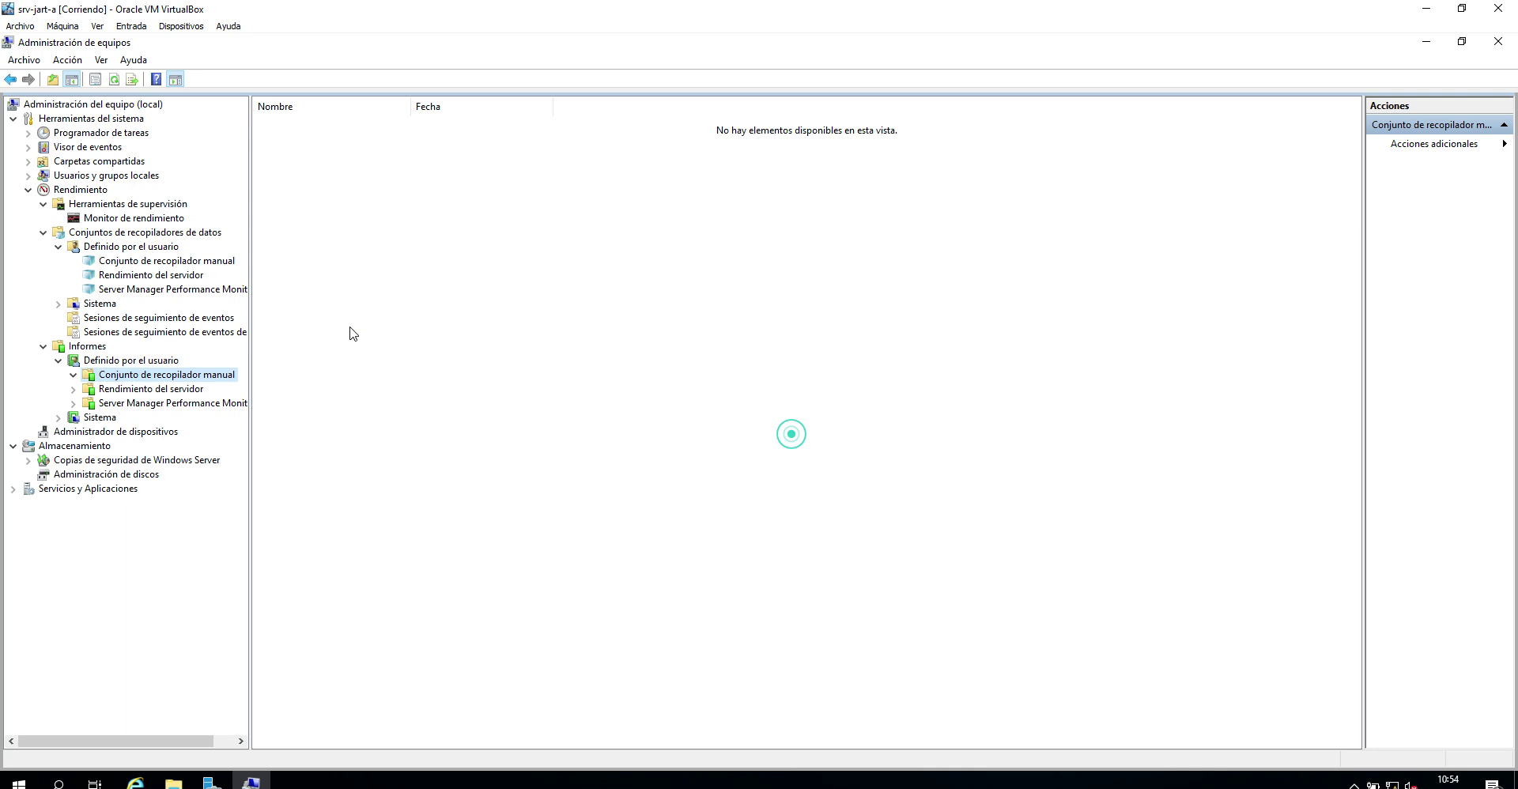
# Start Conjunto de recopilador manual again to record a new report
pyautogui.click(212, 261)
pyautogui.rightClick(207, 264)
pyautogui.click(252, 276)
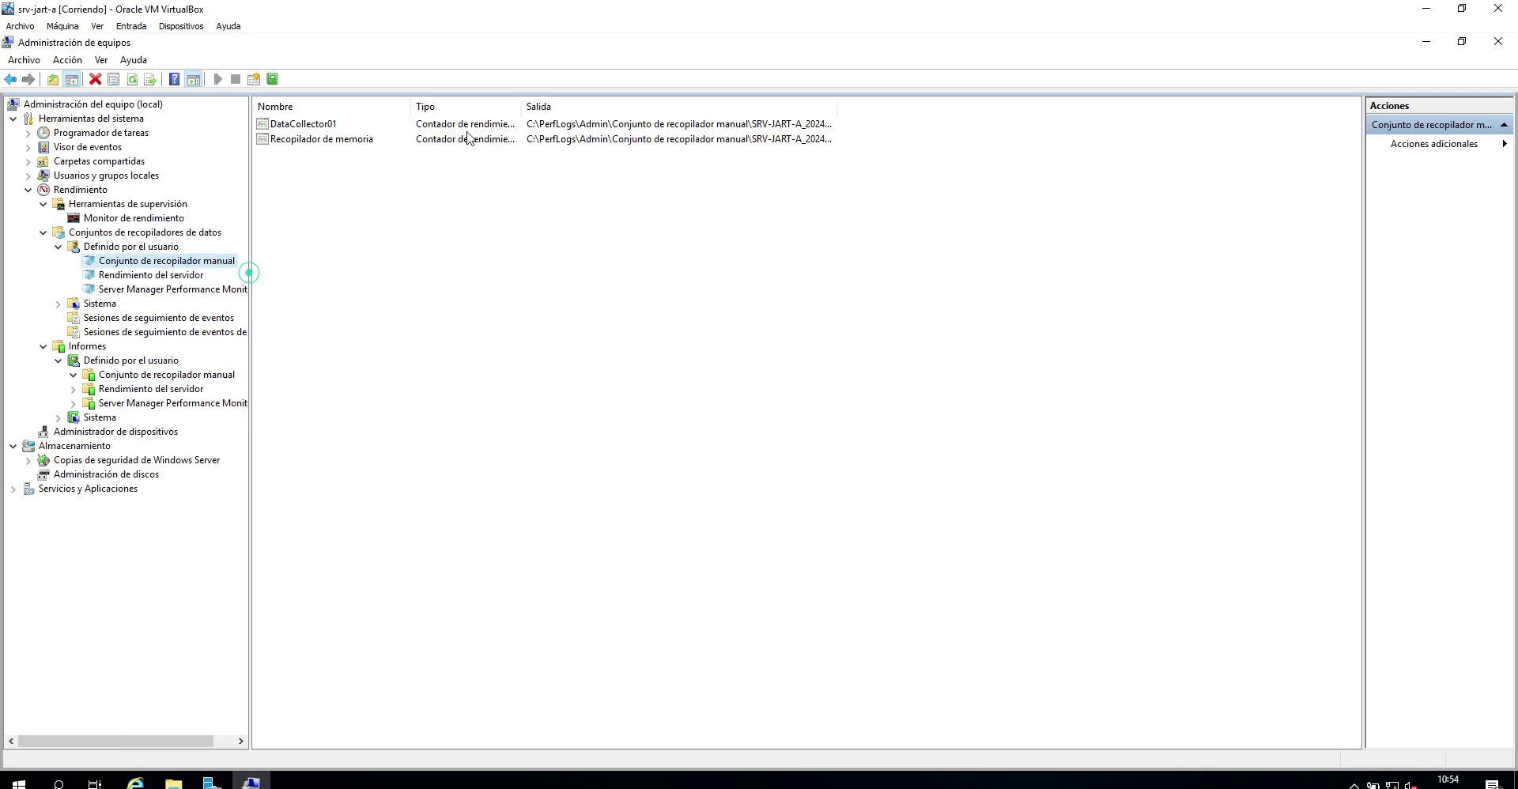
# Review the properties of DataCollector01 and Recopilador de memoria, including their performance counters, and close them without changes
pyautogui.doubleClick(459, 126)
pyautogui.press('Escape')
pyautogui.doubleClick(437, 141)
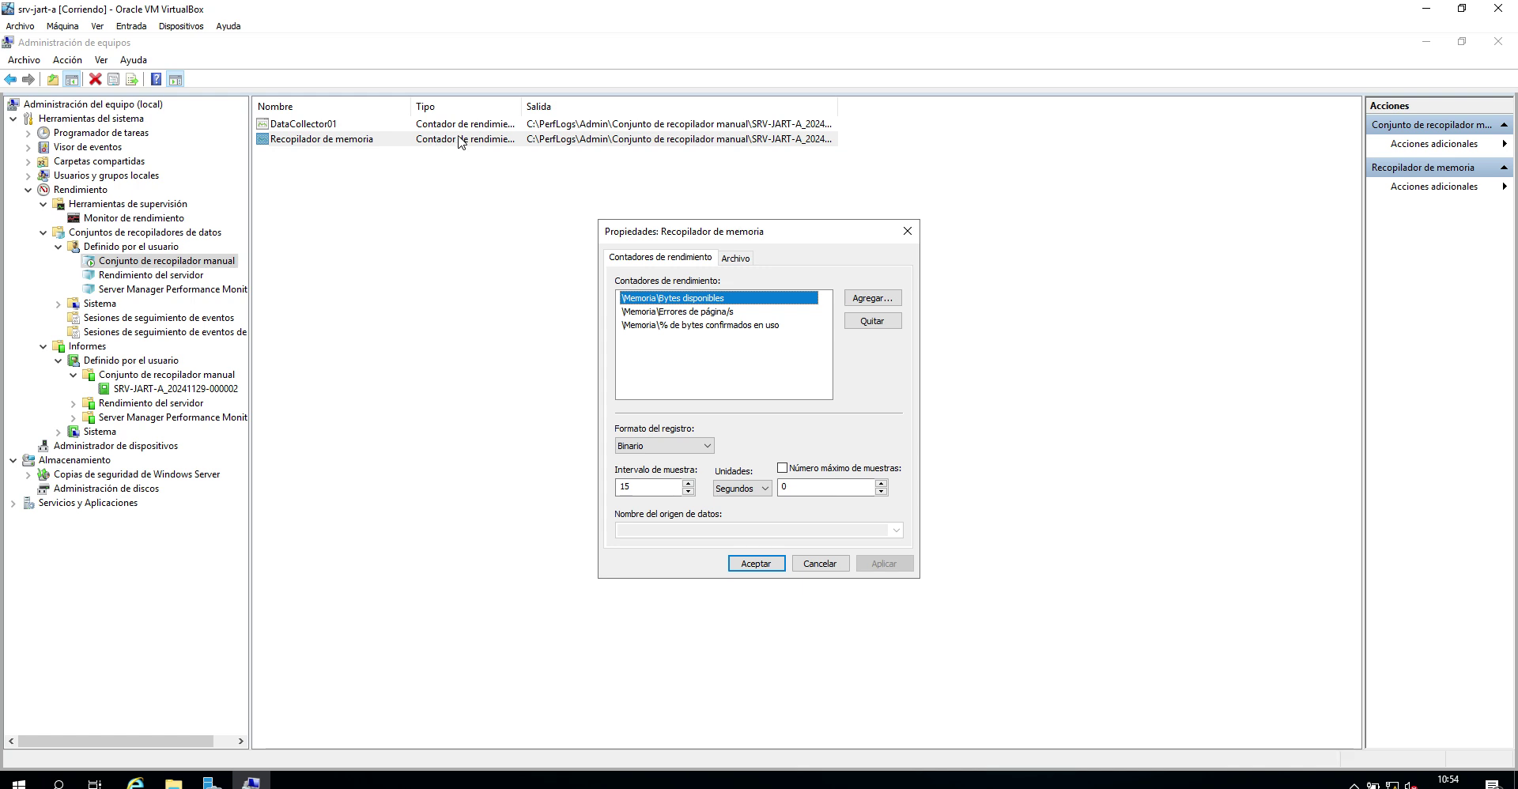
pyautogui.click(905, 241)
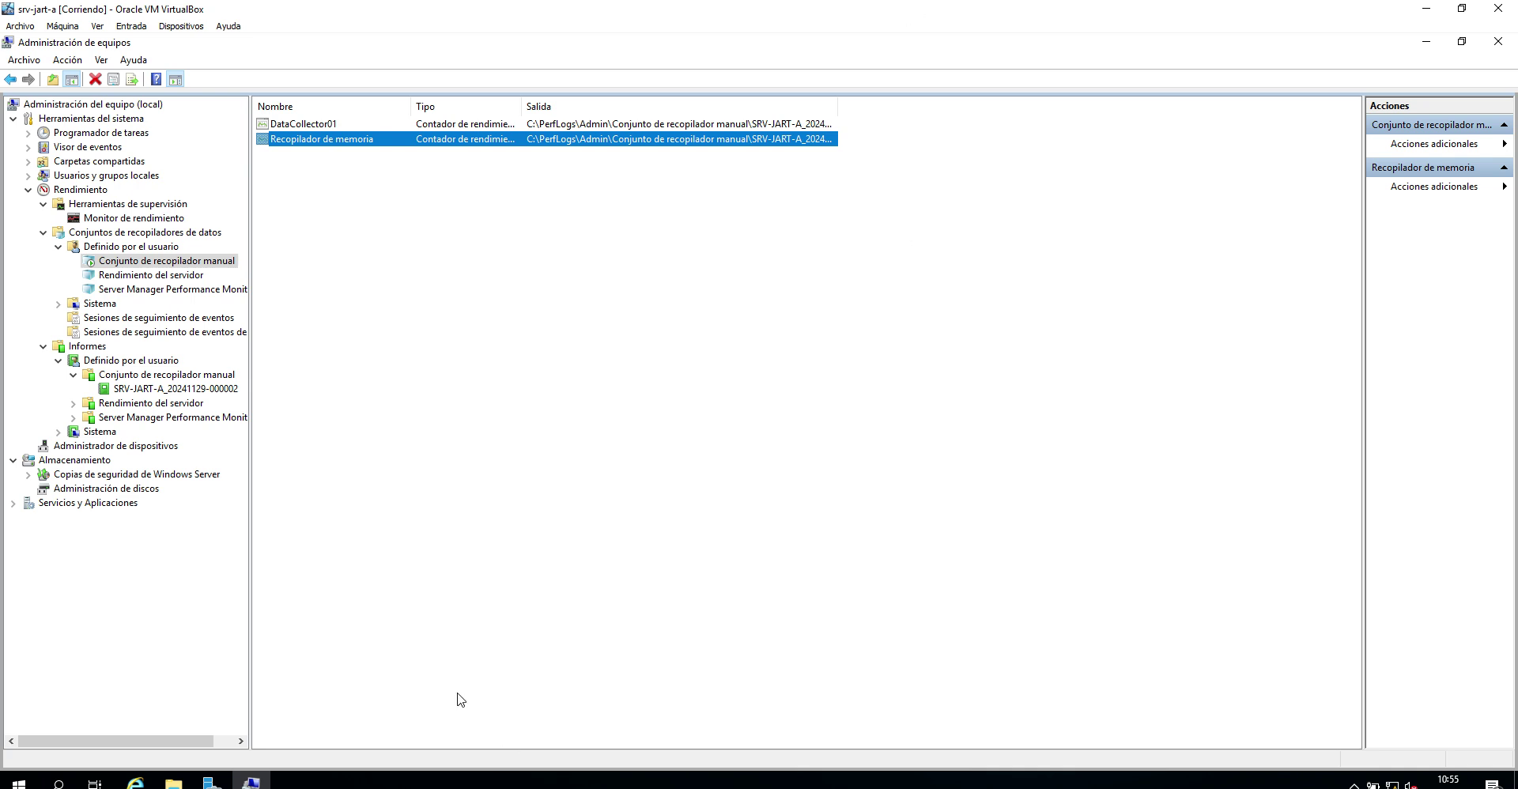
pyautogui.rightClick(154, 268)
pyautogui.press('Escape')
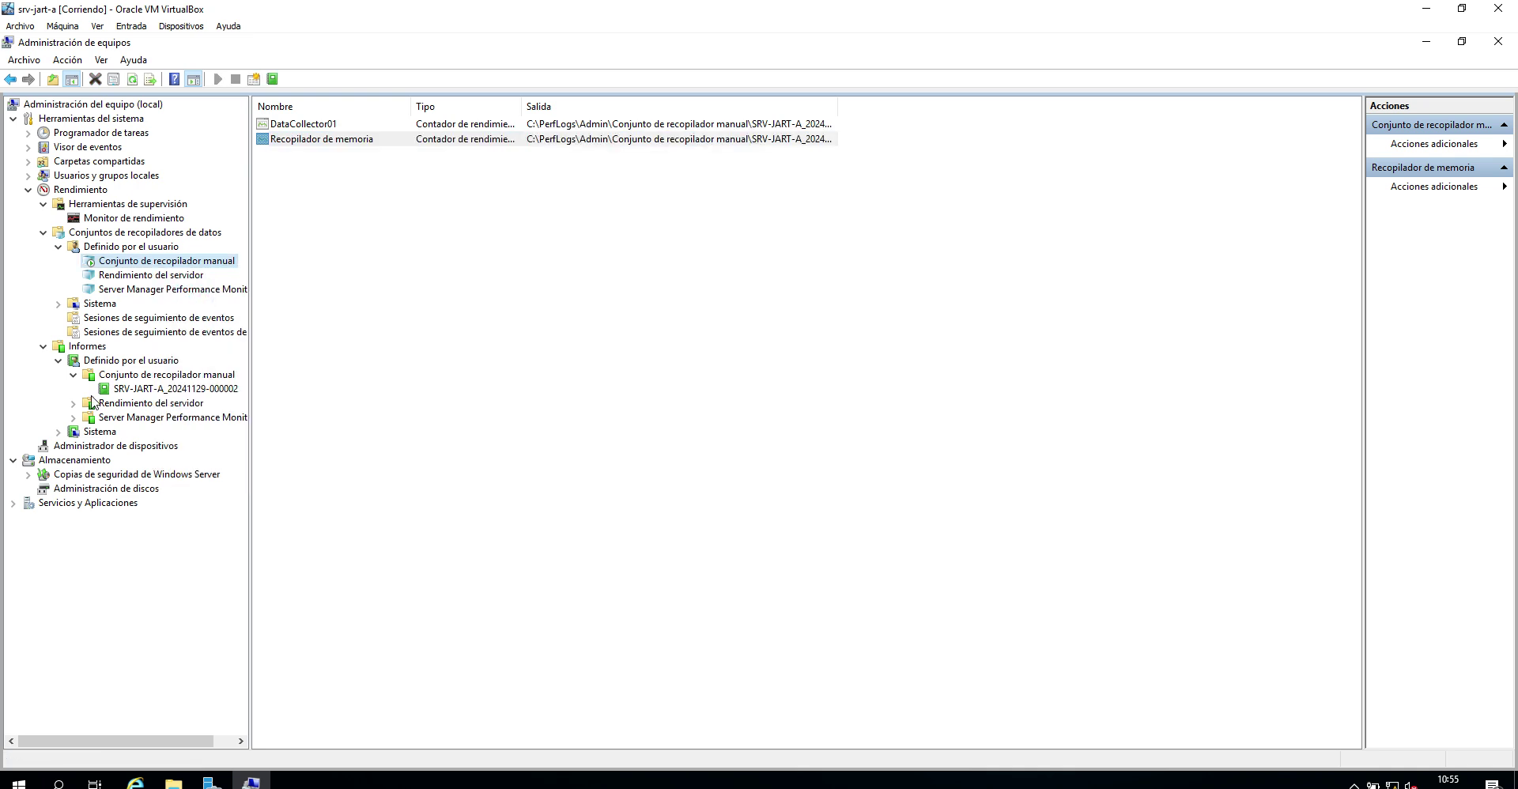
pyautogui.click(106, 391)
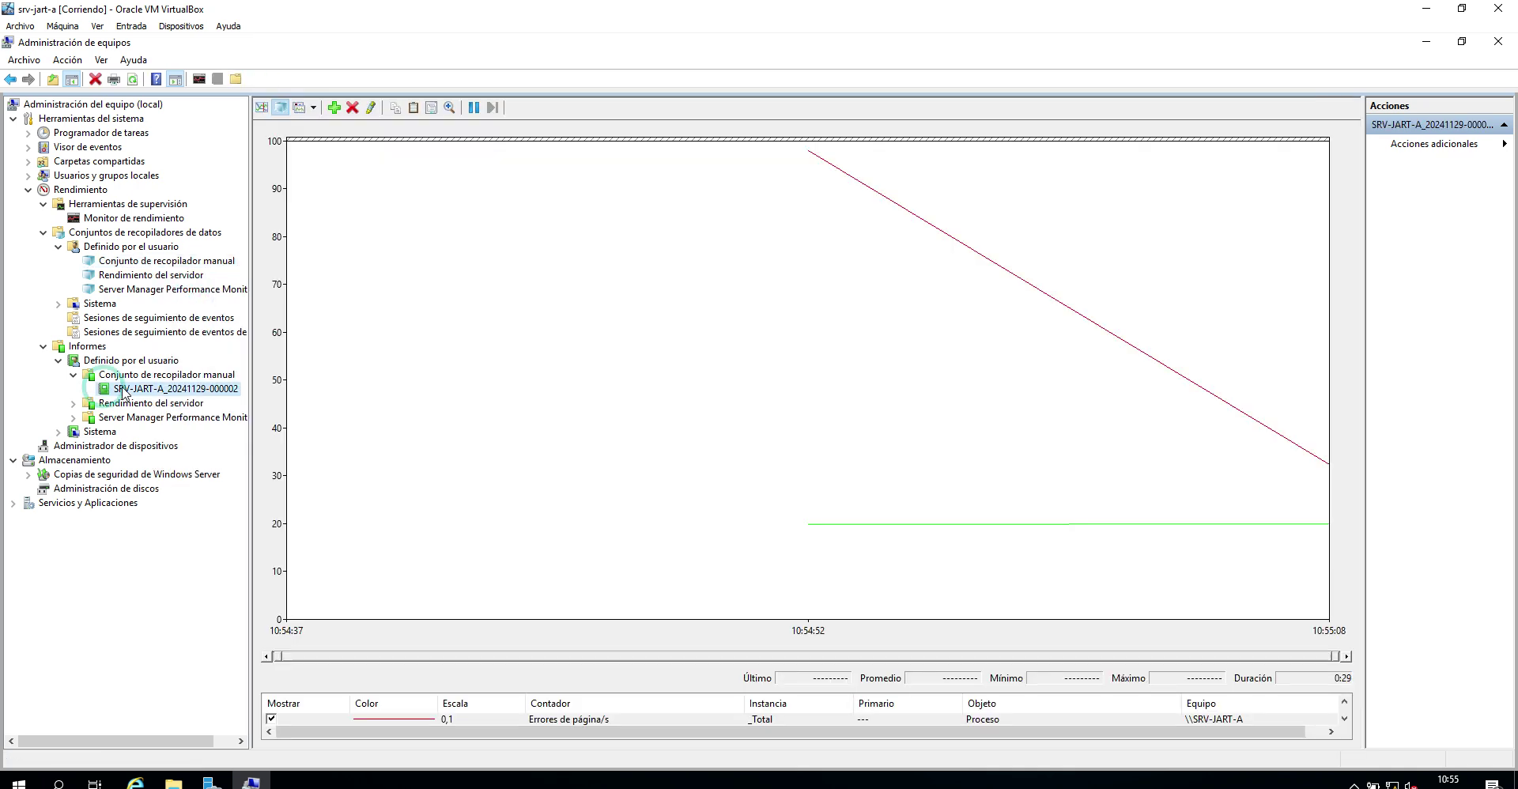
# Examine the report's graph and look through the counters listed beneath it
pyautogui.click(715, 656)
pyautogui.scroll(-1, 741, 720)
pyautogui.click(743, 522)
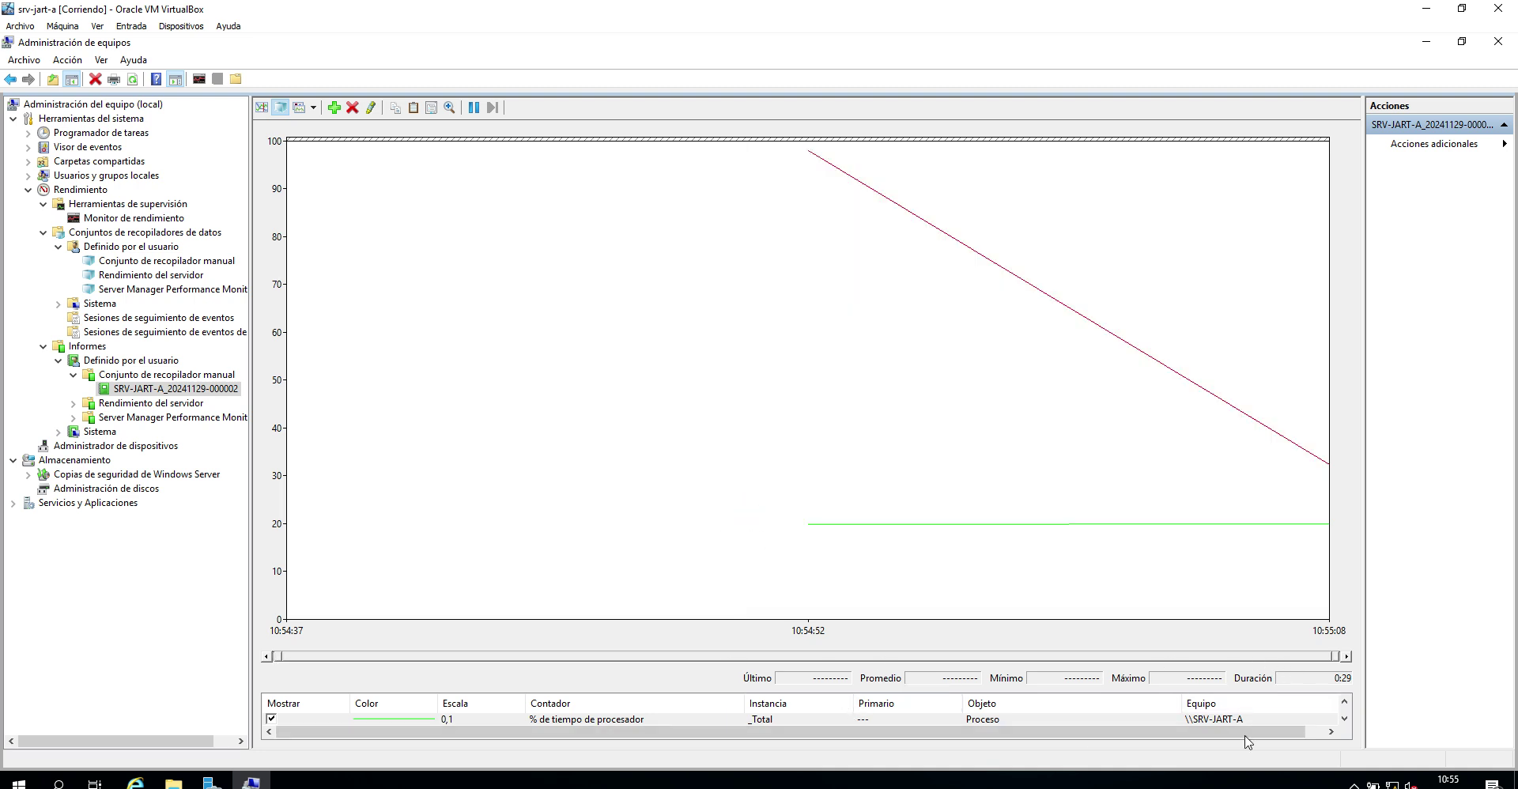
pyautogui.click(1344, 718)
pyautogui.click(1344, 719)
pyautogui.click(1343, 702)
pyautogui.click(161, 264)
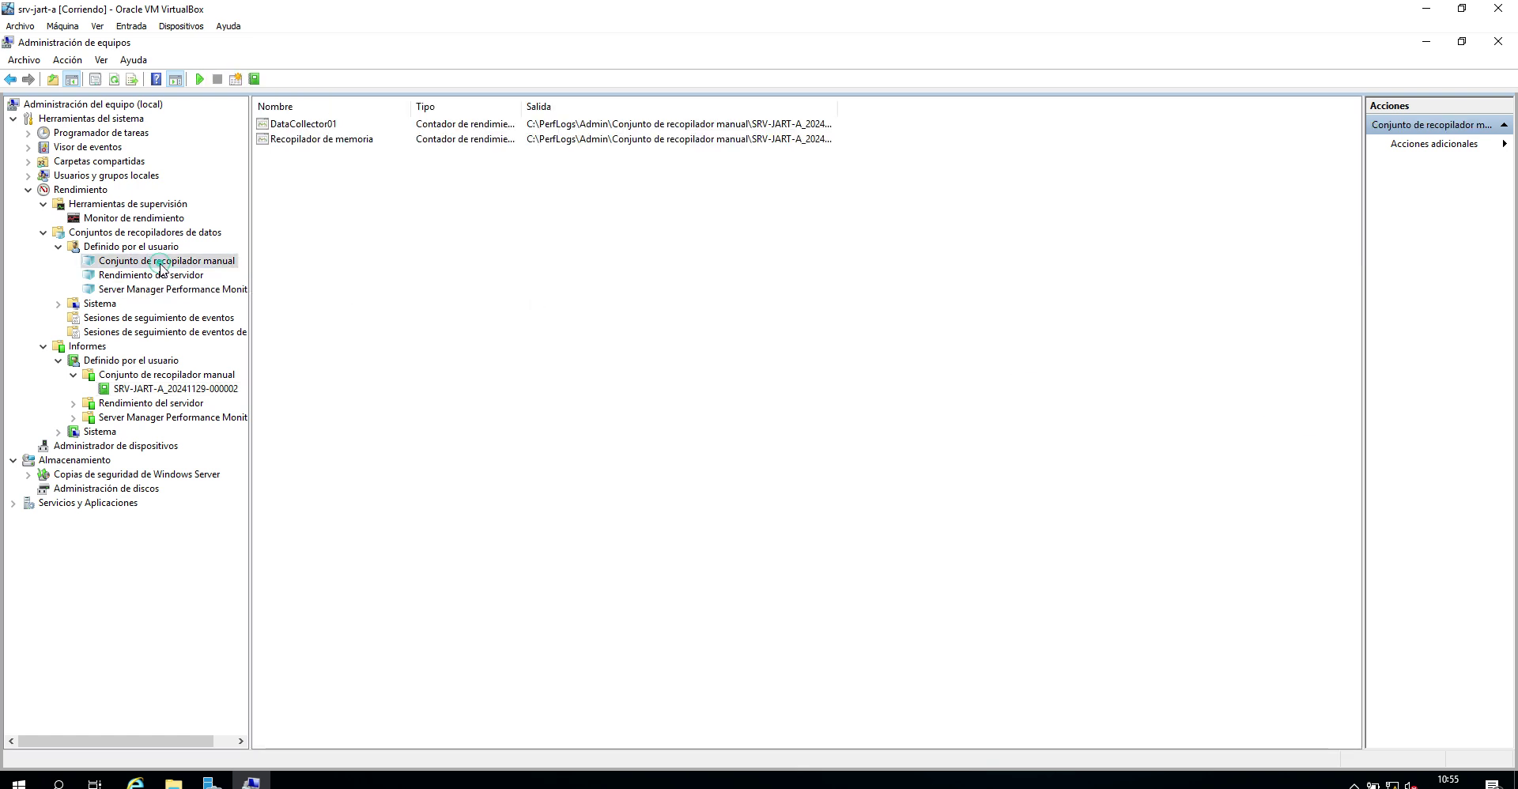
pyautogui.click(182, 389)
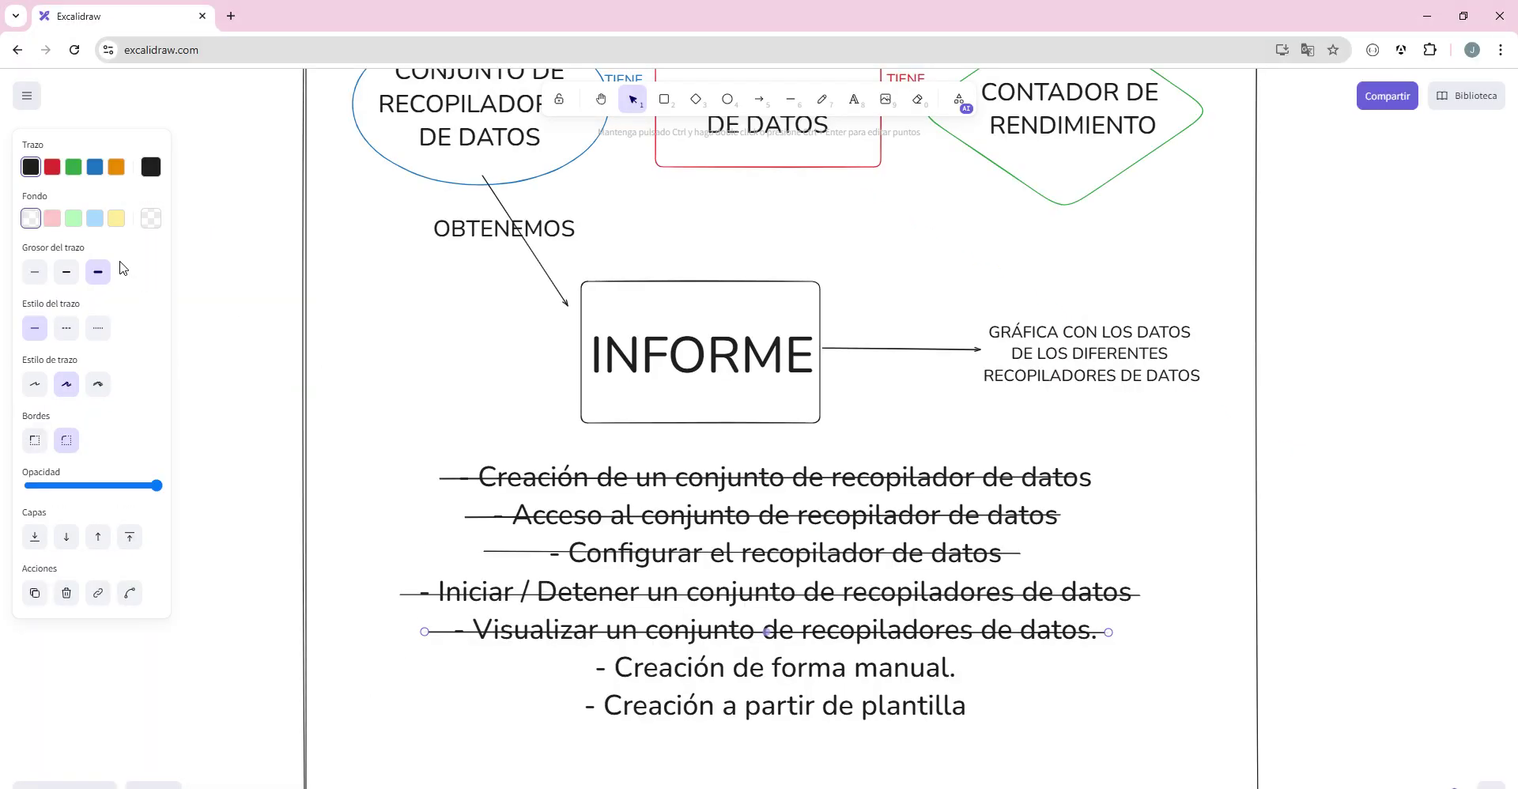
# In the Excalidraw checklist, cross out "Creación de forma manual." with a line, and return to Administración de equipos
pyautogui.click(791, 98)
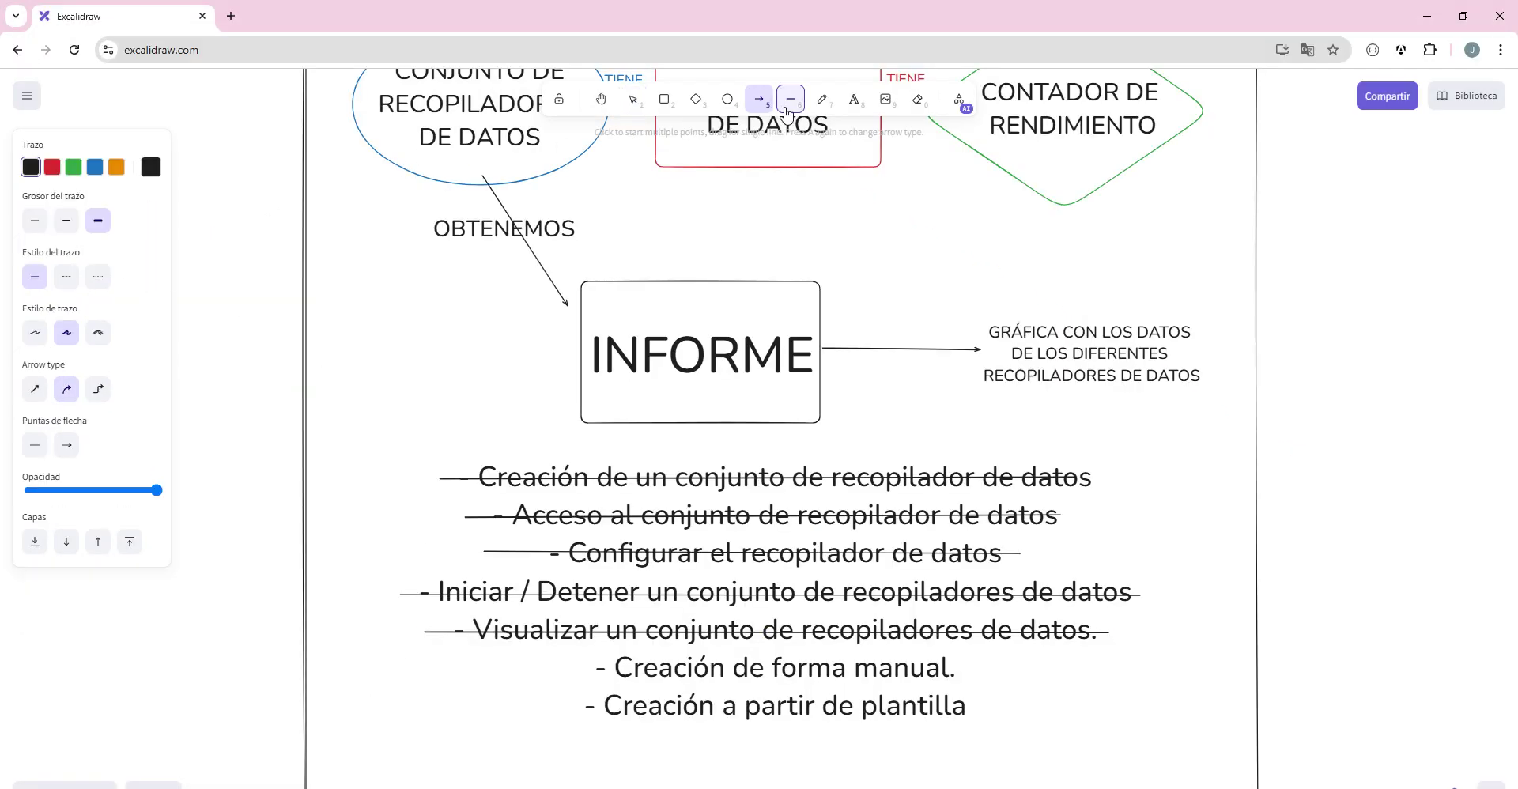
pyautogui.moveTo(427, 661); pyautogui.dragTo(975, 664)
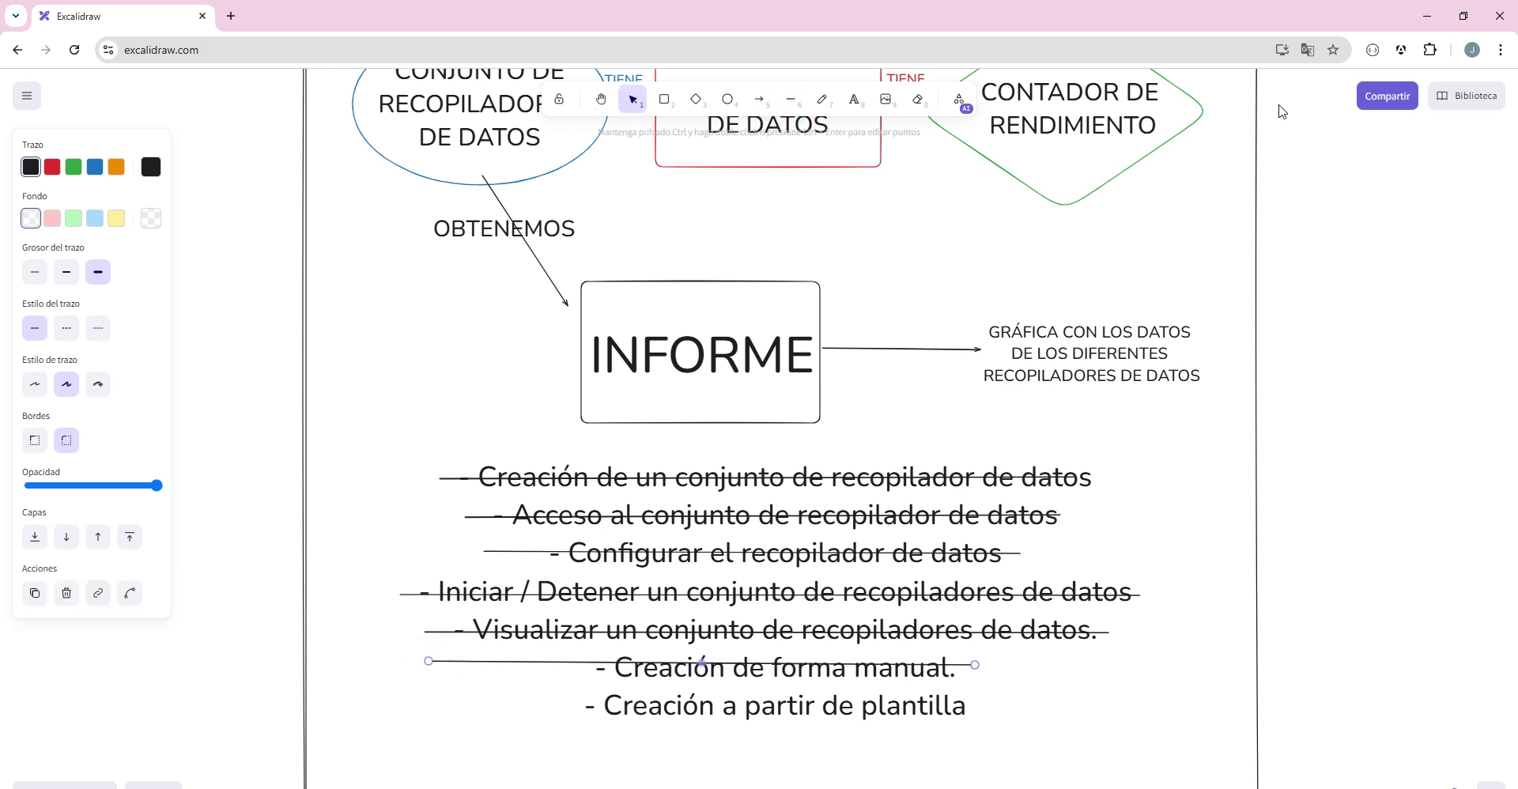
pyautogui.click(1421, 21)
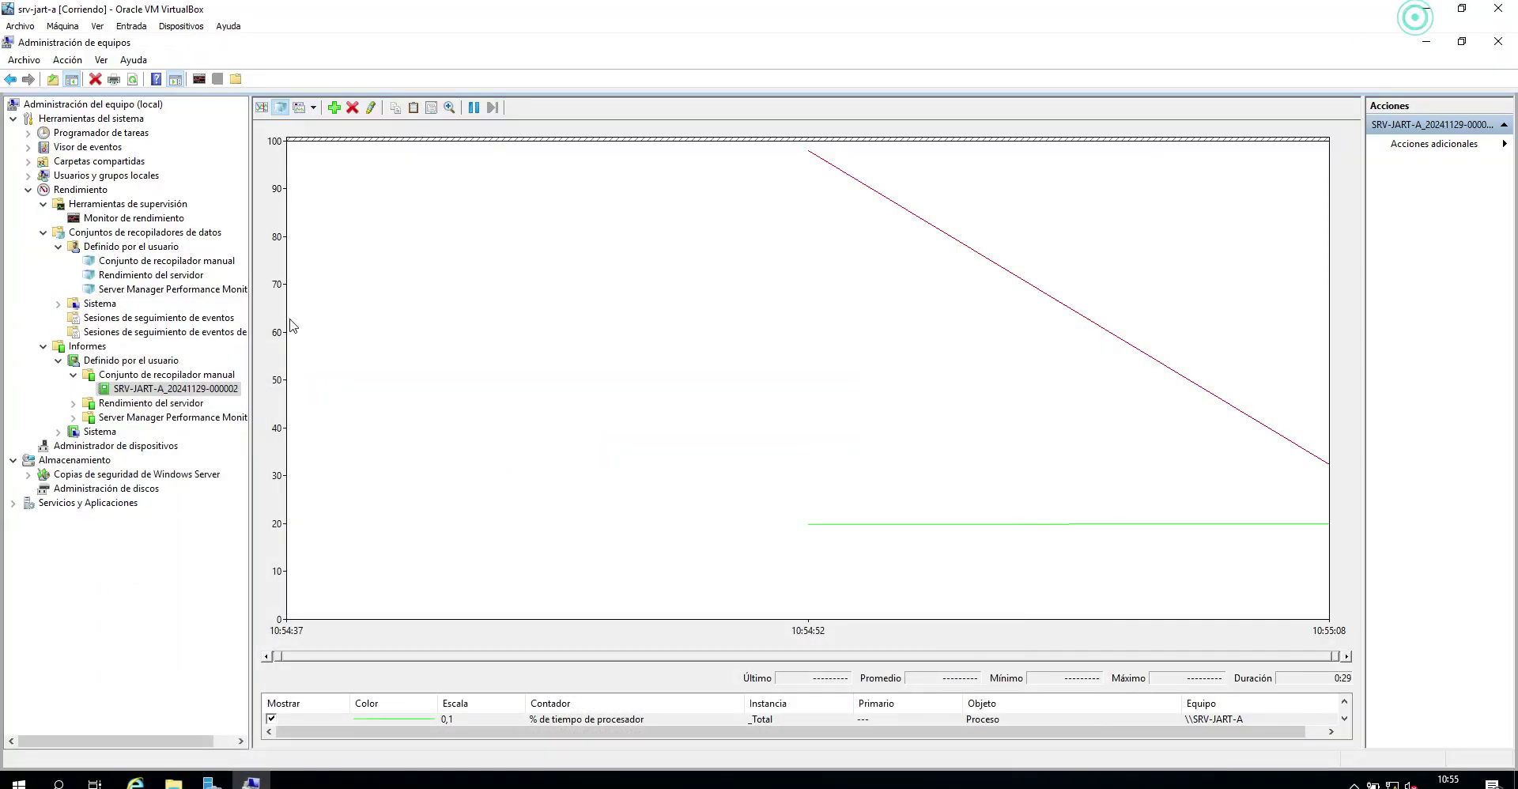
# Begin a new user-defined data collector set named "Conjunto a partir de plantilla", created from a template
pyautogui.click(130, 249)
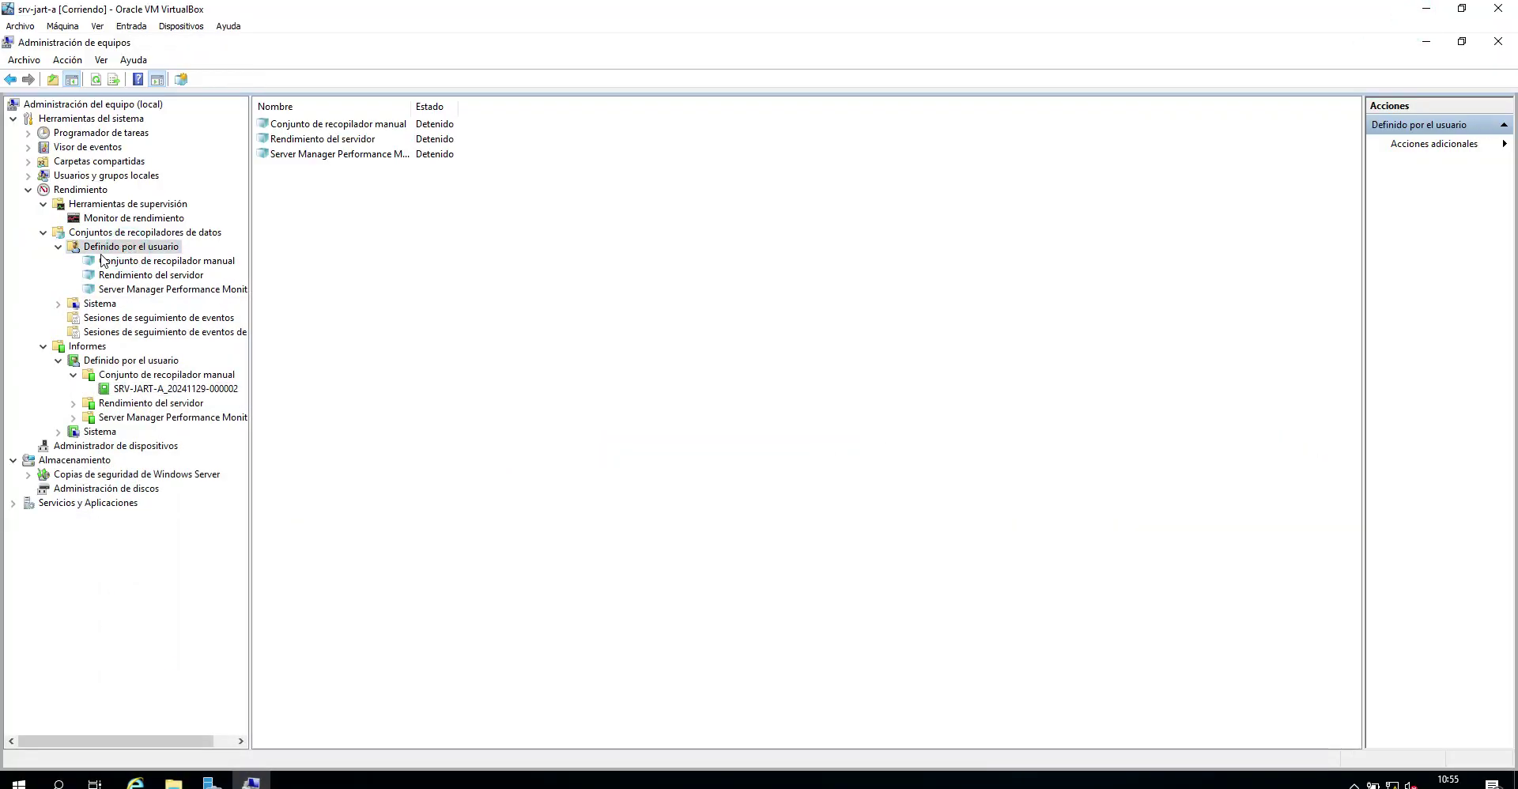
pyautogui.rightClick(102, 254)
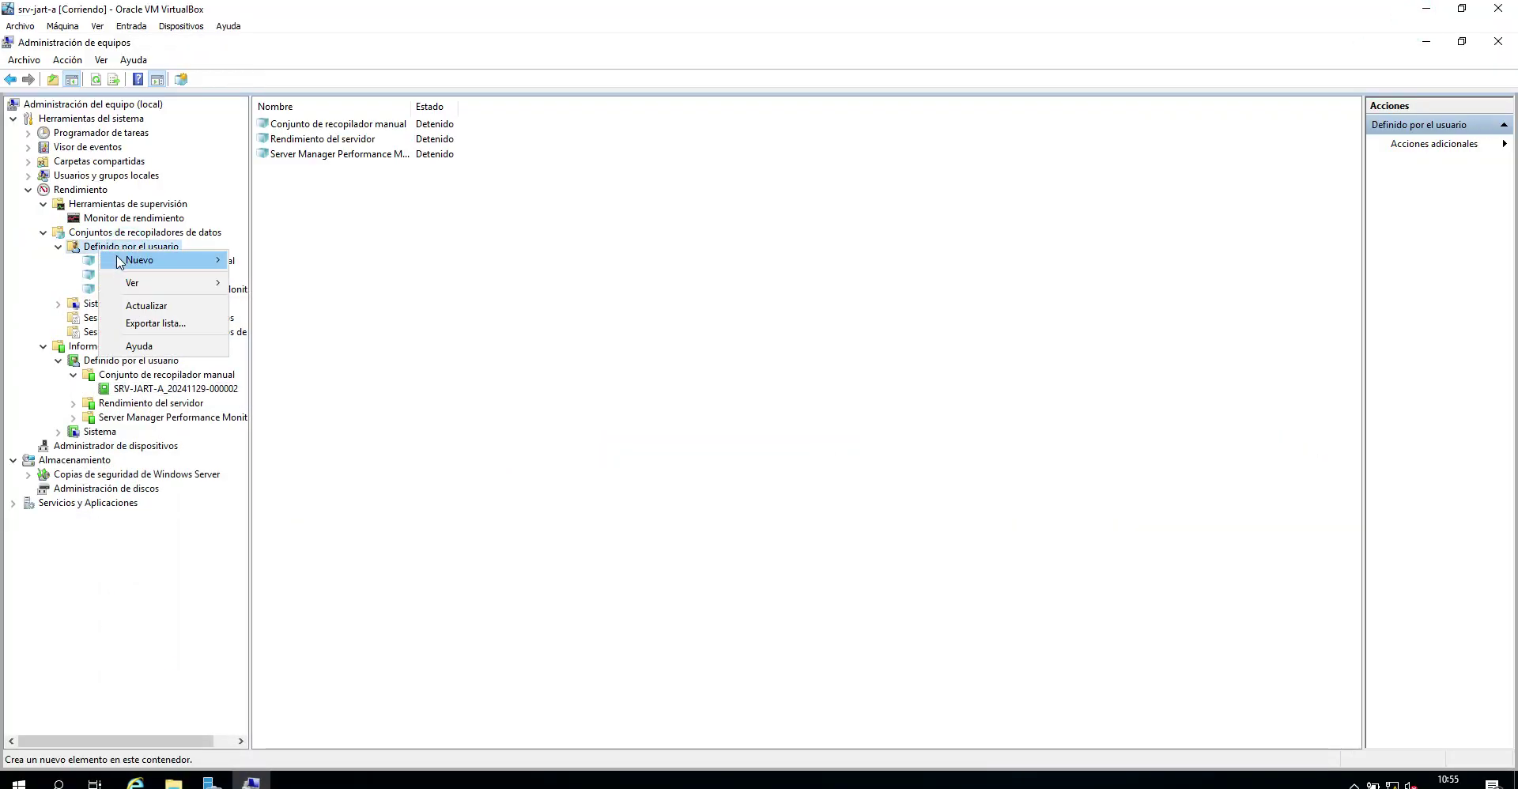
pyautogui.click(265, 261)
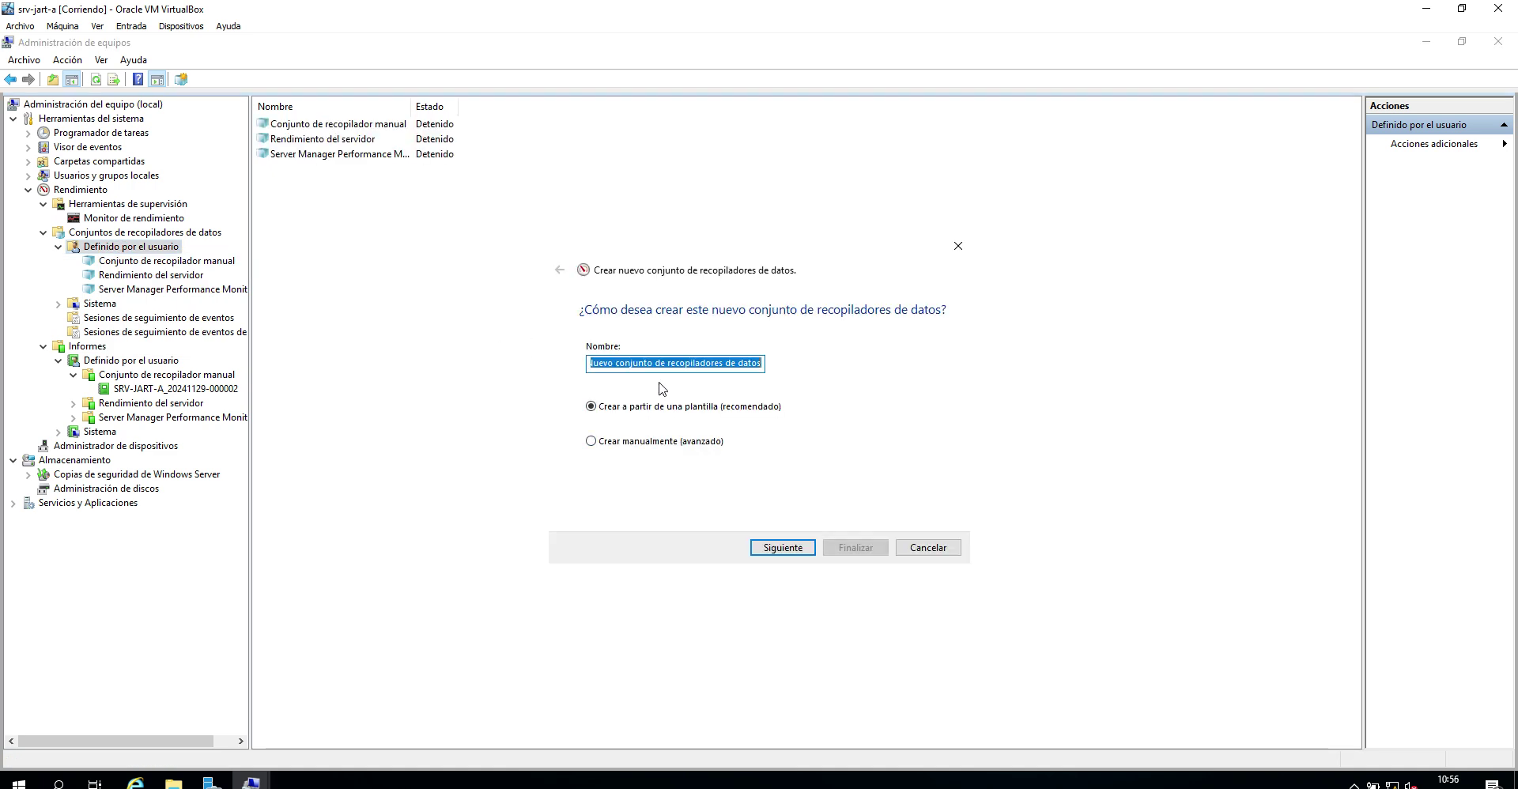
pyautogui.write('Conjunt')
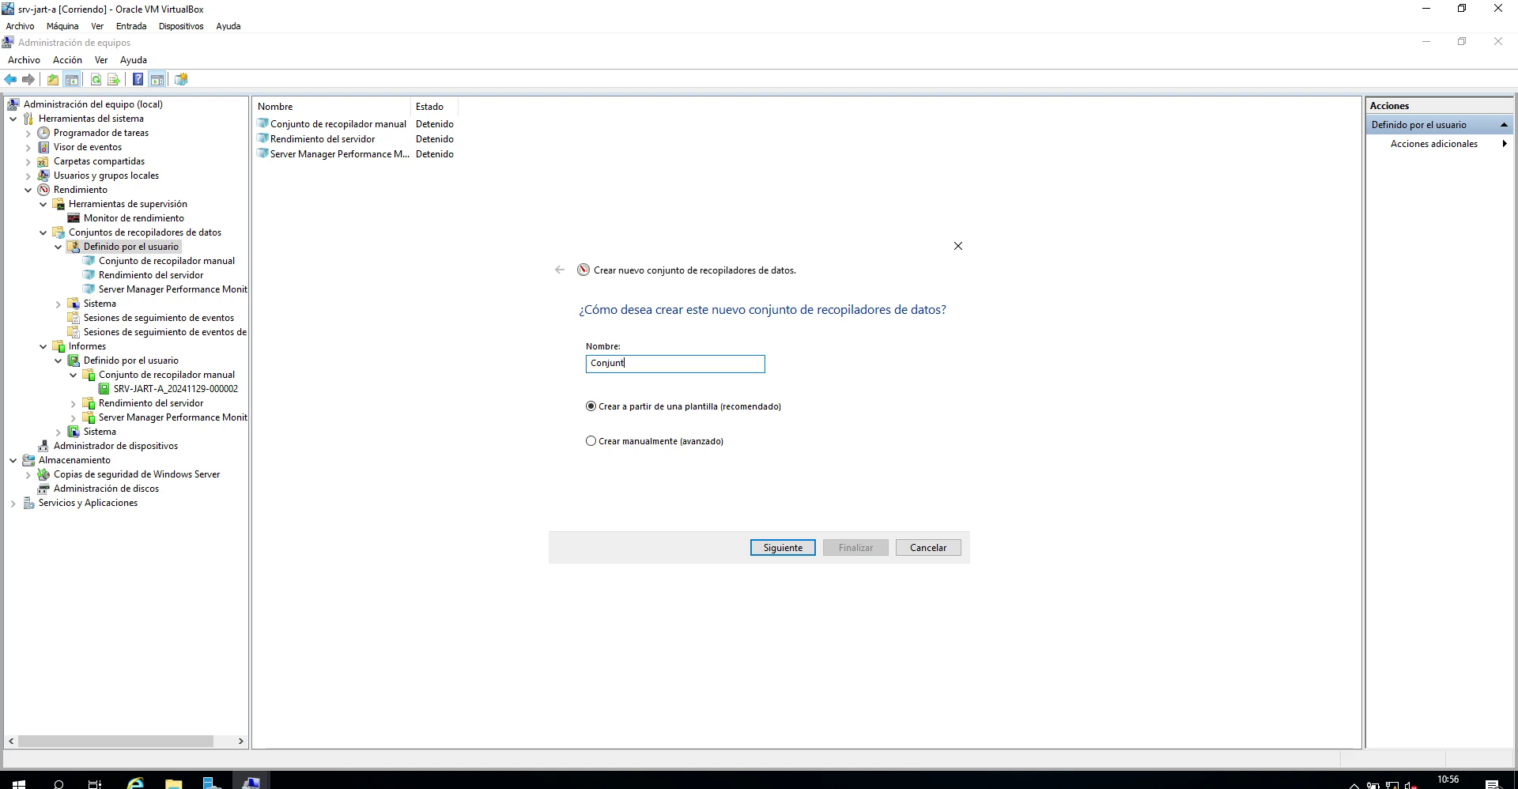
pyautogui.write('o a partir de plantil')
pyautogui.click(781, 547)
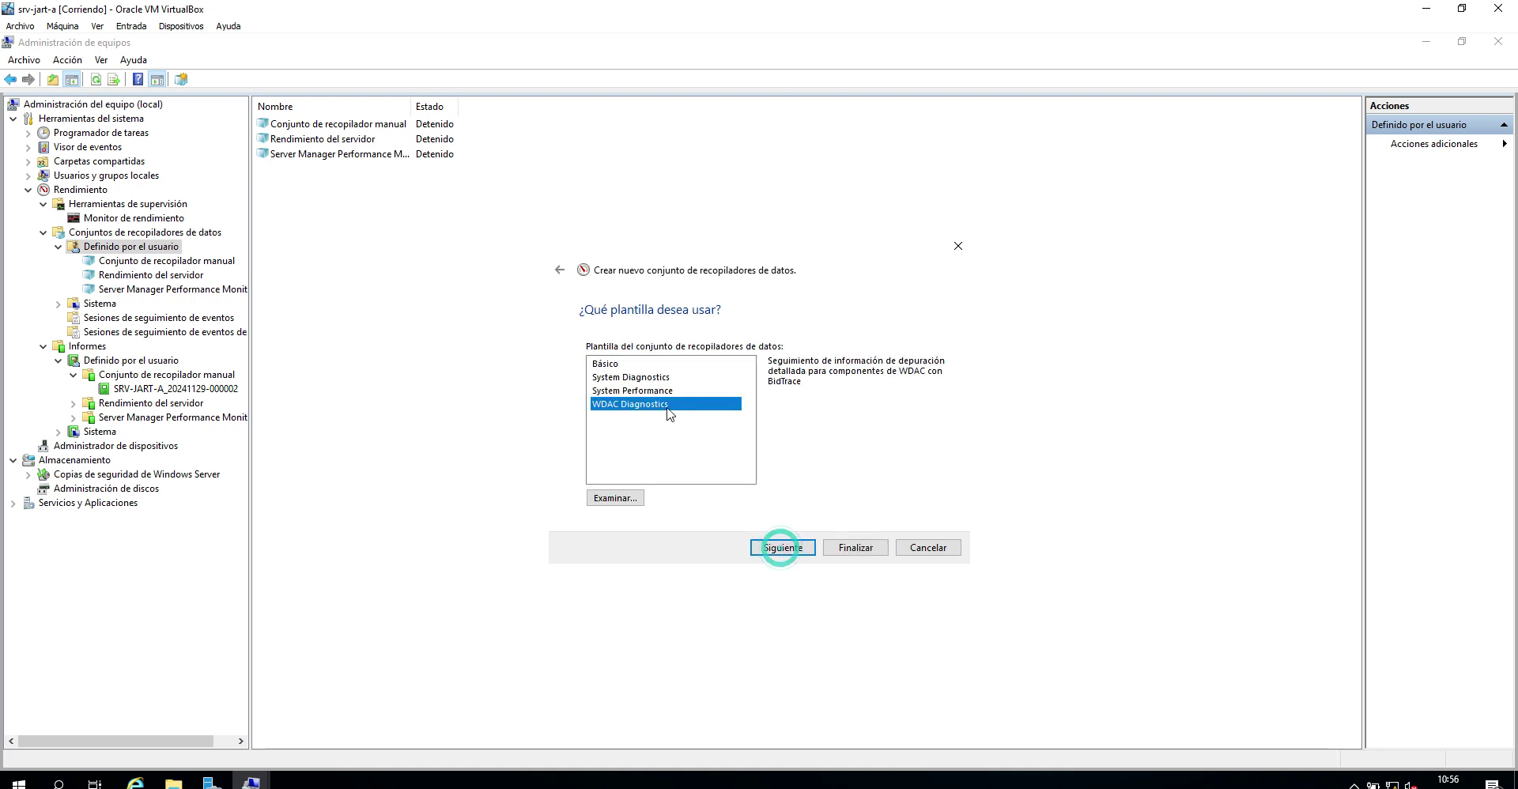
# Read the descriptions of the Básico, System Diagnostics, System Performance and WDAC Diagnostics templates
pyautogui.click(610, 364)
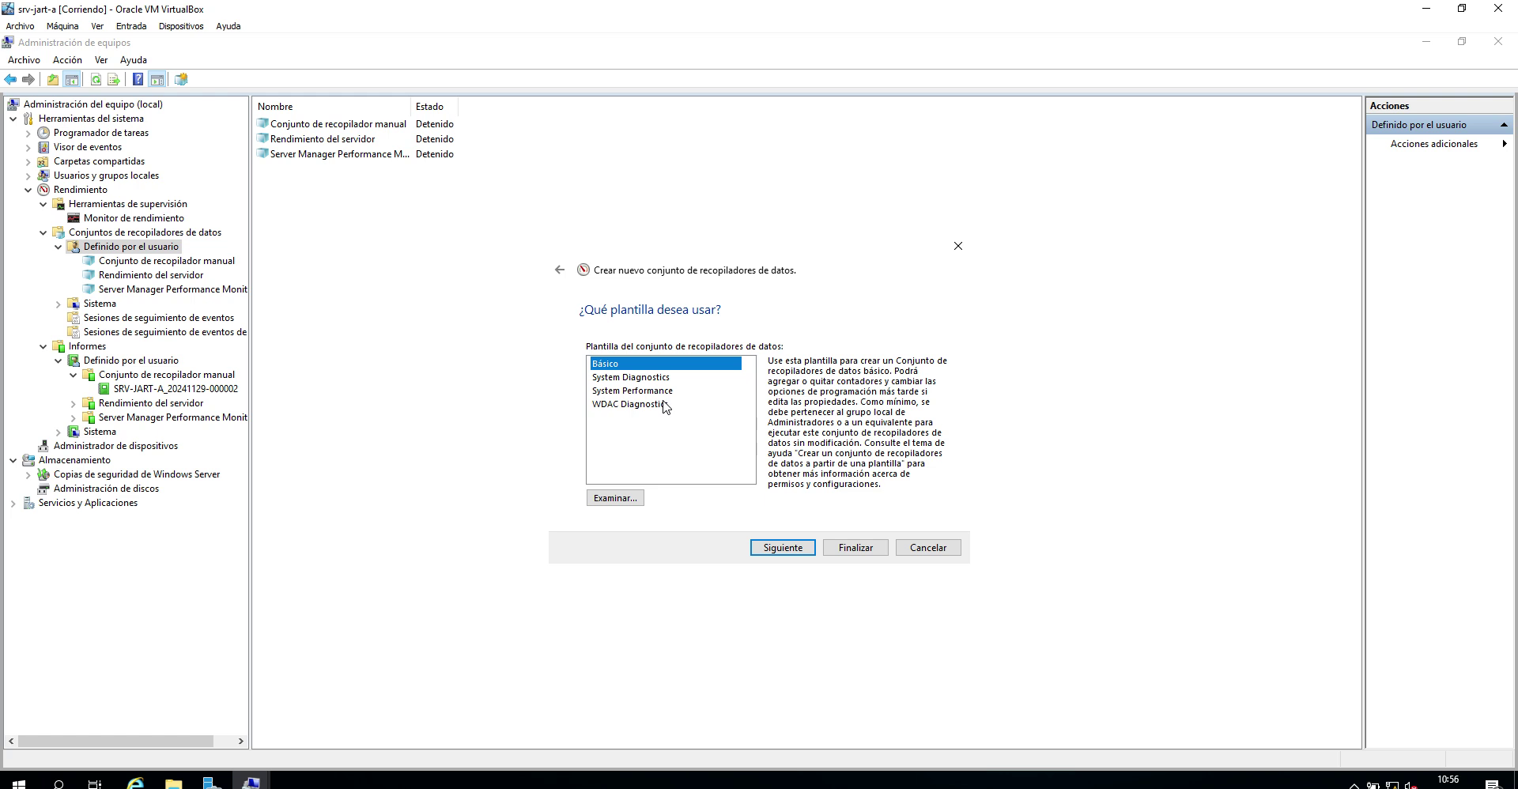
pyautogui.press('Down')
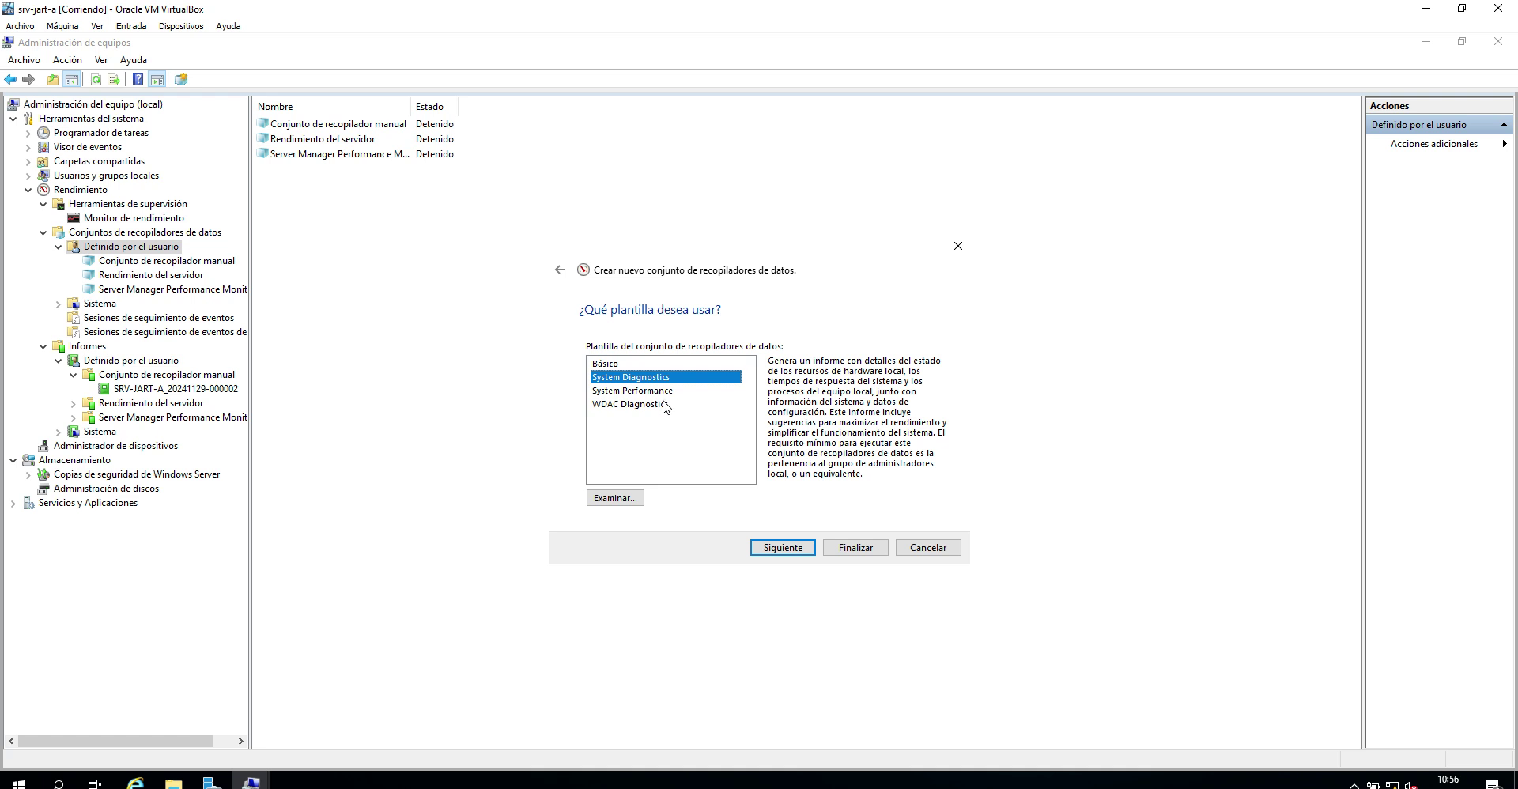
pyautogui.press('Down')
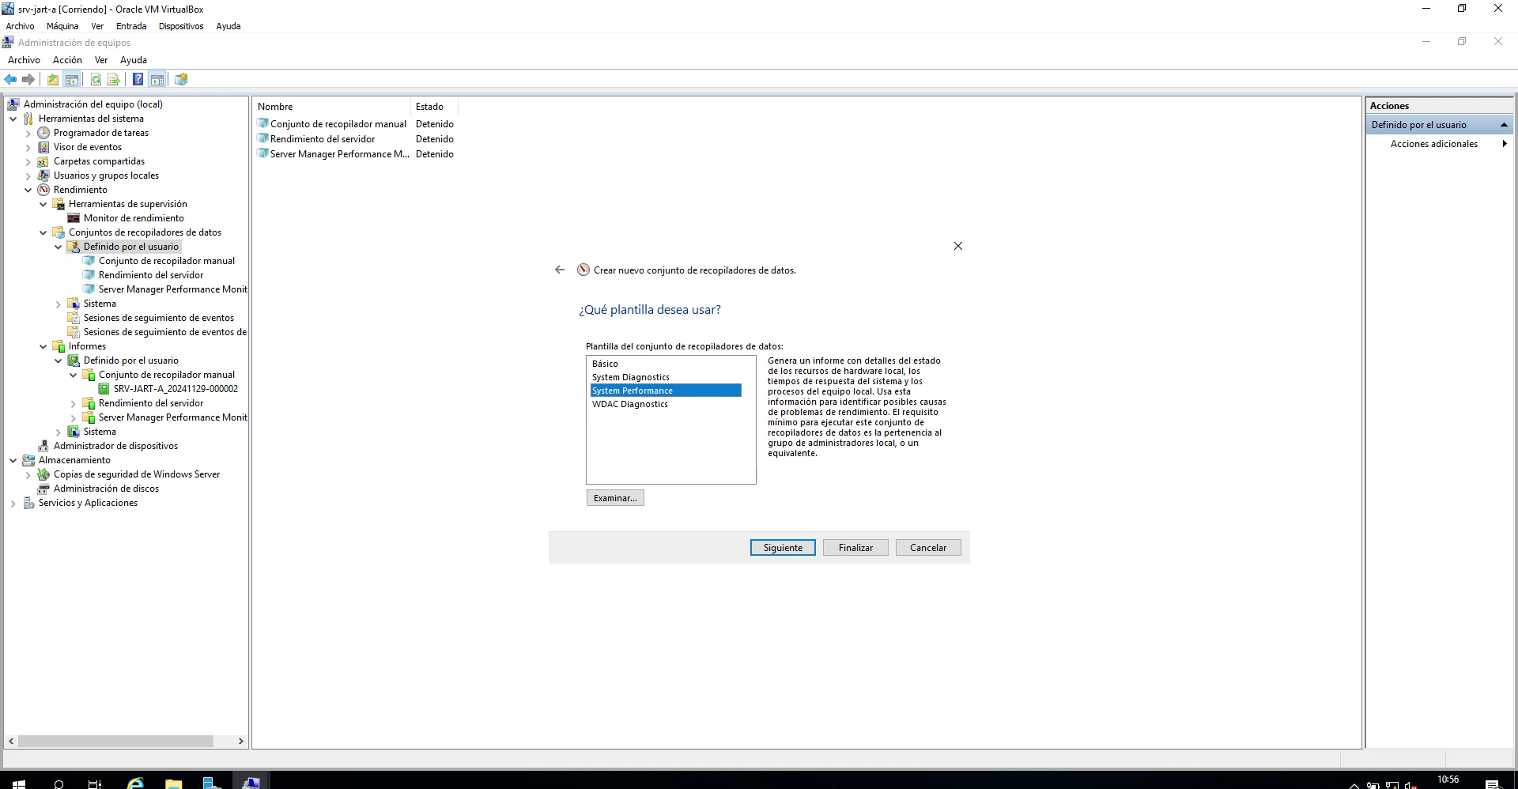
pyautogui.click(630, 404)
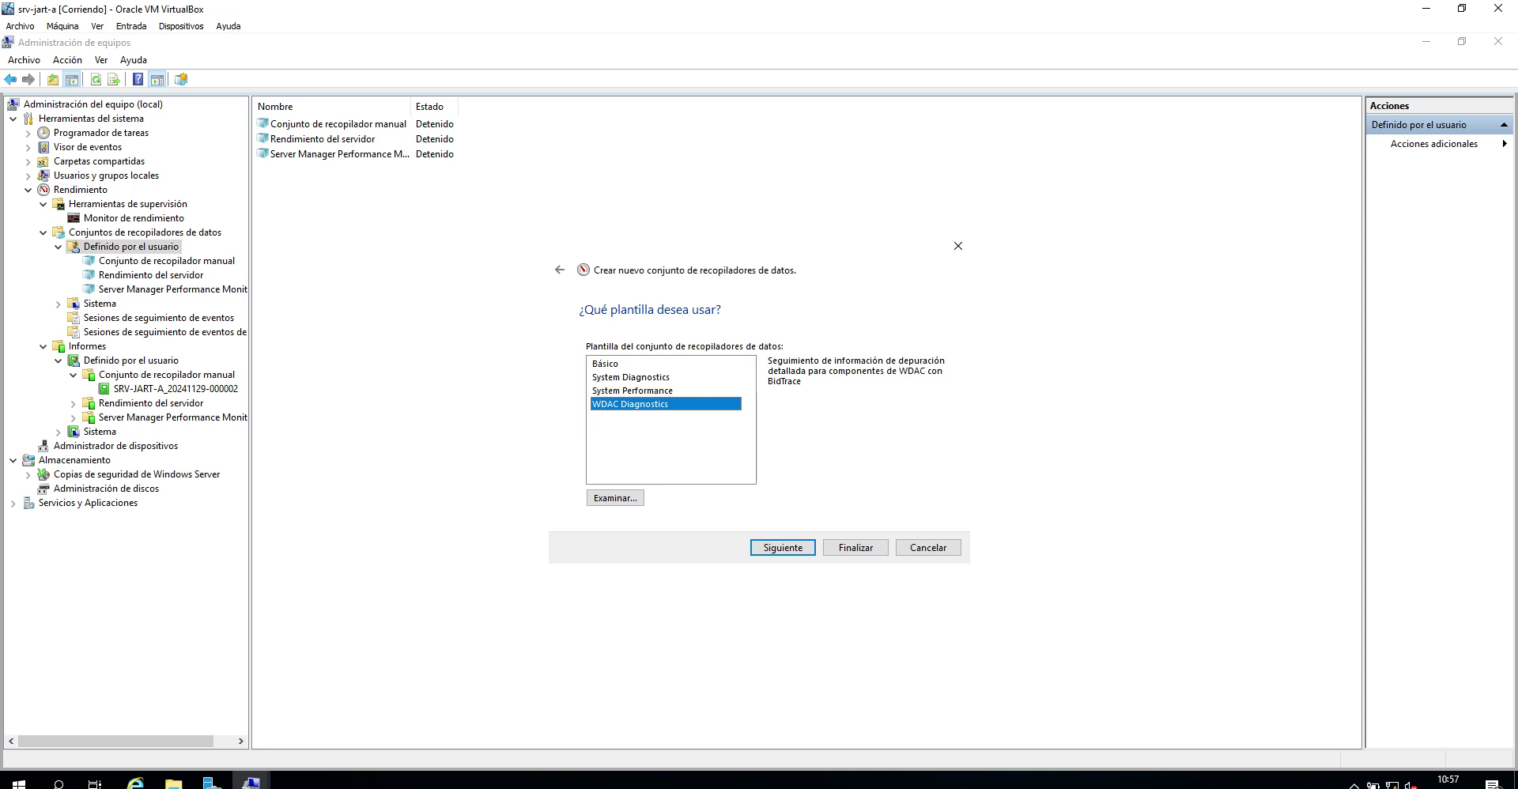
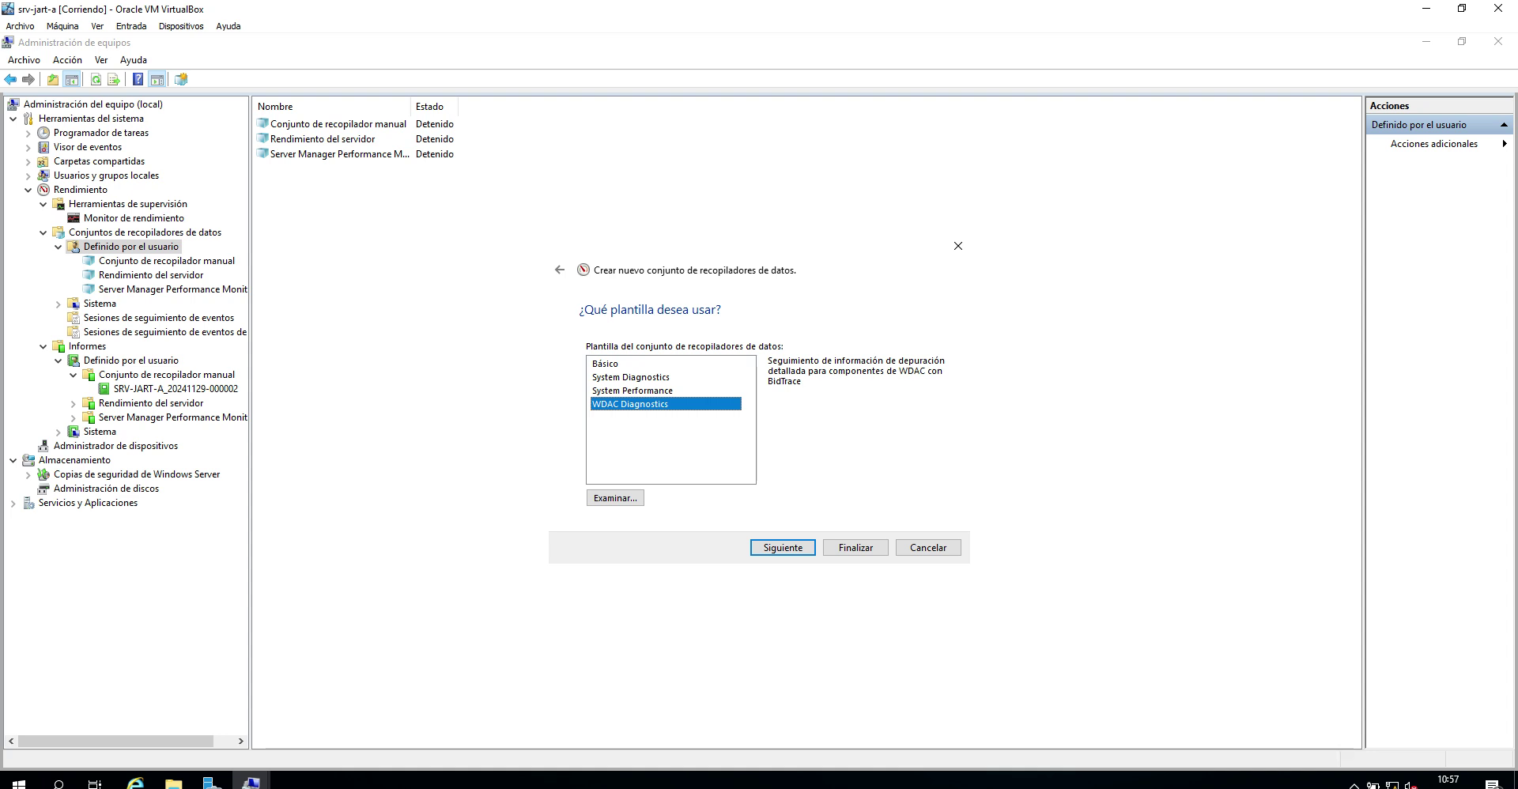
# Choose the System Diagnostics template and continue with the default settings to the wizard's final page
pyautogui.click(706, 377)
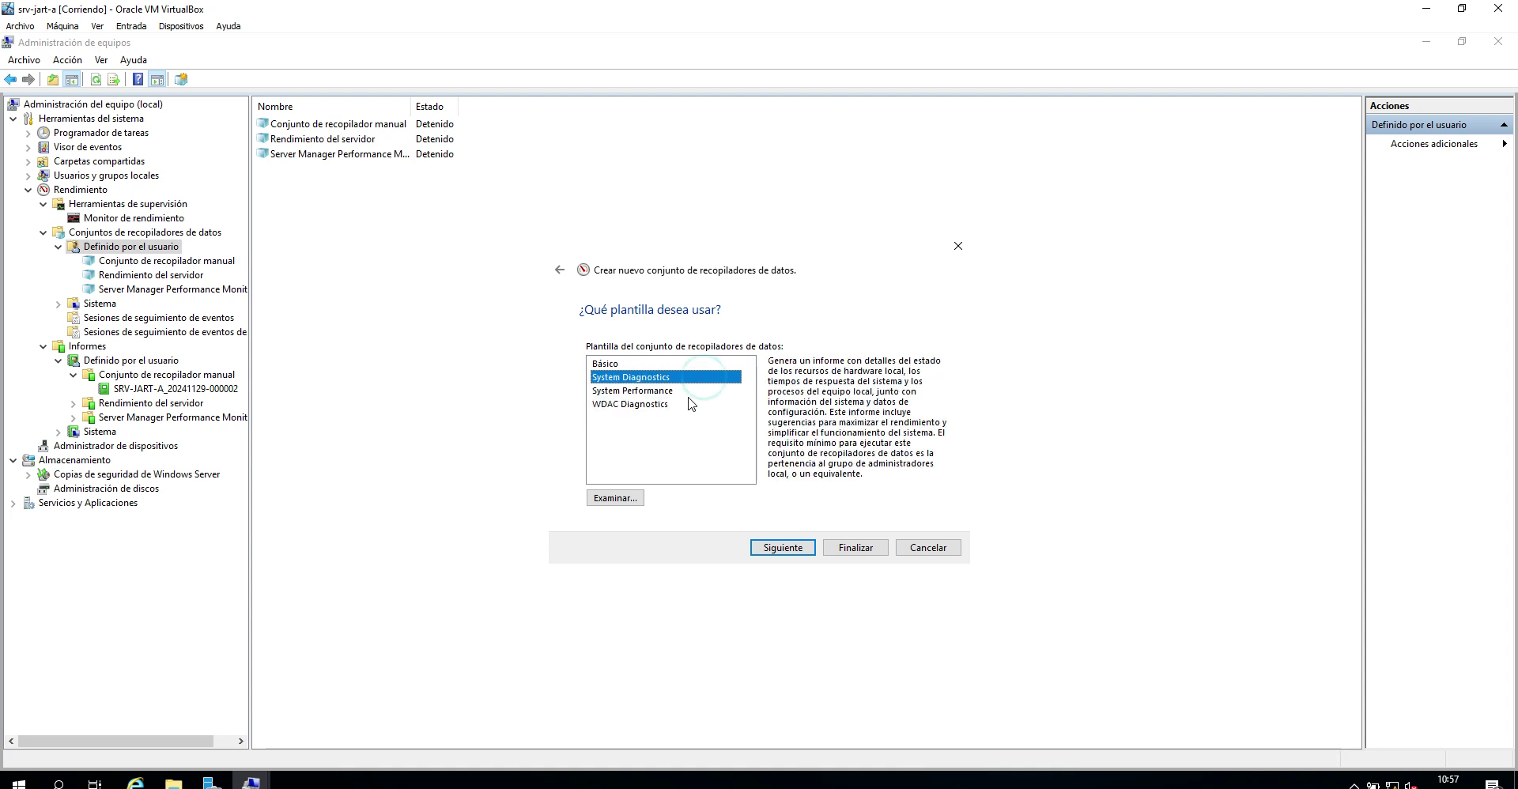
pyautogui.click(676, 392)
pyautogui.click(665, 377)
pyautogui.click(791, 547)
pyautogui.click(797, 548)
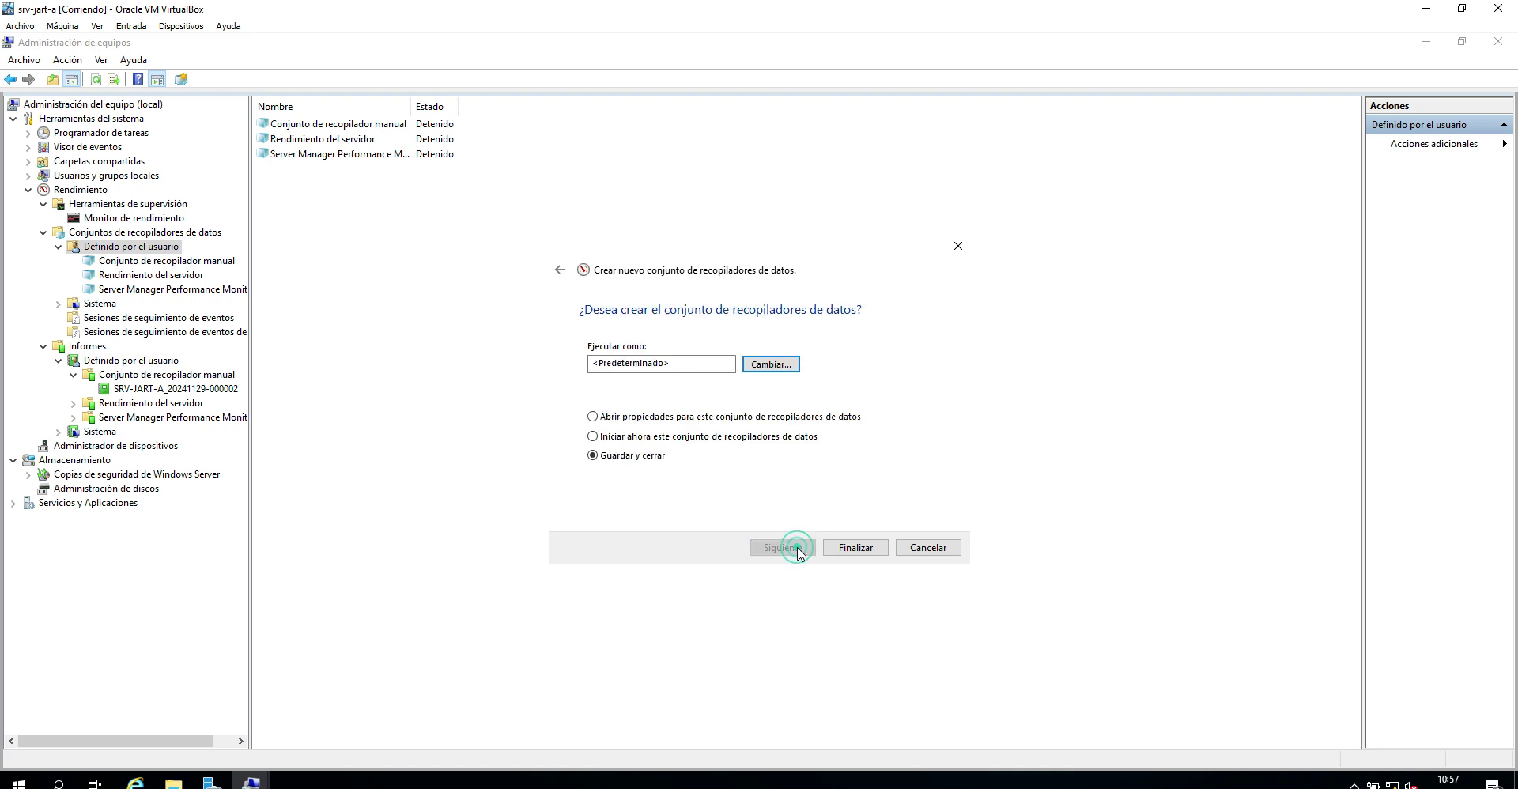
# Finish creating the template-based data collector set with the save-and-close option and review its general properties
pyautogui.click(842, 552)
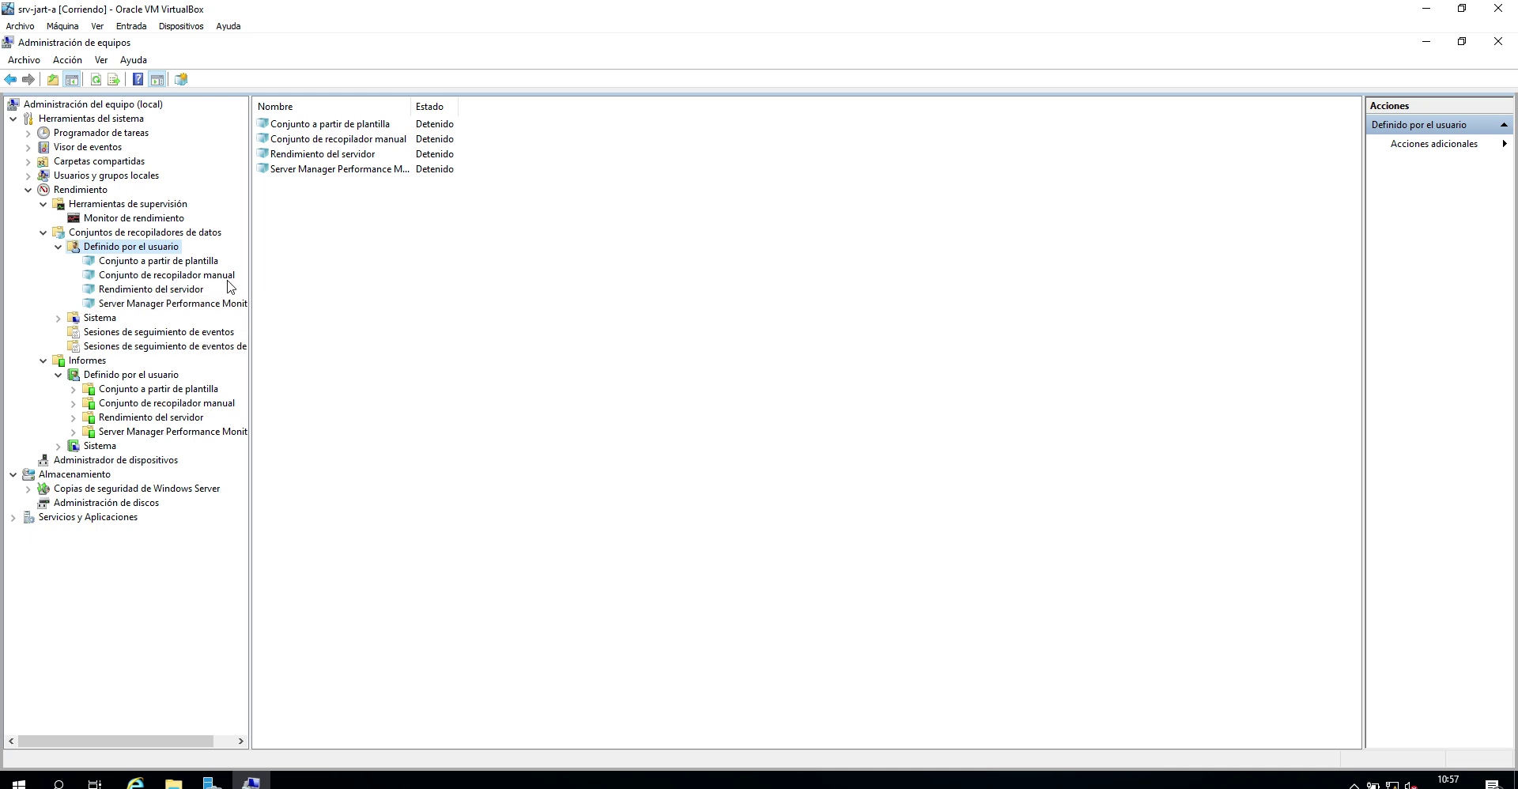
pyautogui.moveTo(250, 333); pyautogui.dragTo(295, 339)
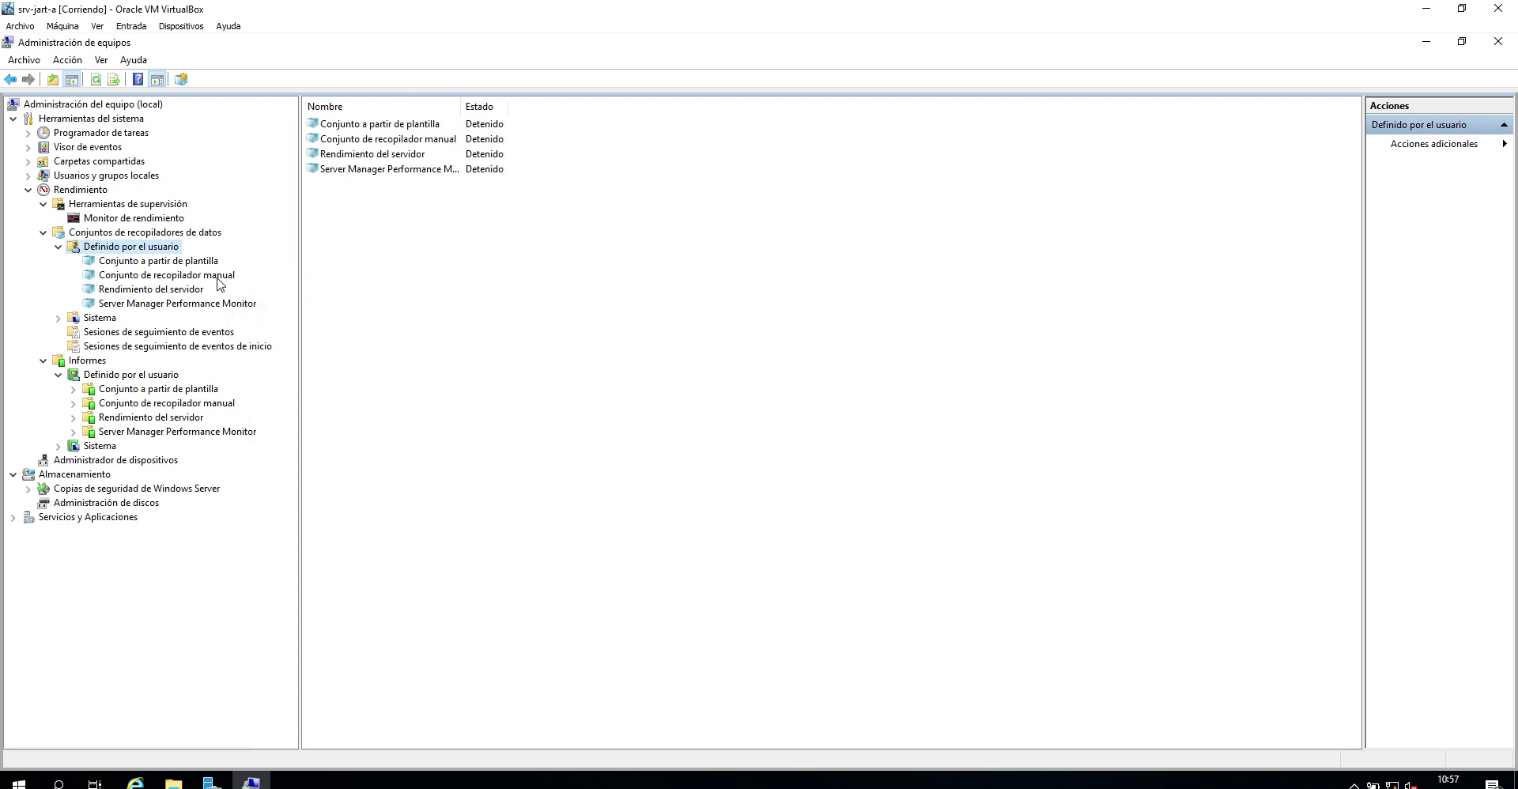
pyautogui.click(193, 263)
pyautogui.rightClick(193, 267)
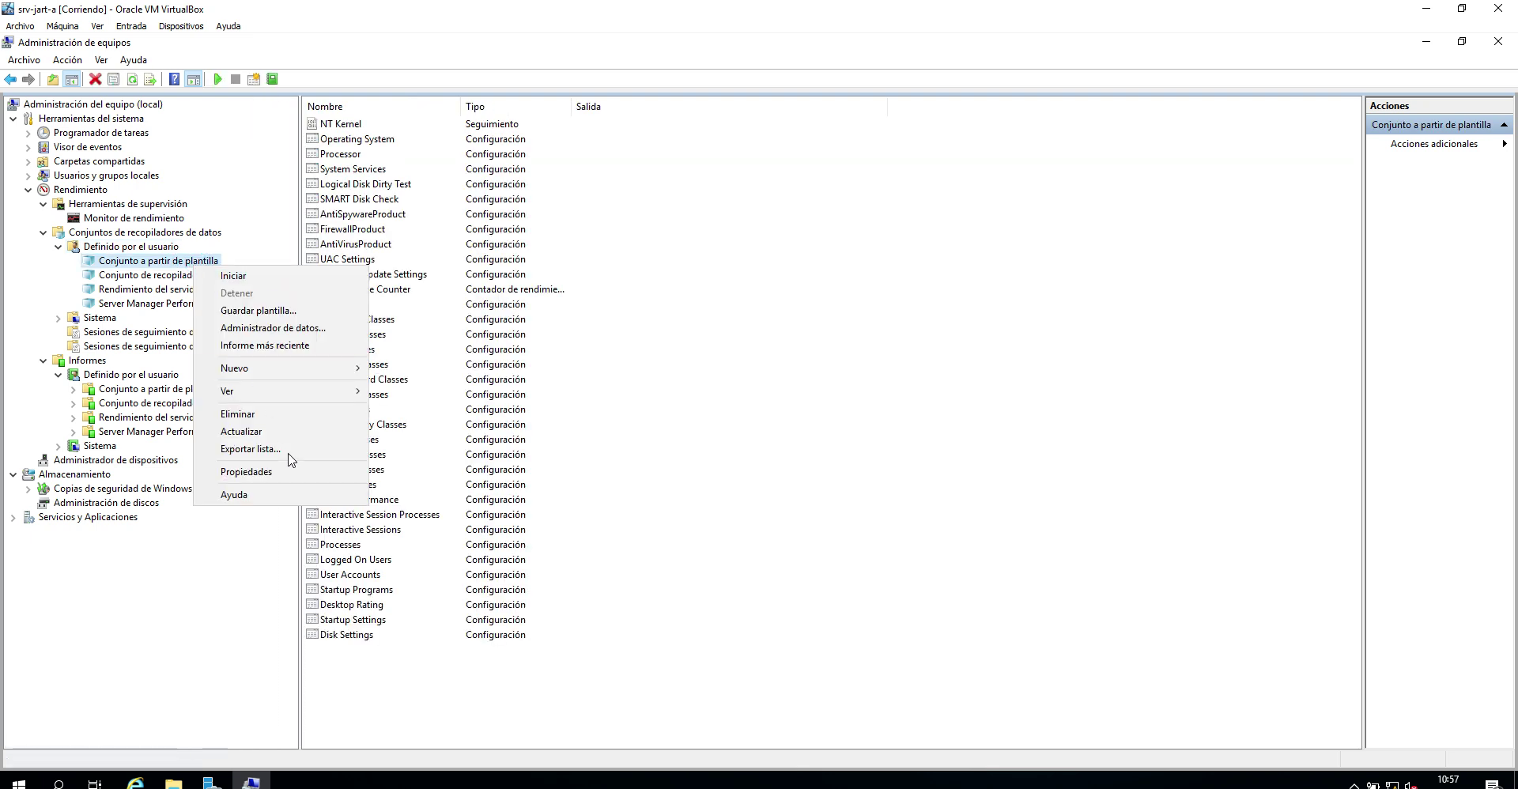
pyautogui.click(292, 478)
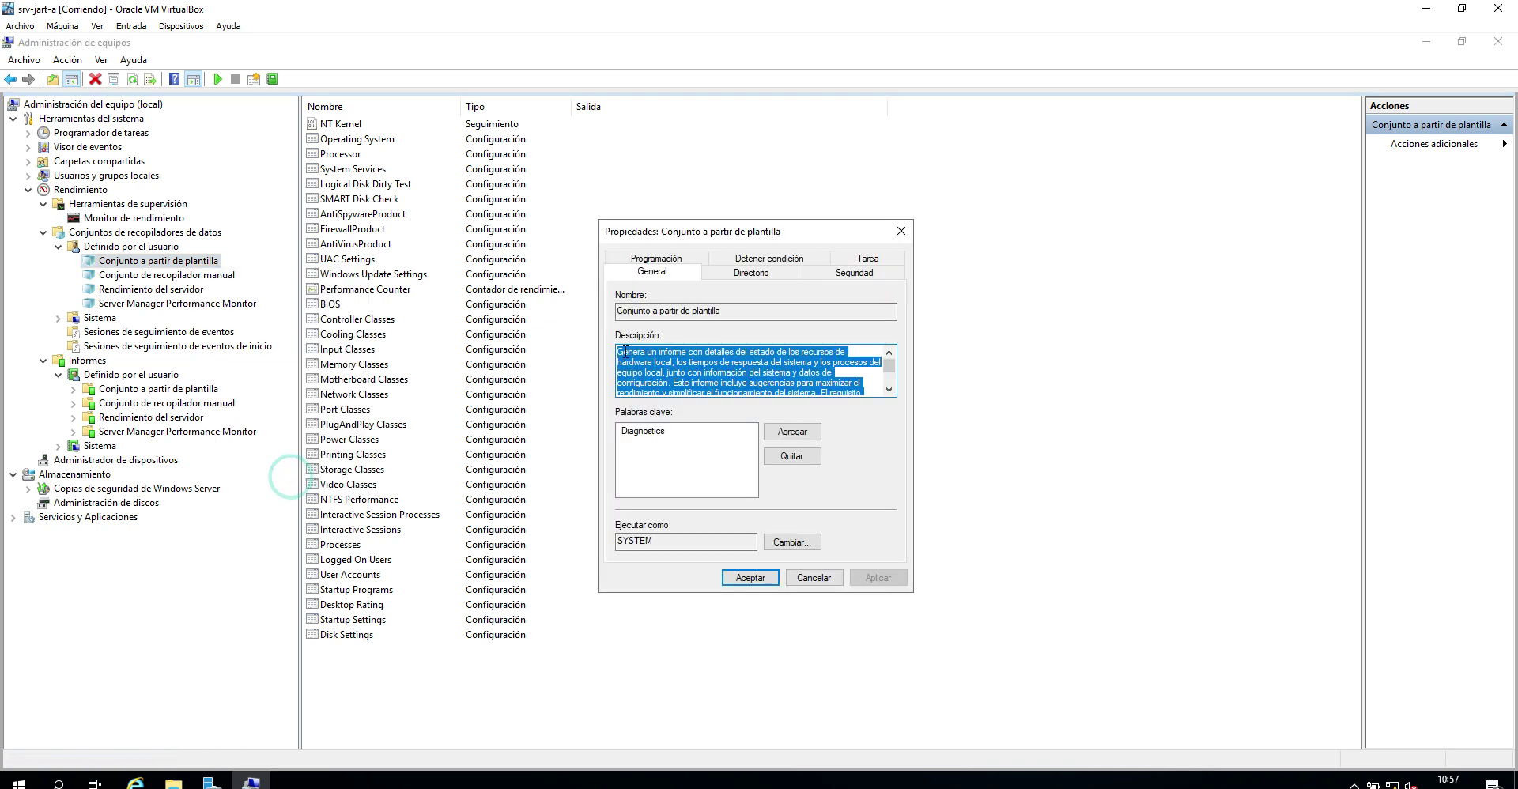
pyautogui.click(901, 230)
# Create another user-defined data collector set with the default name from the System Performance template, keeping the default settings
pyautogui.click(125, 246)
pyautogui.rightClick(124, 252)
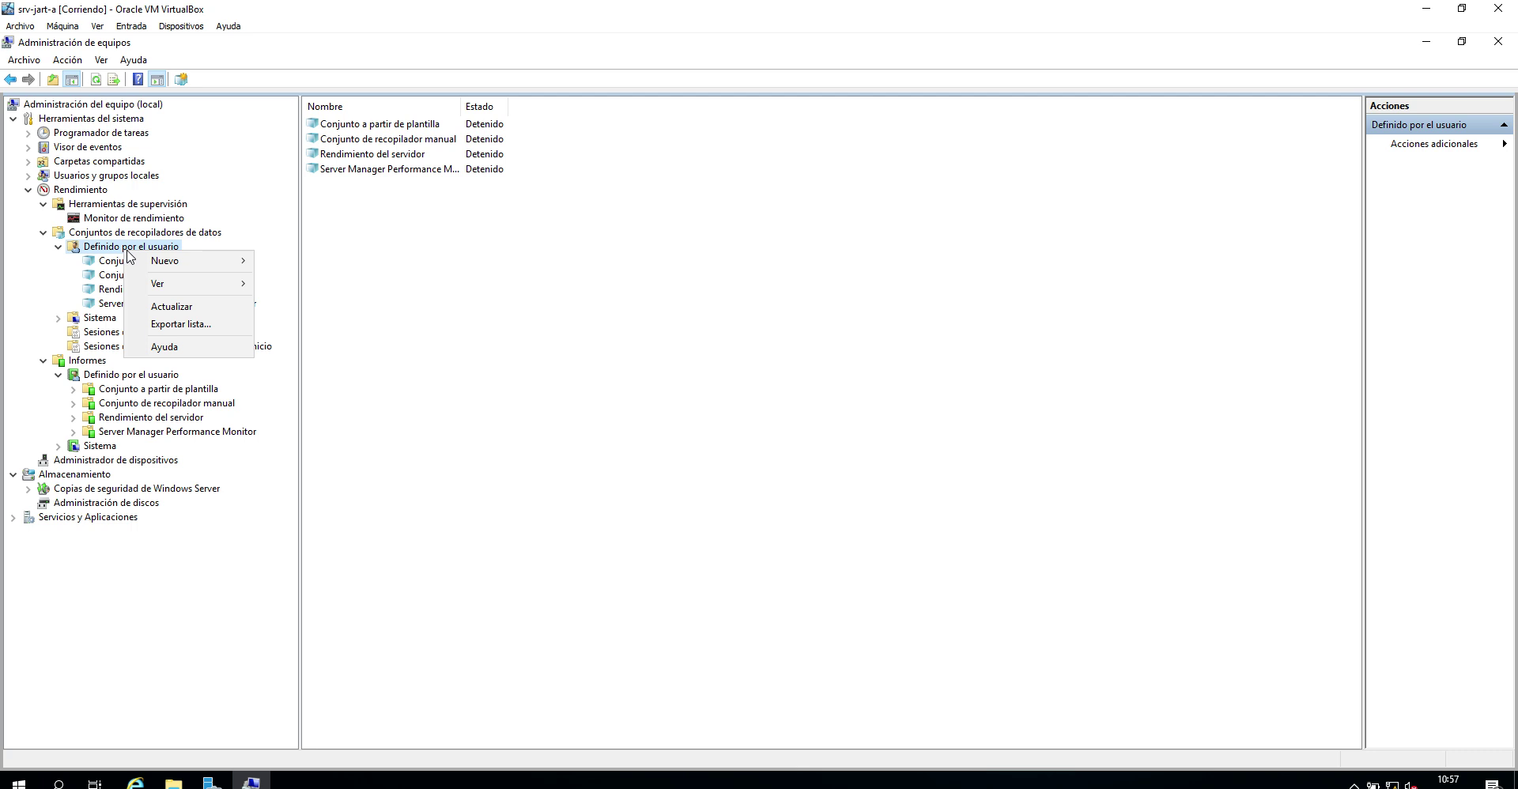
pyautogui.moveTo(154, 261)
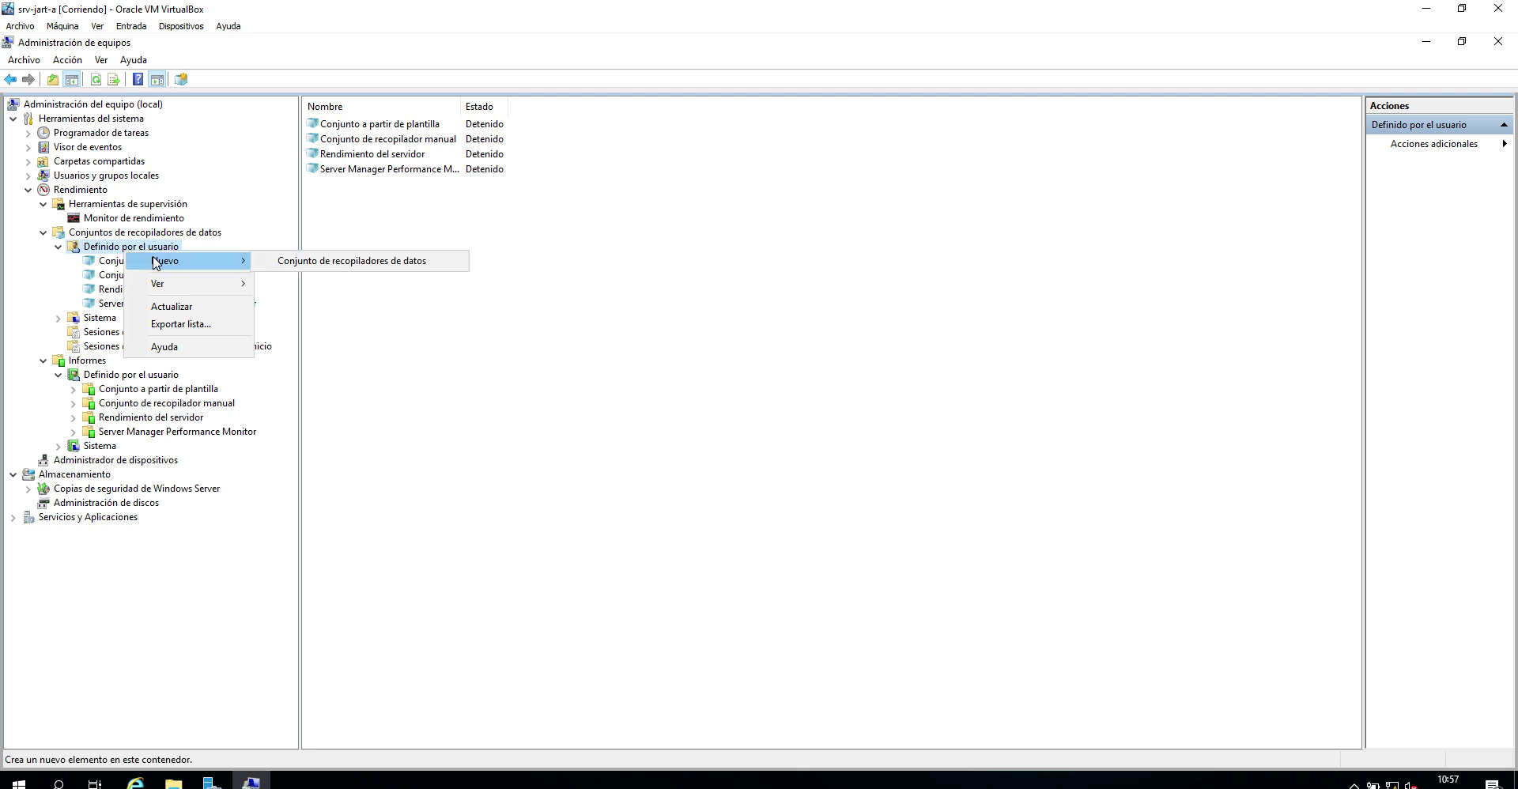
pyautogui.click(297, 262)
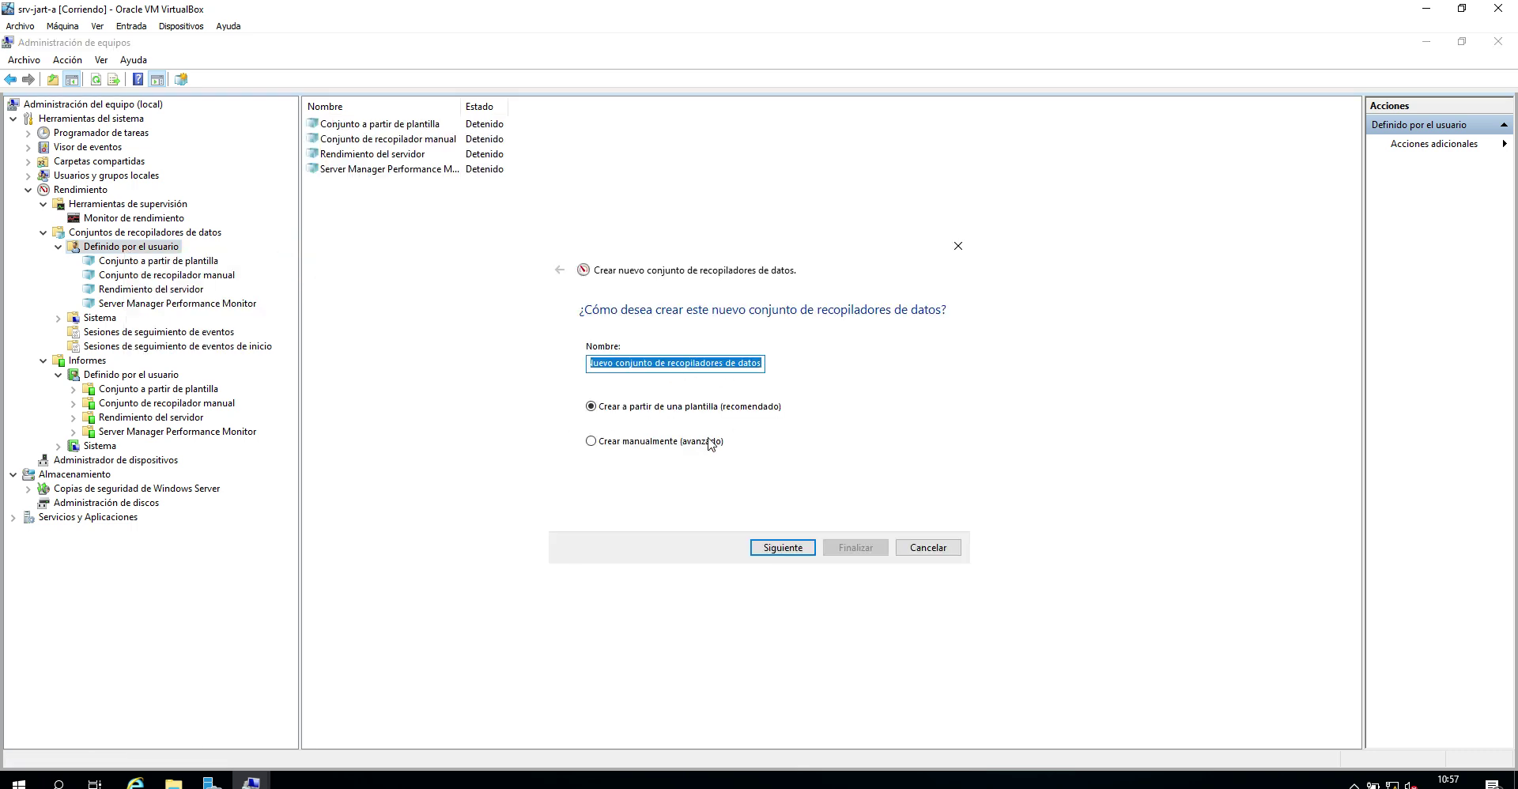
pyautogui.click(793, 545)
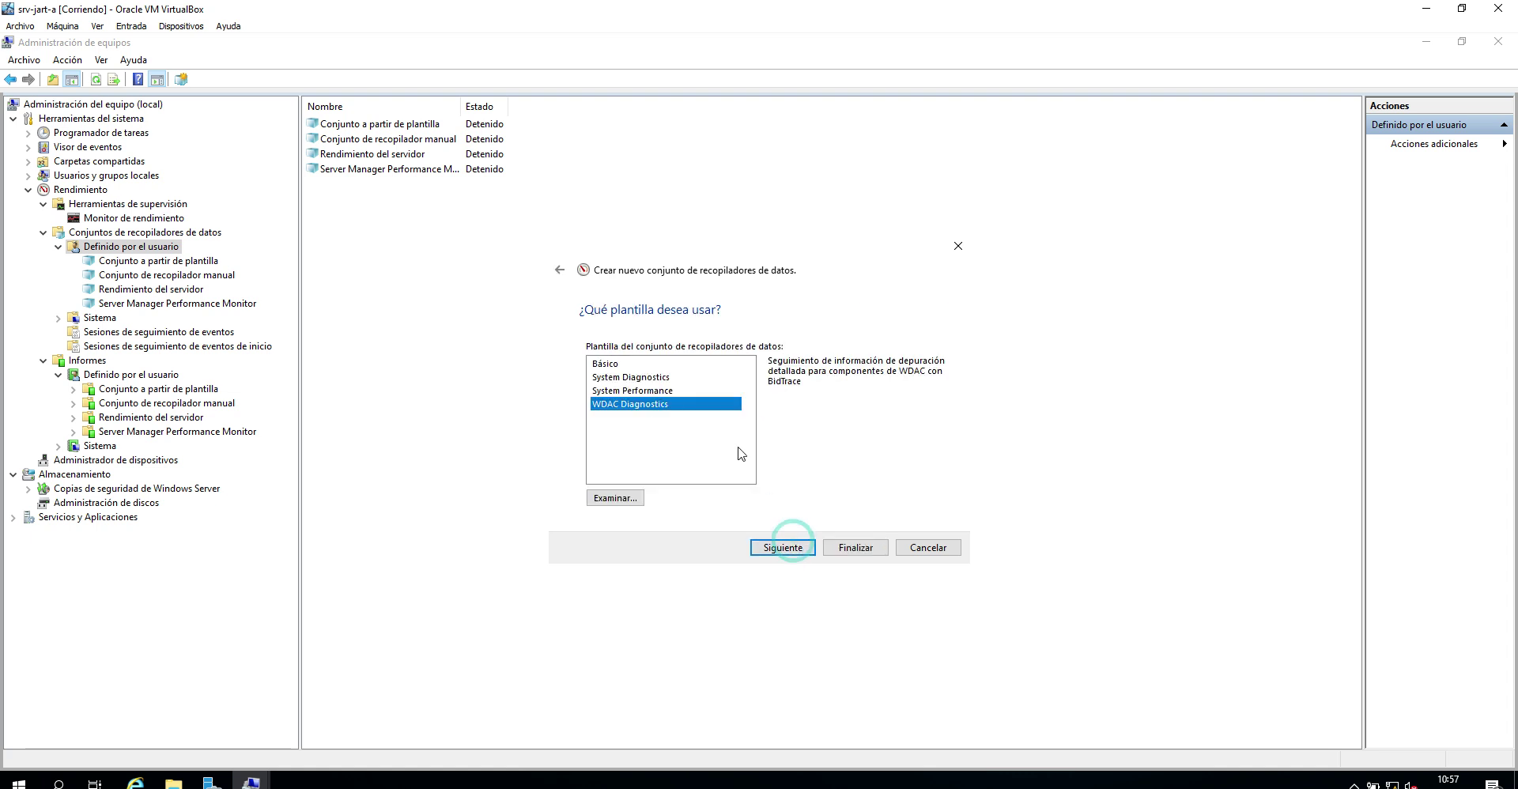
pyautogui.click(631, 378)
pyautogui.click(664, 391)
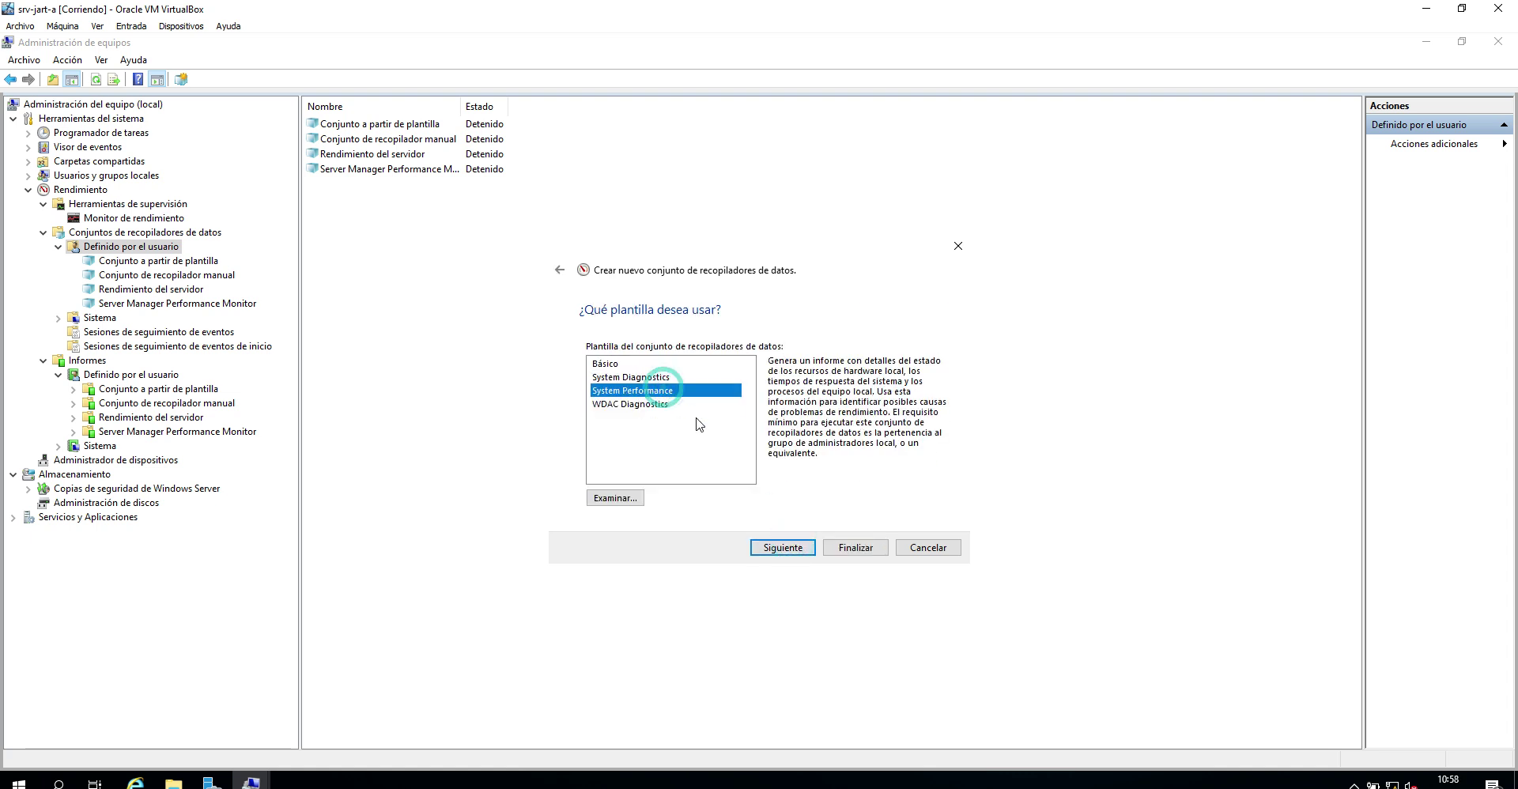
pyautogui.click(793, 547)
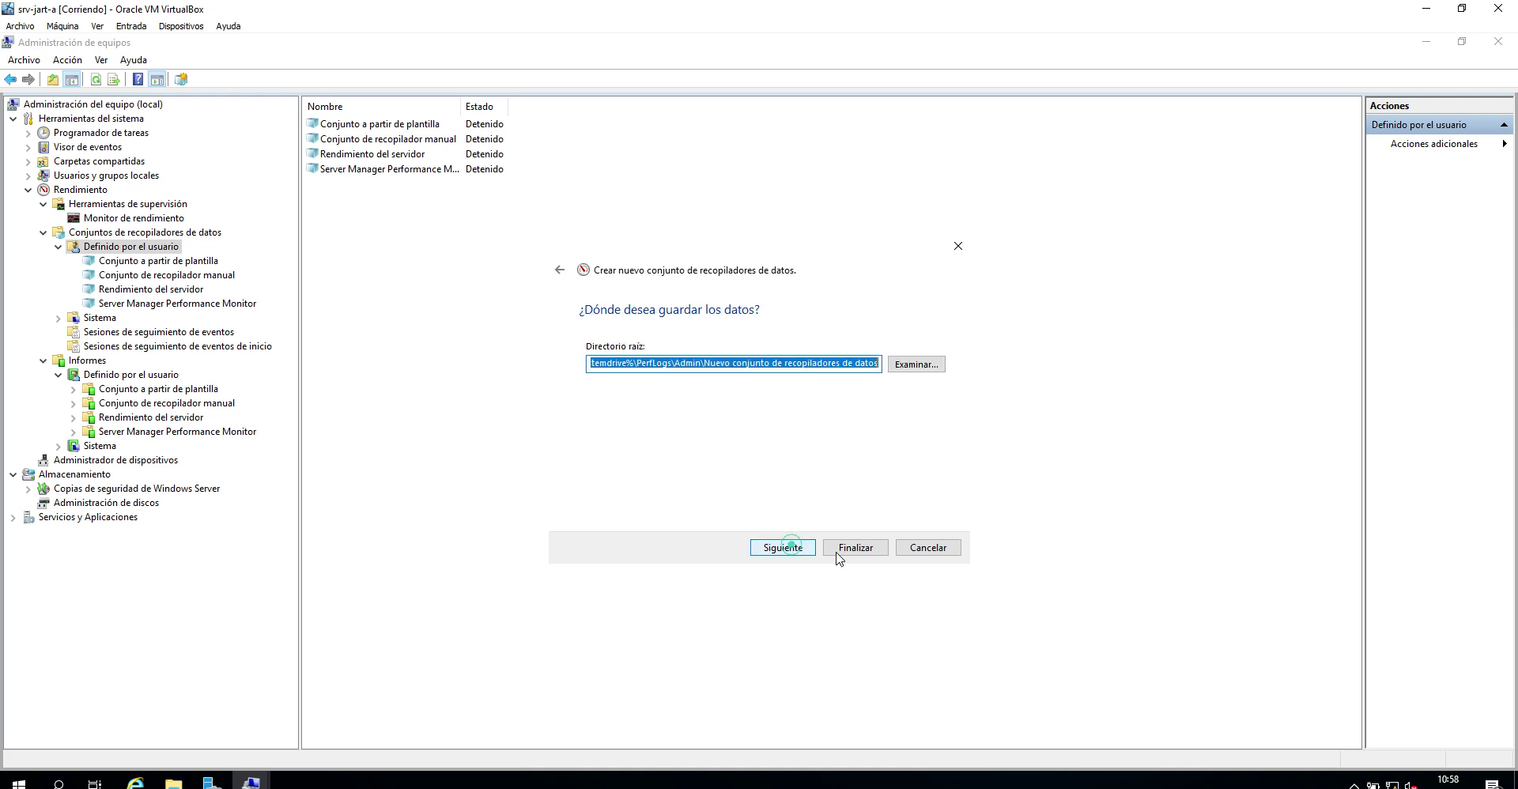
pyautogui.click(841, 549)
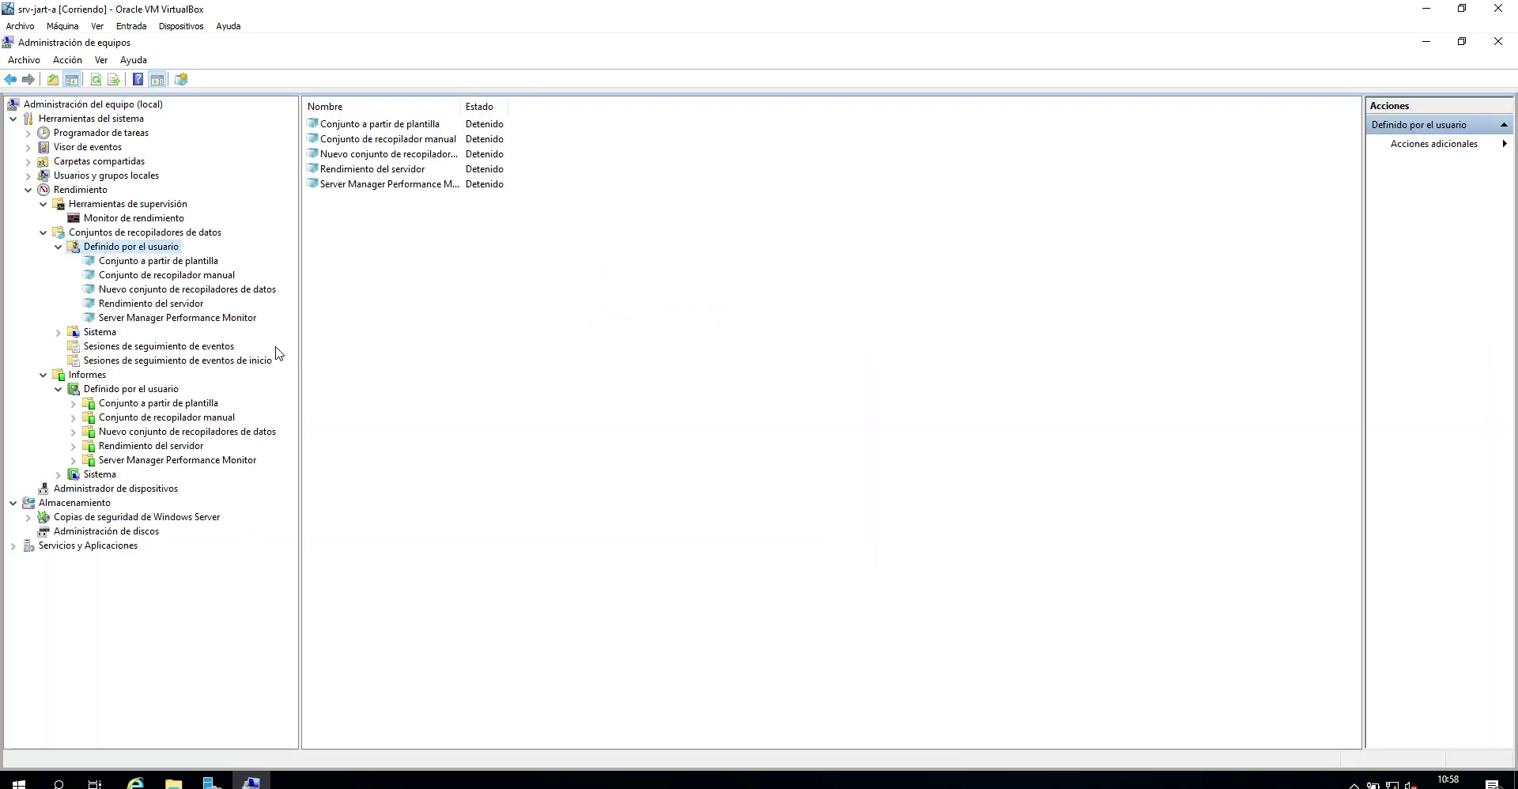
# Start "Conjunto a partir de plantilla" and try to start "Nuevo conjunto de recopiladores de datos" at the same time
pyautogui.click(195, 269)
pyautogui.click(194, 262)
pyautogui.rightClick(194, 263)
pyautogui.press('Escape')
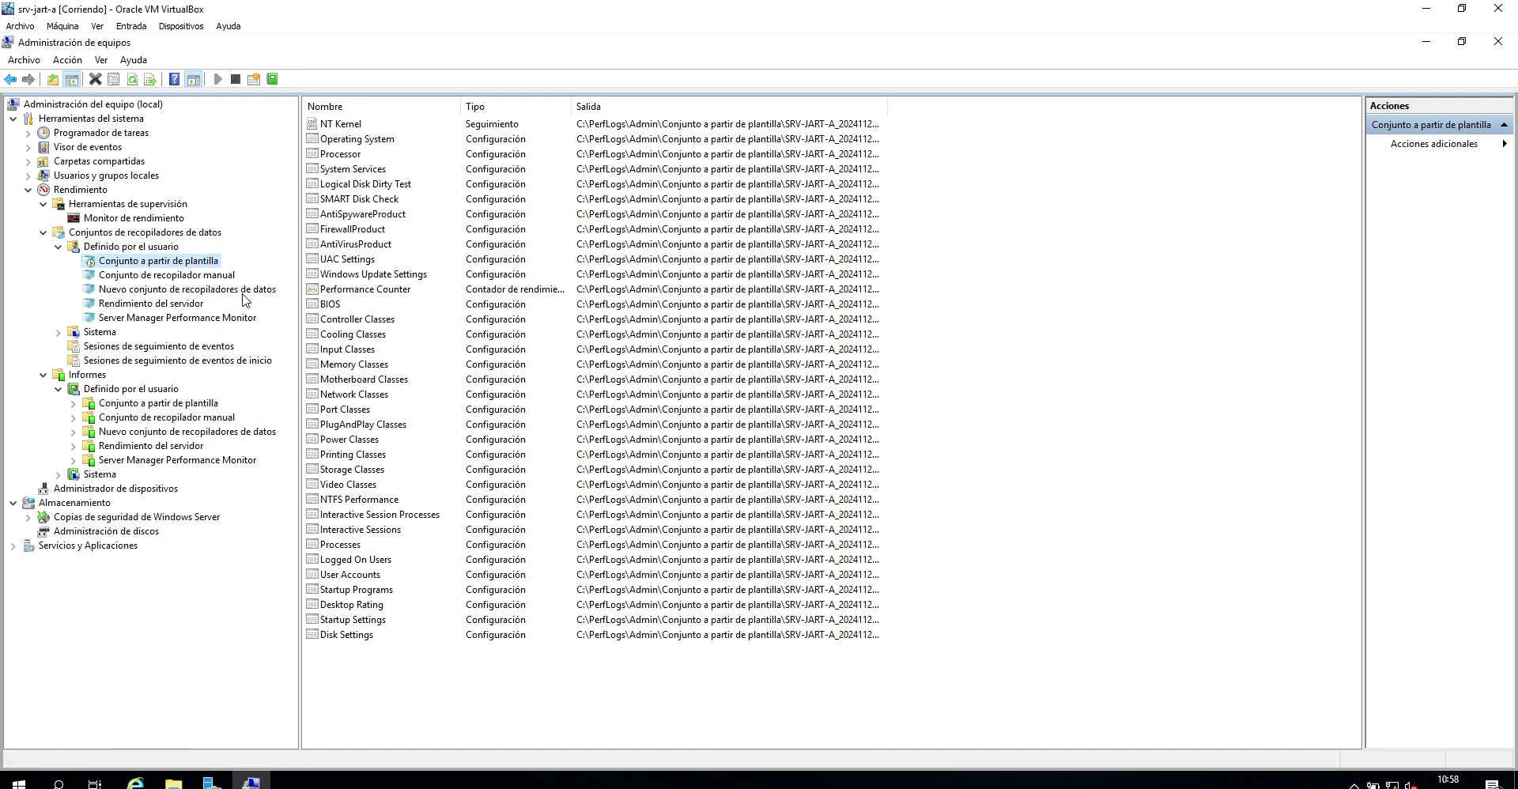
pyautogui.click(231, 290)
pyautogui.rightClick(233, 294)
pyautogui.click(246, 301)
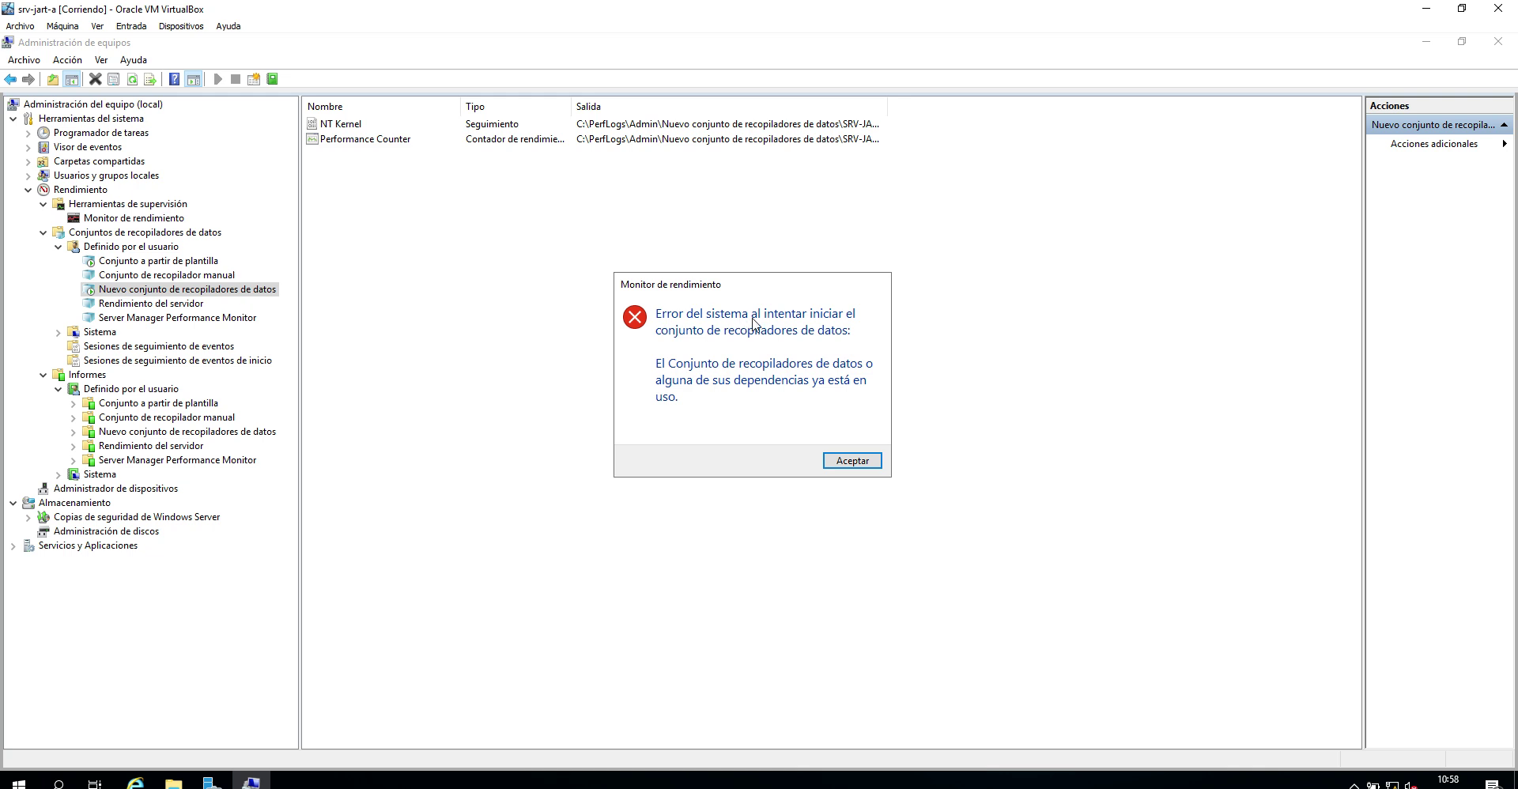
pyautogui.click(865, 462)
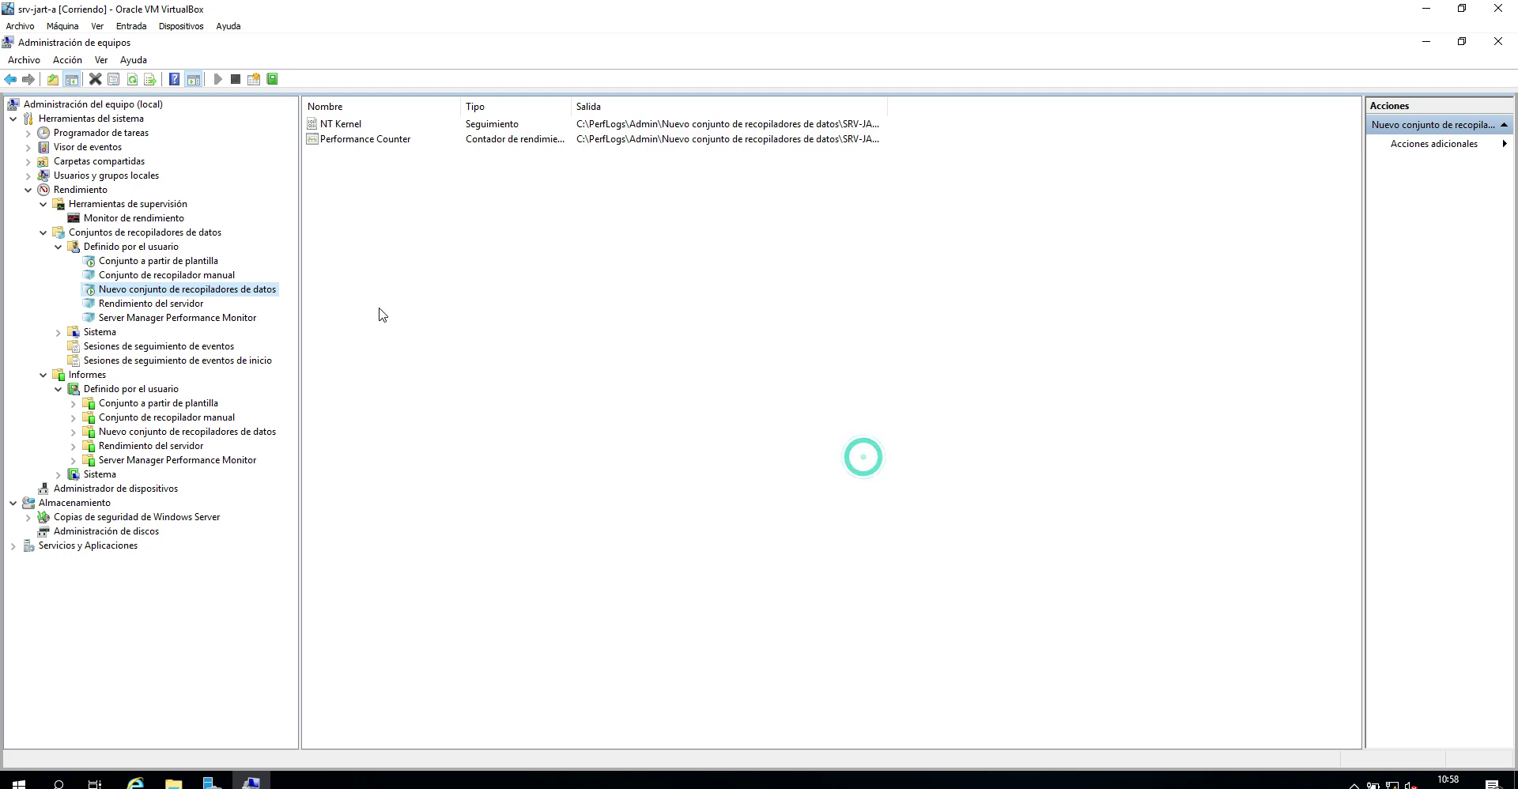
# Stop "Nuevo conjunto de recopiladores de datos" and "Conjunto a partir de plantilla"
pyautogui.rightClick(269, 293)
pyautogui.click(298, 313)
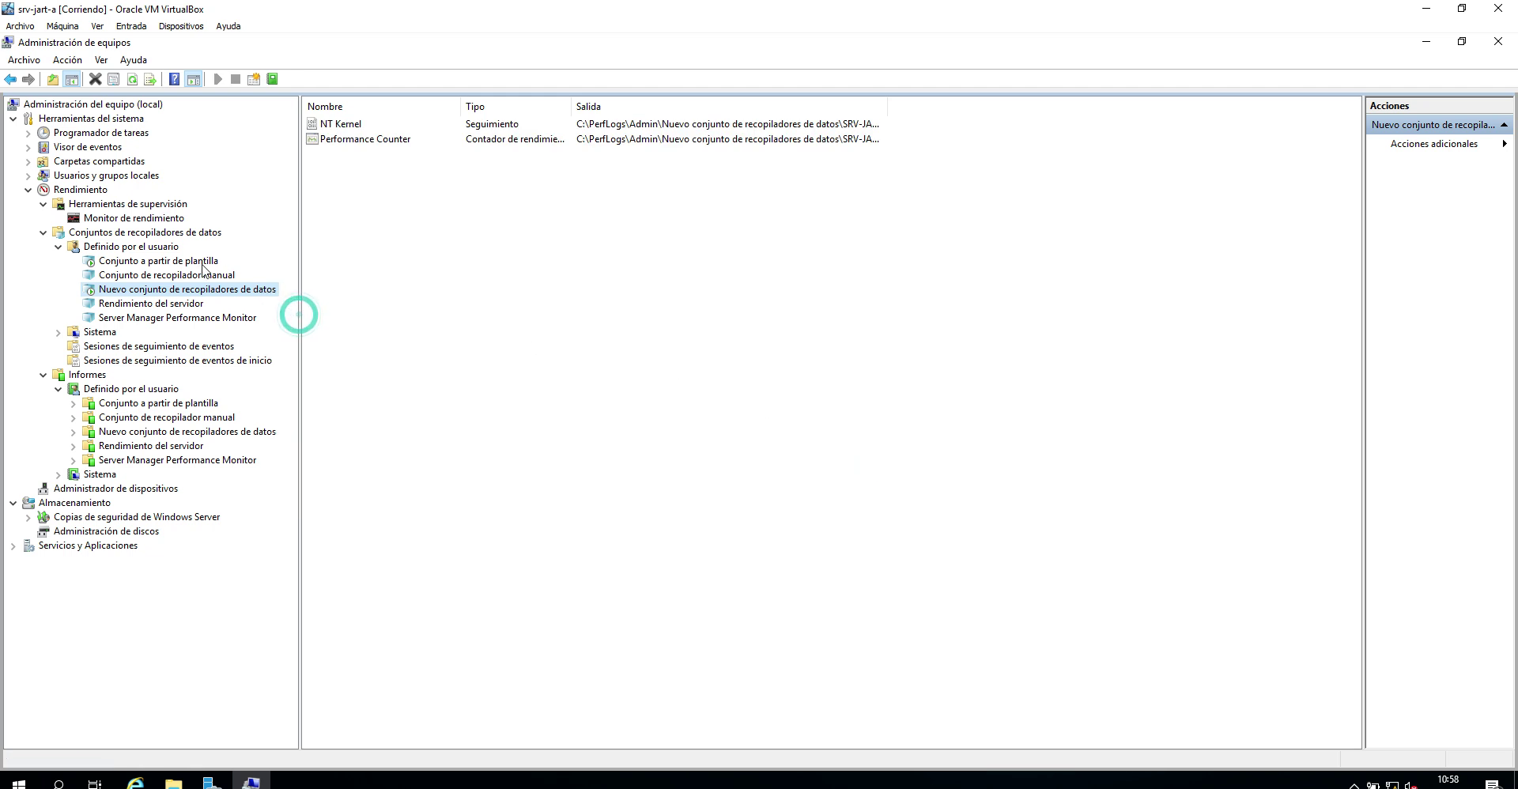
pyautogui.rightClick(167, 266)
pyautogui.click(204, 292)
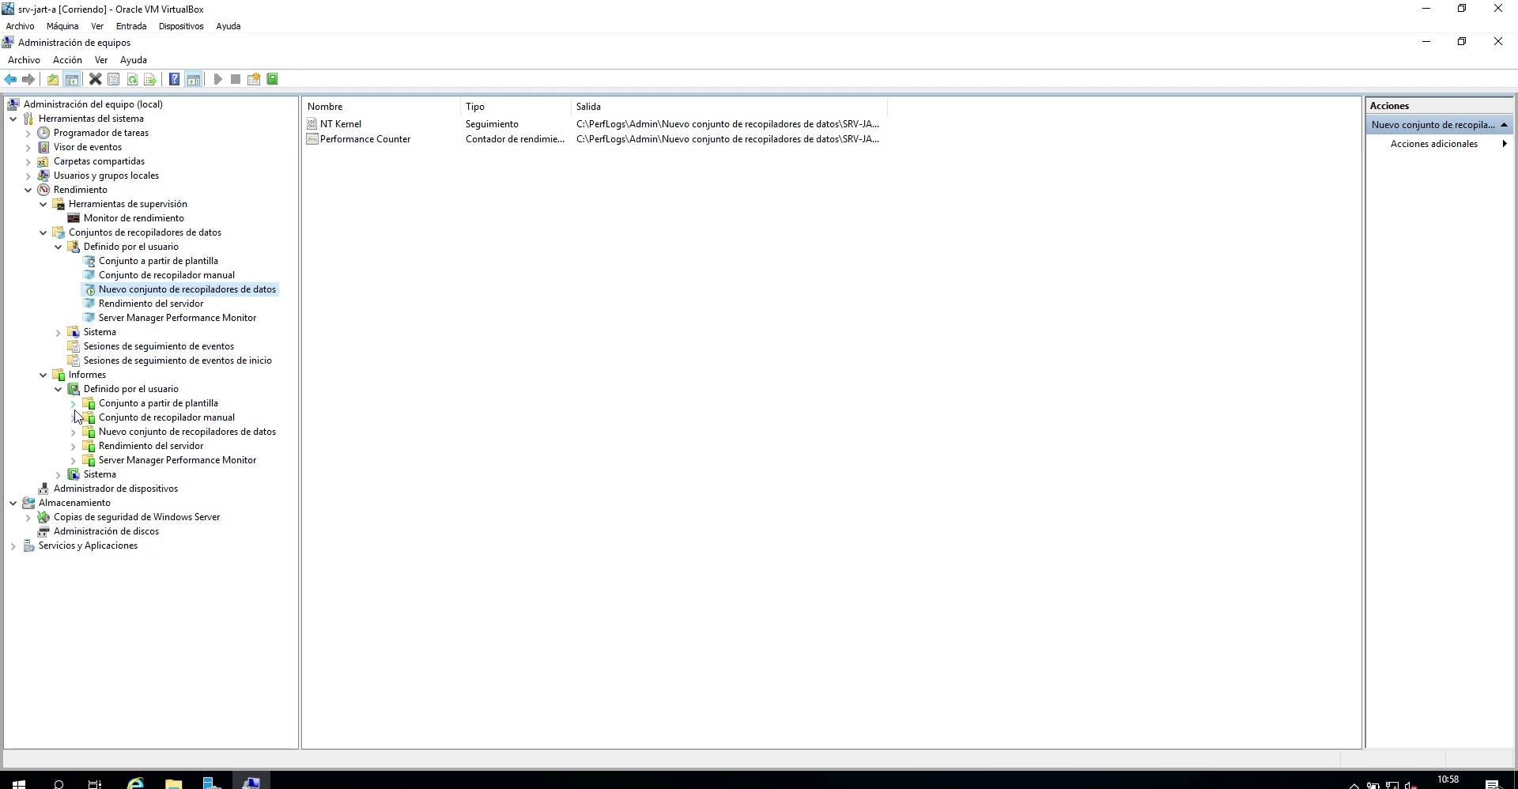
# Delete the report of "Conjunto a partir de plantilla" and try to delete the report of "Nuevo conjunto de recopiladores de datos"
pyautogui.click(73, 404)
pyautogui.click(103, 419)
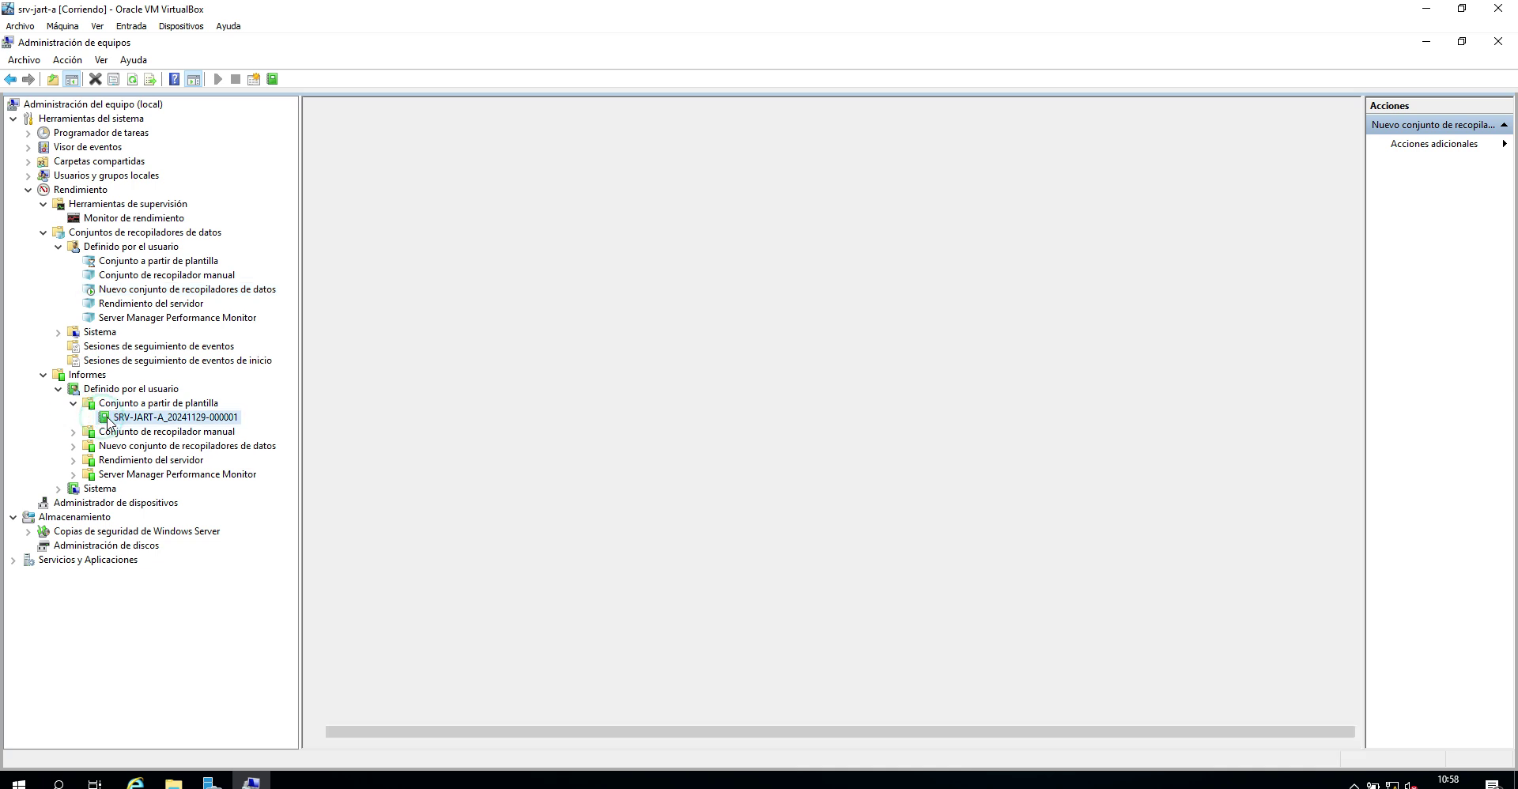
pyautogui.rightClick(108, 417)
pyautogui.click(165, 475)
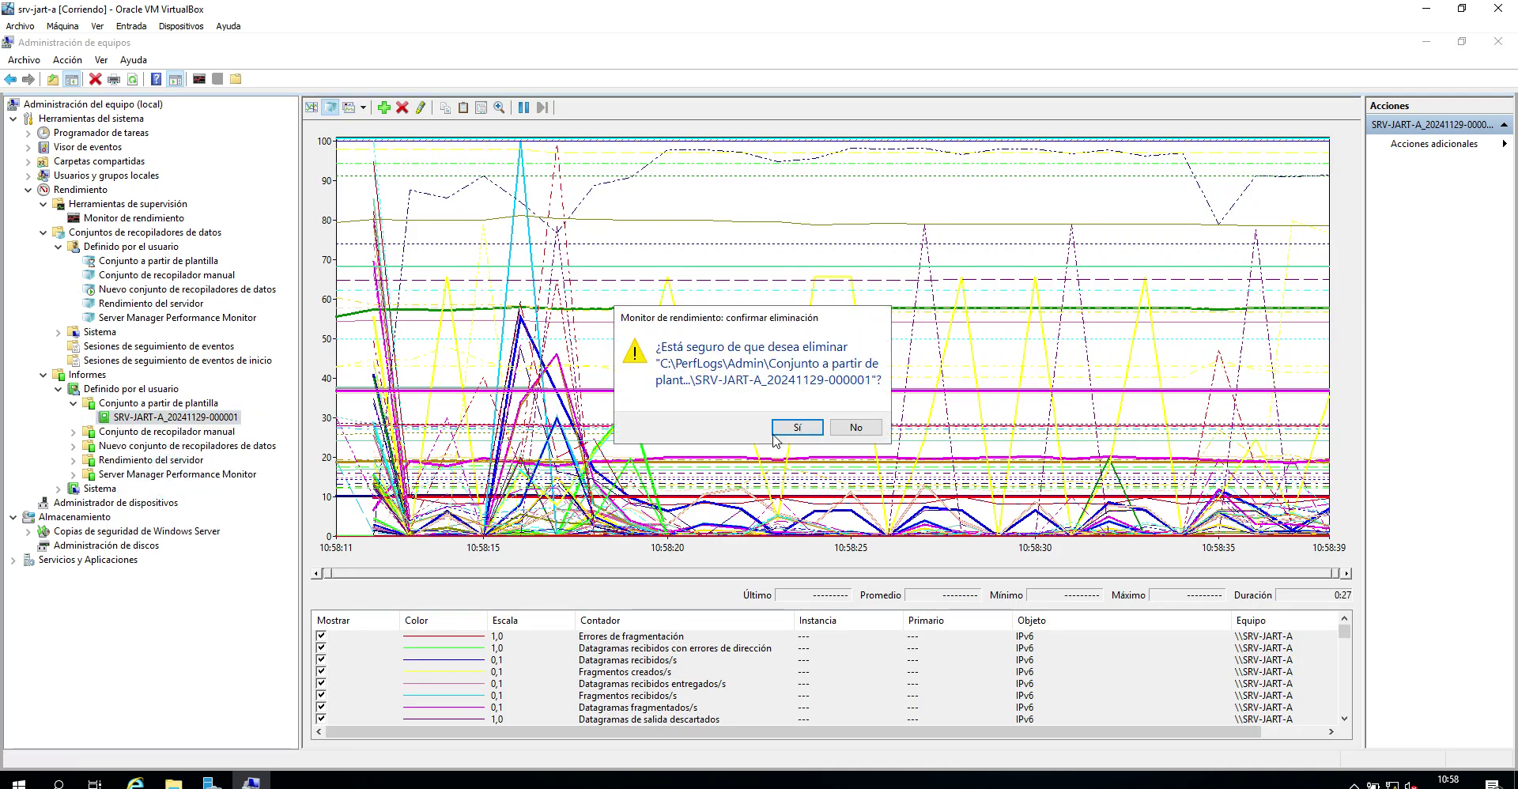
pyautogui.press('Return')
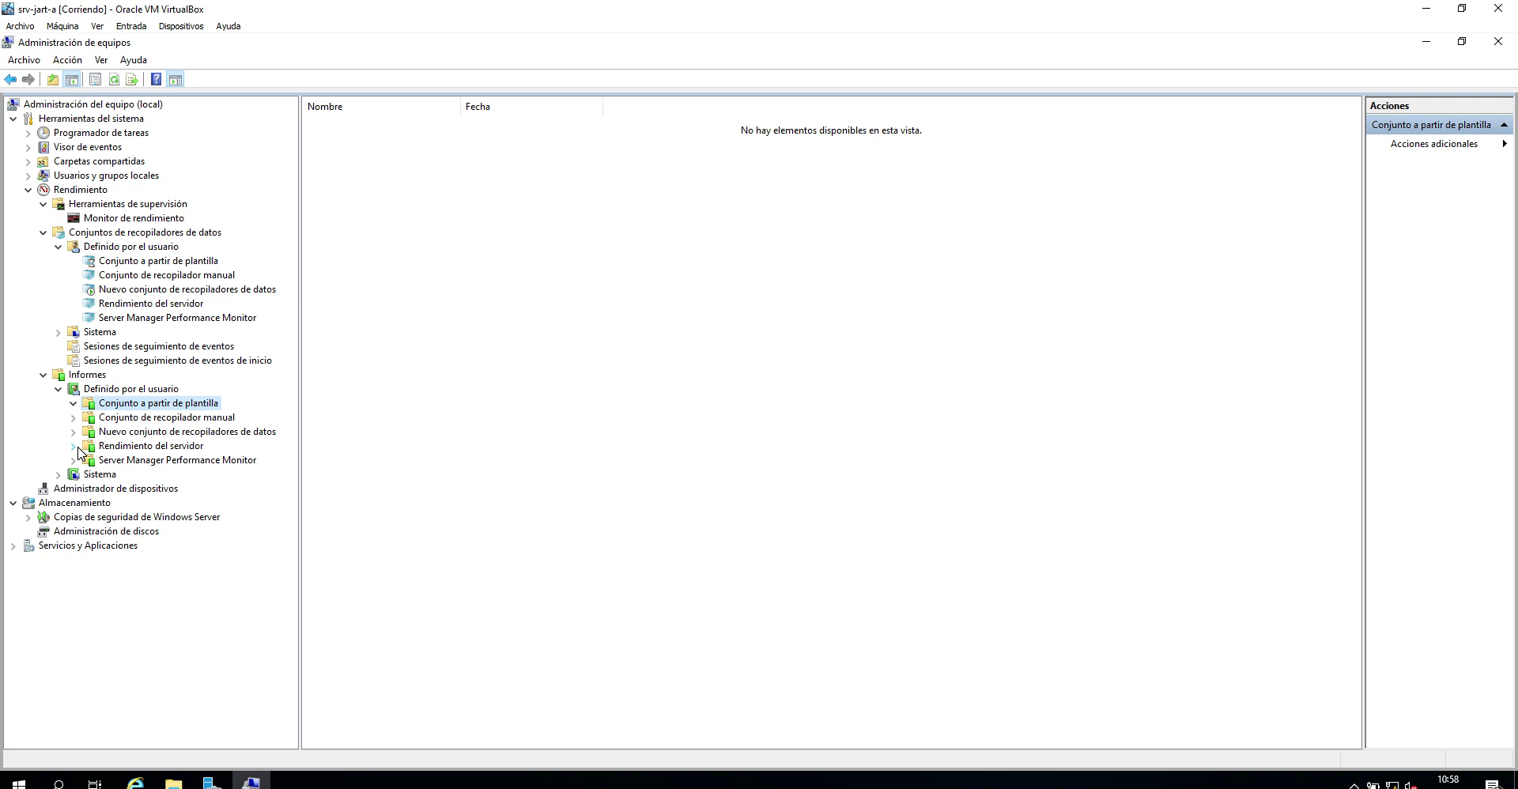
pyautogui.click(74, 431)
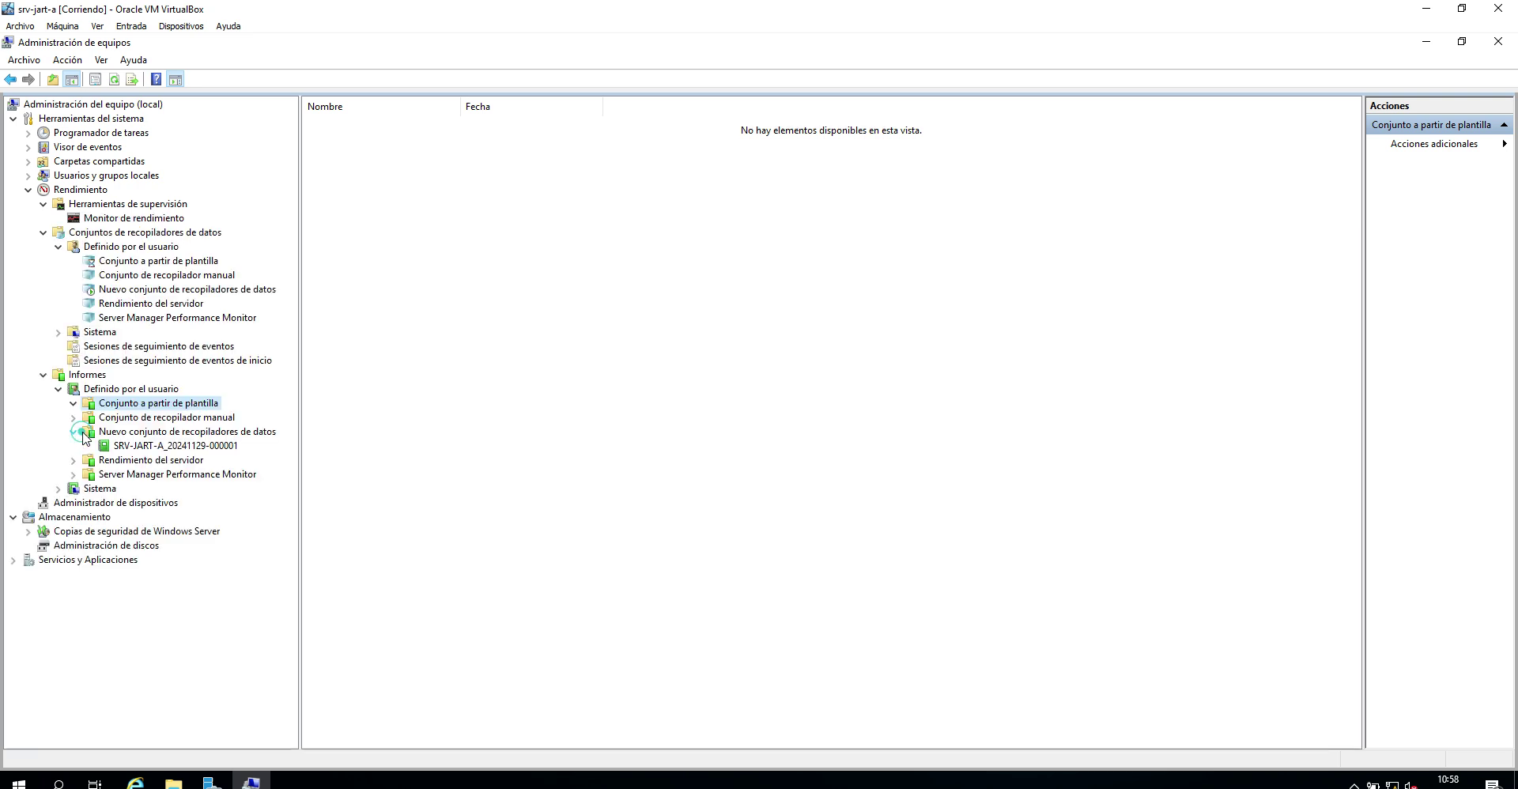
pyautogui.rightClick(124, 448)
pyautogui.click(179, 495)
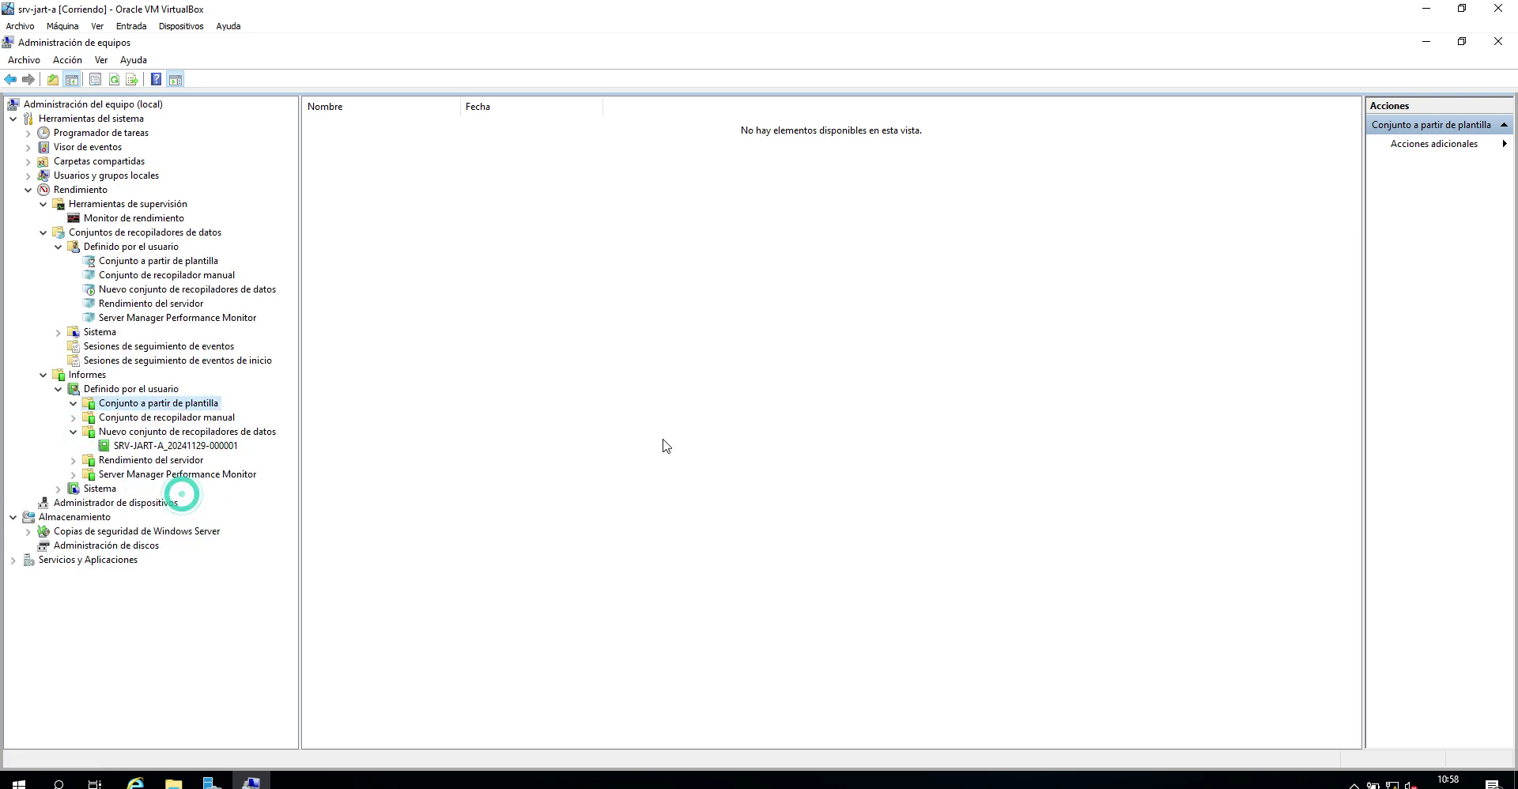
# Delete the user-defined set "Nuevo conjunto de recopiladores de datos"
pyautogui.click(183, 289)
pyautogui.rightClick(183, 286)
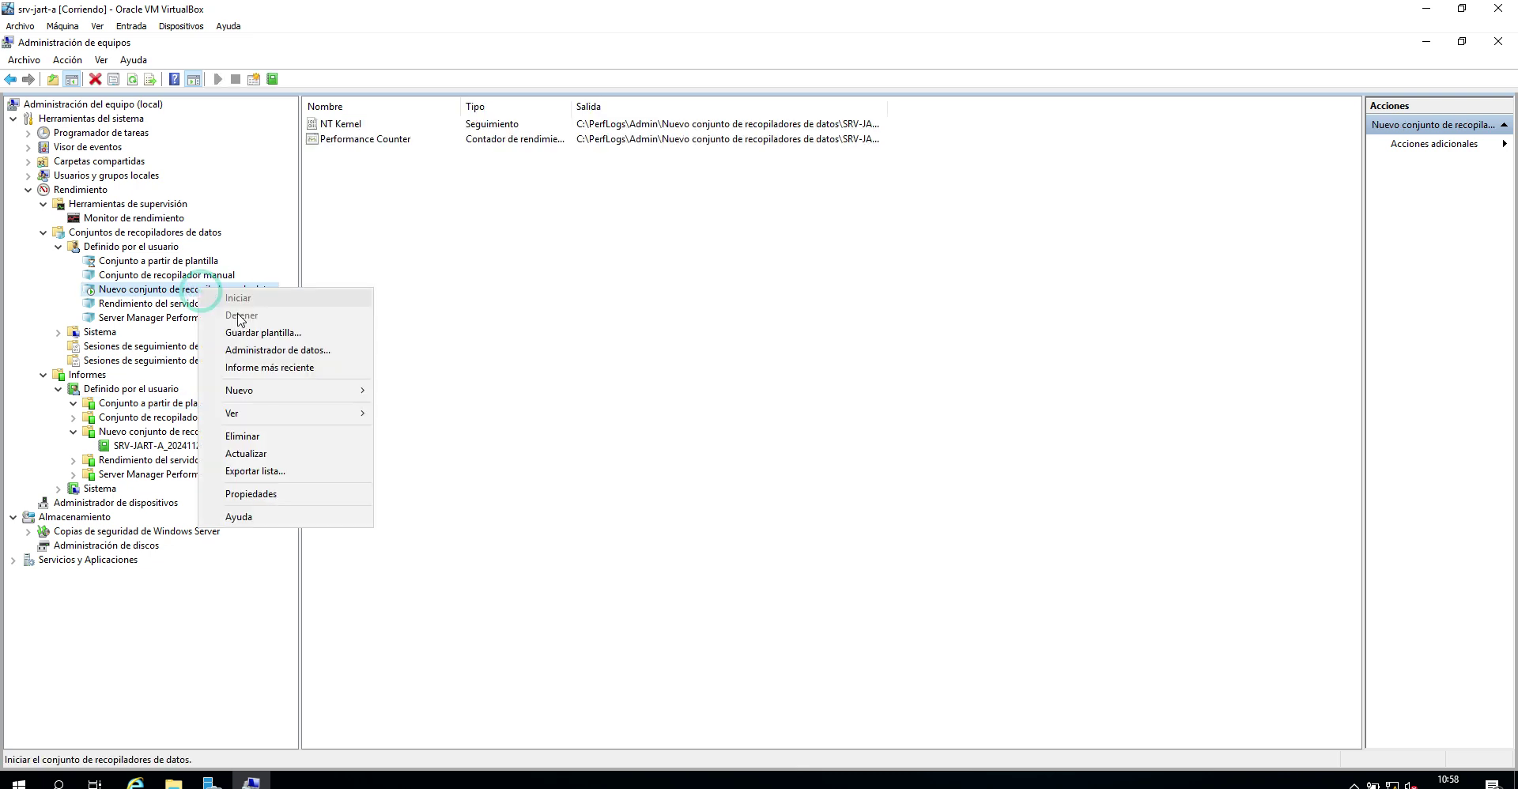
pyautogui.click(164, 294)
pyautogui.rightClick(163, 292)
pyautogui.click(152, 295)
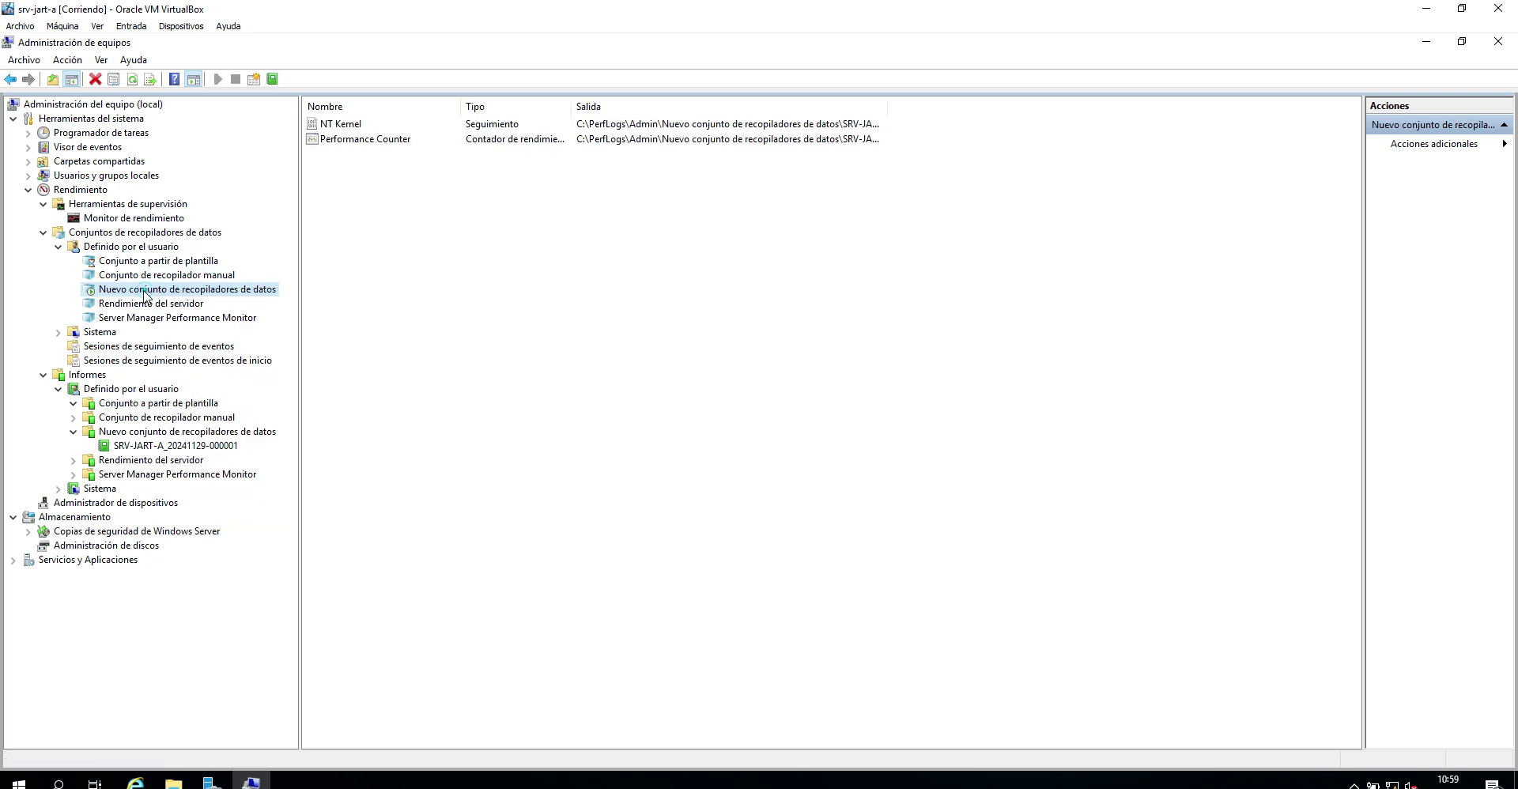
pyautogui.rightClick(143, 291)
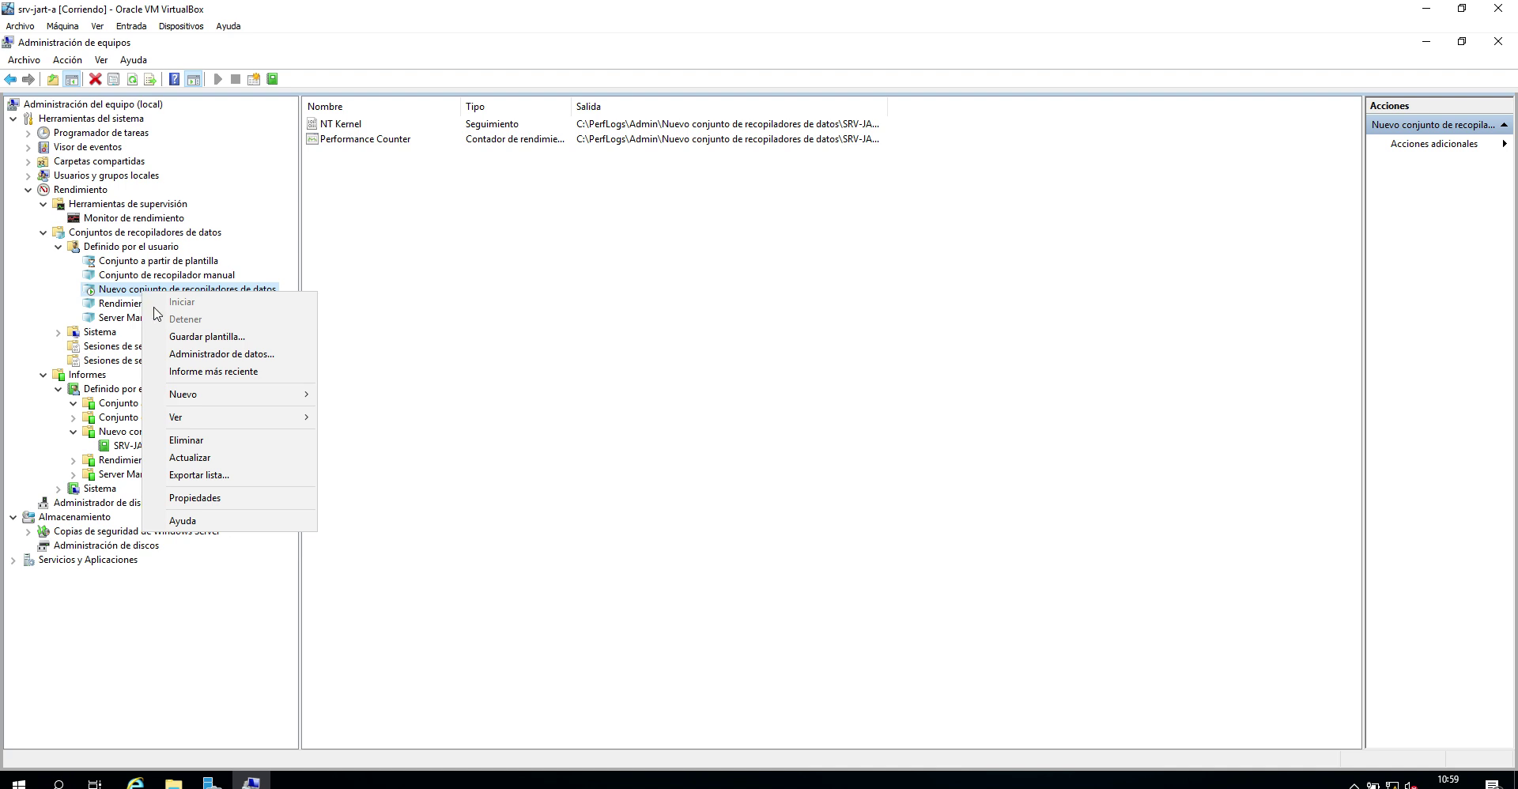
pyautogui.click(212, 438)
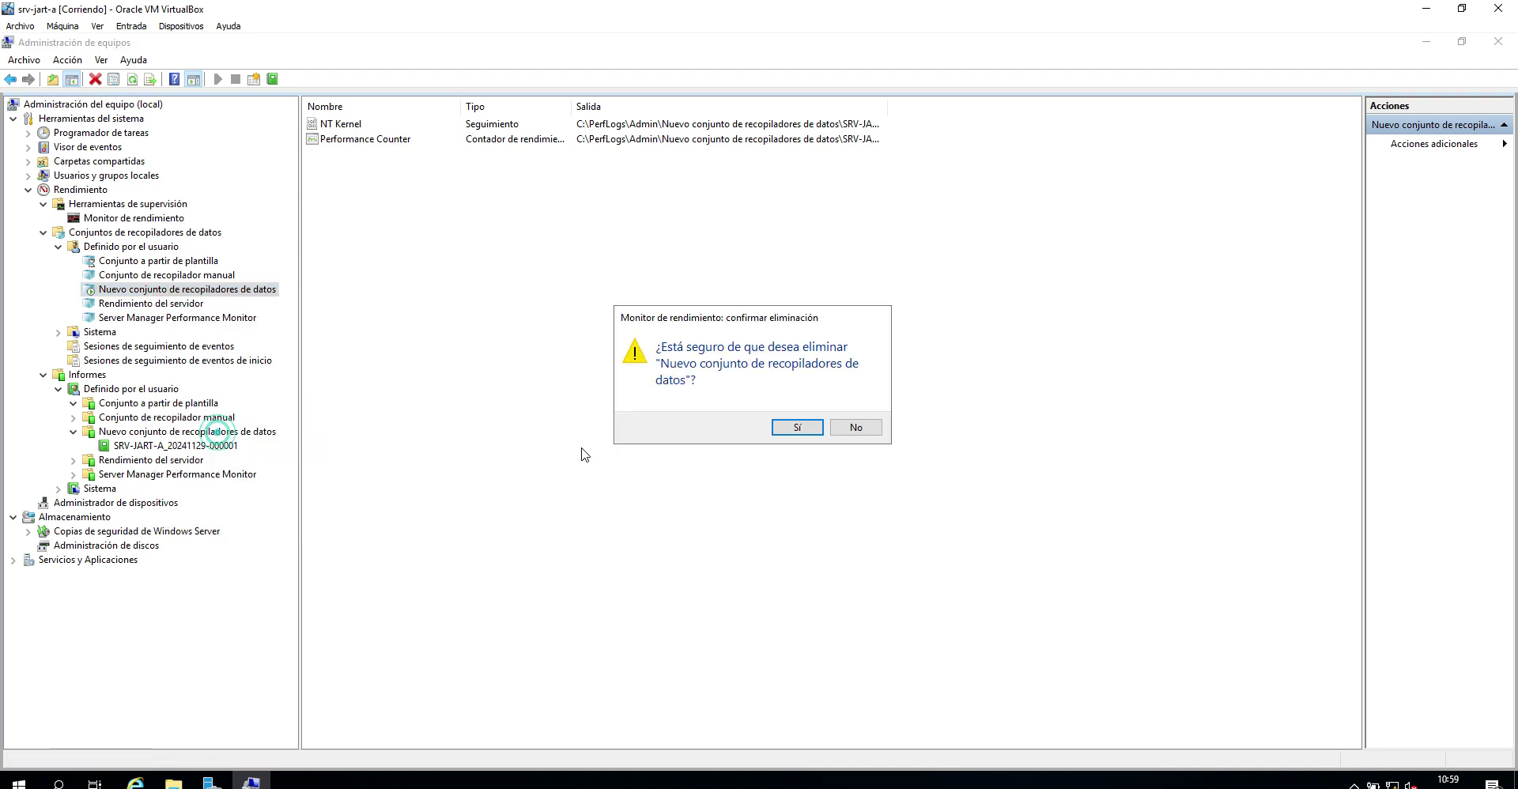
pyautogui.click(779, 429)
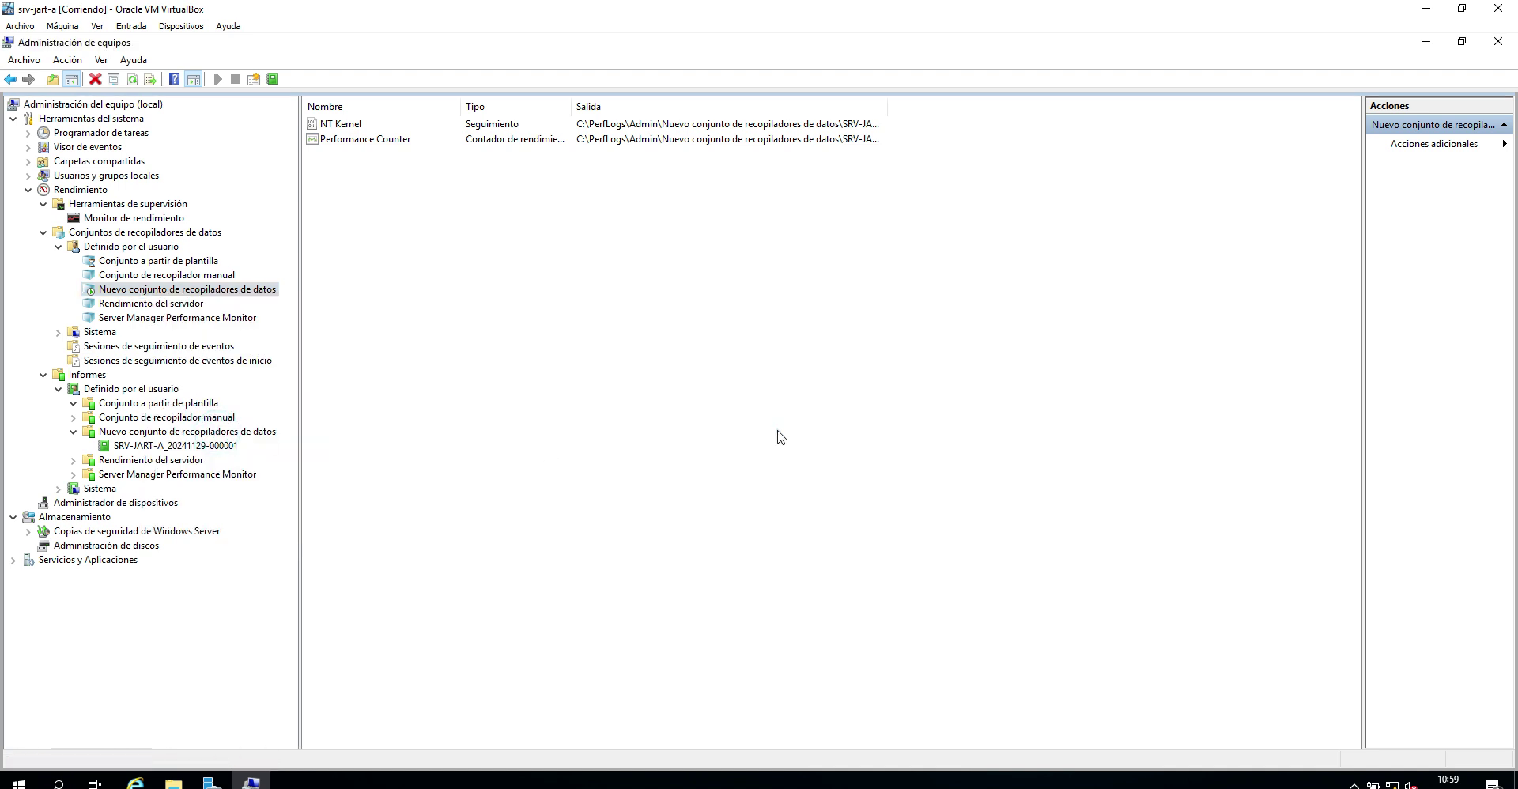
# Begin a new user-defined data collector set named "Conjunto plantilla System perfomance", created from a template
pyautogui.rightClick(134, 238)
pyautogui.rightClick(133, 246)
pyautogui.moveTo(168, 251)
pyautogui.click(289, 253)
pyautogui.rightClick(177, 250)
pyautogui.rightClick(165, 247)
pyautogui.click(408, 259)
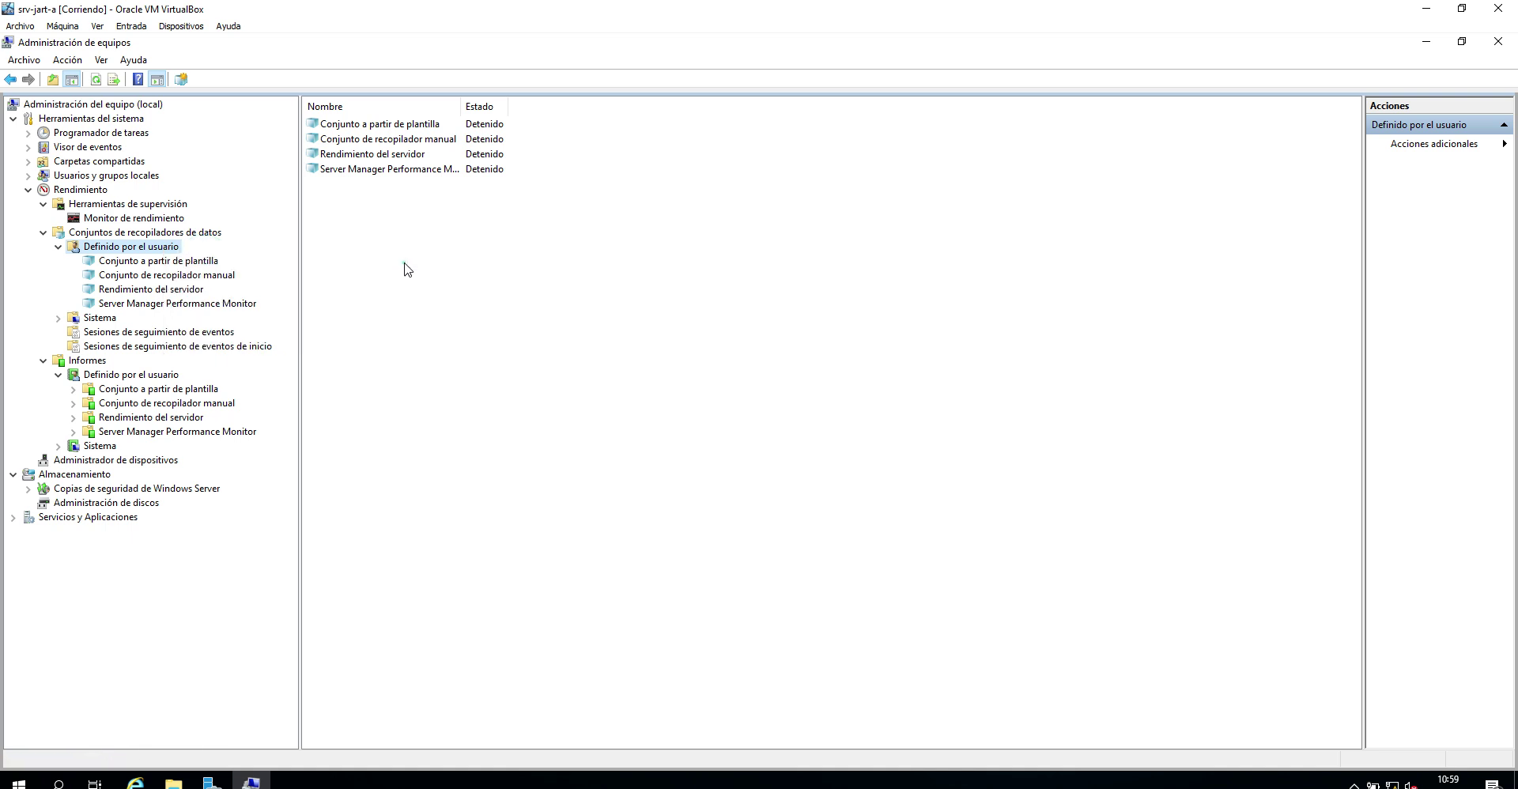
pyautogui.write('S')
pyautogui.press('BackSpace')
pyautogui.write('cO')
pyautogui.write('njunto')
pyautogui.write(' planti')
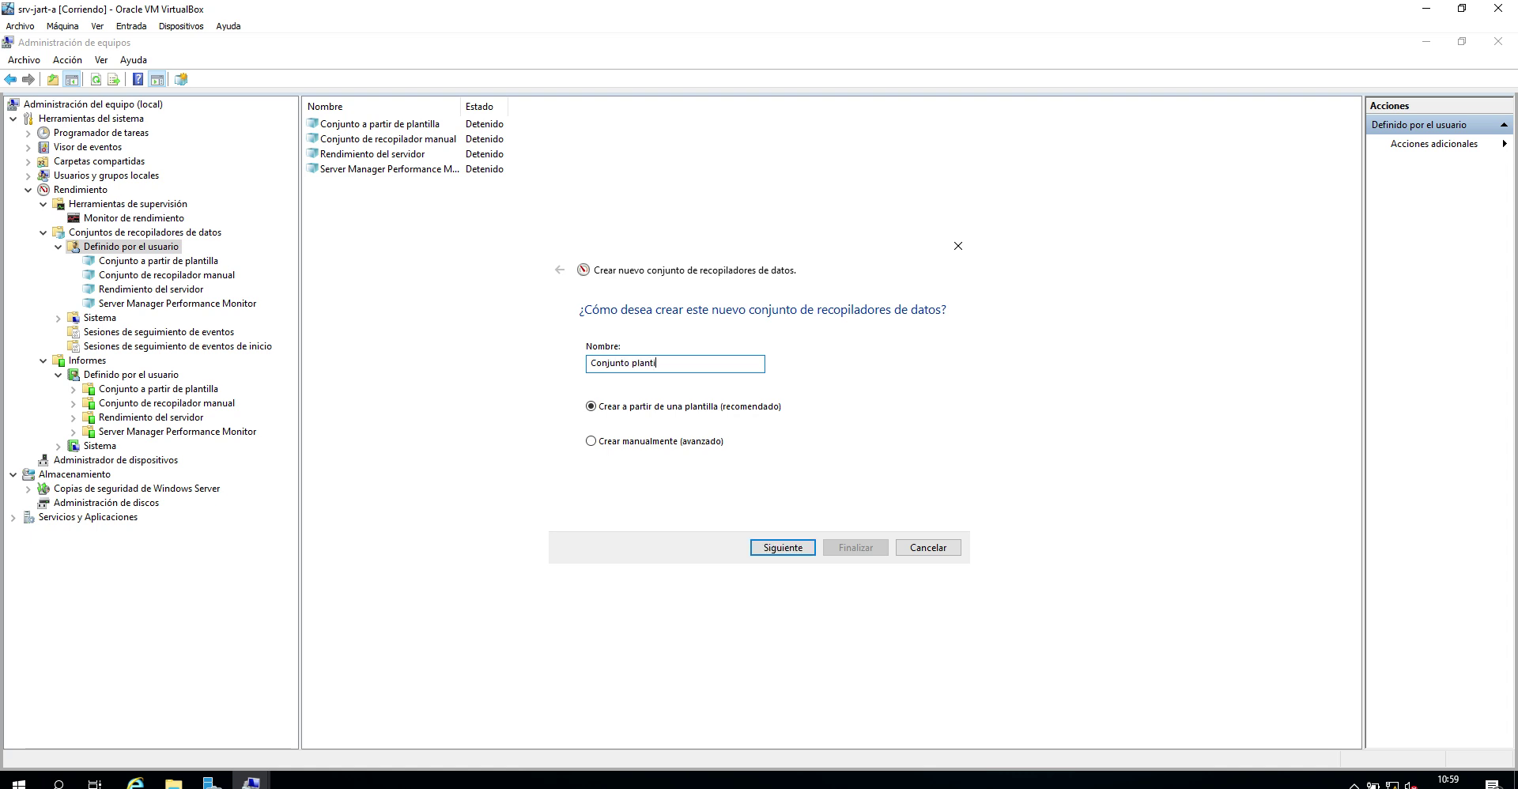
pyautogui.write('lla System perfomance')
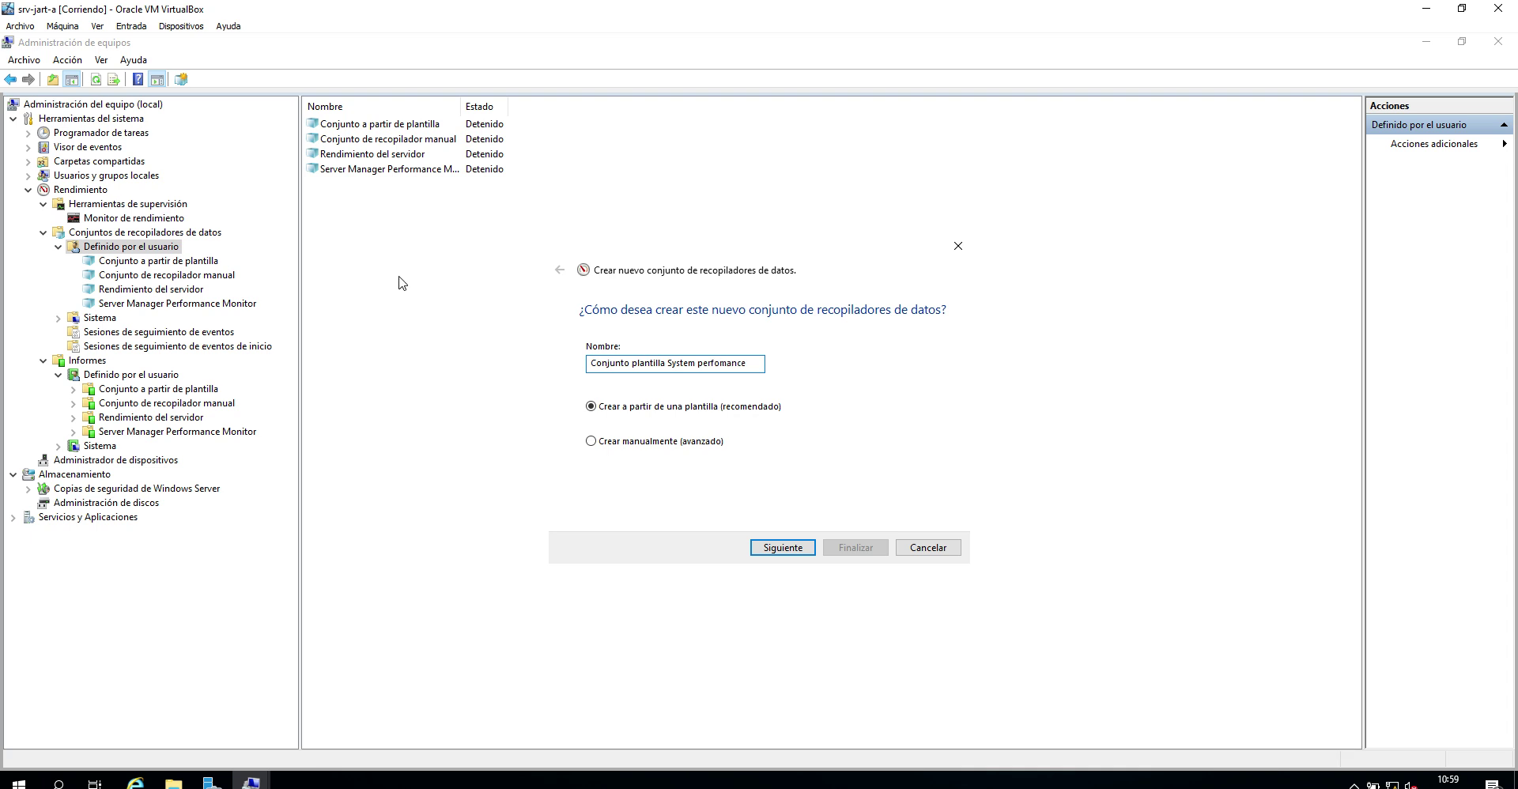
# Base the new set on the System Performance template and finish creating it with the default settings
pyautogui.click(782, 548)
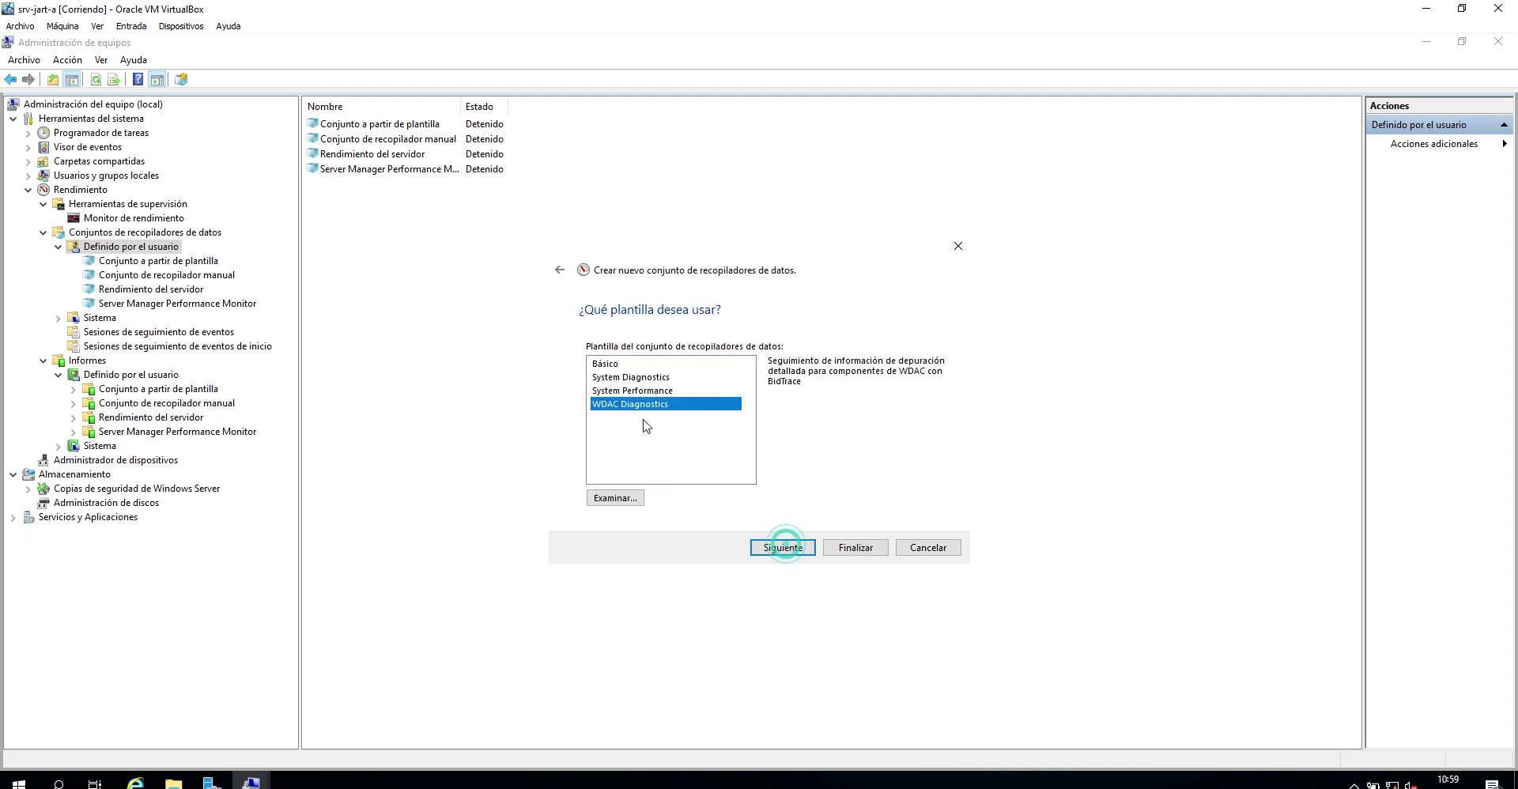
pyautogui.click(631, 390)
pyautogui.click(783, 547)
pyautogui.click(832, 547)
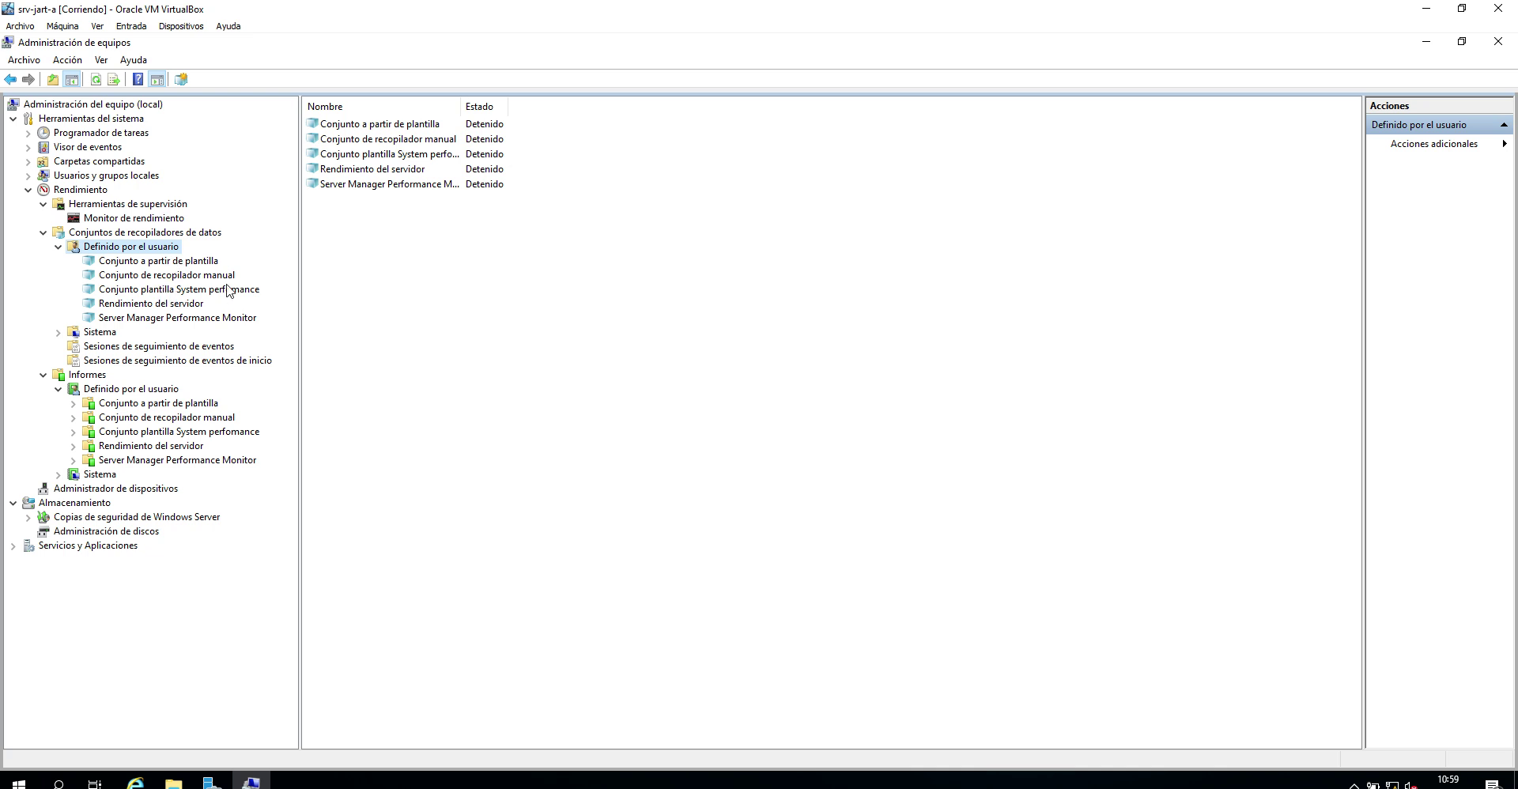
# Start the "Conjunto a partir de plantilla" data collector set and select its Processor configuration collector
pyautogui.click(195, 277)
pyautogui.rightClick(191, 262)
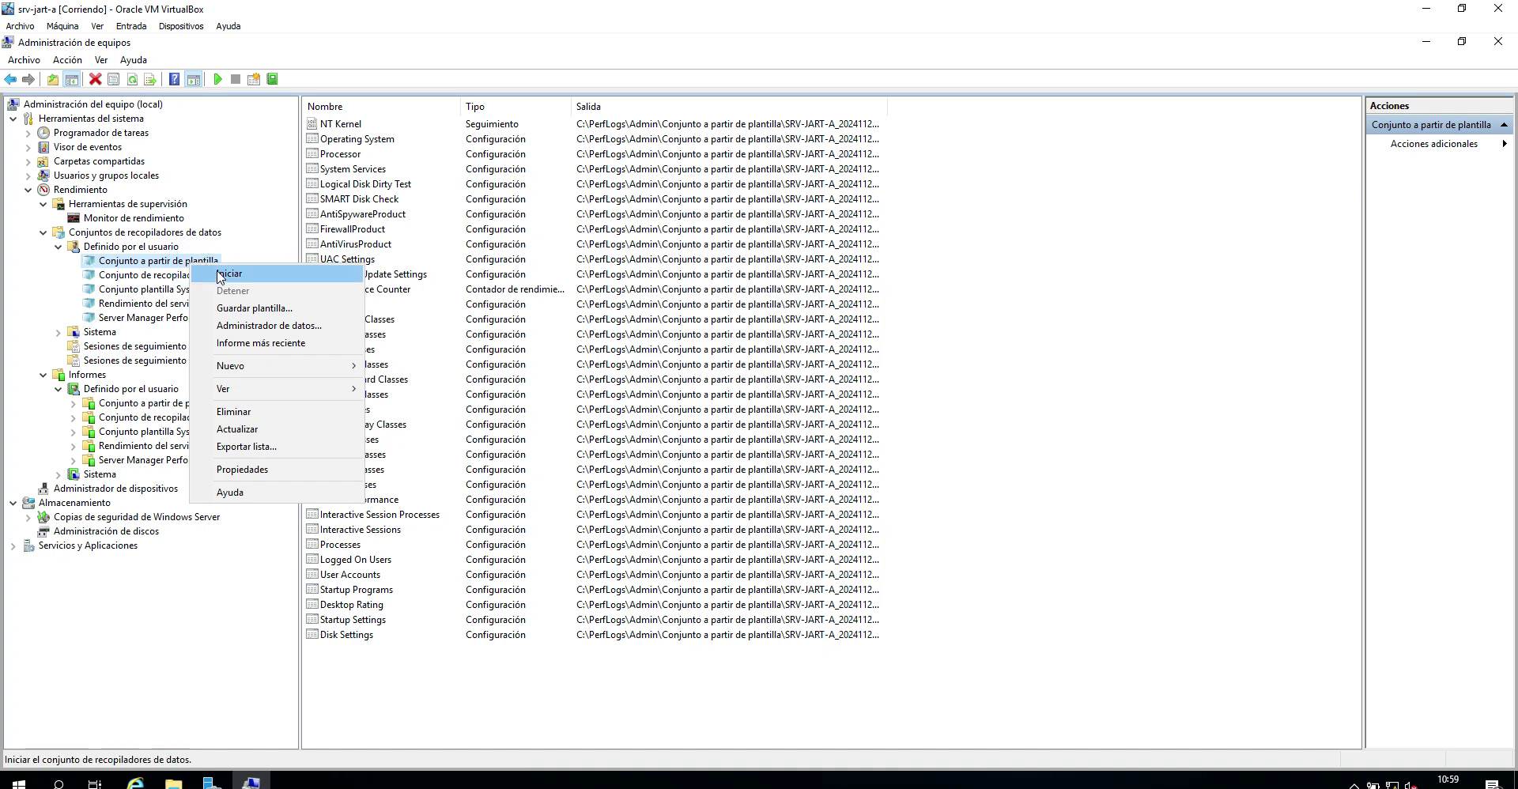
pyautogui.click(220, 273)
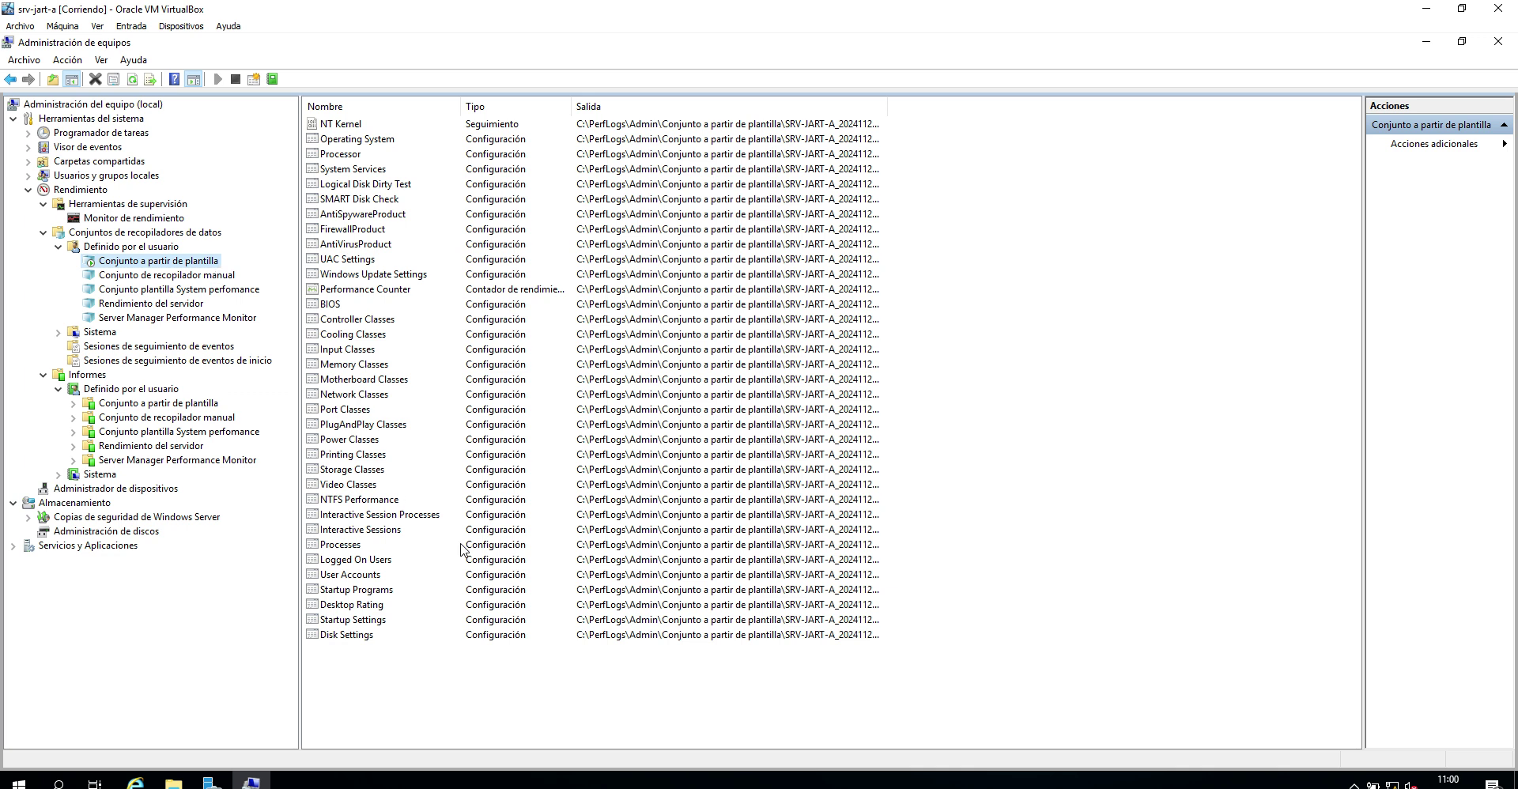
pyautogui.click(393, 651)
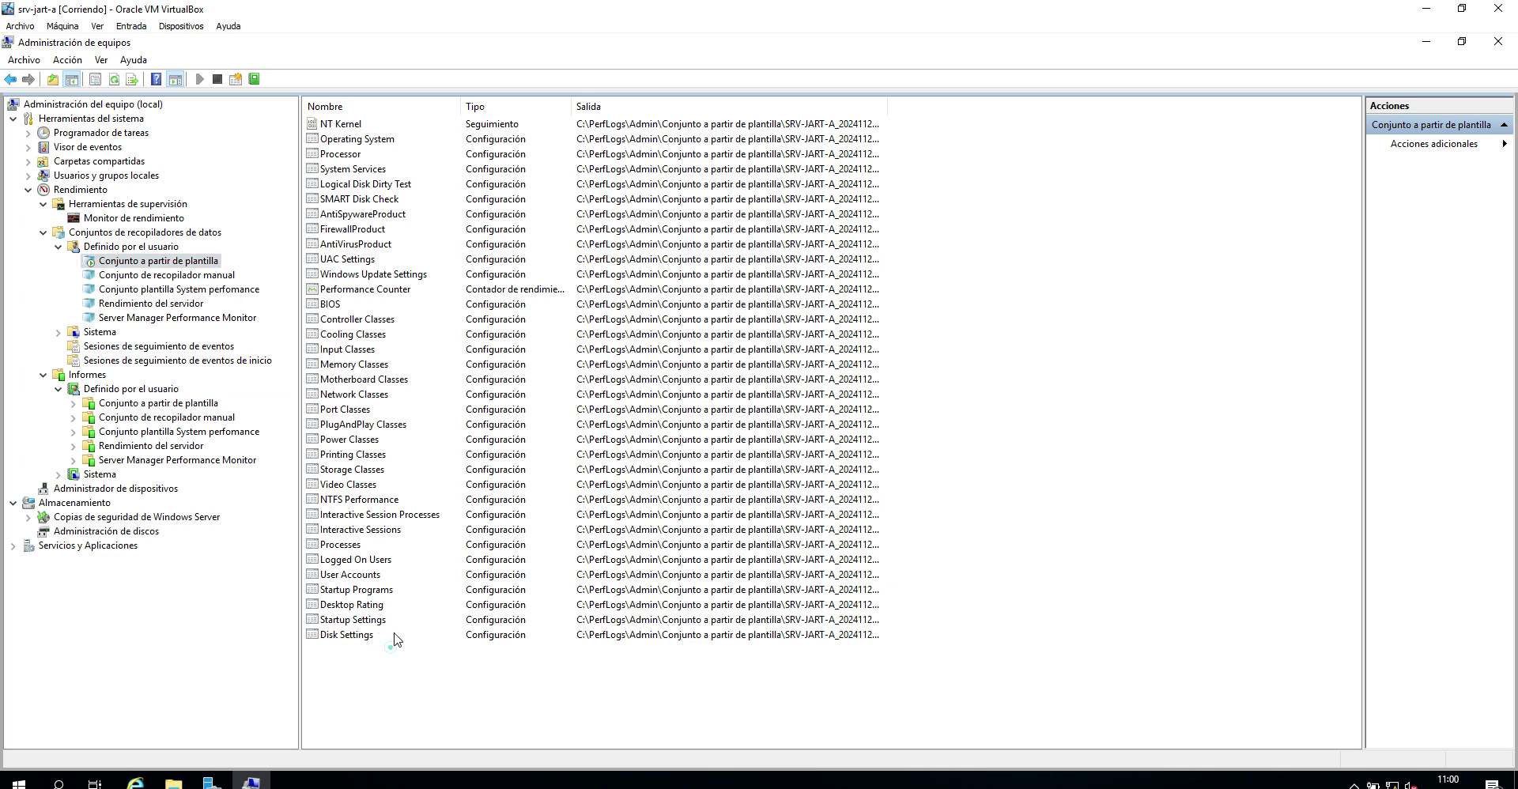
pyautogui.click(360, 155)
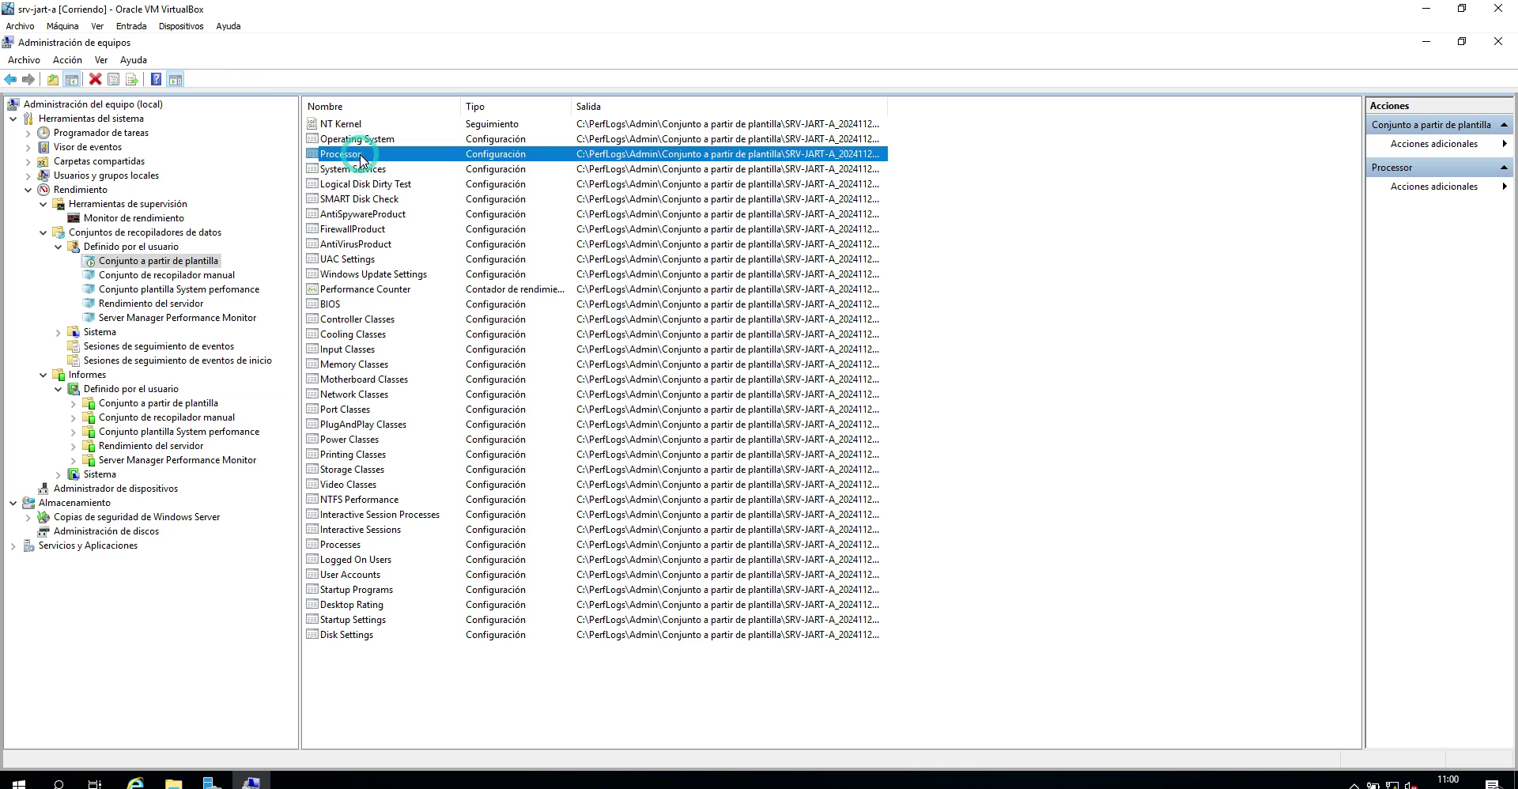
# Inspect the properties of the Processor and Performance Counter collectors, fitting the type column to its contents
pyautogui.doubleClick(361, 158)
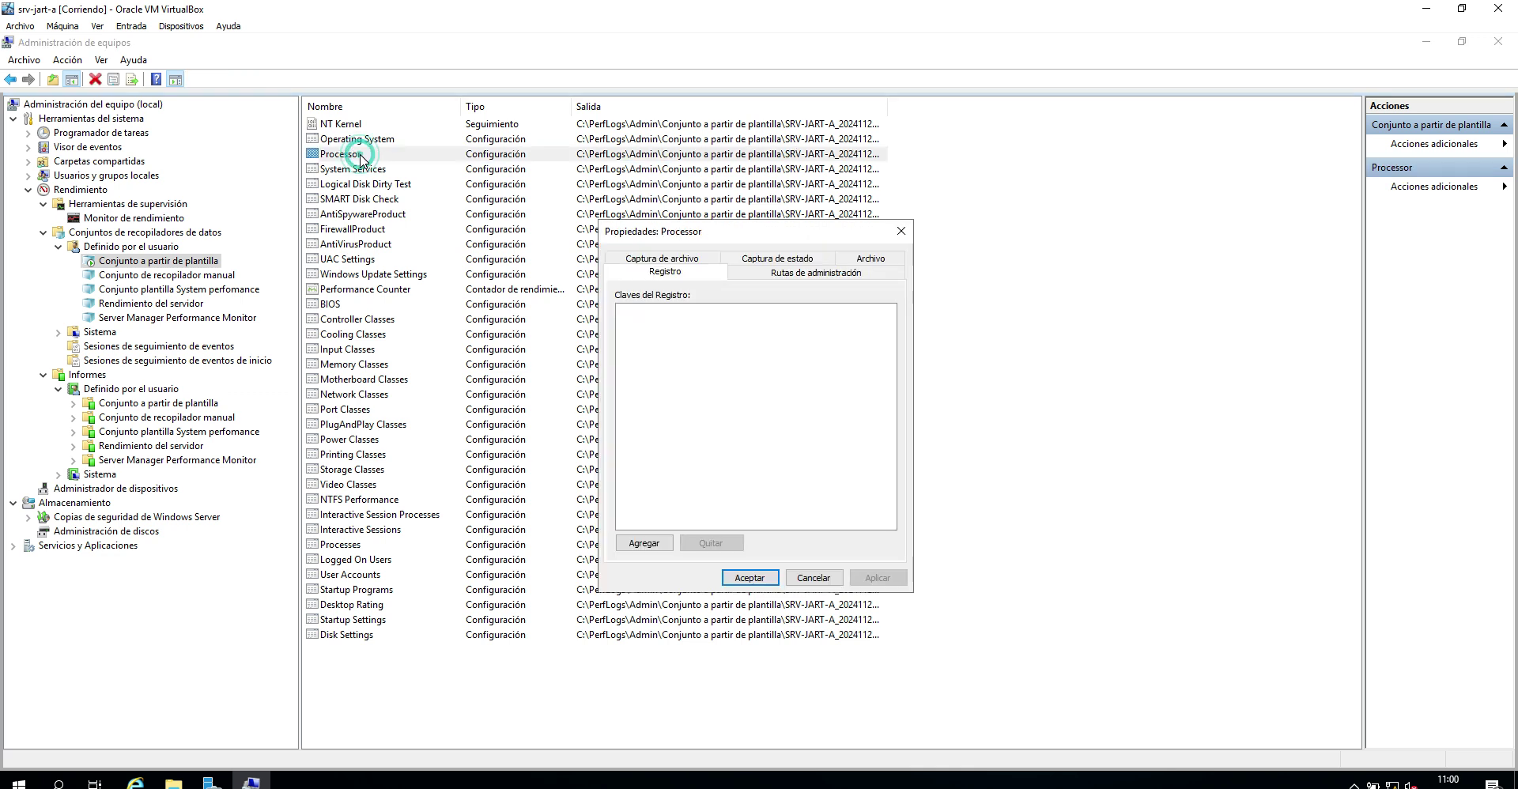
pyautogui.click(912, 231)
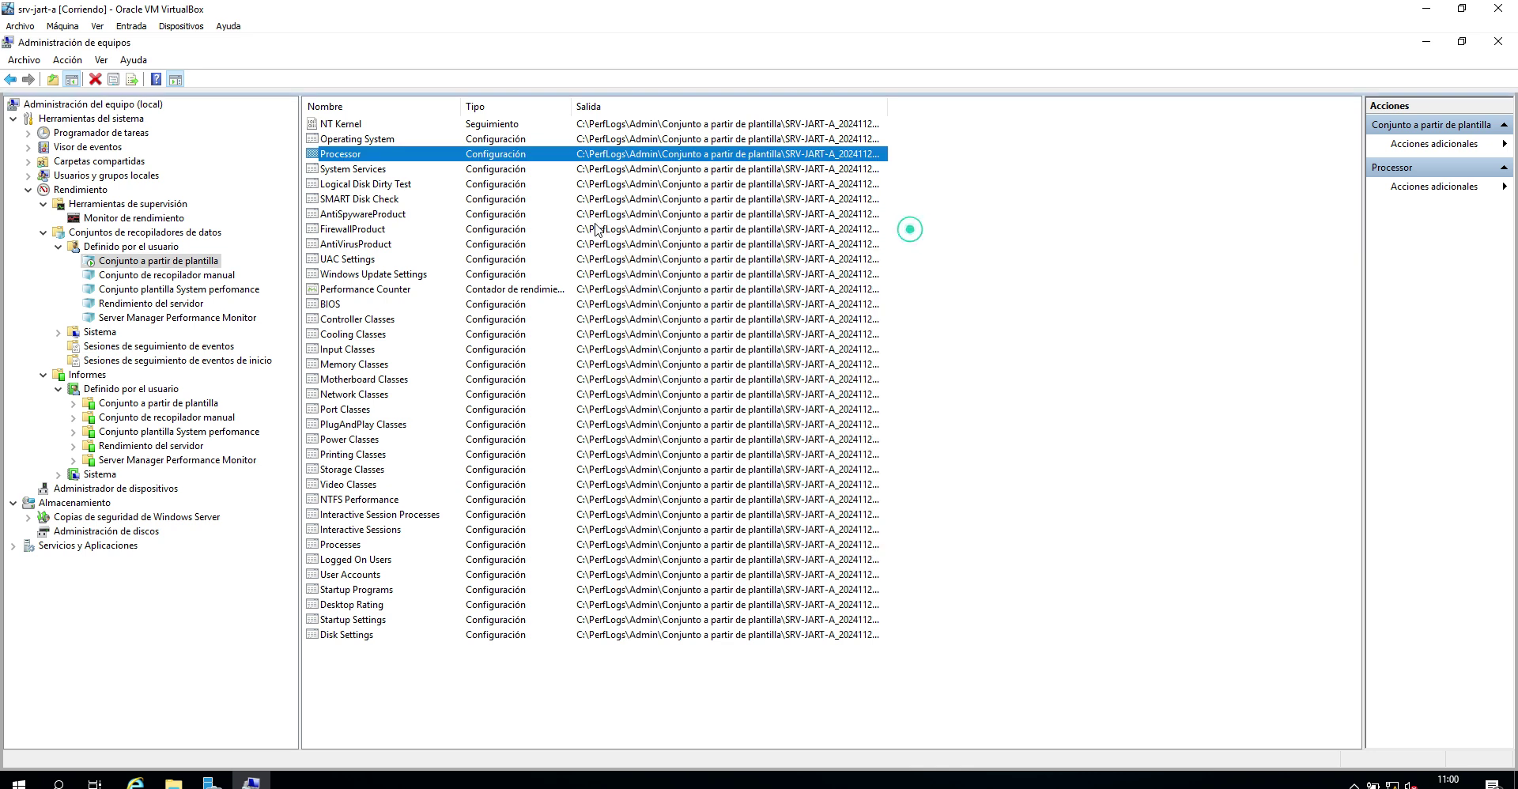
pyautogui.doubleClick(575, 97)
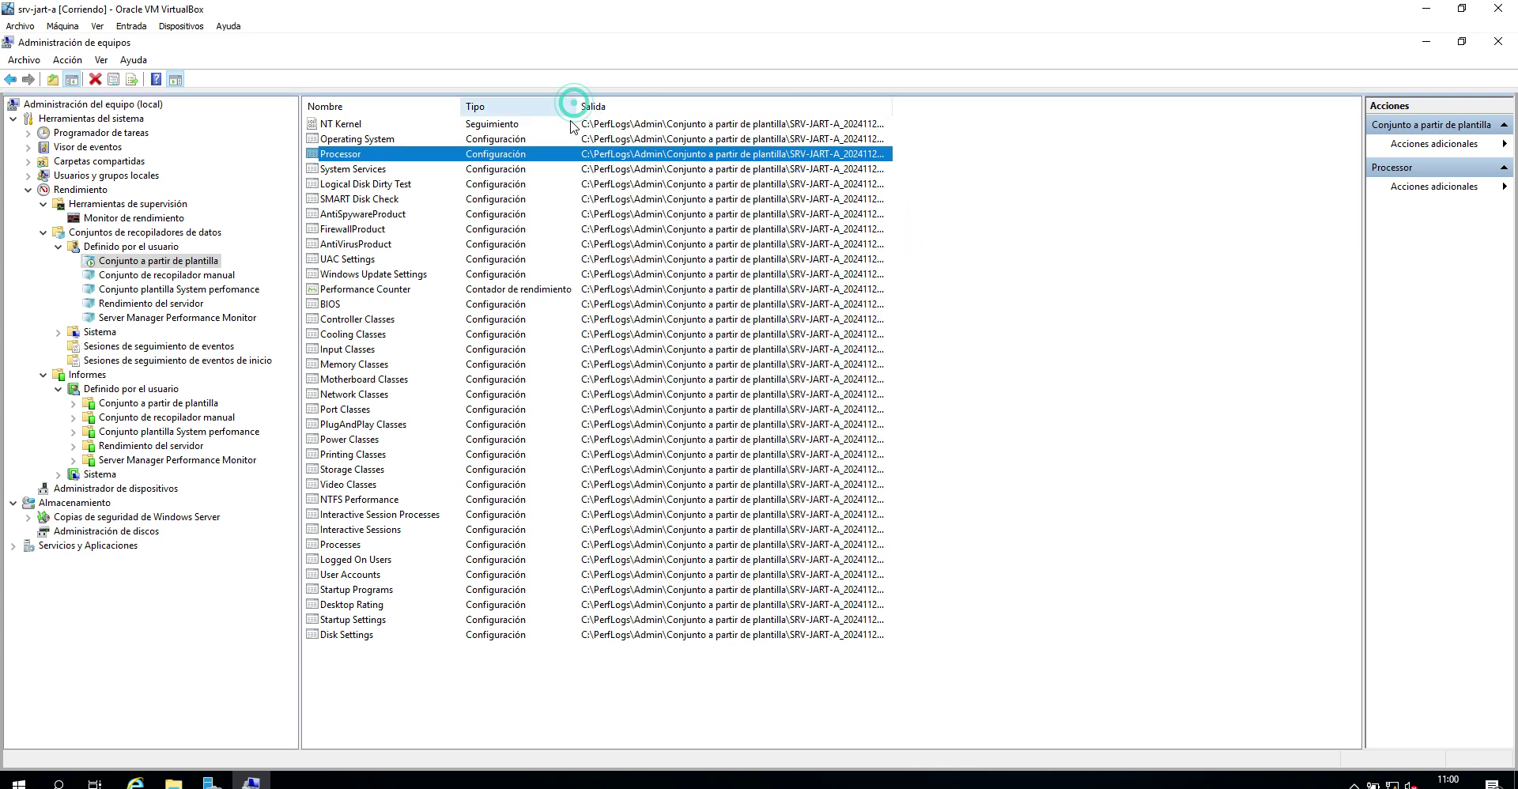
pyautogui.doubleClick(395, 291)
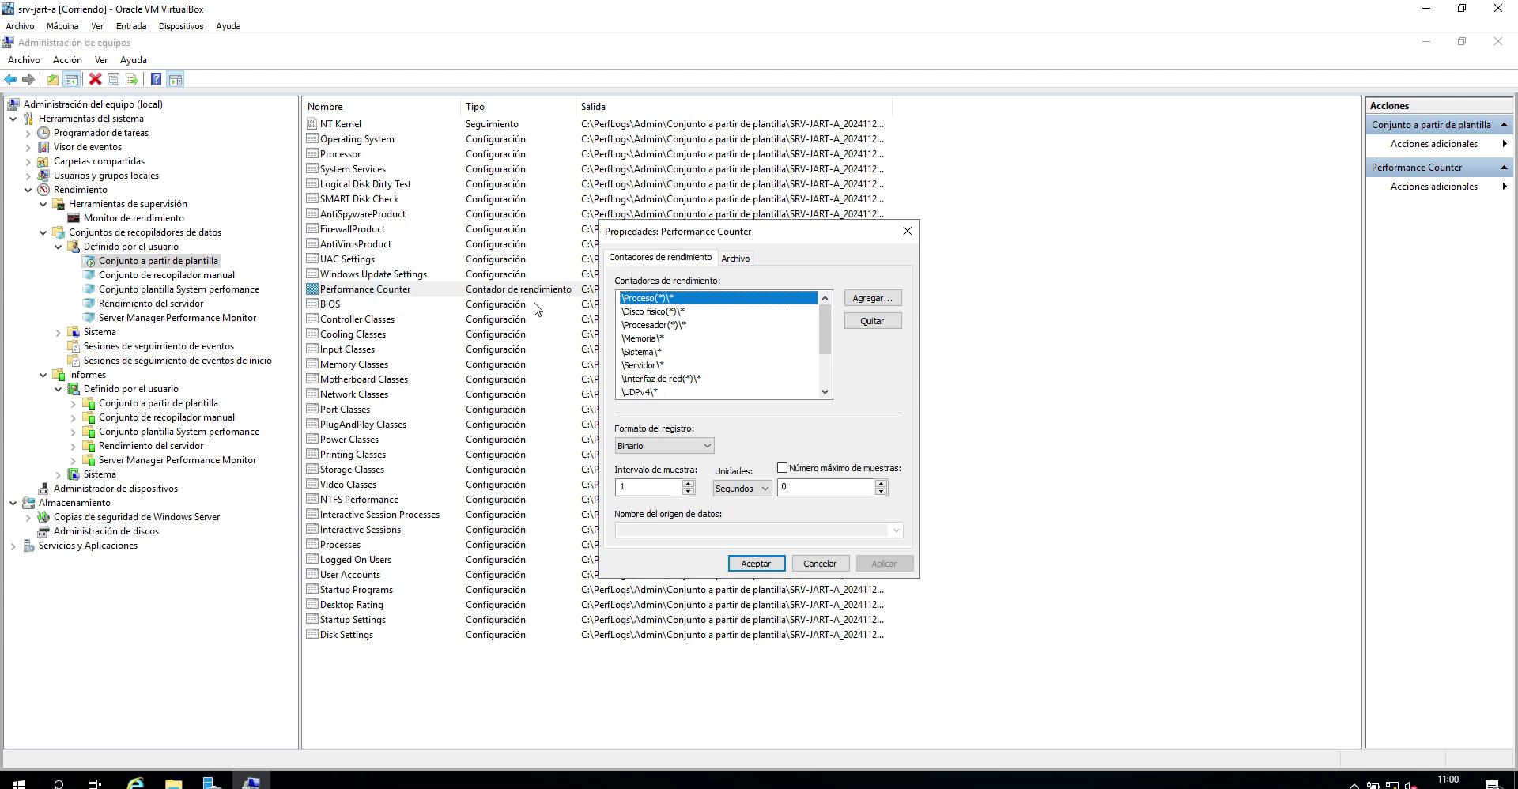
pyautogui.click(907, 231)
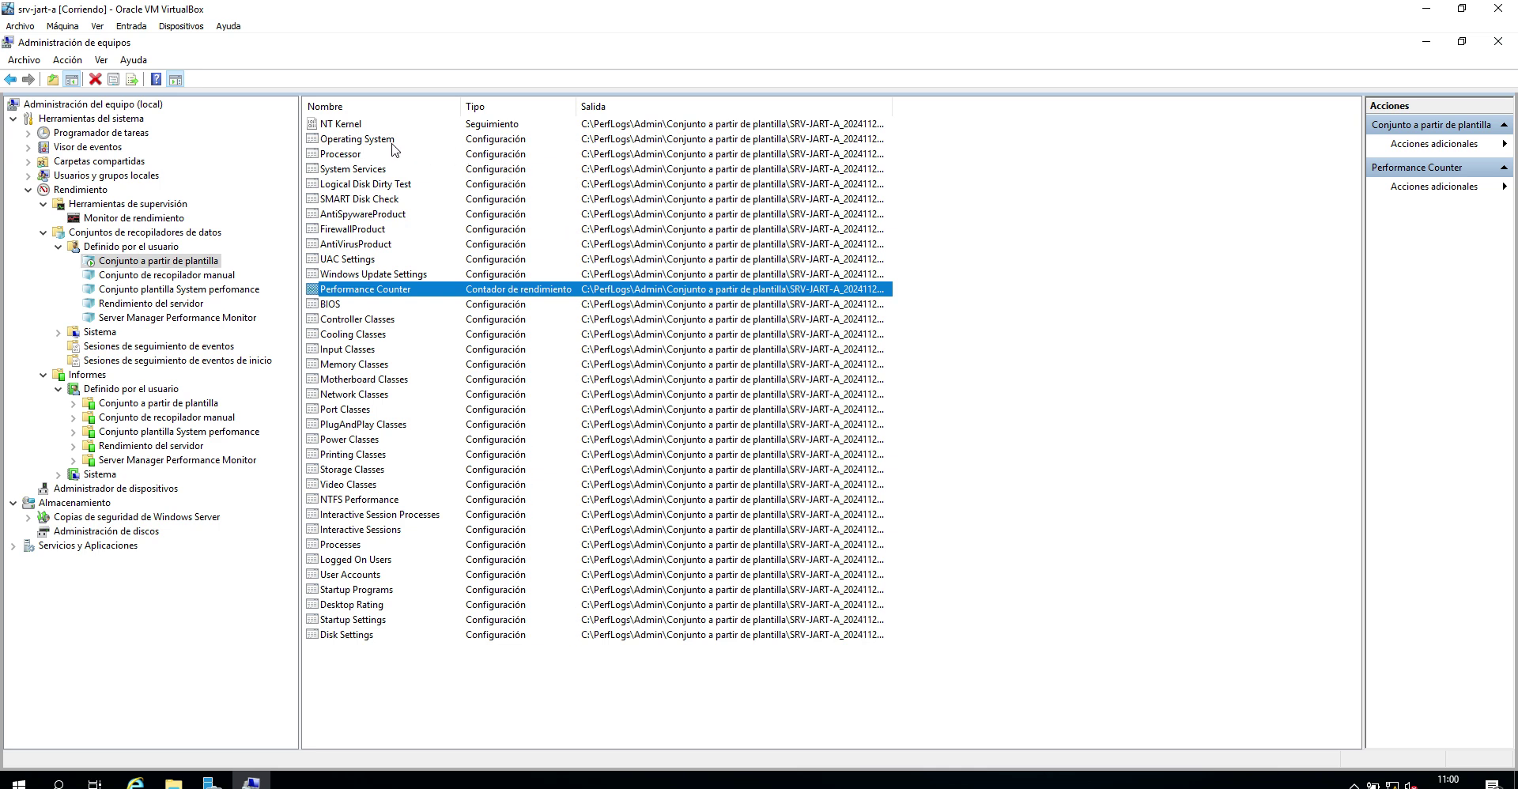
# Fit the output column to the full file paths and review the Performance Counter collector's sample interval
pyautogui.doubleClick(891, 105)
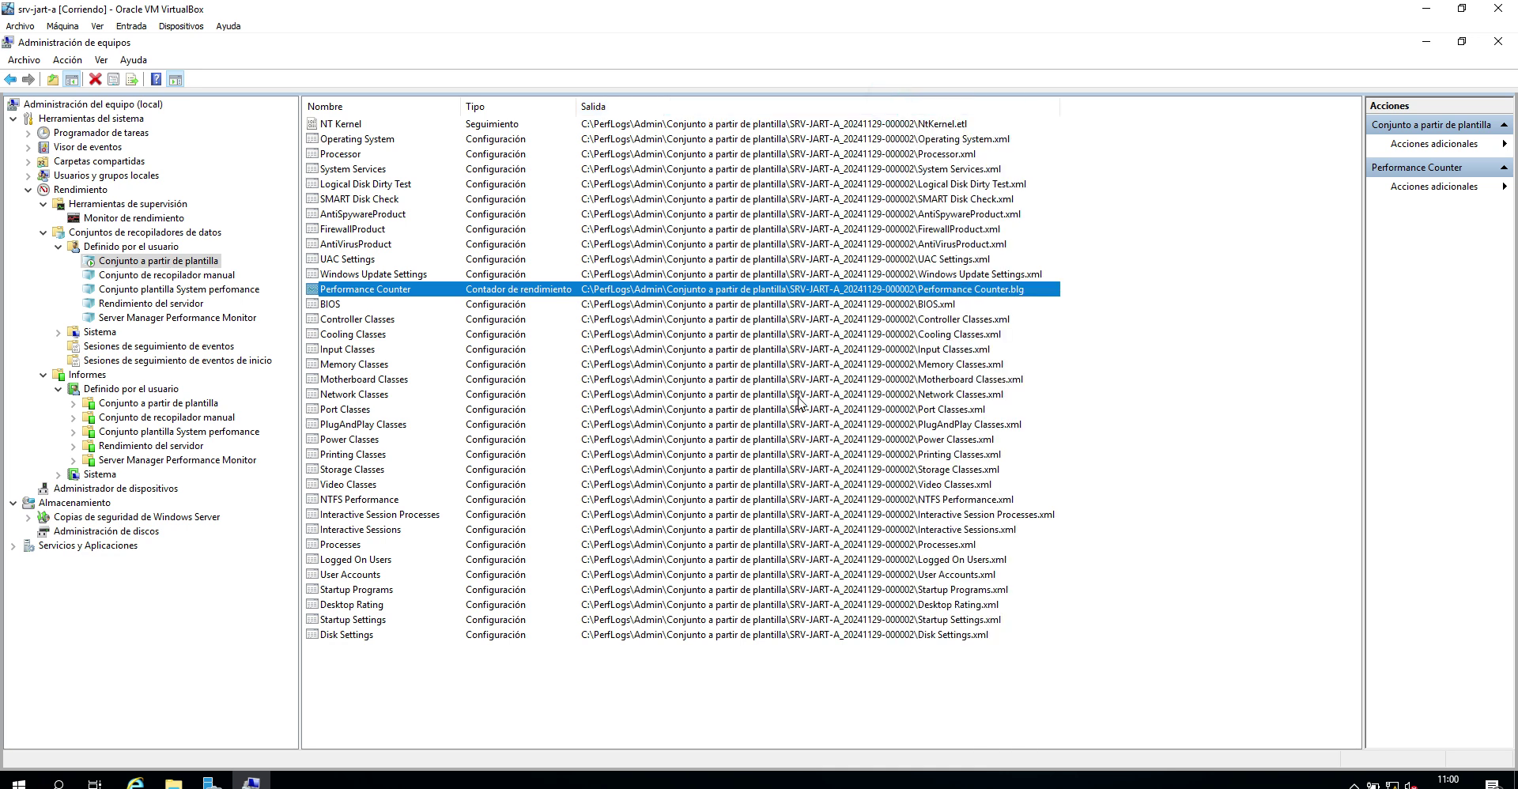
pyautogui.doubleClick(493, 289)
pyautogui.doubleClick(648, 488)
pyautogui.click(907, 231)
# Review the state capture and file settings of the Network Classes collector
pyautogui.doubleClick(390, 389)
pyautogui.click(757, 261)
pyautogui.click(870, 272)
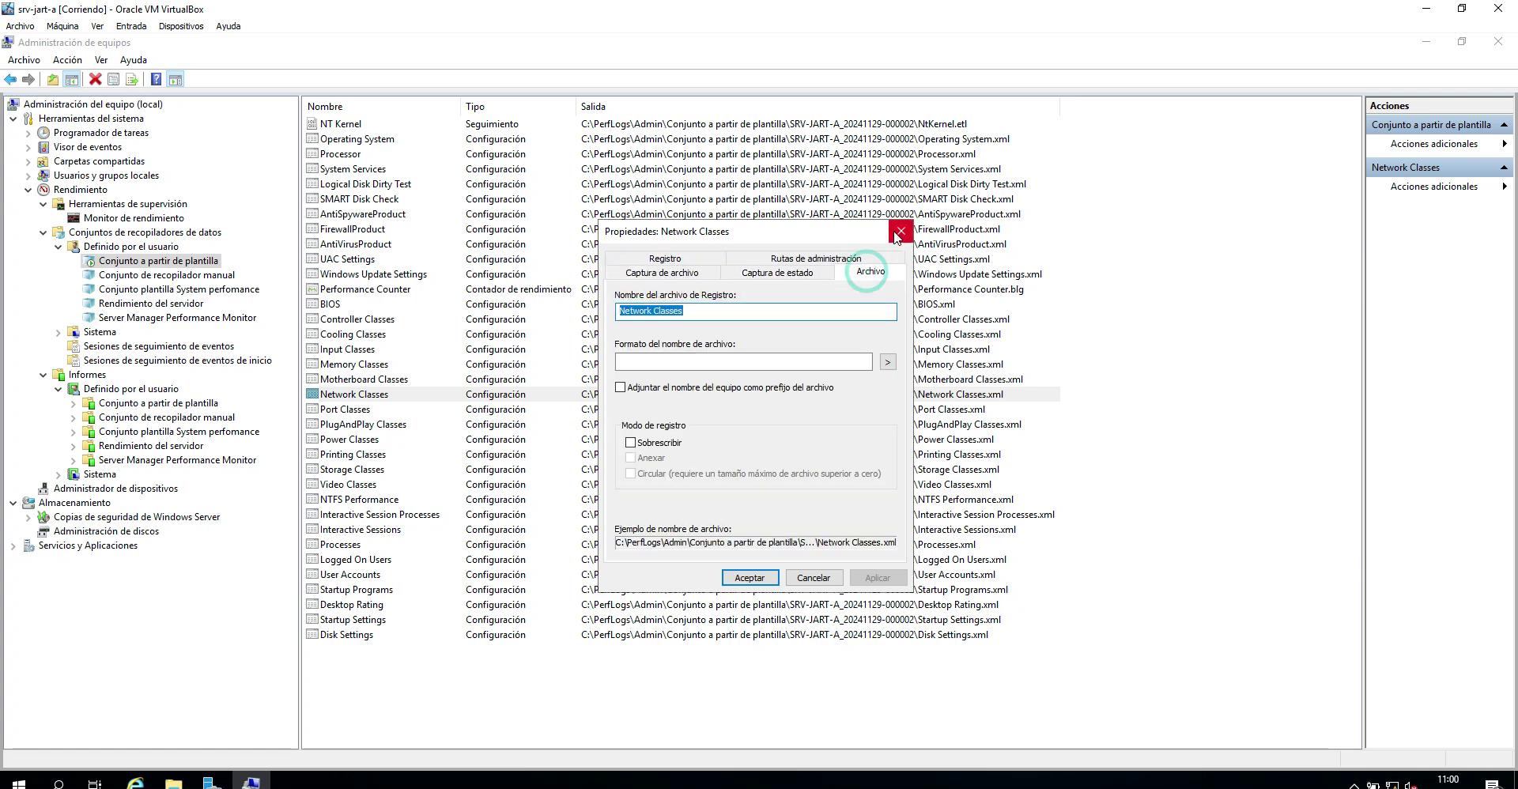
pyautogui.click(900, 231)
pyautogui.rightClick(149, 265)
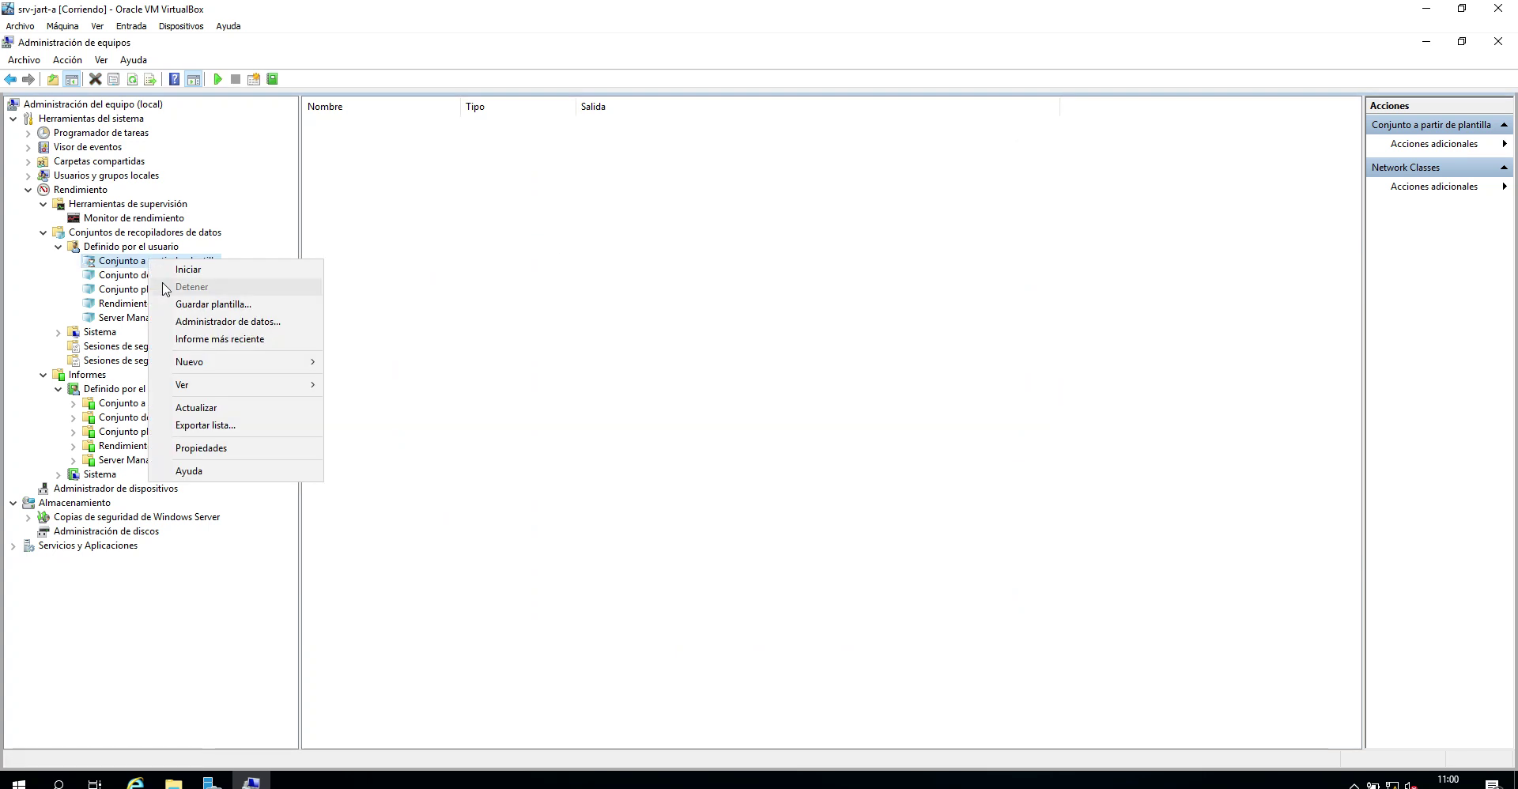
pyautogui.click(129, 265)
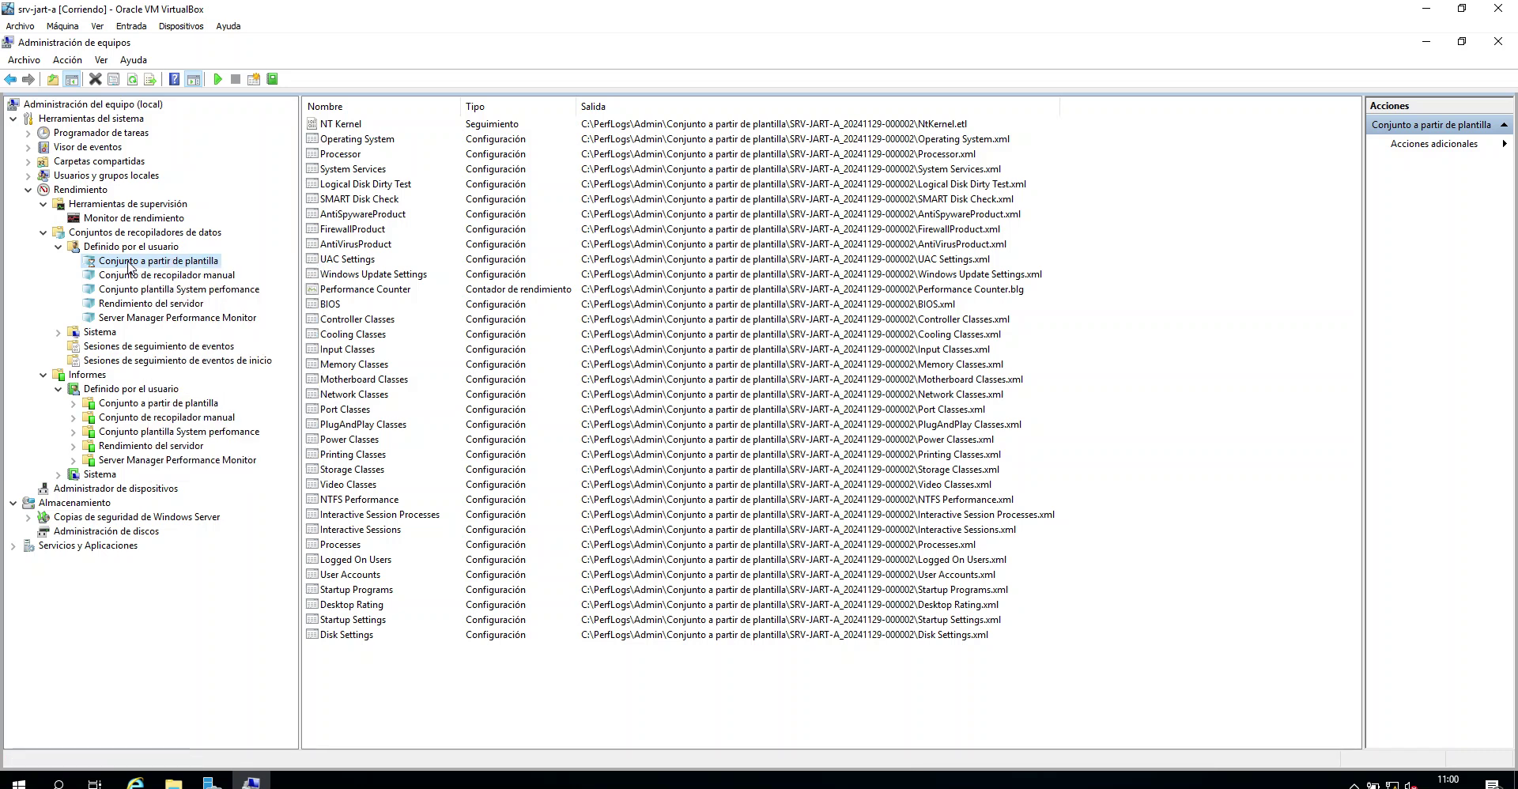
pyautogui.rightClick(127, 261)
pyautogui.click(120, 264)
pyautogui.click(74, 403)
pyautogui.click(113, 421)
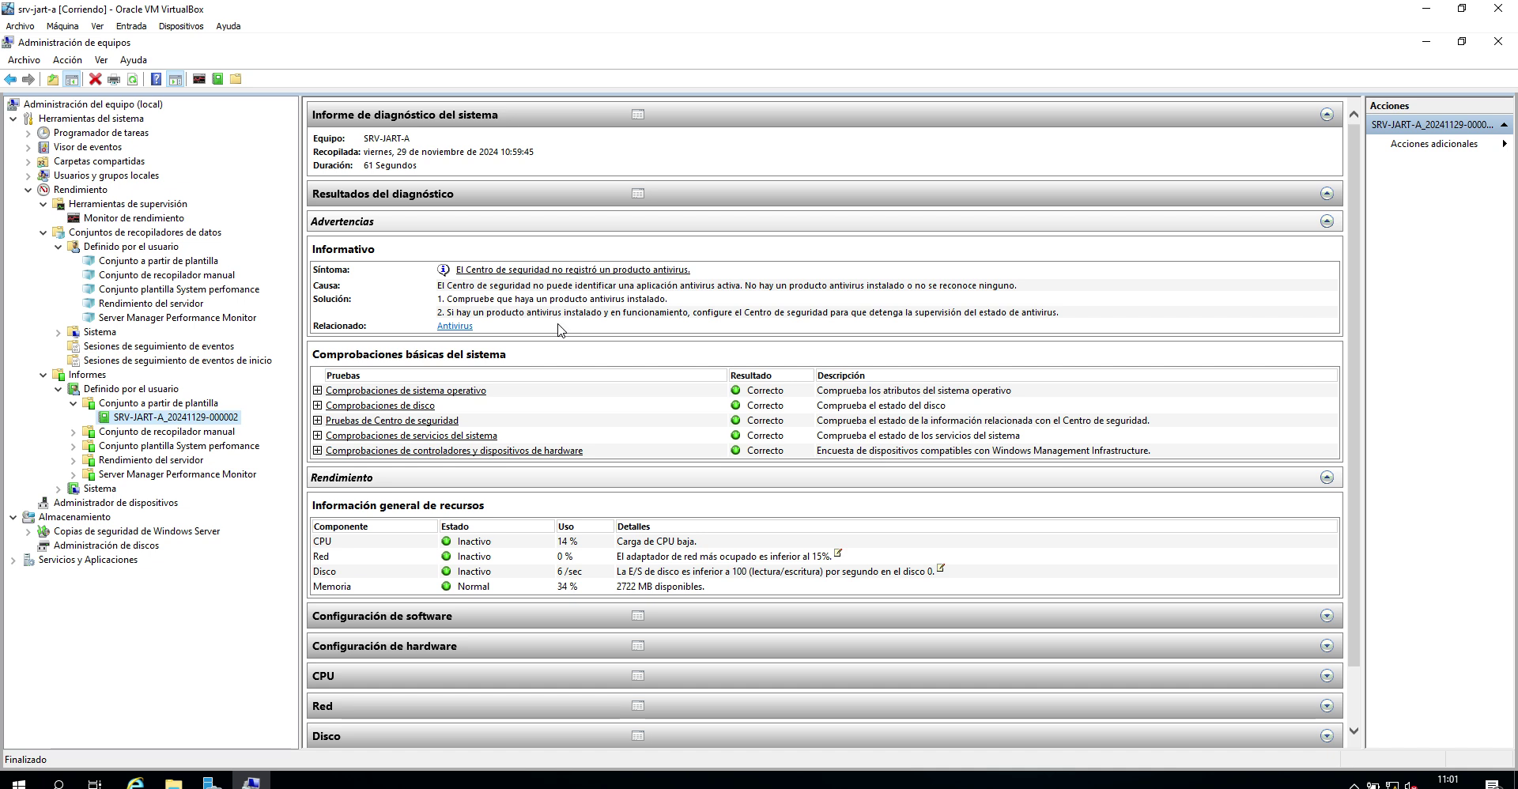
# Compare the collectors in "Conjunto plantilla System perfomance" and "Conjunto a partir de plantilla", and return to the diagnostics report
pyautogui.click(203, 289)
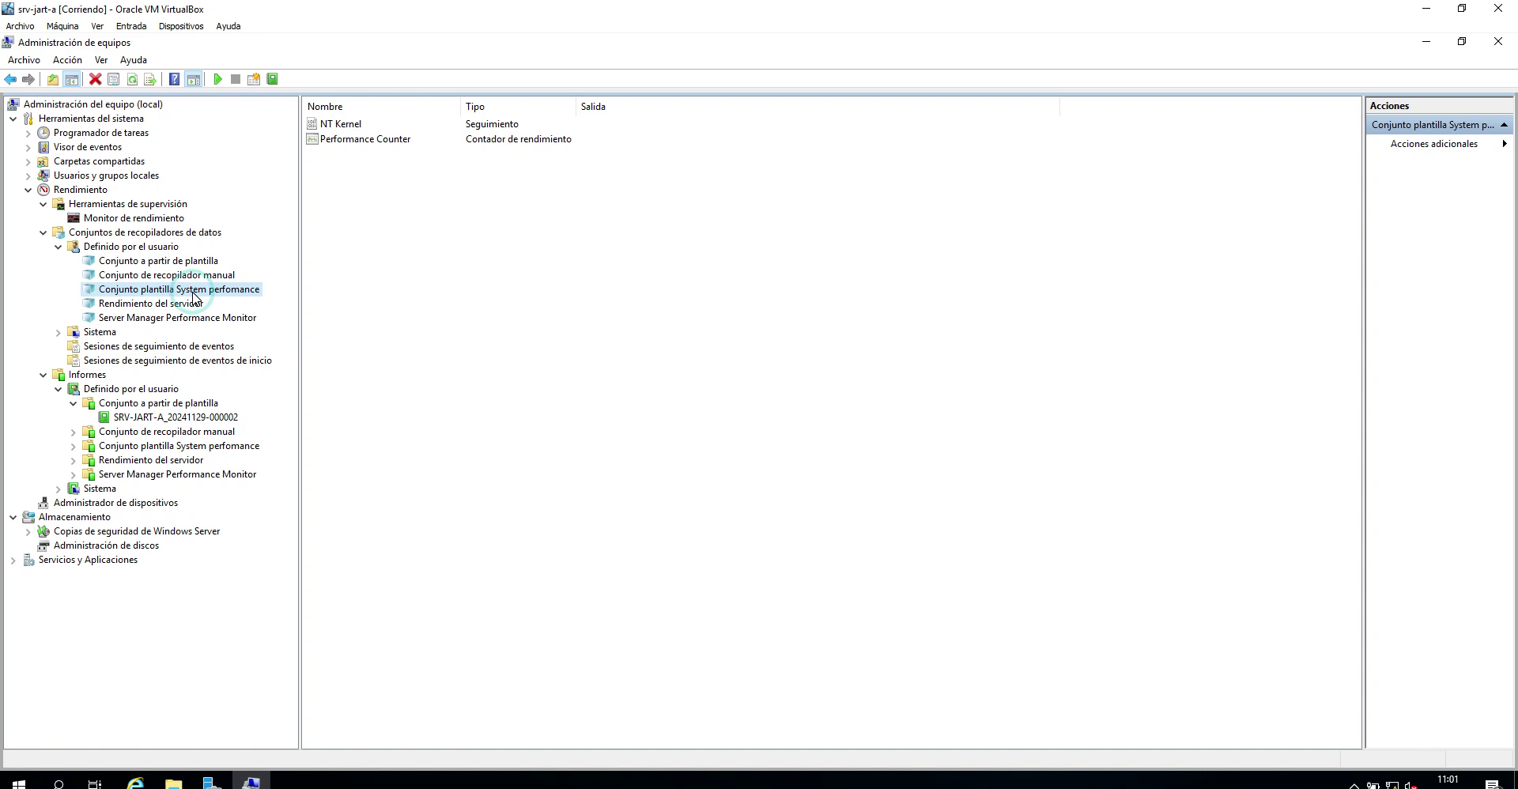
pyautogui.click(187, 260)
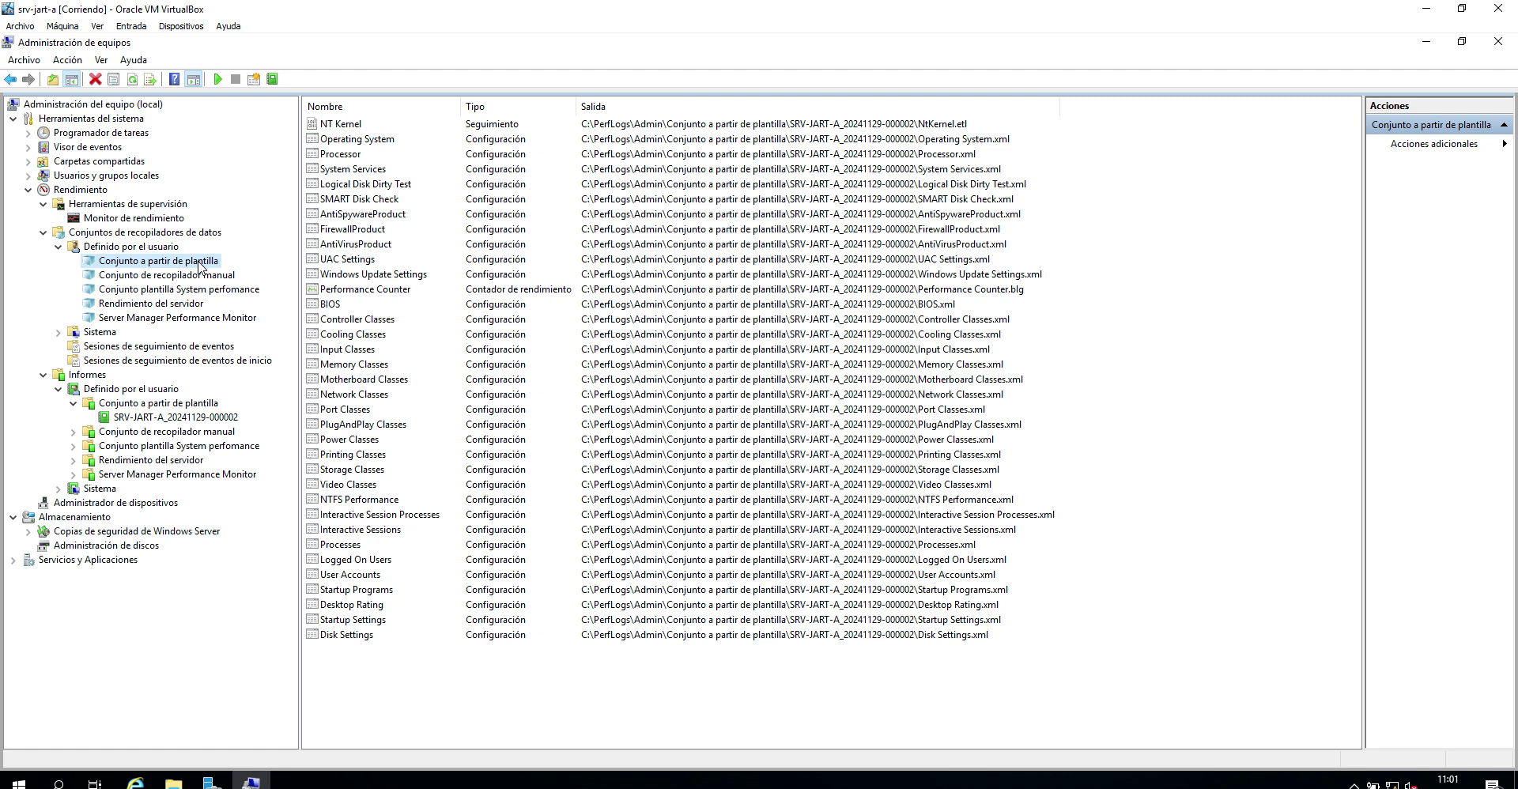
pyautogui.click(179, 419)
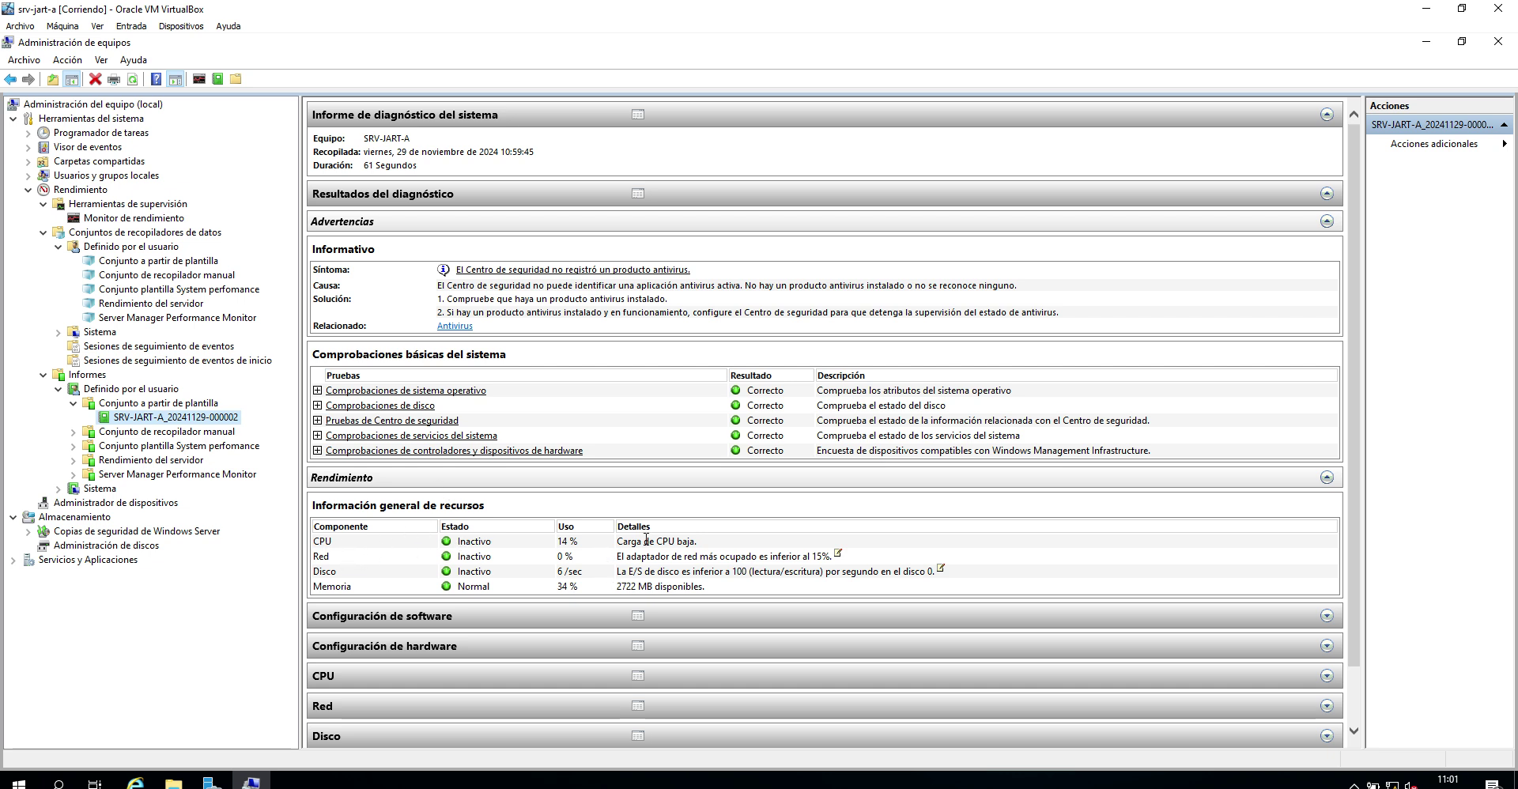
# Examine the CPU and network details in the report's resource overview and expand the software configuration section
pyautogui.moveTo(619, 540); pyautogui.dragTo(699, 543)
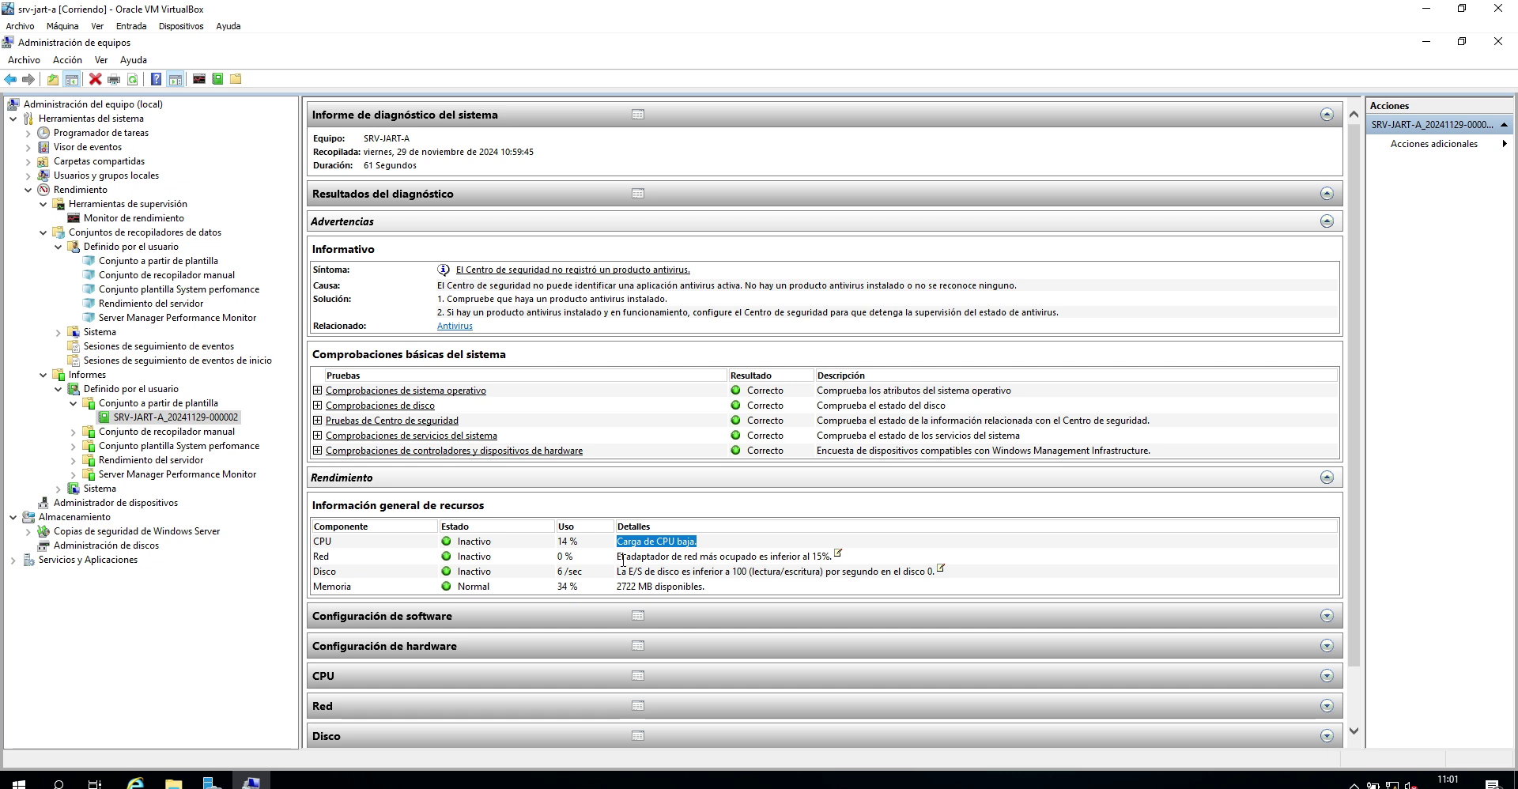
pyautogui.moveTo(622, 557); pyautogui.dragTo(672, 557)
pyautogui.click(674, 555)
pyautogui.click(511, 615)
pyautogui.scroll(-1, 560, 585)
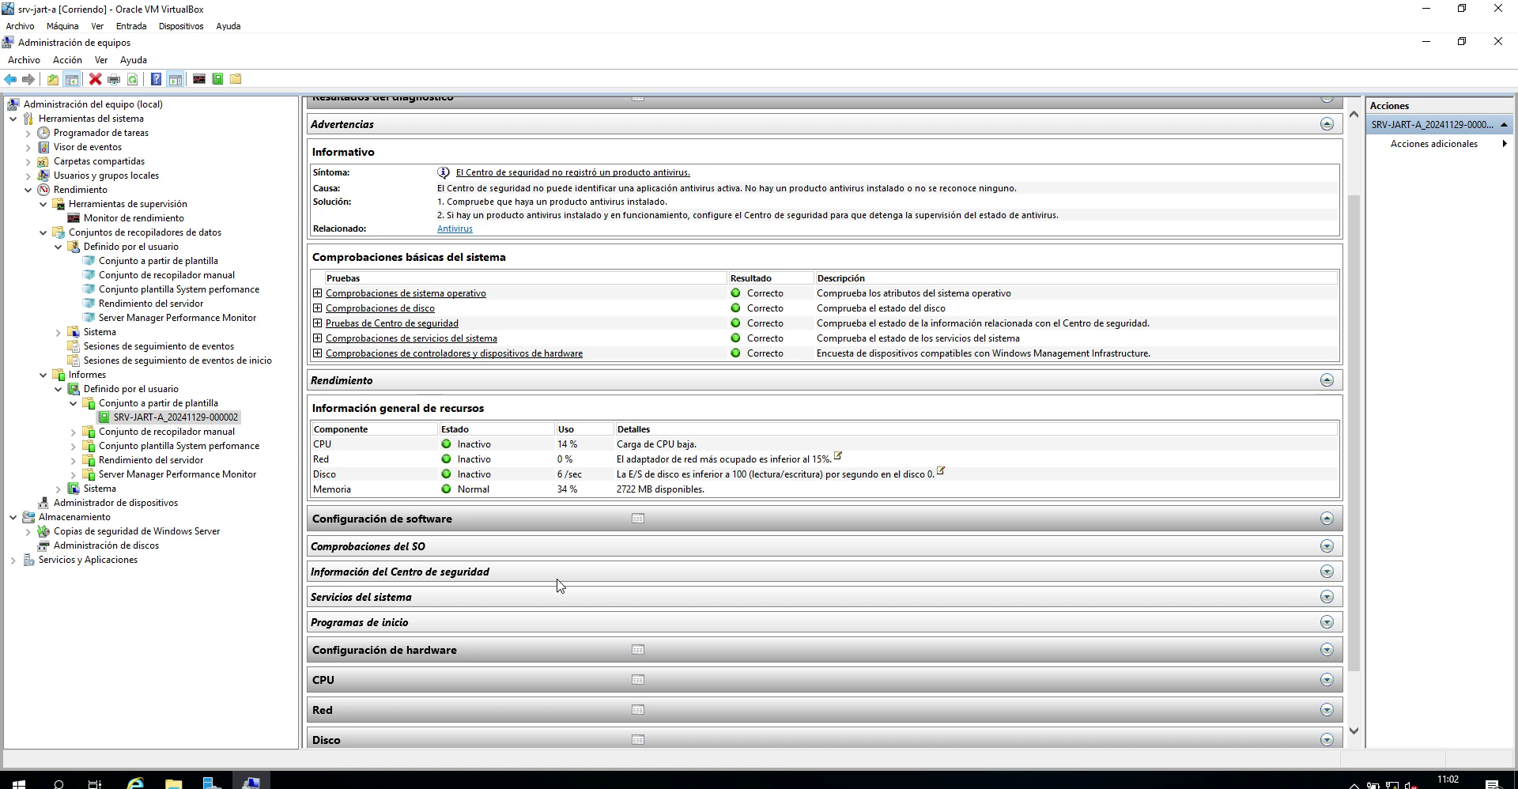
# Expand the report's hardware configuration section and examine its system and disk check details
pyautogui.click(506, 649)
pyautogui.scroll(-2, 506, 649)
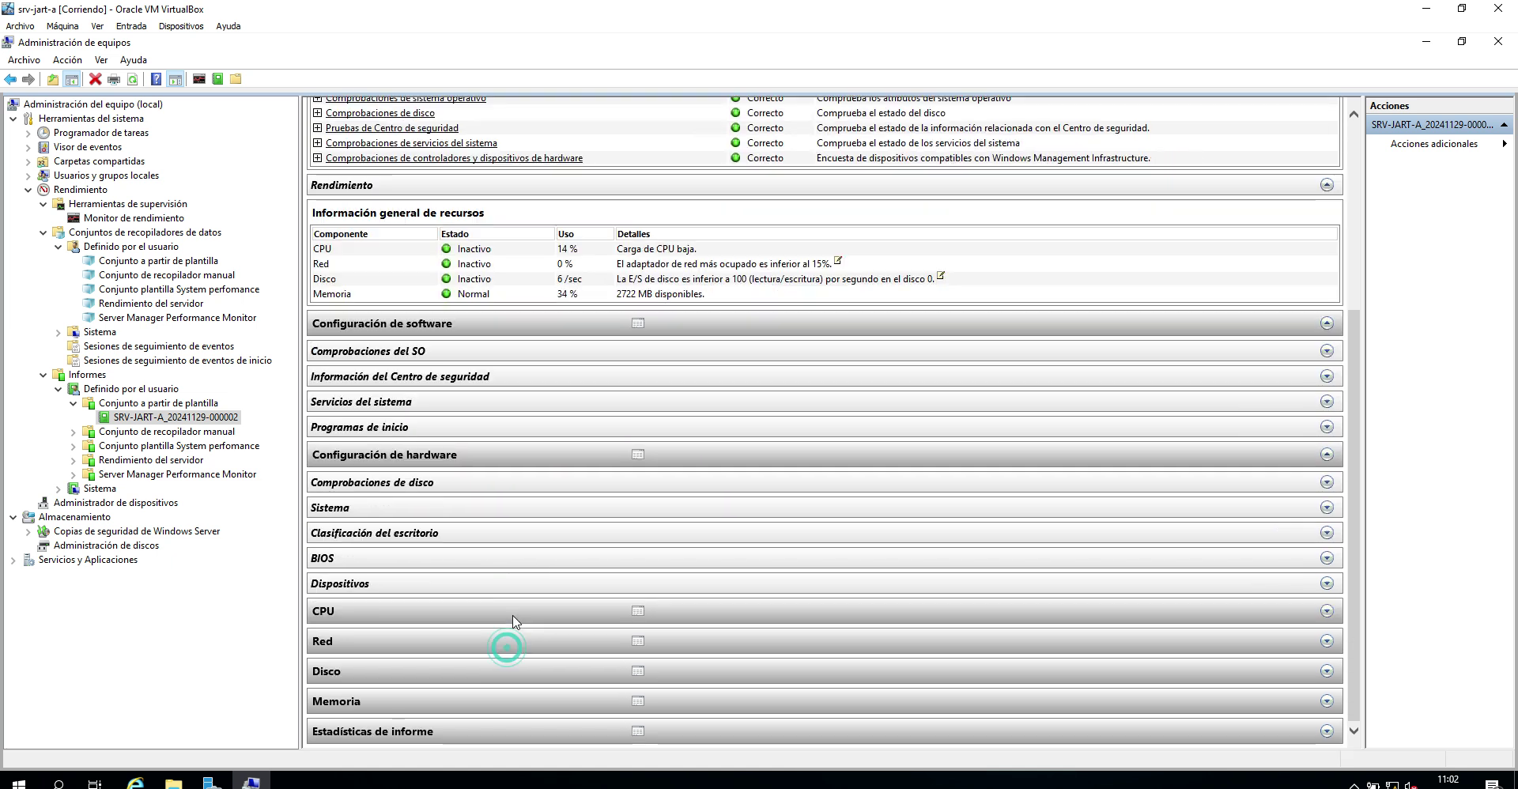
pyautogui.click(423, 507)
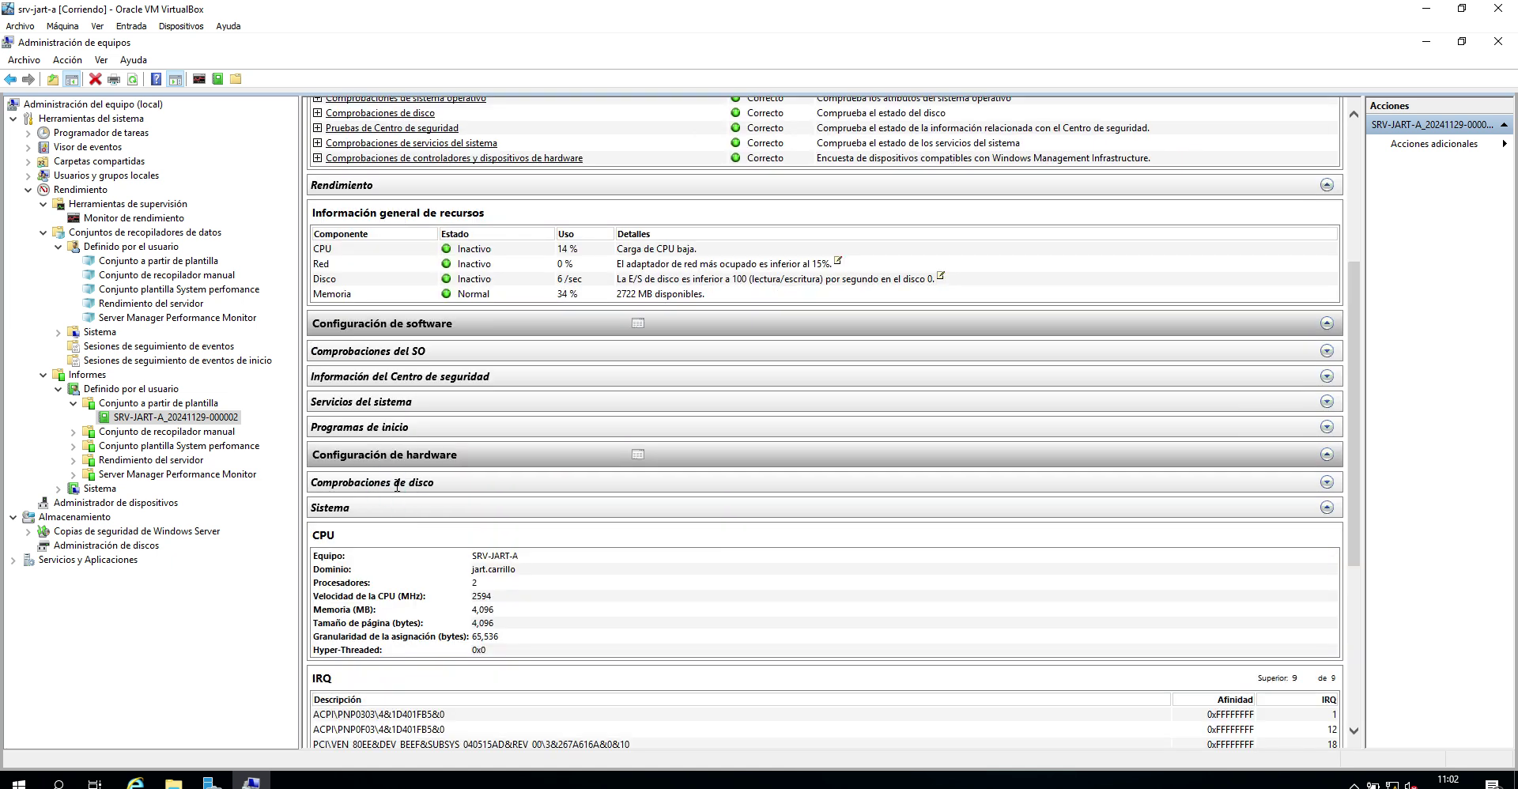
pyautogui.click(1326, 482)
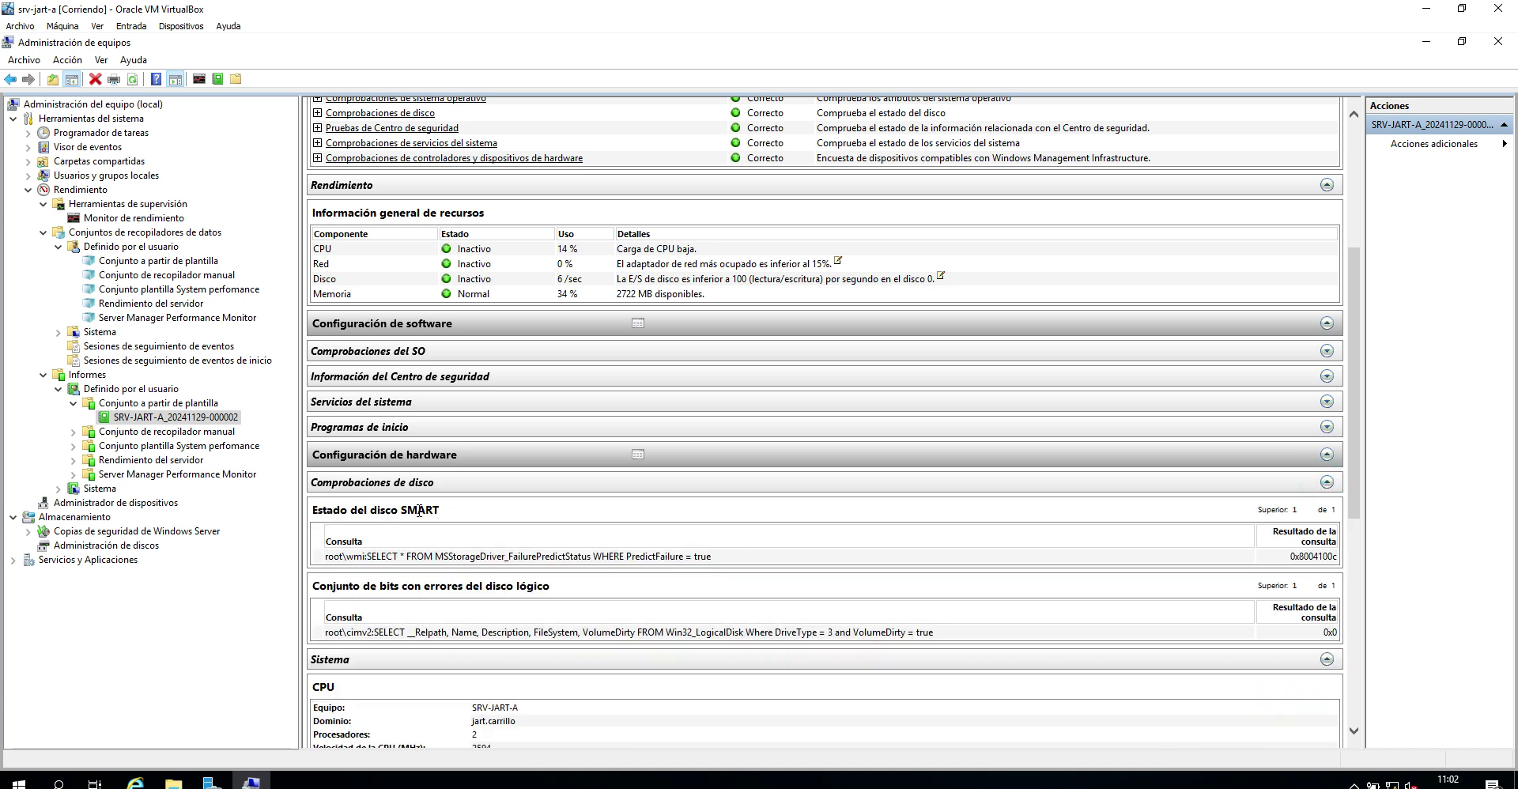
pyautogui.scroll(-10, 427, 522)
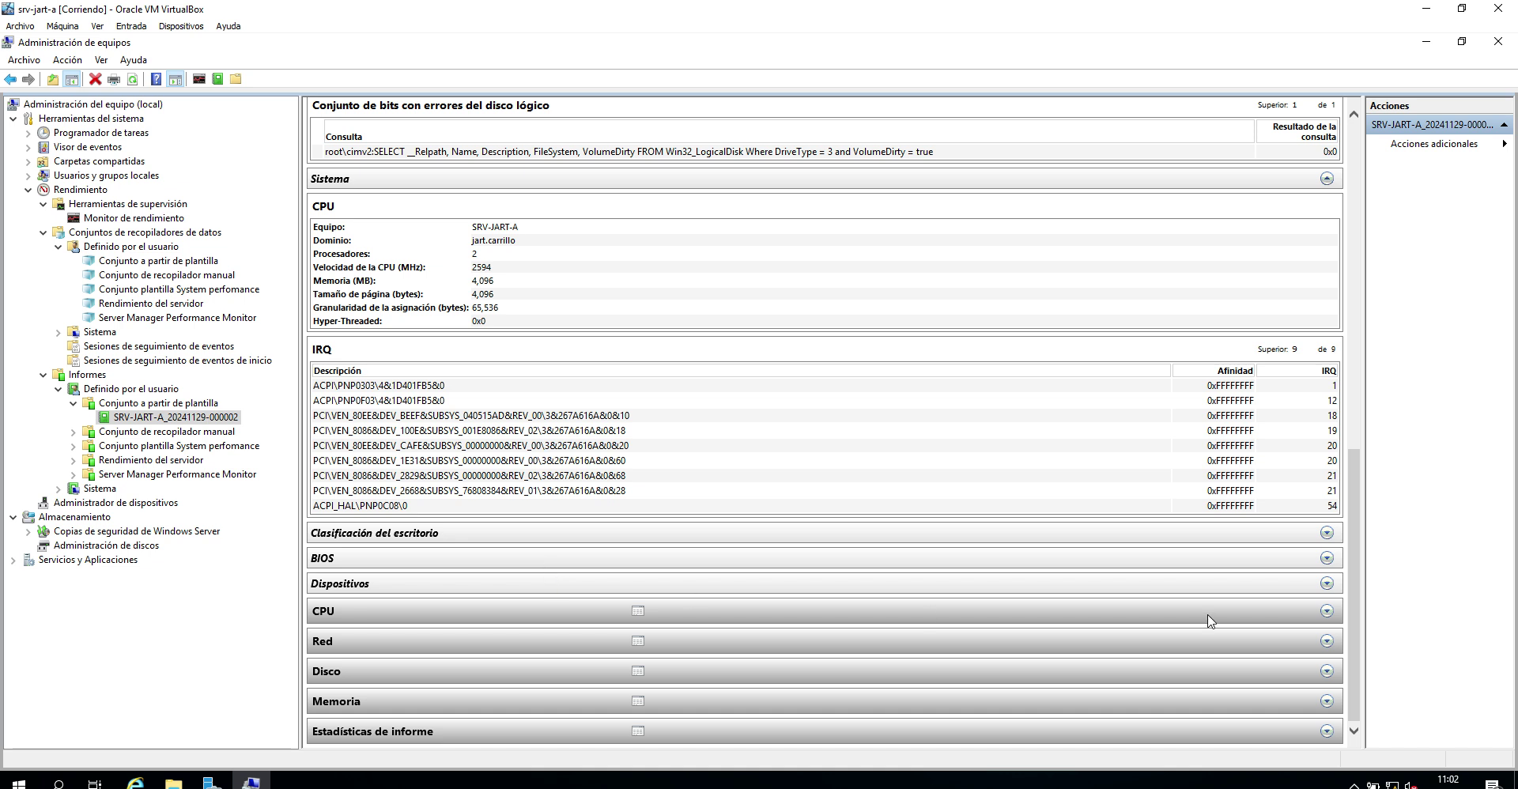
# Expand the report's CPU section and examine its process and processor statistics
pyautogui.click(1327, 611)
pyautogui.scroll(-1, 816, 582)
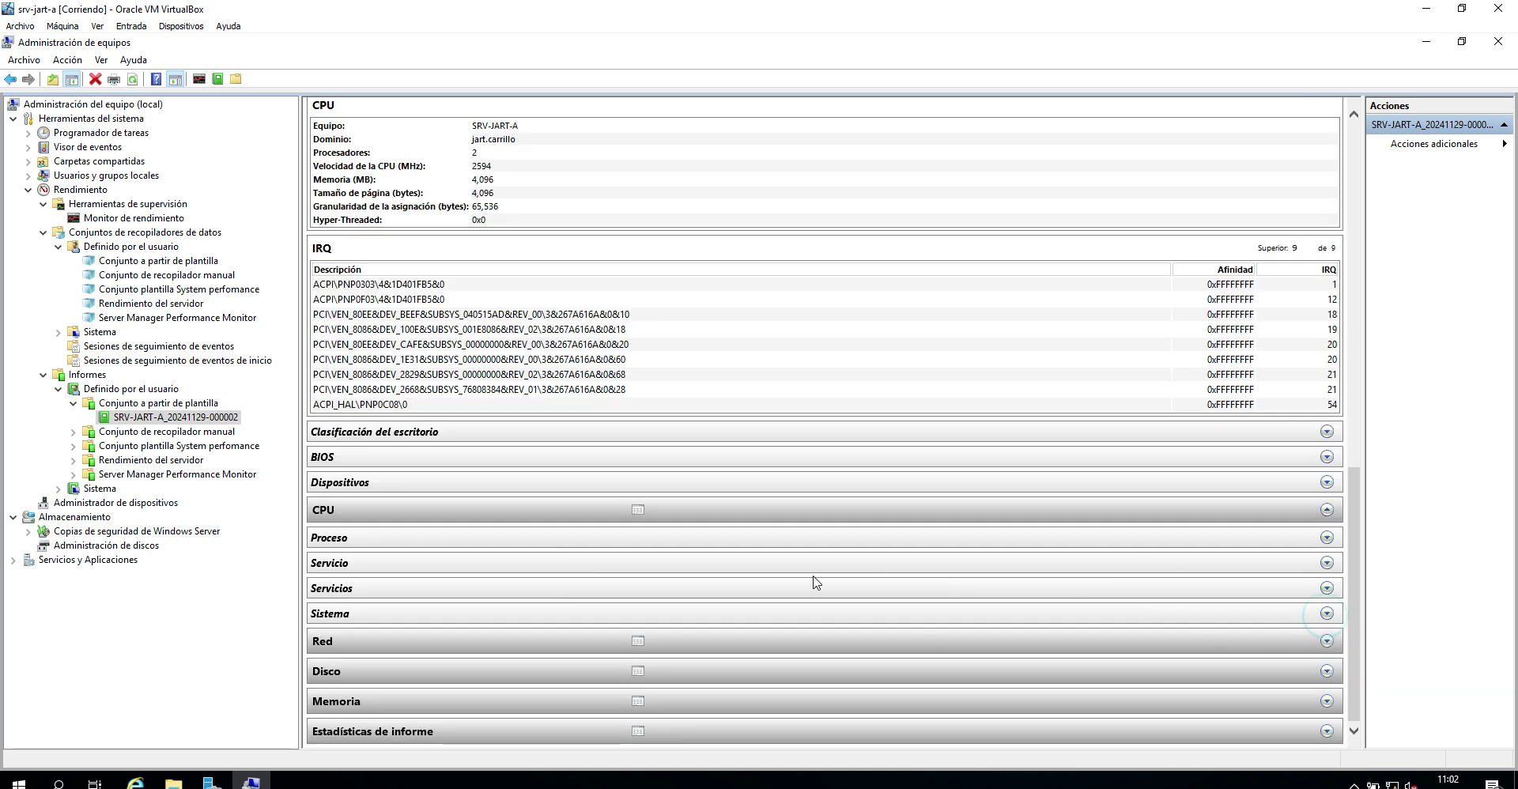
pyautogui.click(1326, 538)
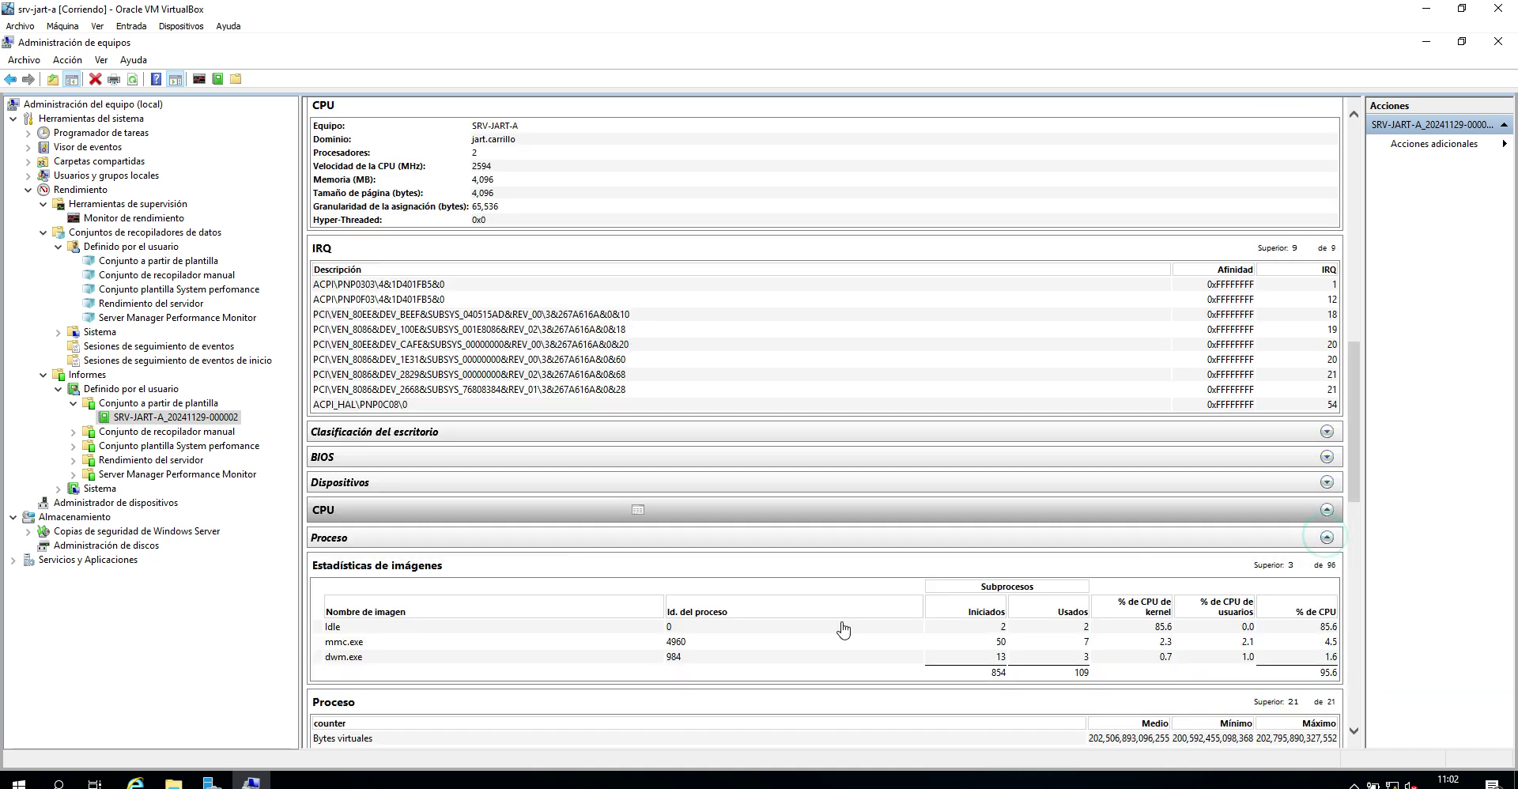
pyautogui.scroll(-2, 844, 628)
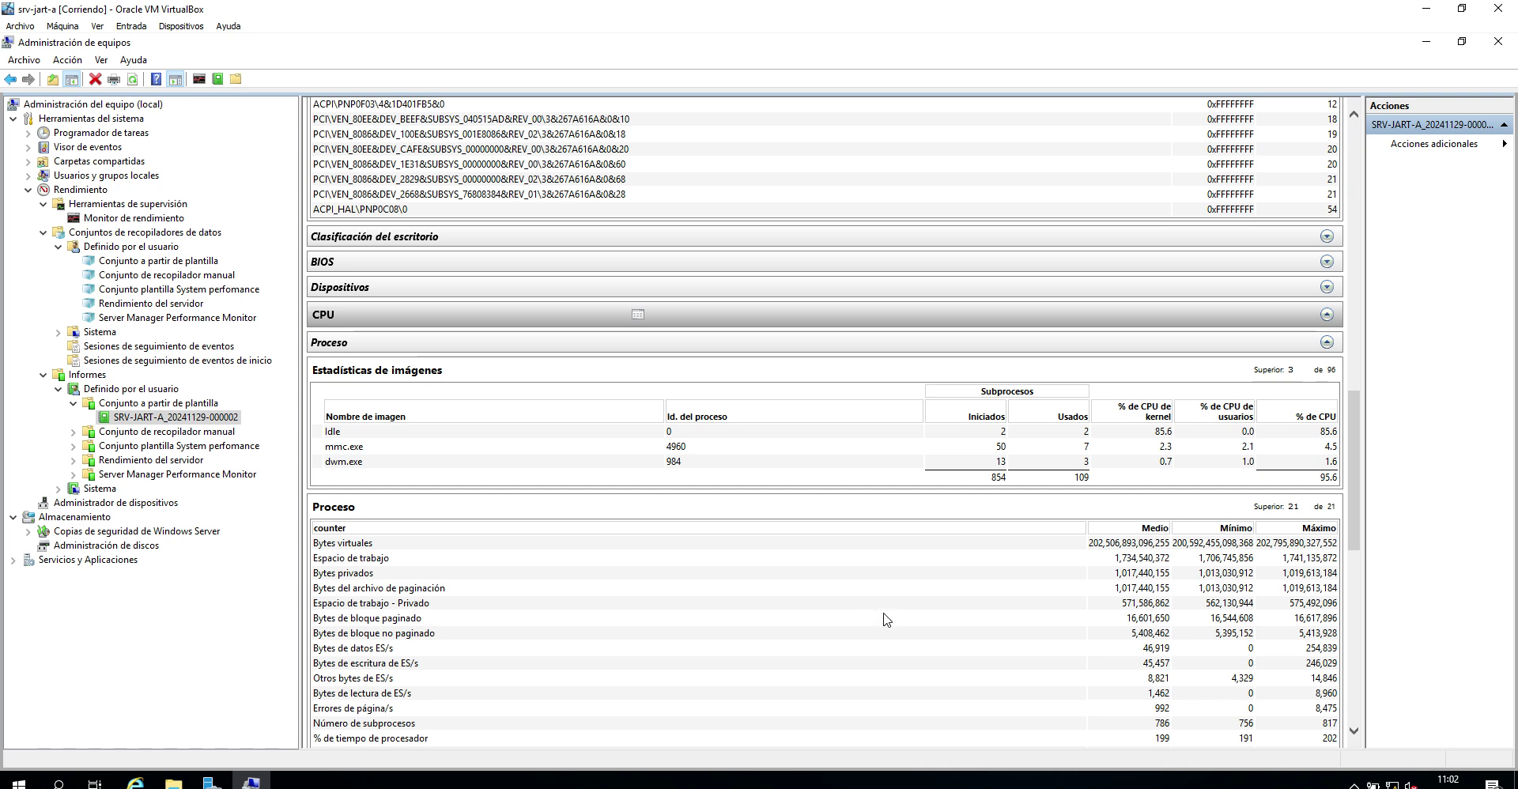
pyautogui.scroll(-7, 843, 629)
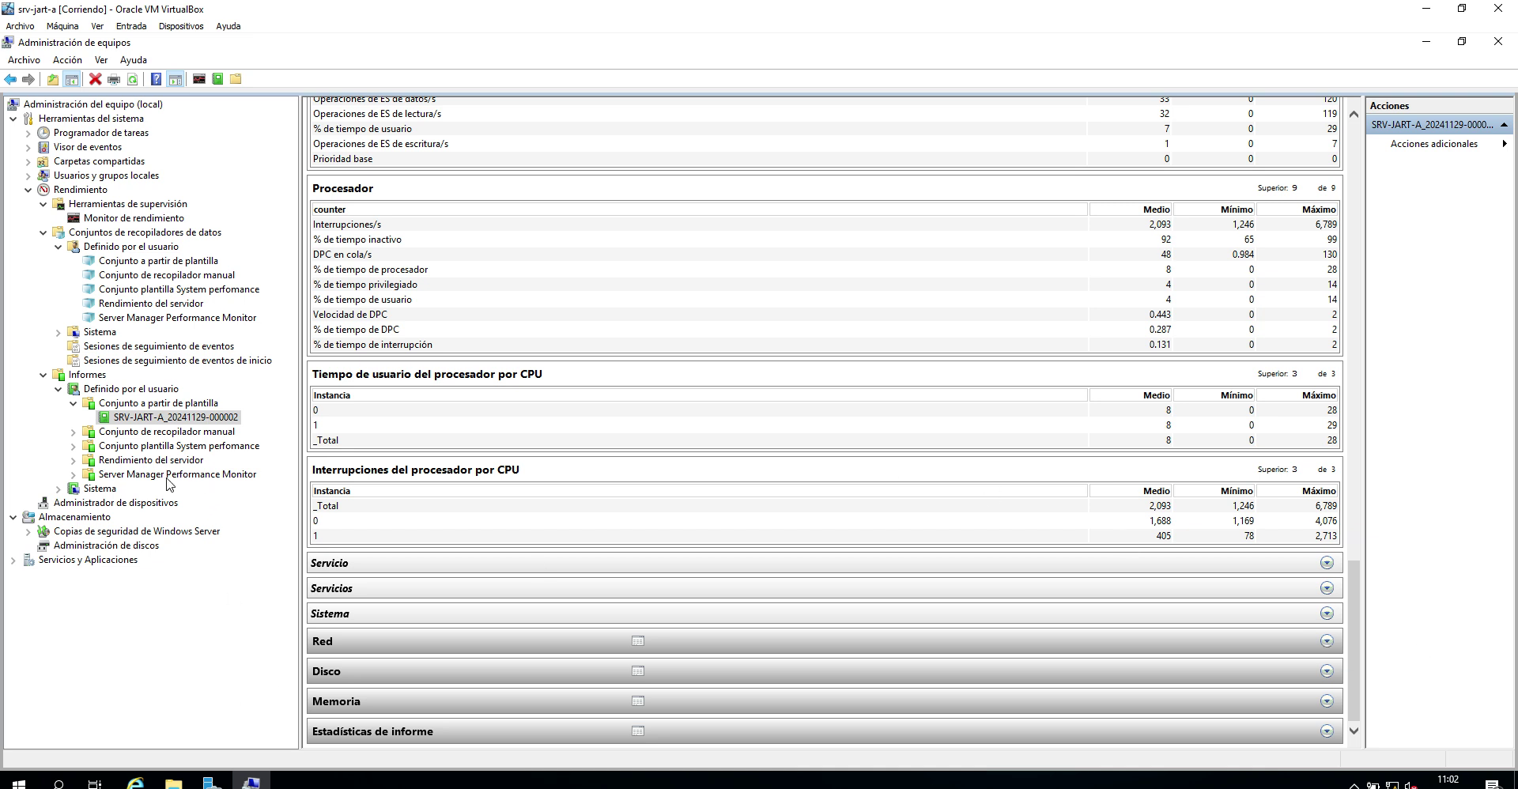
# Check the report folder of "Conjunto plantilla System perfomance" and start that data collector set
pyautogui.click(101, 447)
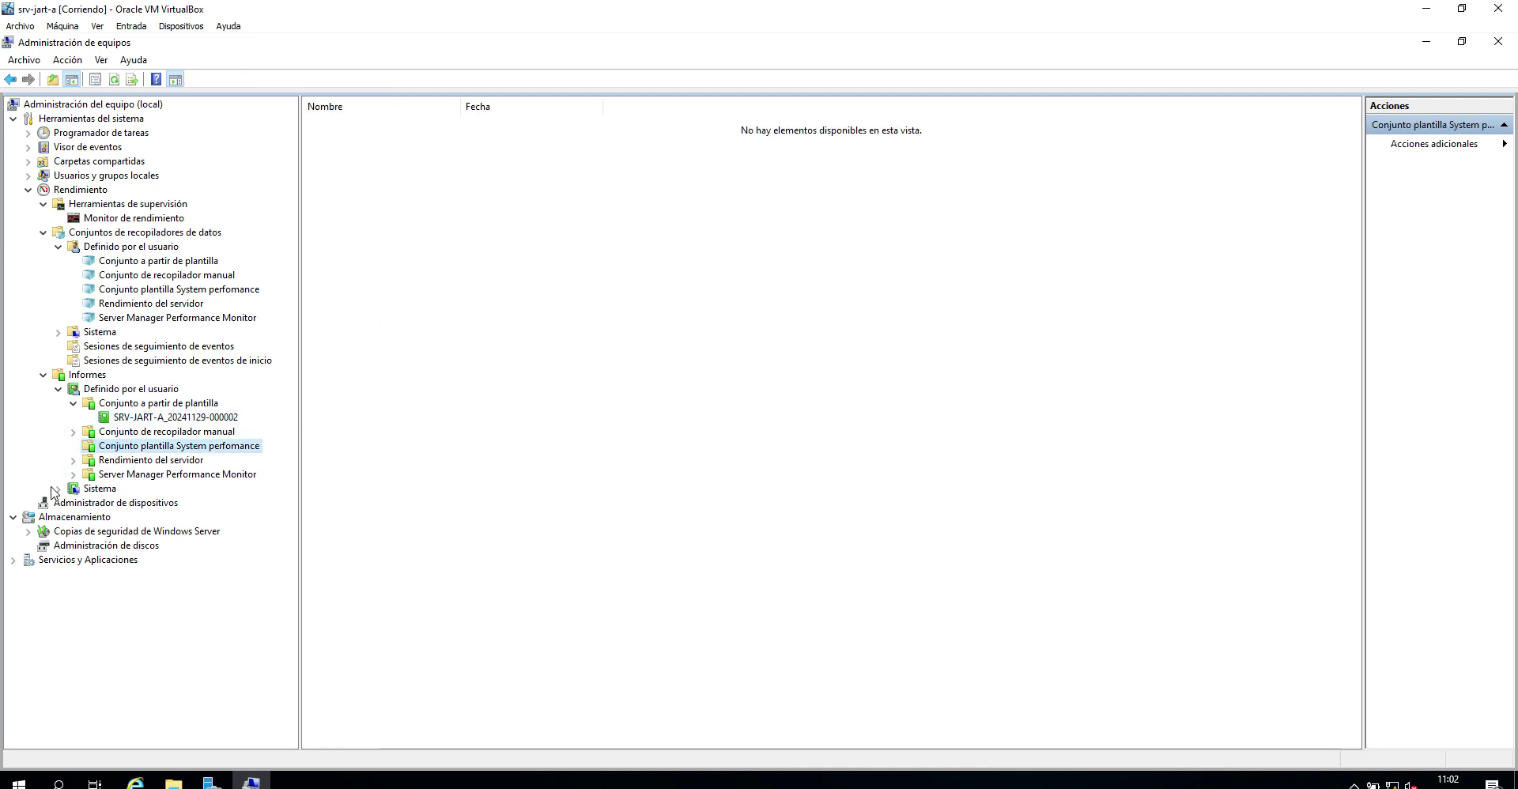
pyautogui.click(162, 291)
pyautogui.rightClick(162, 293)
pyautogui.click(198, 302)
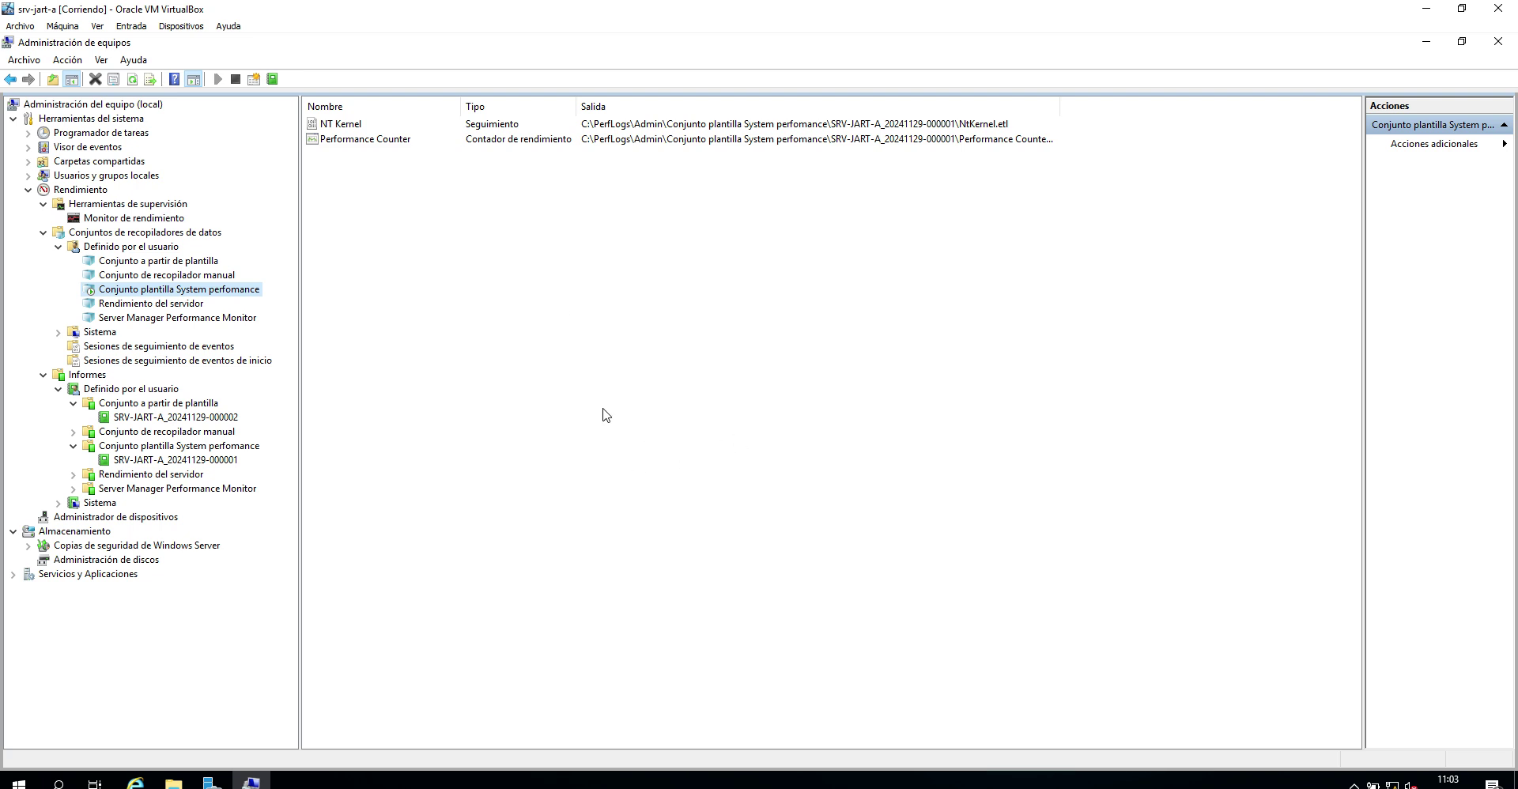
# Review the Performance Counter properties of "Conjunto plantilla System perfomance" and stop the set
pyautogui.doubleClick(323, 140)
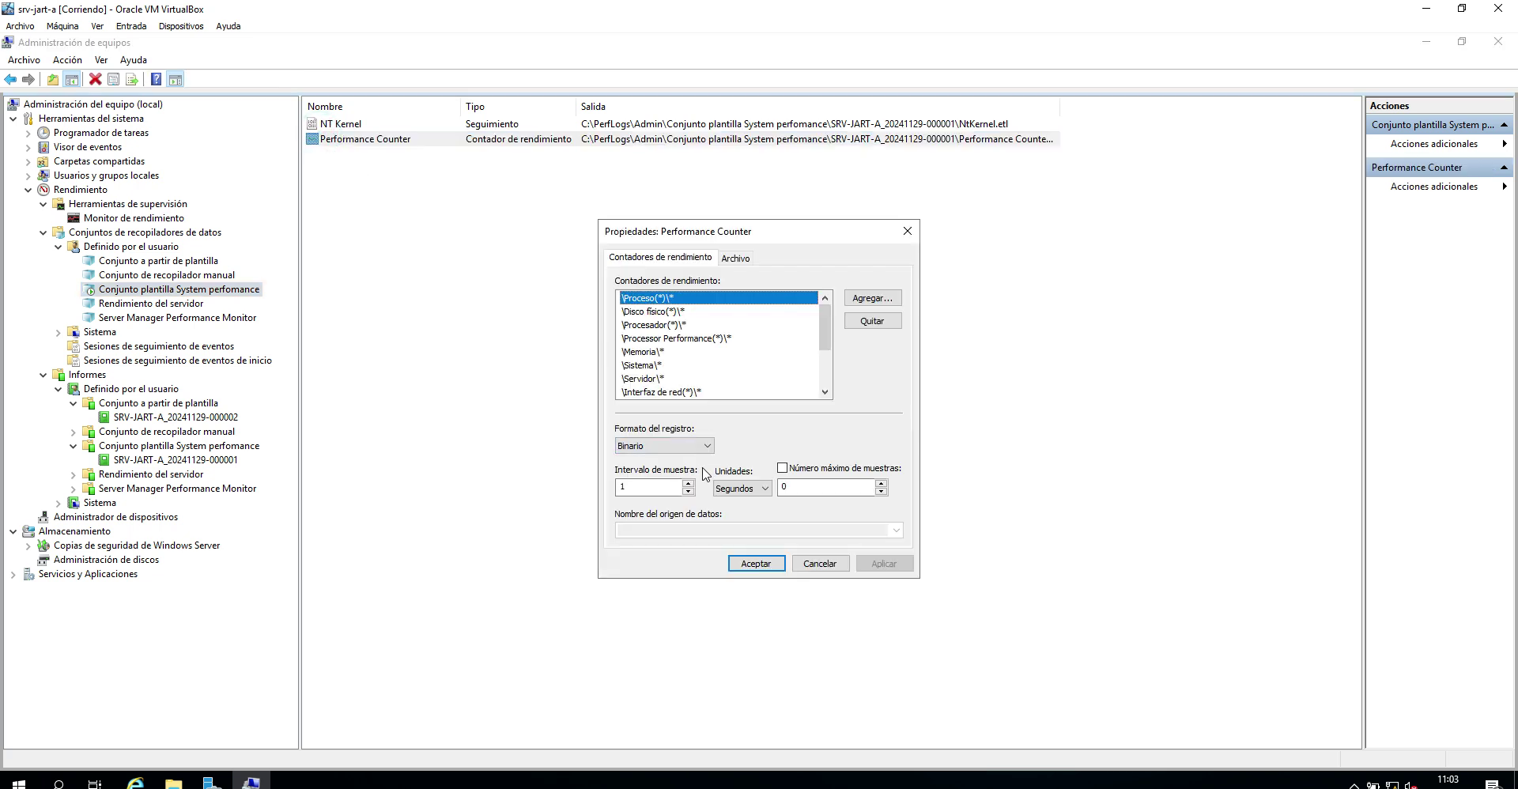
pyautogui.click(908, 229)
pyautogui.rightClick(225, 290)
pyautogui.click(250, 308)
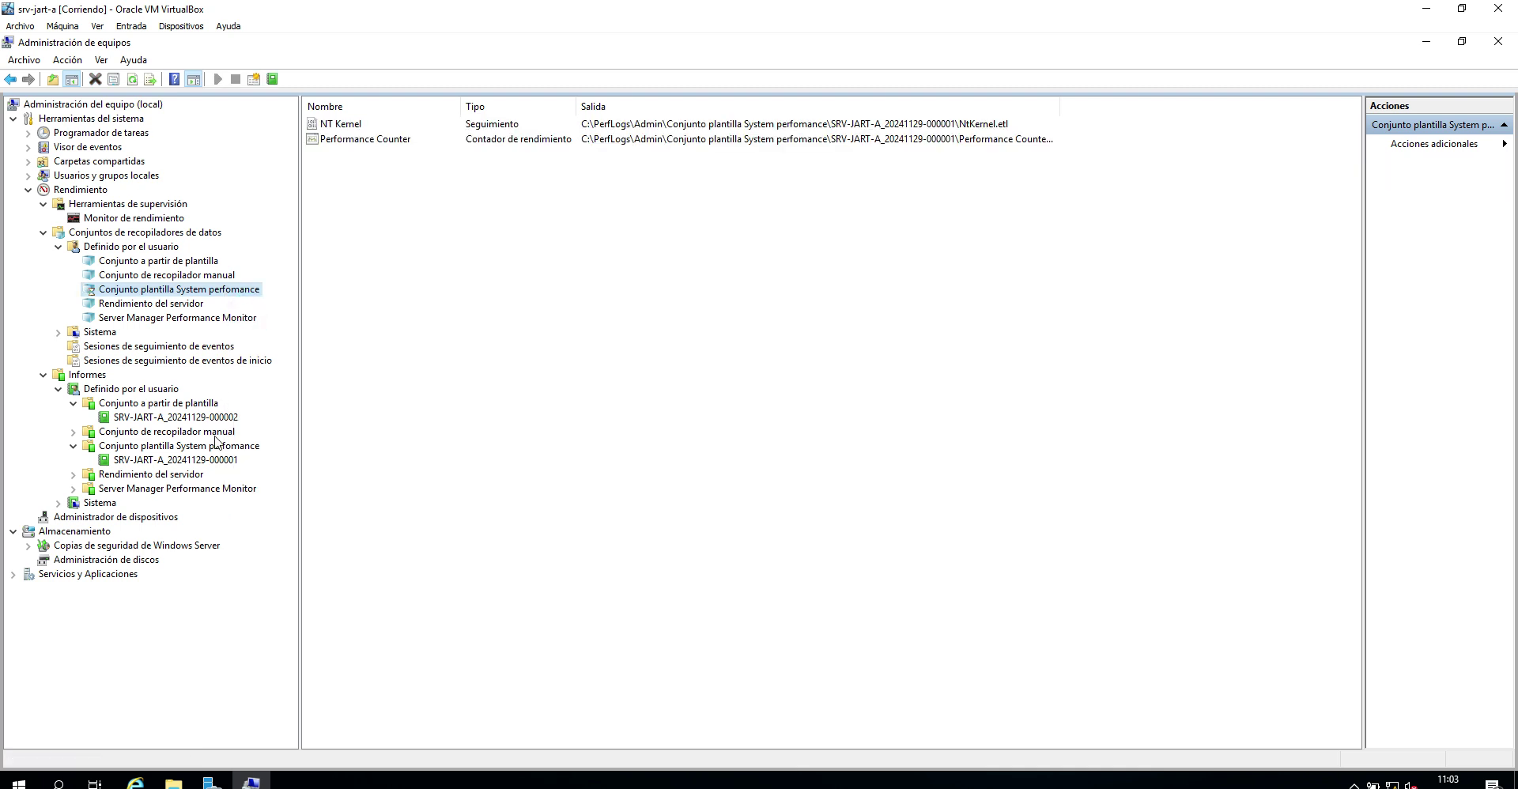
pyautogui.click(122, 463)
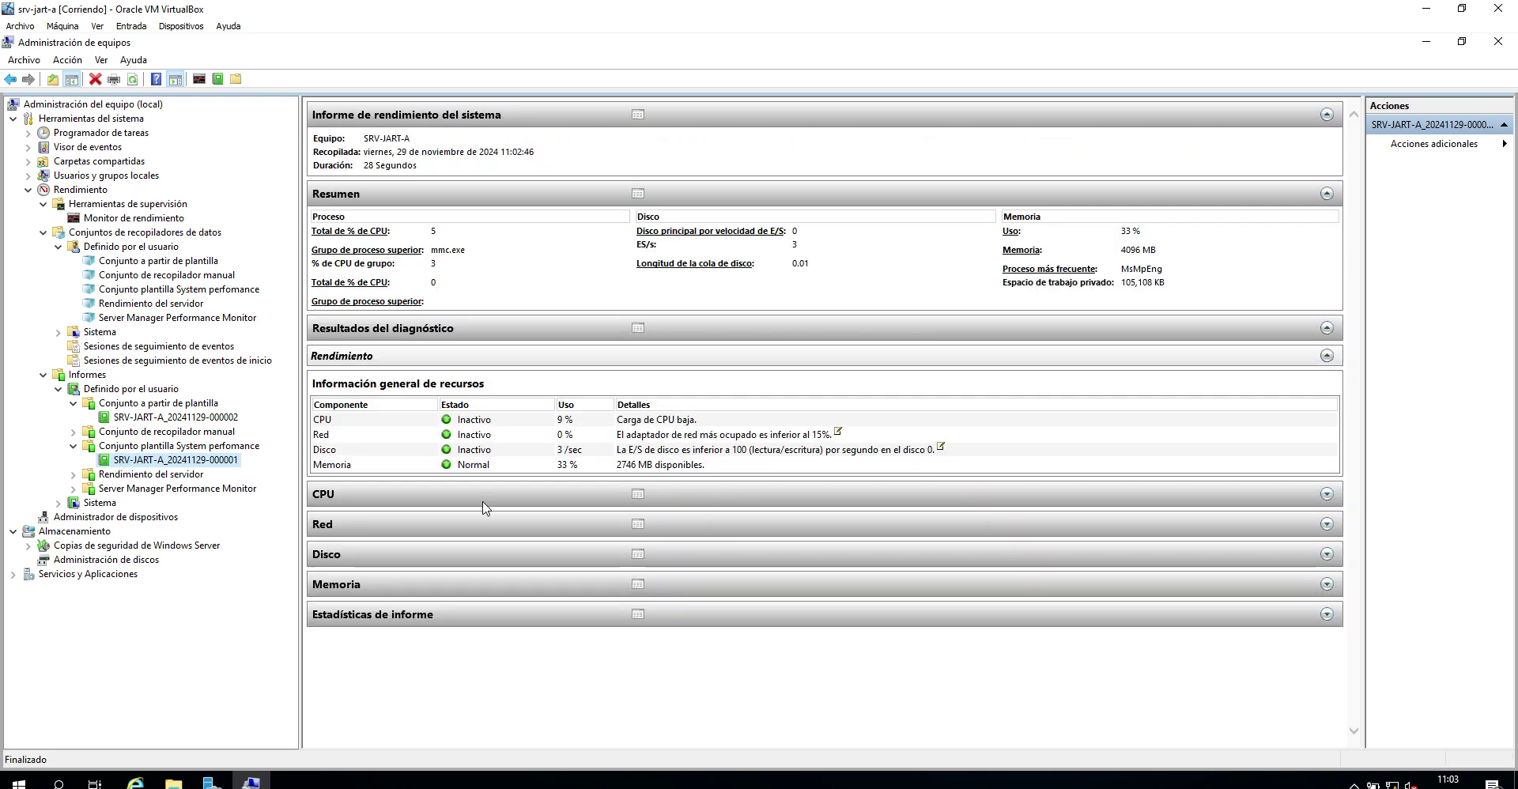
pyautogui.click(1326, 494)
pyautogui.click(1326, 494)
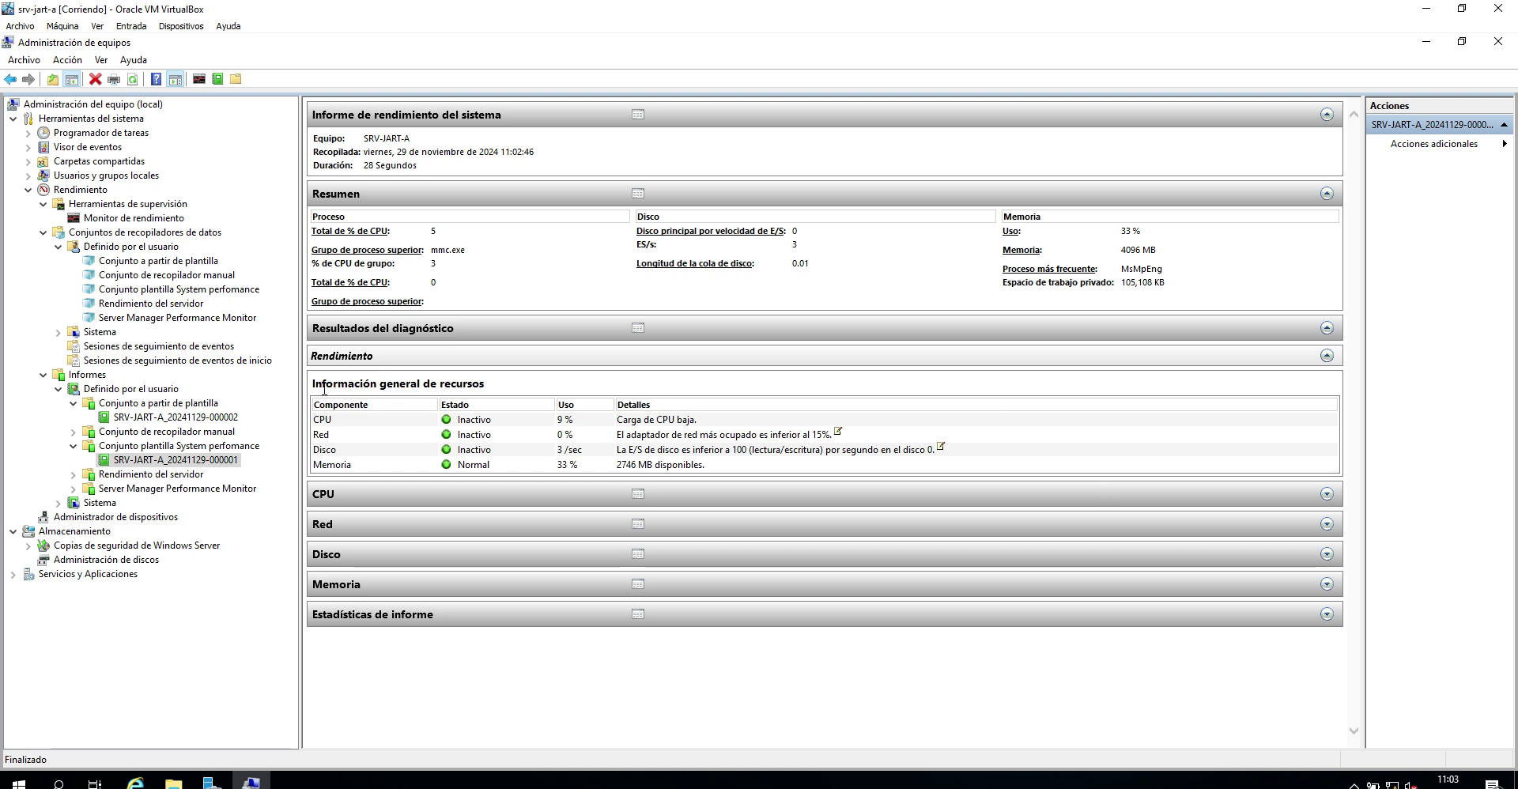
pyautogui.click(169, 419)
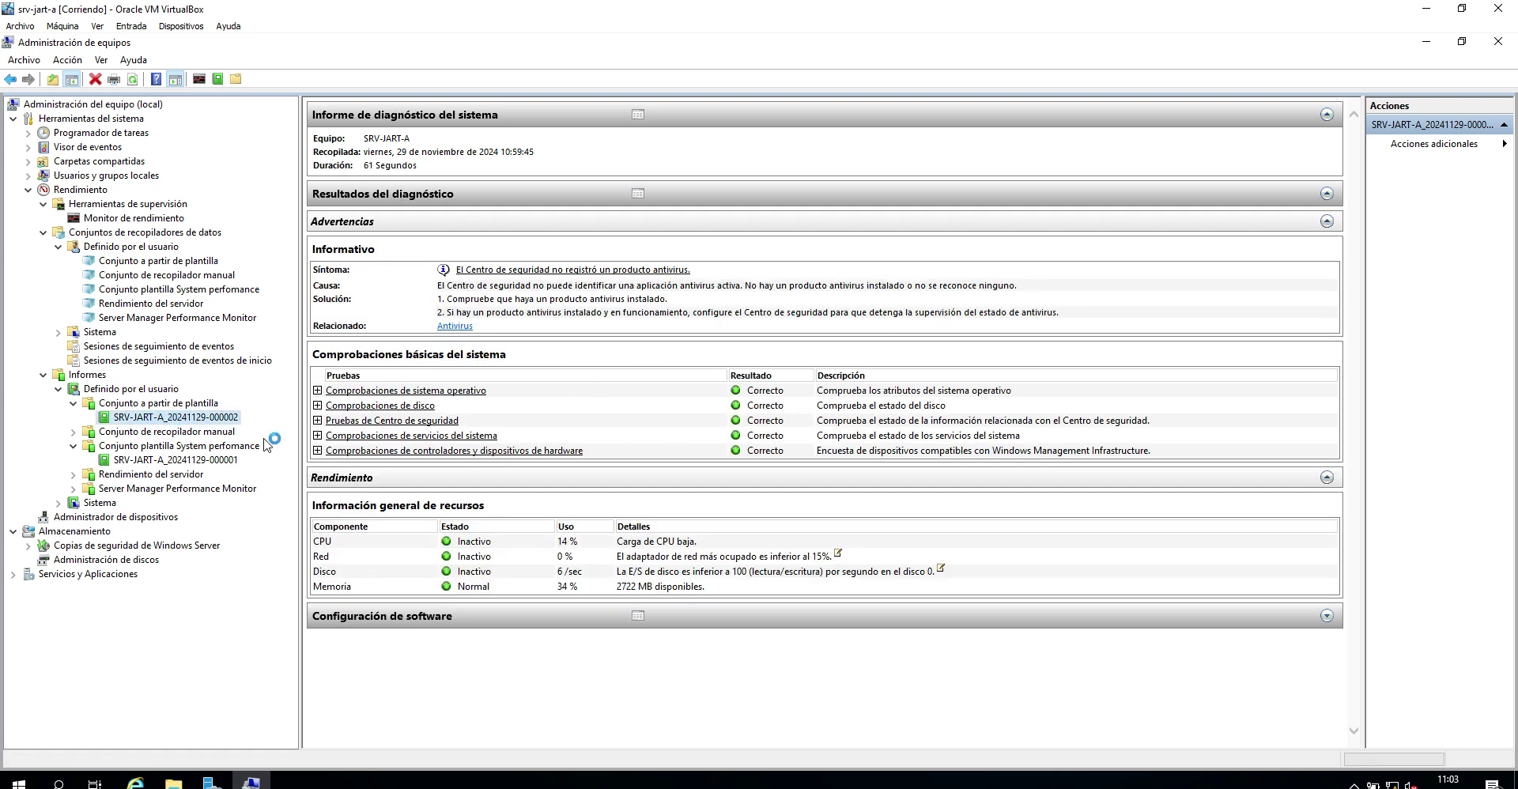
pyautogui.scroll(-1, 830, 654)
pyautogui.click(1089, 740)
pyautogui.scroll(-5, 1089, 739)
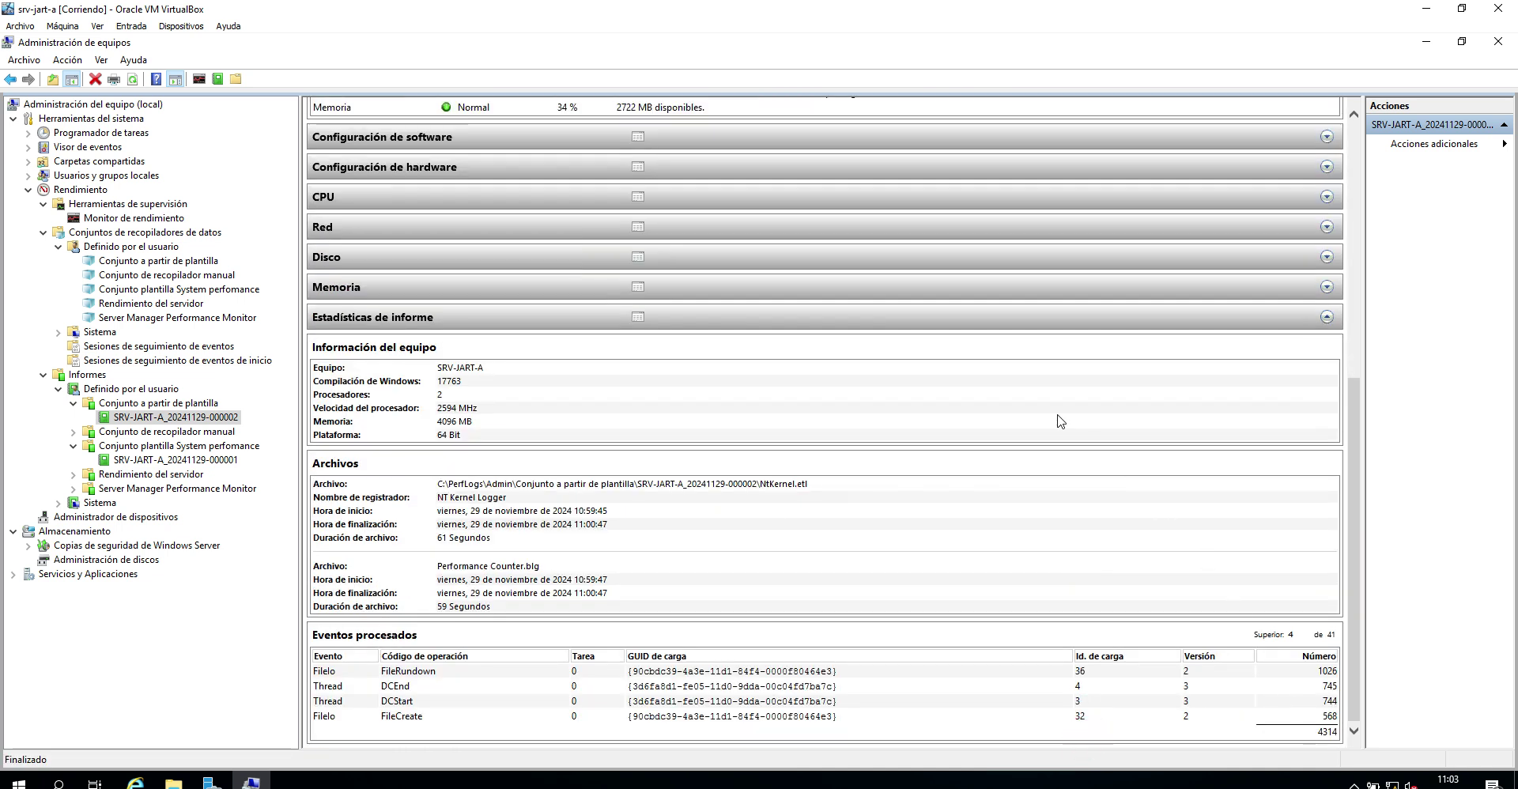
pyautogui.click(939, 277)
pyautogui.click(1327, 286)
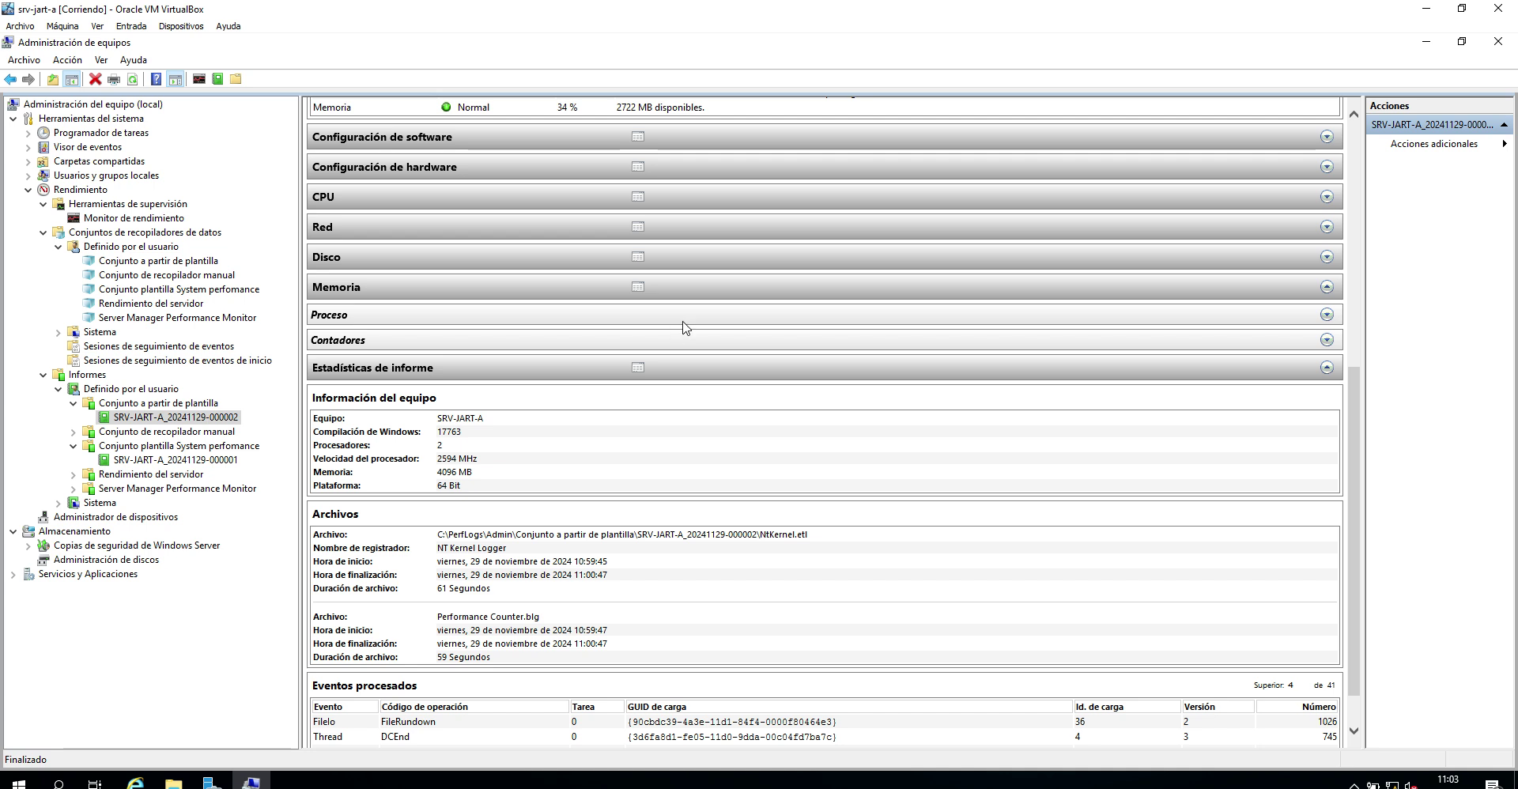
# Switch to the Excalidraw board and review the data collector set diagram from the task list up to its title
pyautogui.scroll(1, 457, 747)
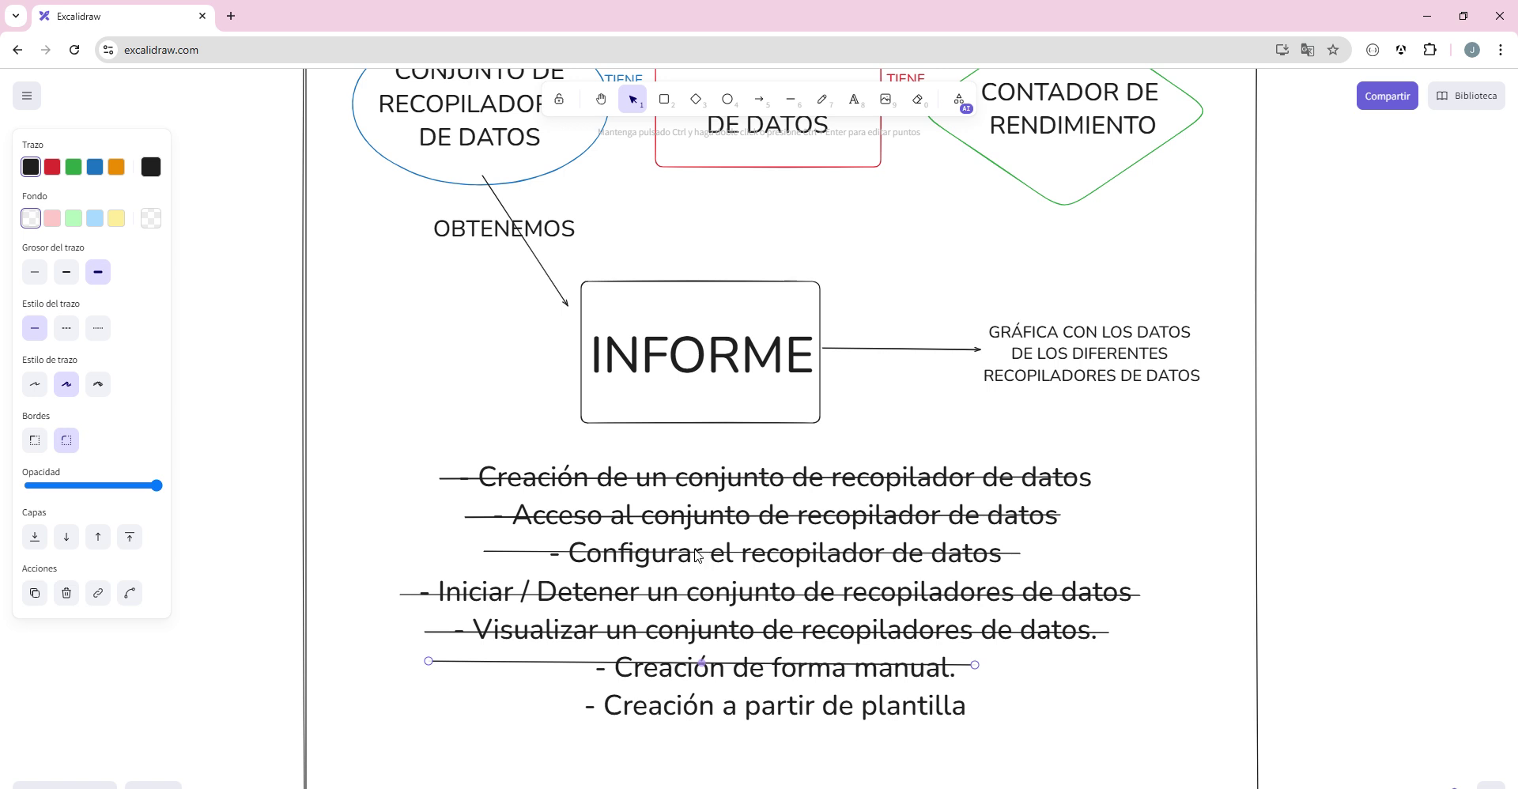
pyautogui.scroll(1, 672, 526)
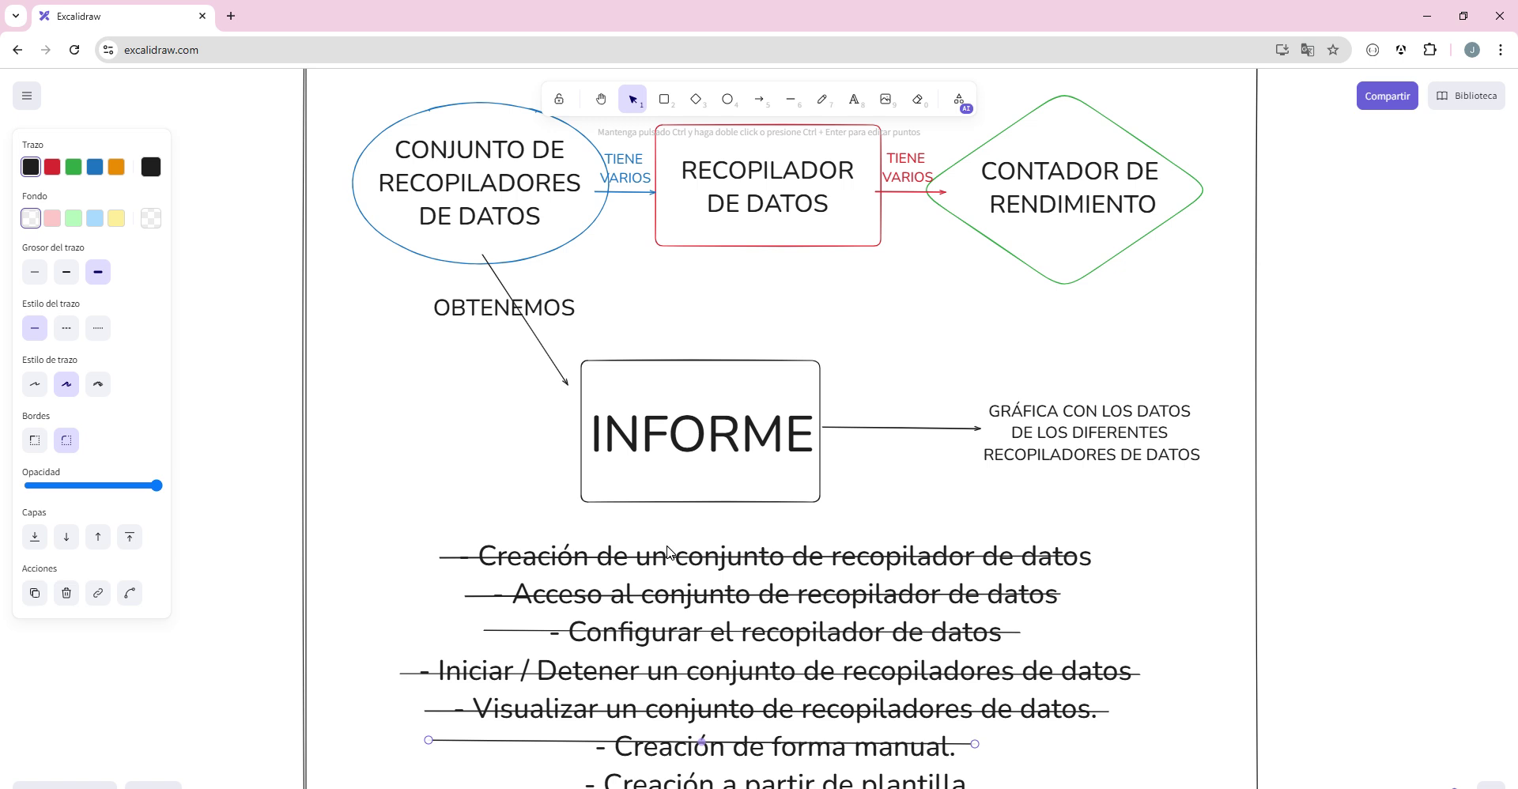
pyautogui.scroll(1, 671, 585)
pyautogui.scroll(-1, 672, 629)
pyautogui.scroll(3, 995, 408)
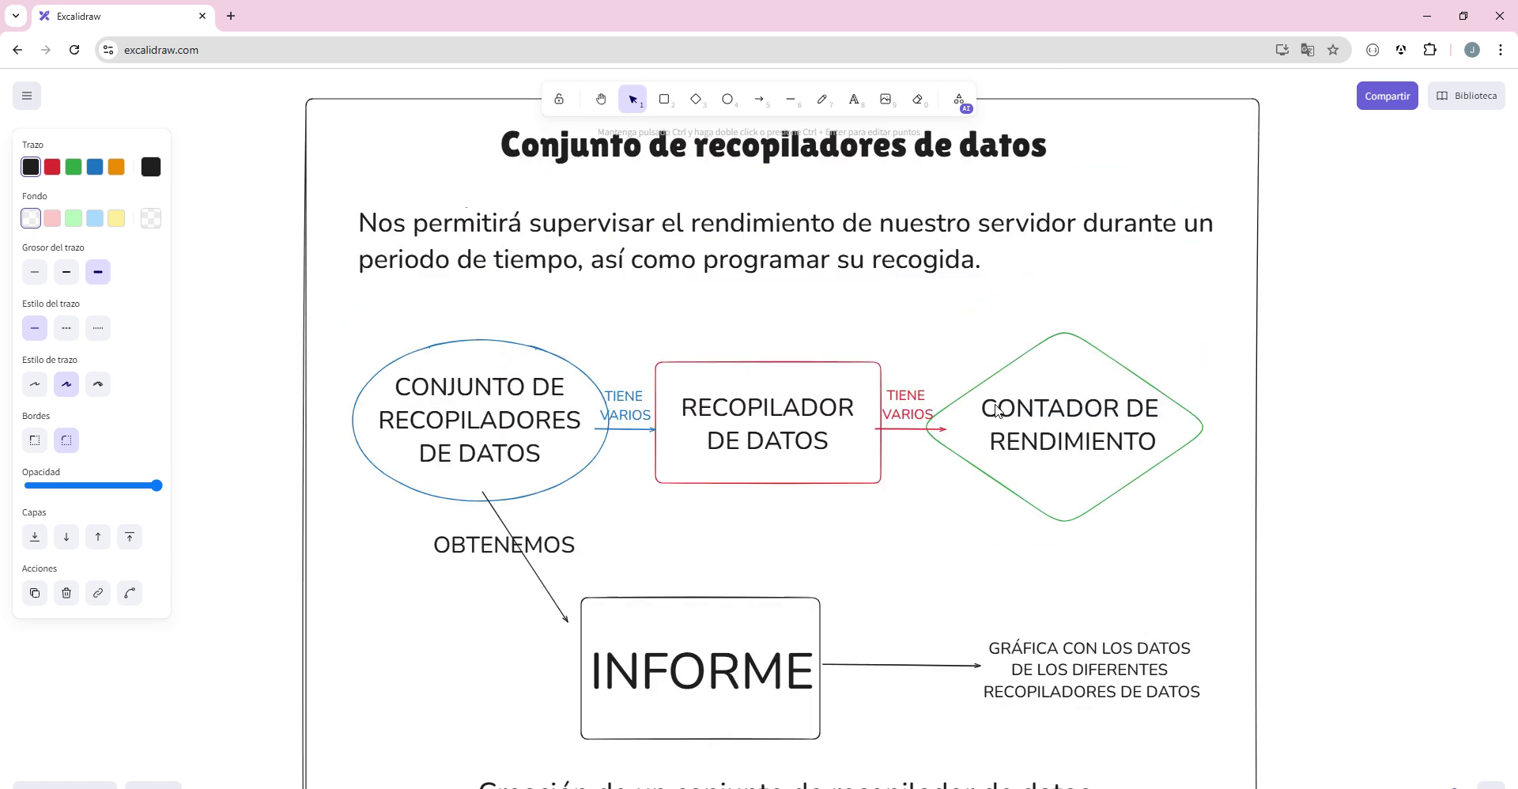